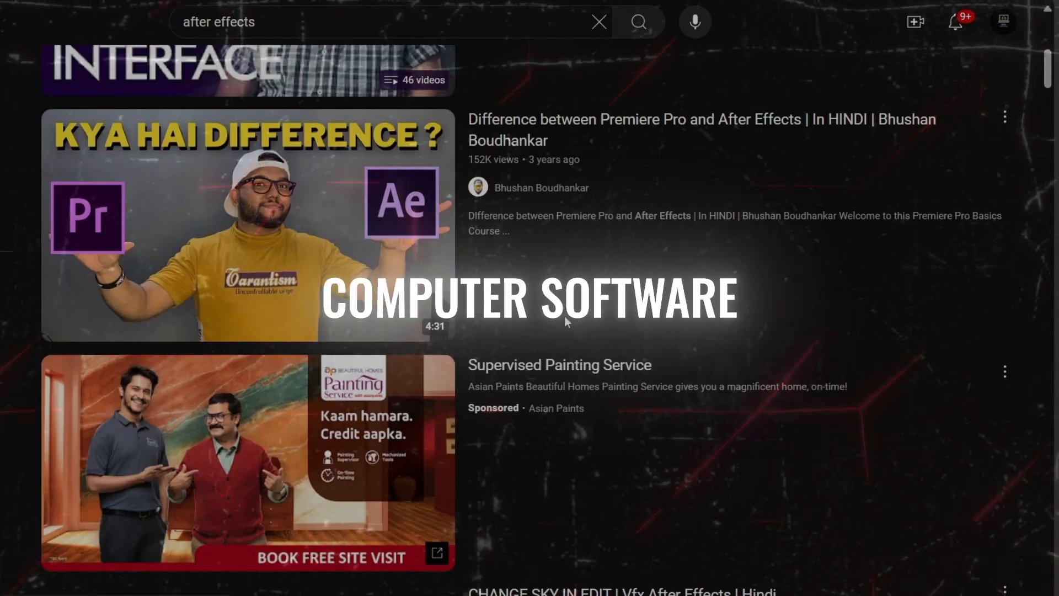
{"action": "scroll", "coordinate": [565, 320], "scroll_direction": "down", "scroll_amount": 5}
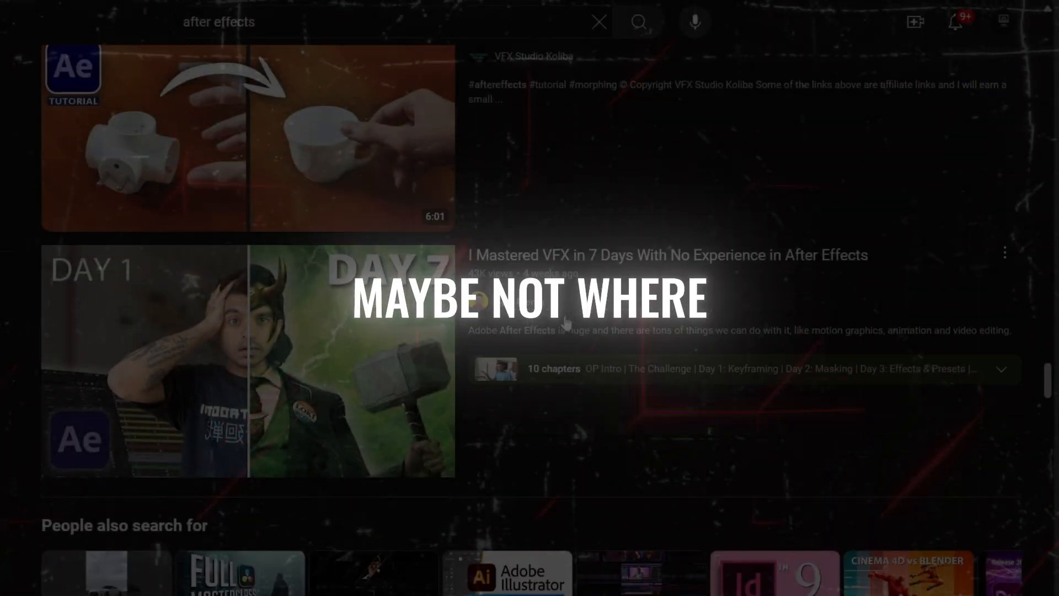
{"action": "scroll", "coordinate": [566, 323], "scroll_direction": "down", "scroll_amount": 5}
{"action": "scroll", "coordinate": [567, 323], "scroll_direction": "down", "scroll_amount": 5}
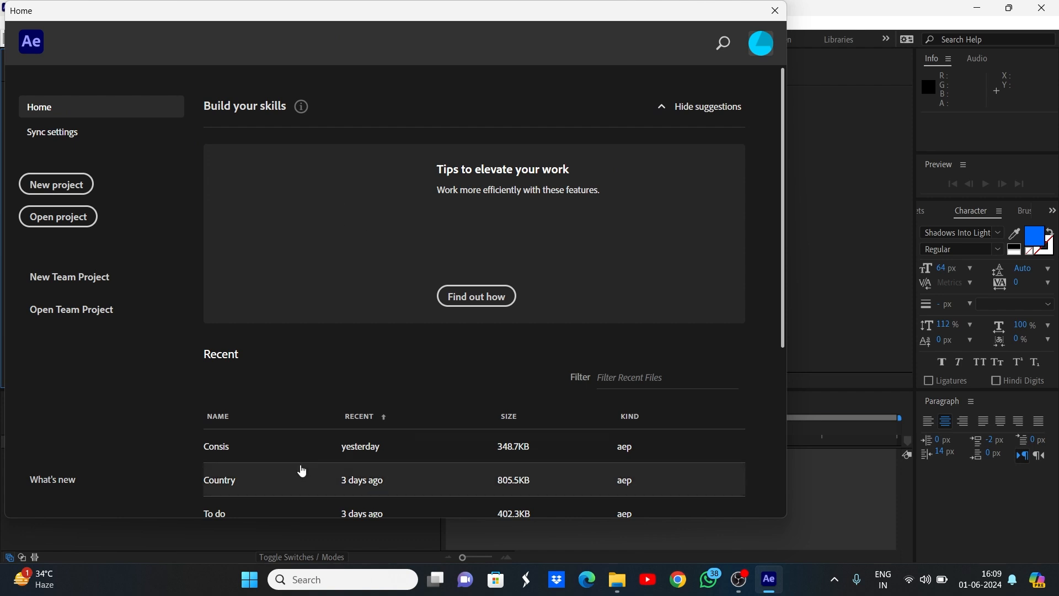
{"action": "scroll", "coordinate": [287, 452], "scroll_direction": "down", "scroll_amount": 5}
{"action": "scroll", "coordinate": [286, 435], "scroll_direction": "up", "scroll_amount": 5}
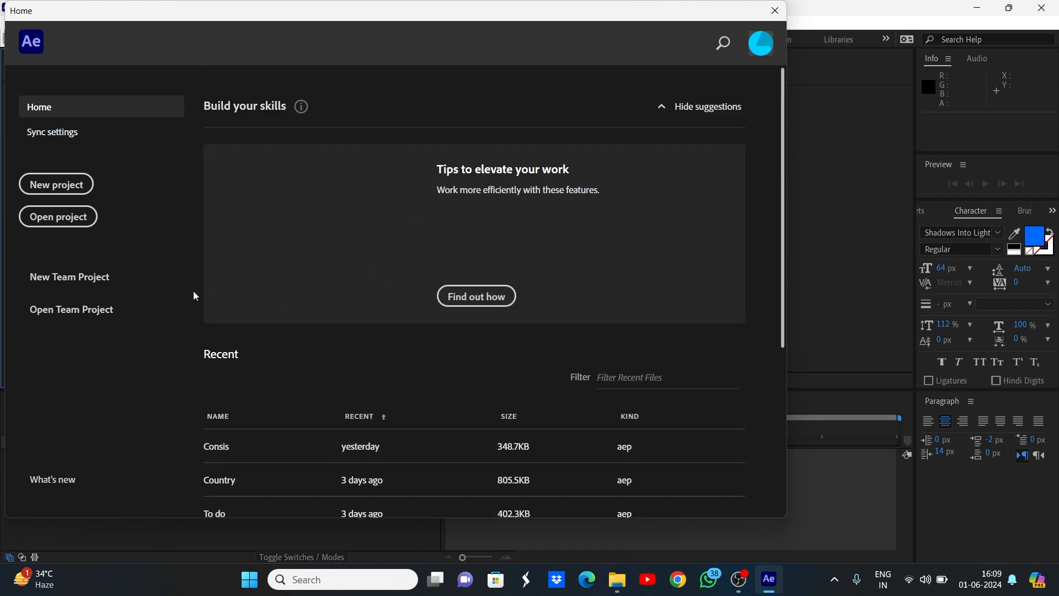
{"action": "scroll", "coordinate": [248, 414], "scroll_direction": "down", "scroll_amount": 5}
{"action": "scroll", "coordinate": [279, 407], "scroll_direction": "up", "scroll_amount": 5}
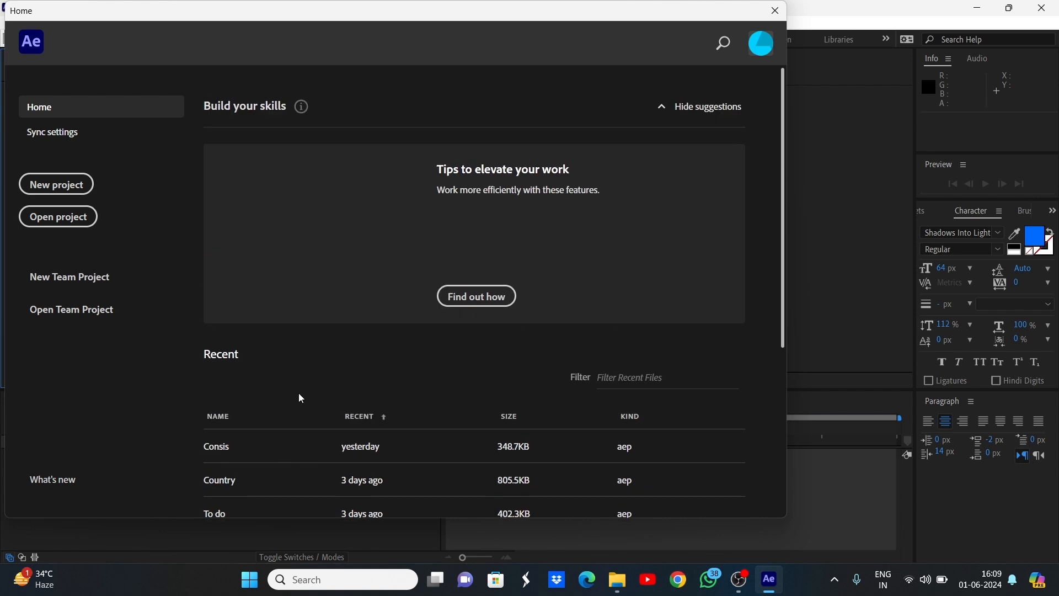
Start a new project and view the list of available workspaces.
{"action": "left_click", "coordinate": [80, 188]}
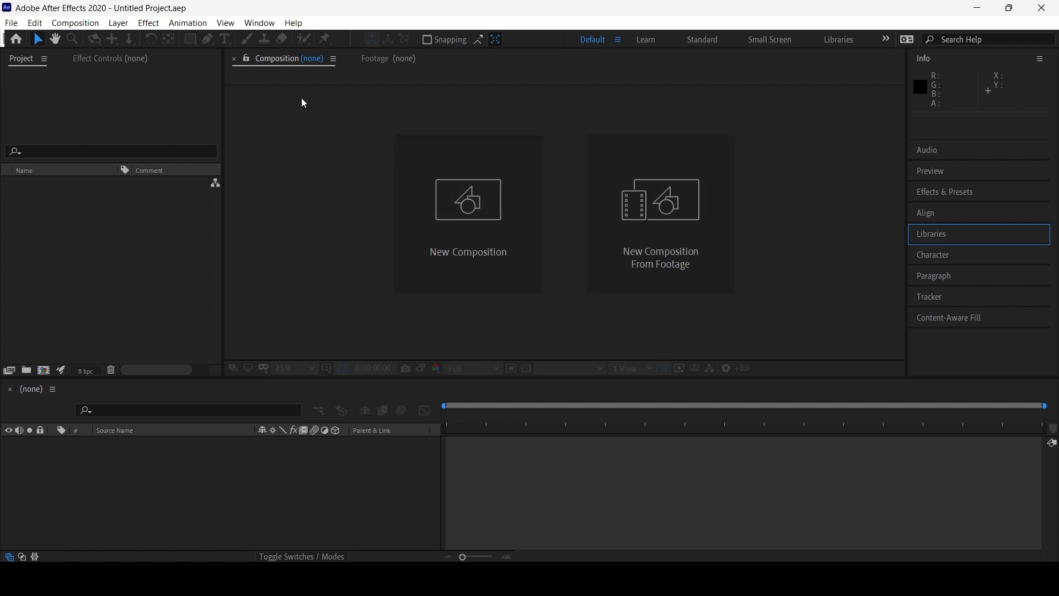
{"action": "left_click", "coordinate": [254, 31]}
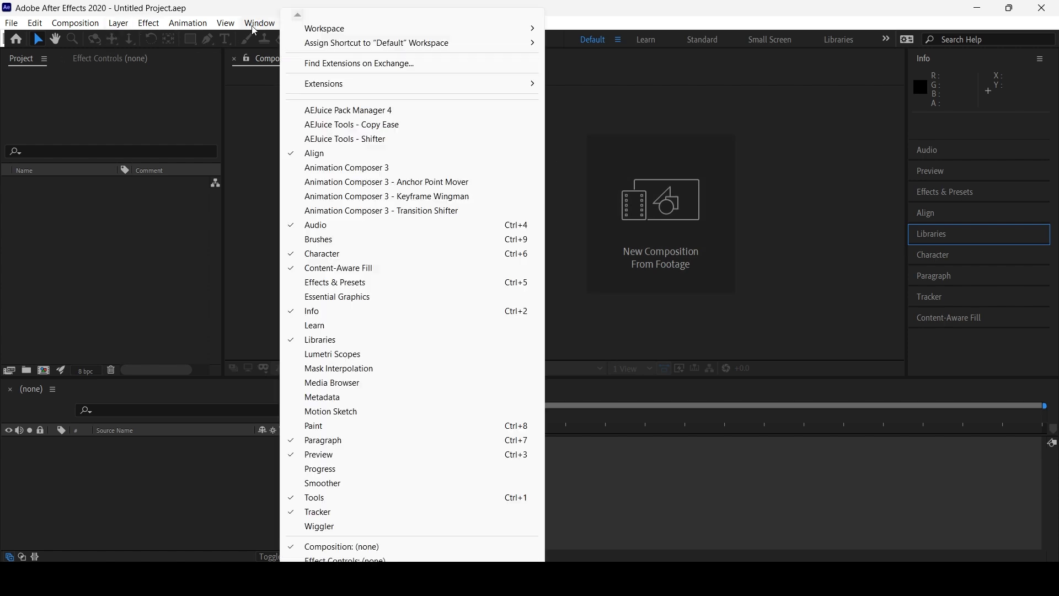
{"action": "mouse_move", "coordinate": [338, 28]}
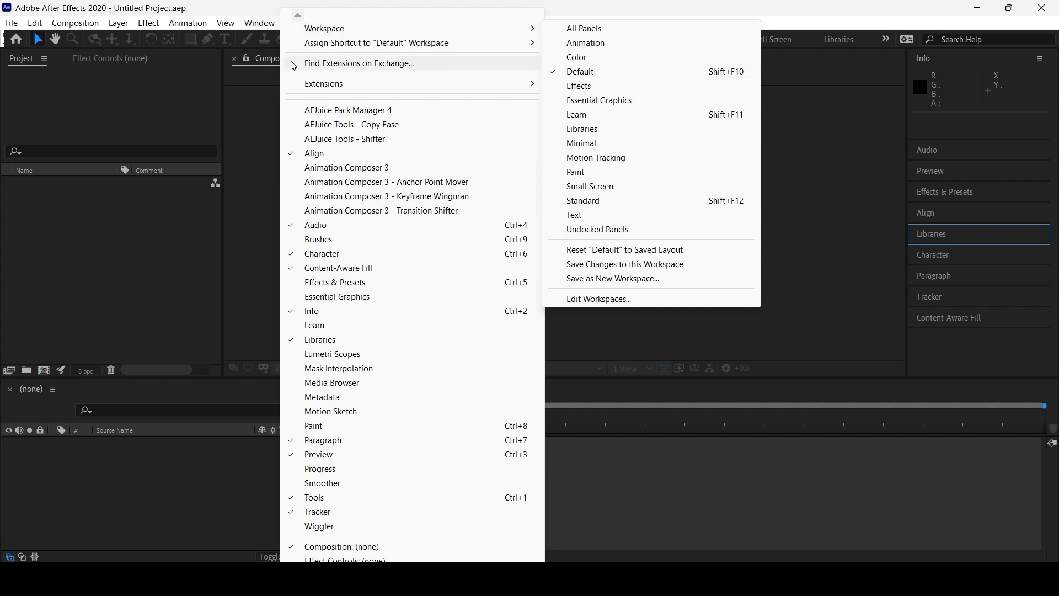
{"action": "left_click", "coordinate": [253, 136]}
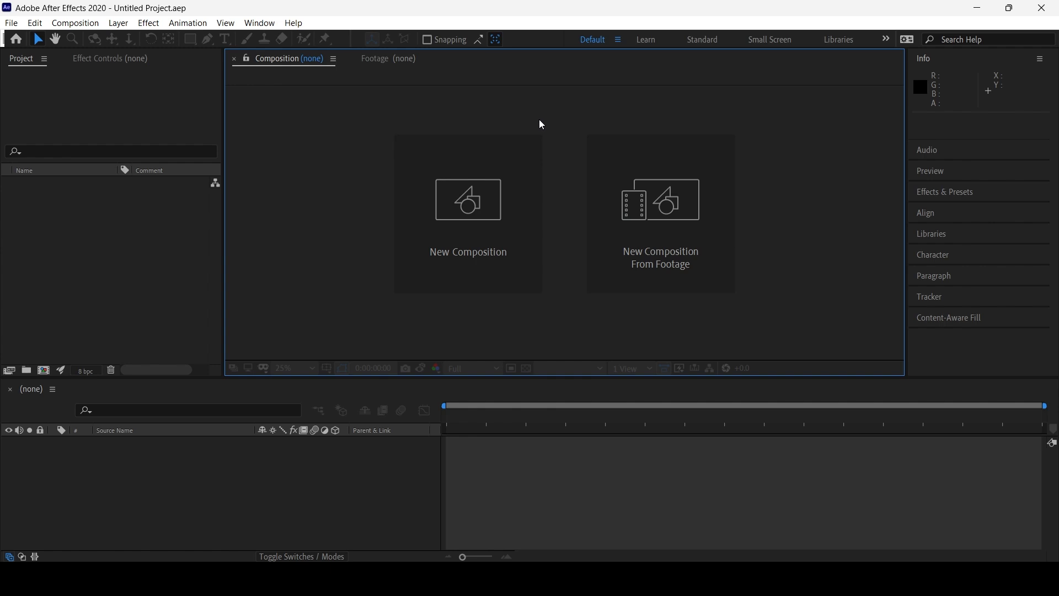
Create a new composition using the HD Vertical preset (1080 x 1920 px).
{"action": "left_click", "coordinate": [465, 201]}
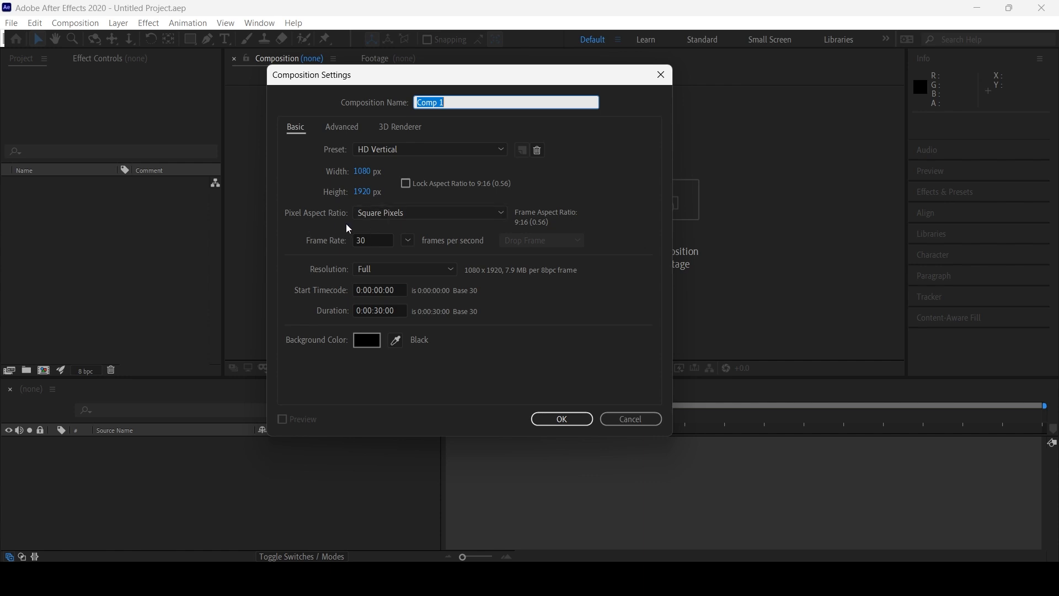
{"action": "left_click", "coordinate": [395, 150]}
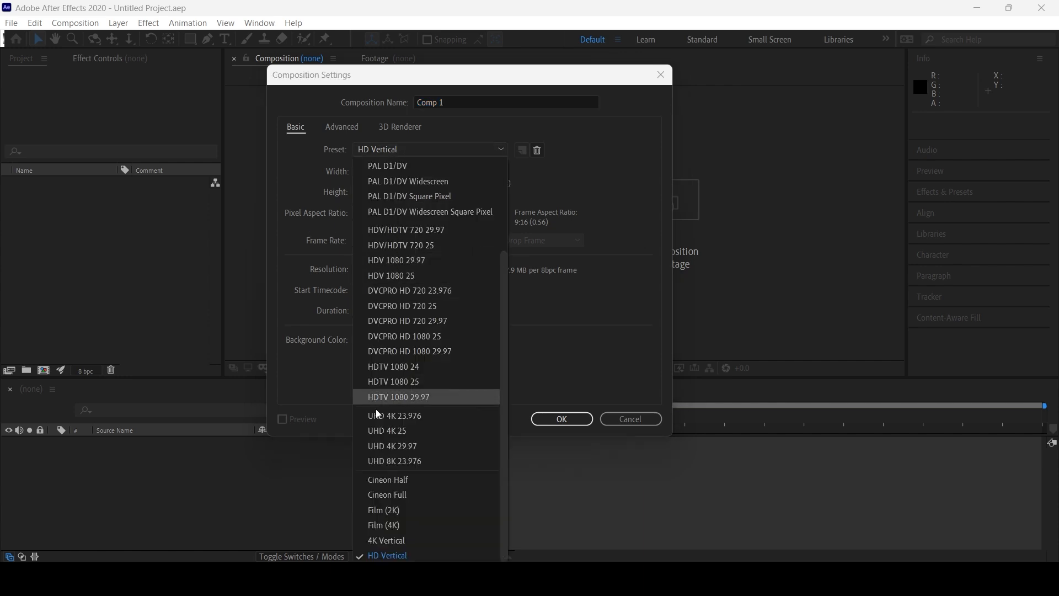
{"action": "left_click", "coordinate": [389, 556]}
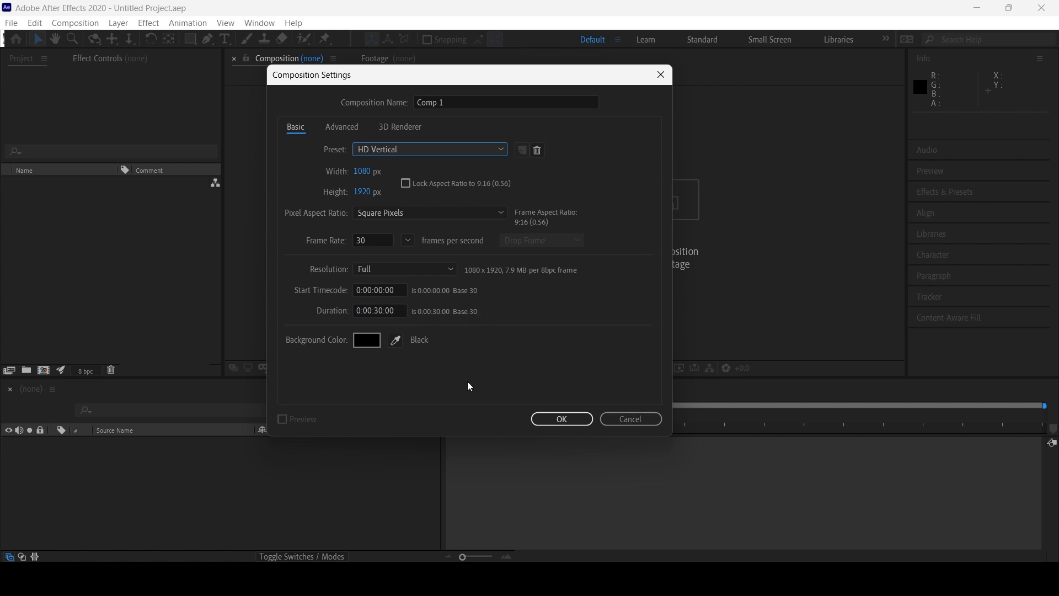
{"action": "left_click", "coordinate": [553, 420]}
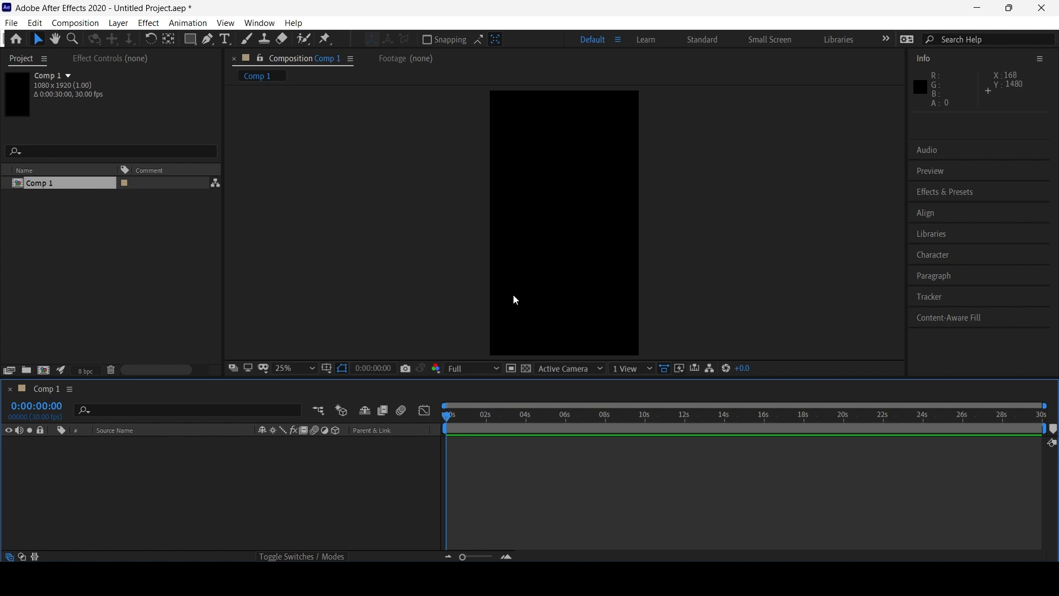
{"action": "key", "text": "comma"}
{"action": "key", "text": "period"}
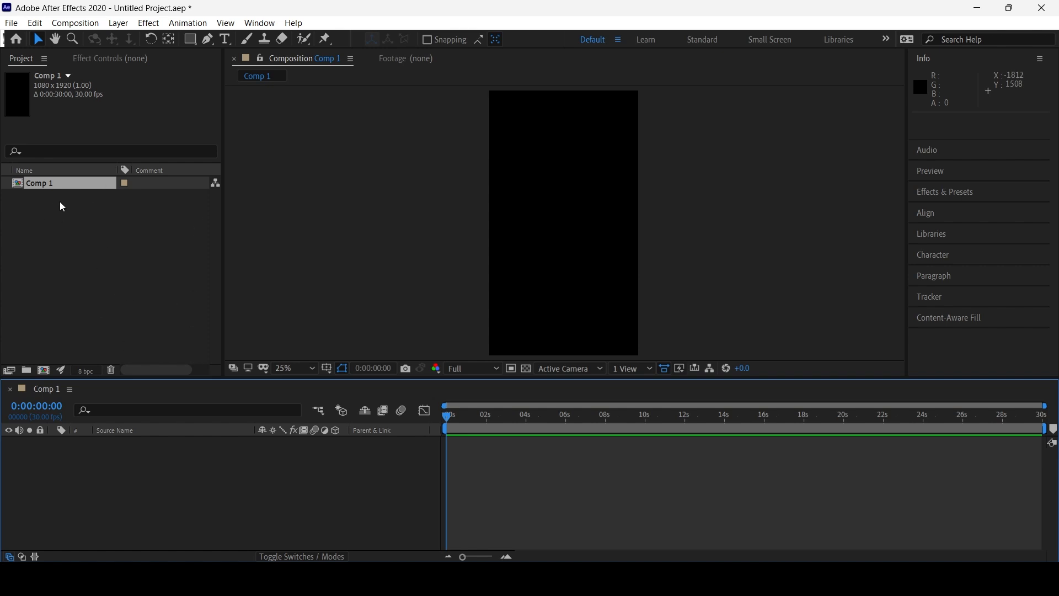
{"action": "left_click", "coordinate": [100, 60]}
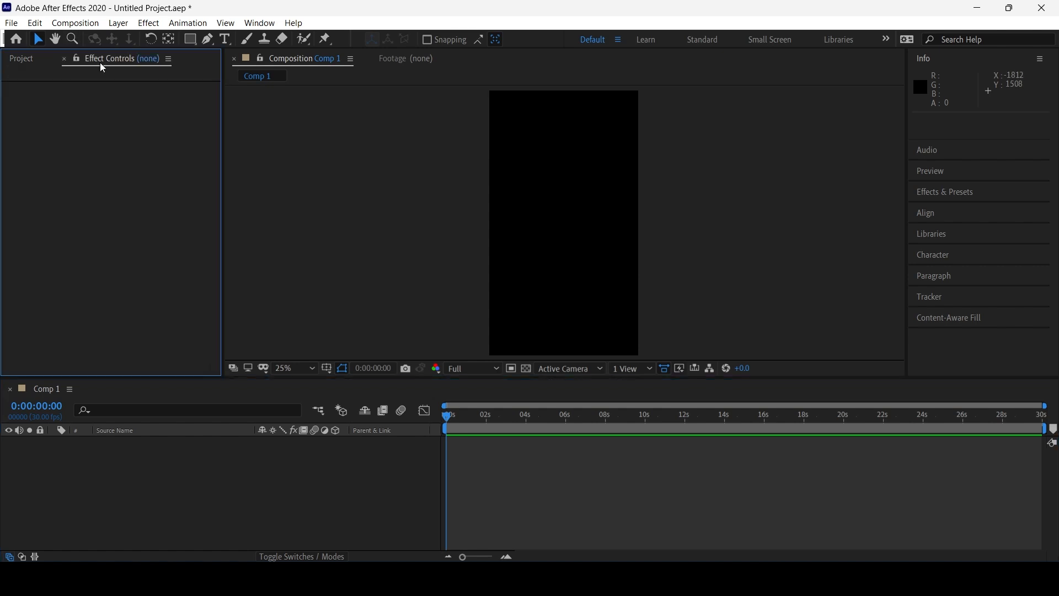
{"action": "left_click", "coordinate": [20, 59]}
{"action": "left_click", "coordinate": [77, 245]}
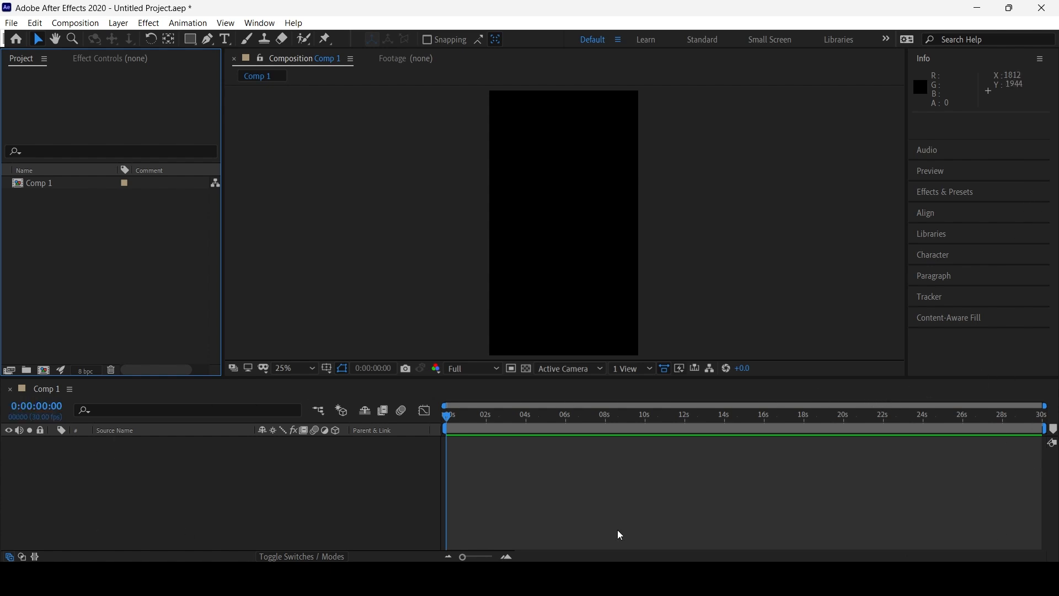
{"action": "left_click", "coordinate": [118, 481]}
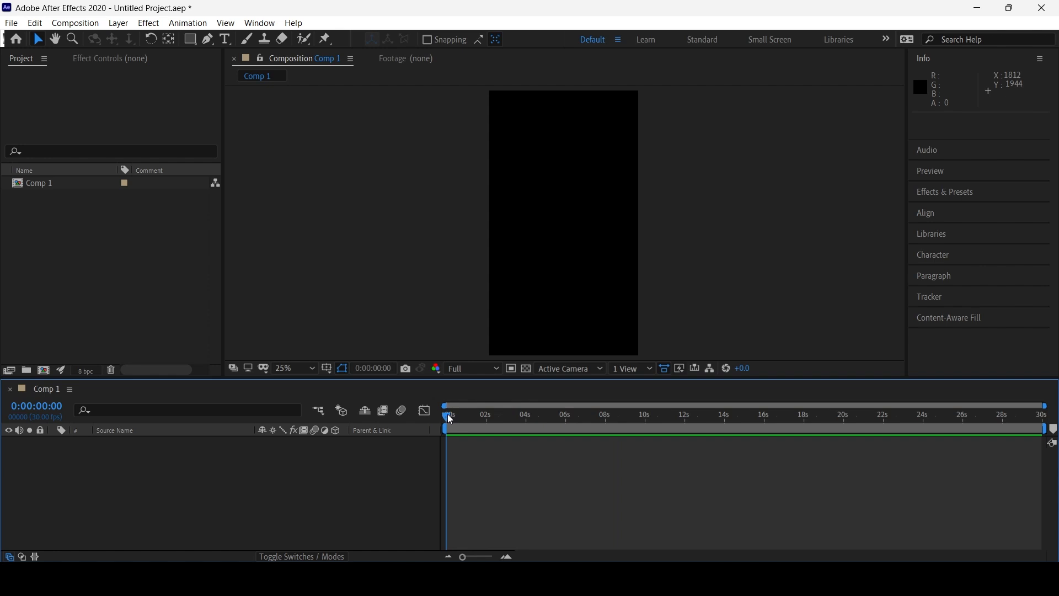
{"action": "left_click_drag", "start_coordinate": [448, 414], "coordinate": [171, 444]}
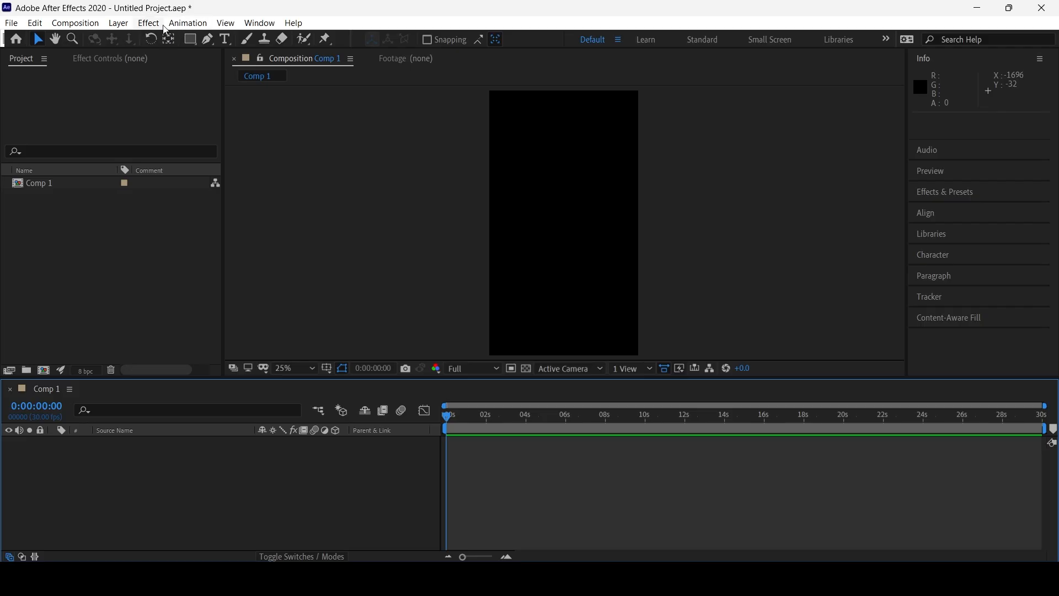
{"action": "left_click", "coordinate": [75, 23]}
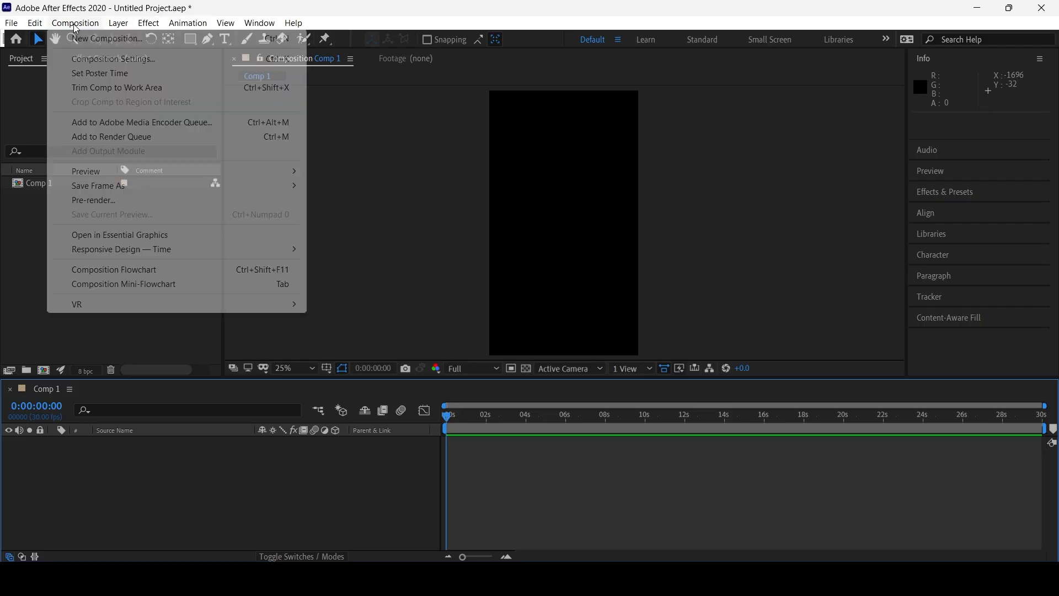
{"action": "left_click", "coordinate": [113, 58]}
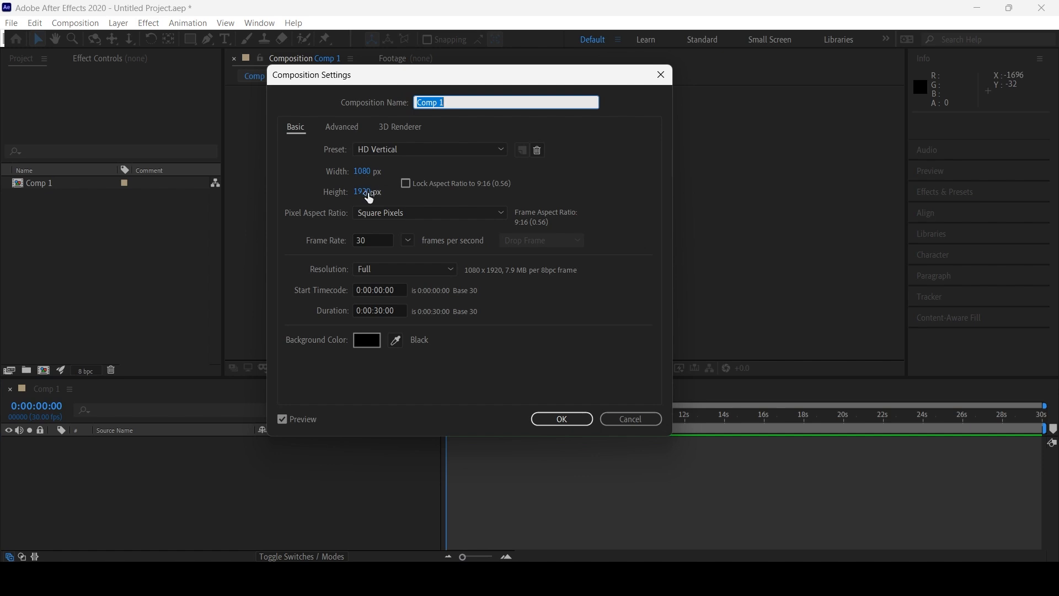
{"action": "left_click", "coordinate": [360, 172]}
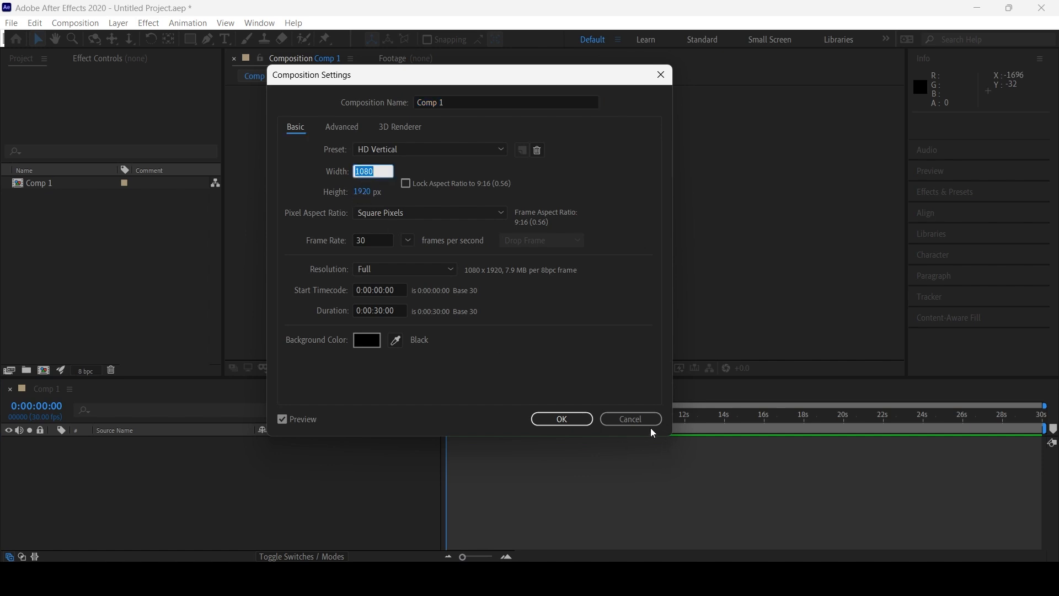
{"action": "left_click", "coordinate": [634, 419]}
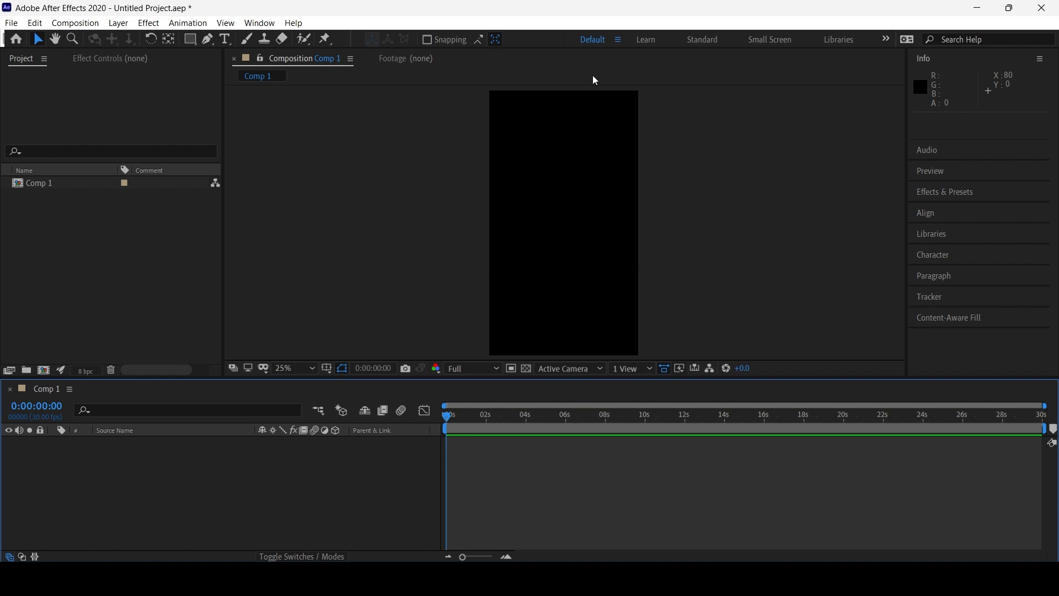
Change the composition's frame size to a width of 1920 px and a height of 1080 px.
{"action": "left_click", "coordinate": [68, 24]}
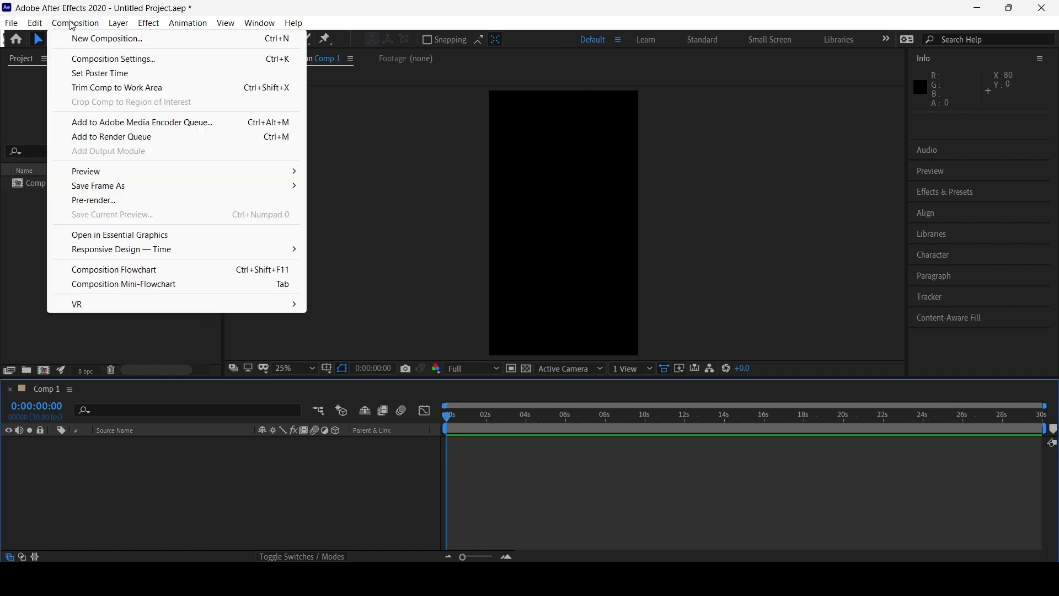
{"action": "left_click", "coordinate": [98, 61]}
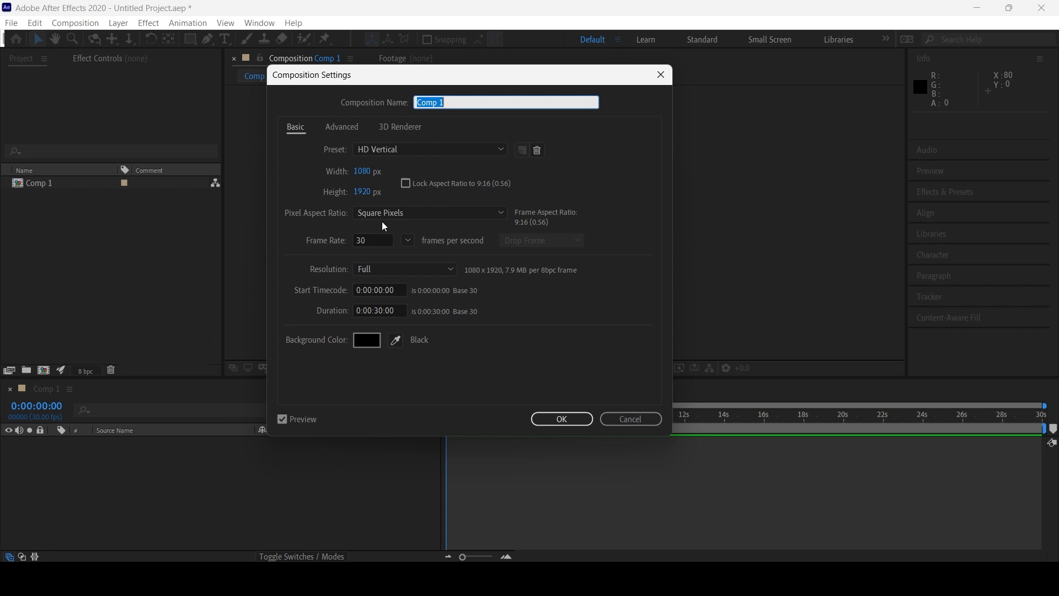
{"action": "left_click", "coordinate": [368, 174]}
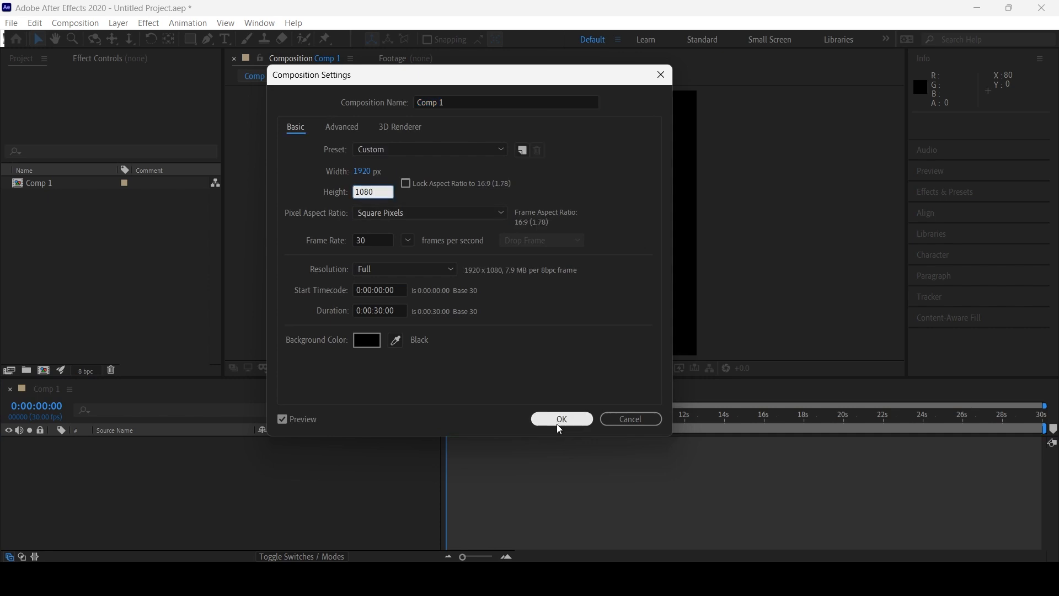
{"action": "left_click", "coordinate": [557, 424]}
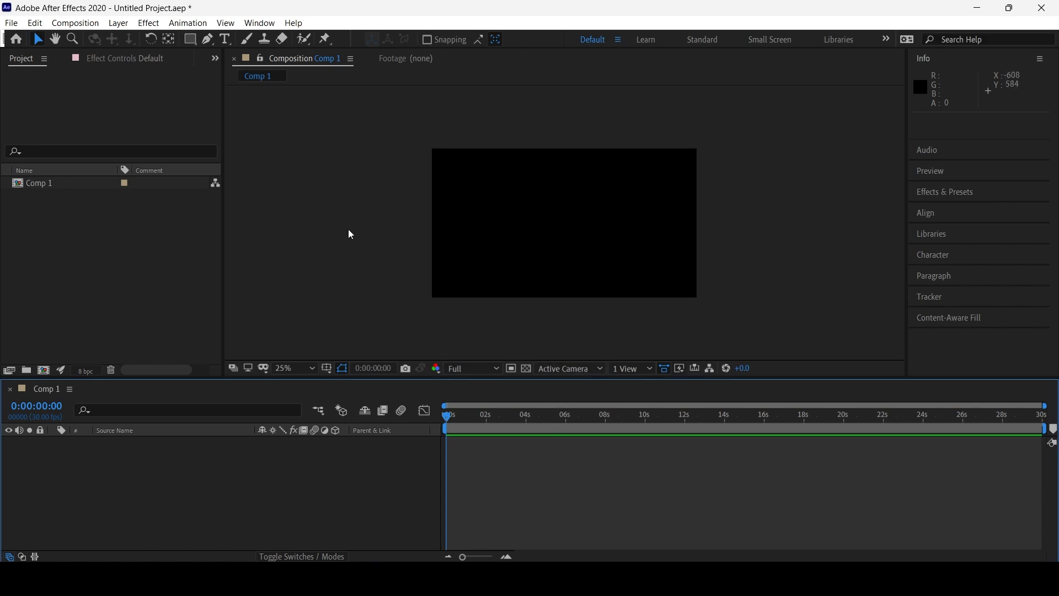
Draw a white-filled circle about 184 px wide in the upper-left part of the composition with the Ellipse Tool.
{"action": "left_click", "coordinate": [102, 252]}
{"action": "scroll", "coordinate": [478, 220], "scroll_direction": "up", "scroll_amount": 2}
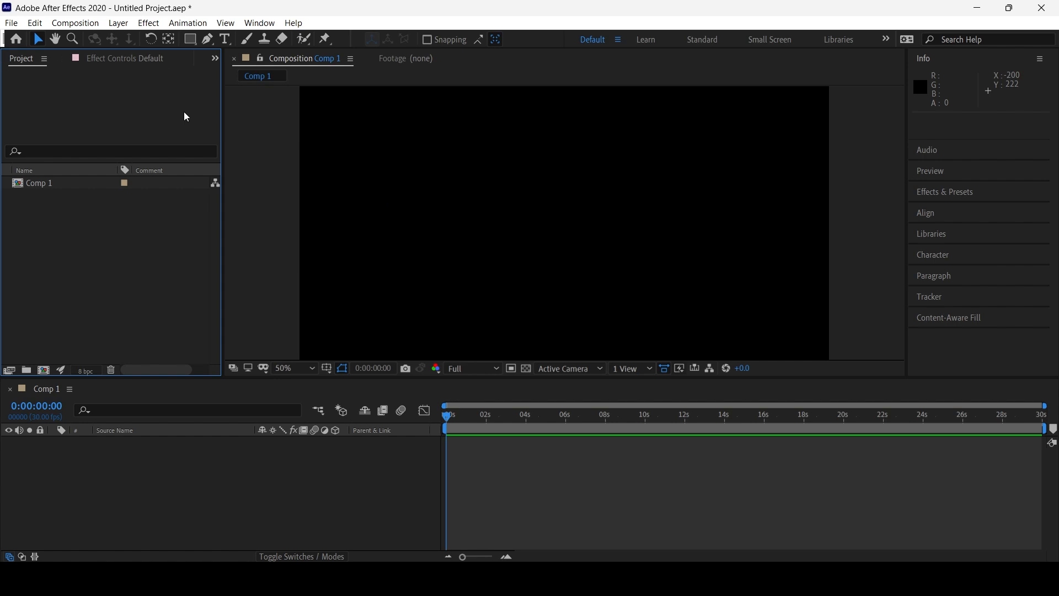
{"action": "left_click", "coordinate": [192, 42]}
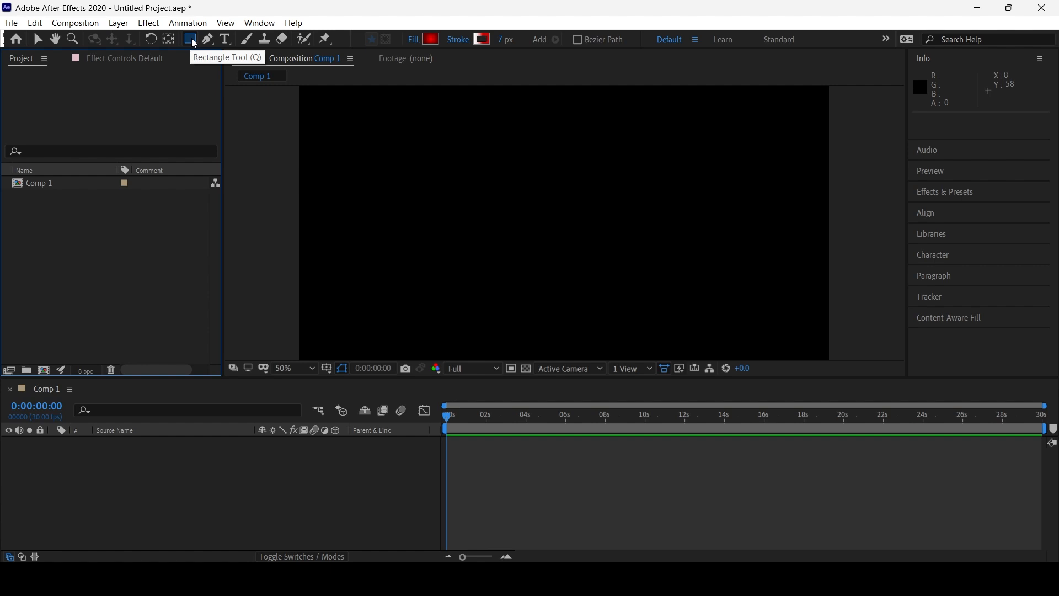
{"action": "left_click", "coordinate": [195, 43]}
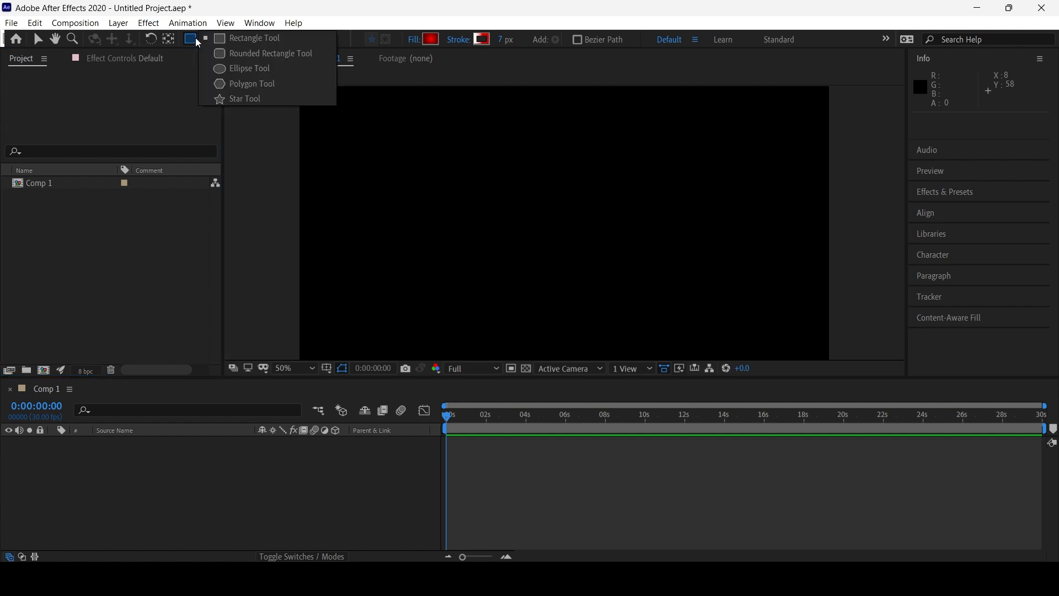
{"action": "left_click", "coordinate": [246, 69]}
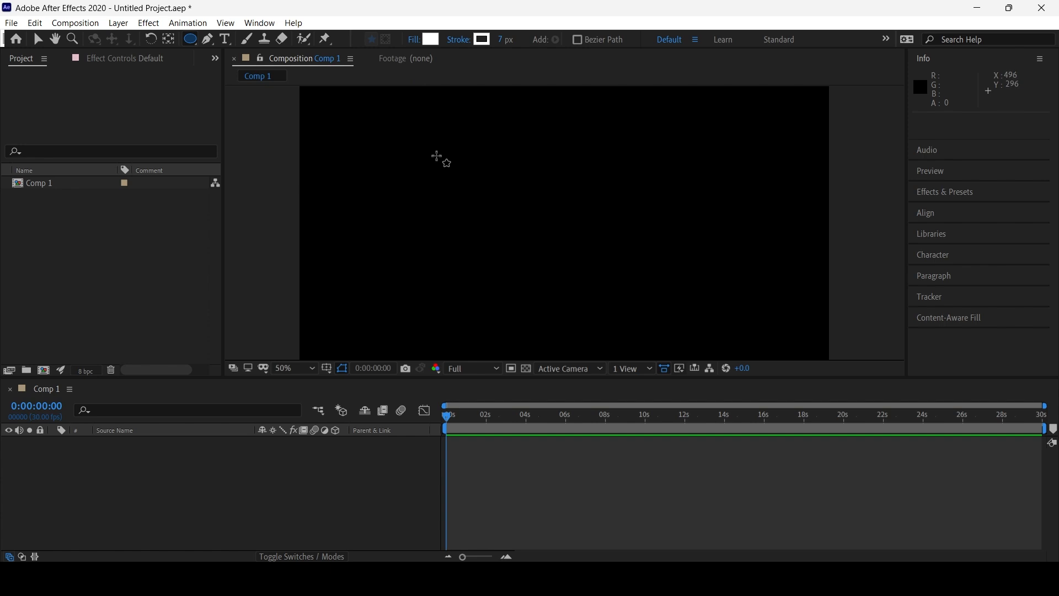
{"action": "left_click_drag", "start_coordinate": [431, 147], "coordinate": [483, 198]}
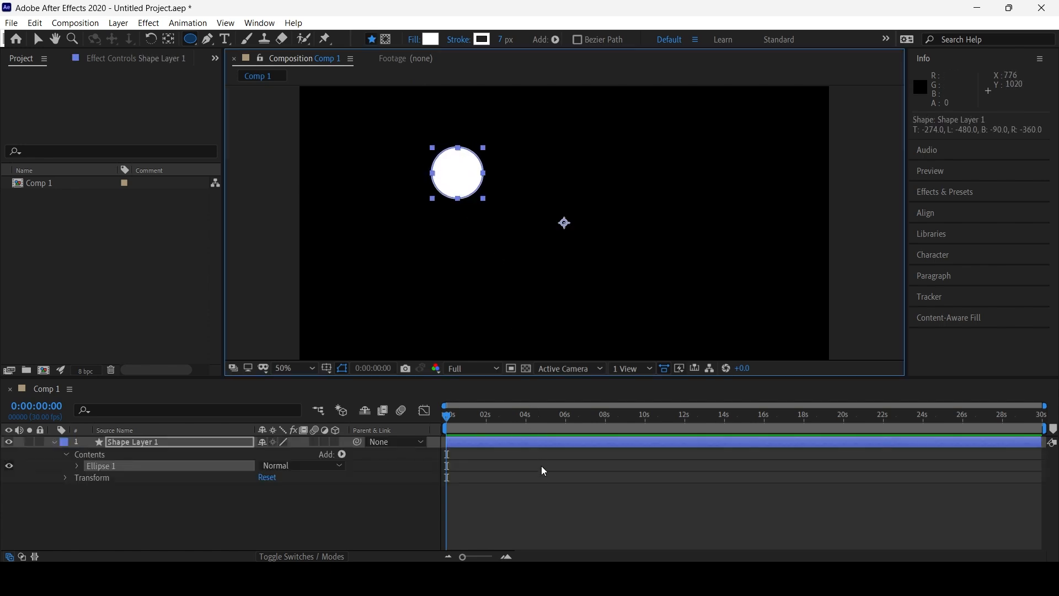
Change the circle's fill color to red (FF0000).
{"action": "left_click", "coordinate": [546, 512]}
{"action": "left_click", "coordinate": [518, 447]}
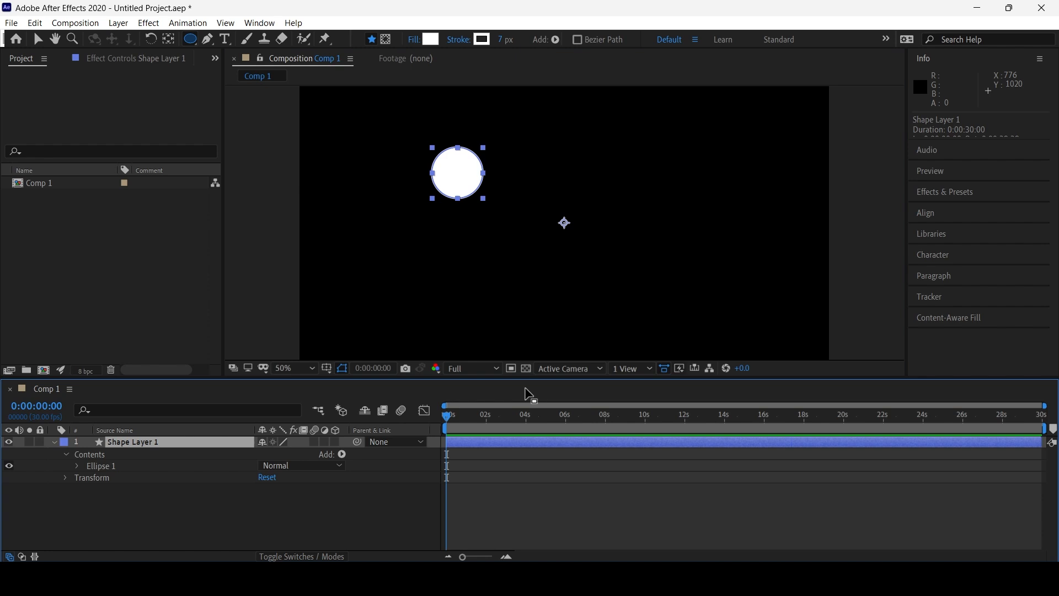
{"action": "left_click", "coordinate": [487, 40]}
{"action": "left_click", "coordinate": [338, 308]}
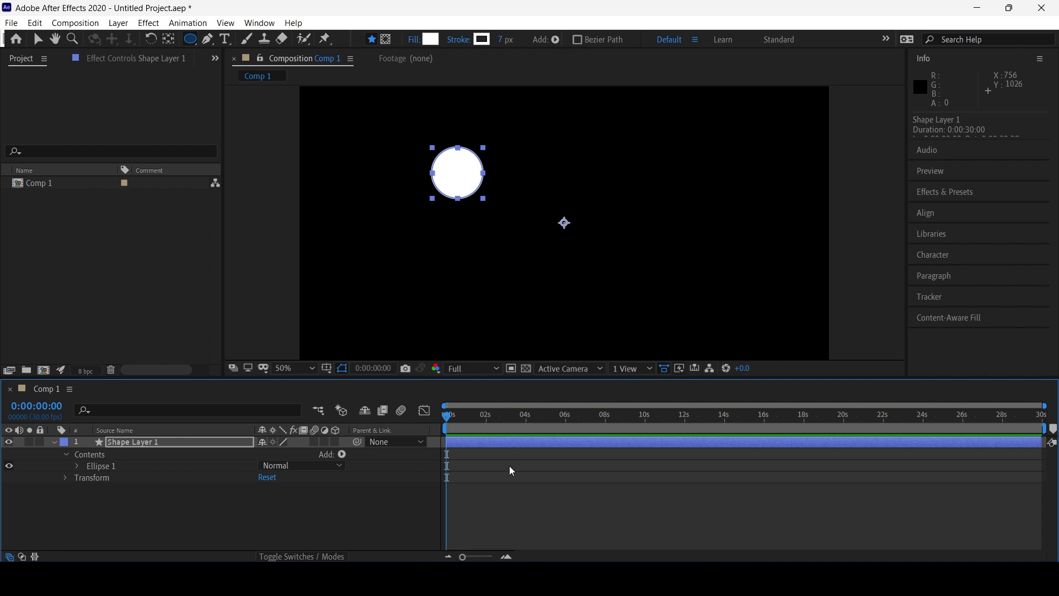
{"action": "left_click", "coordinate": [435, 42]}
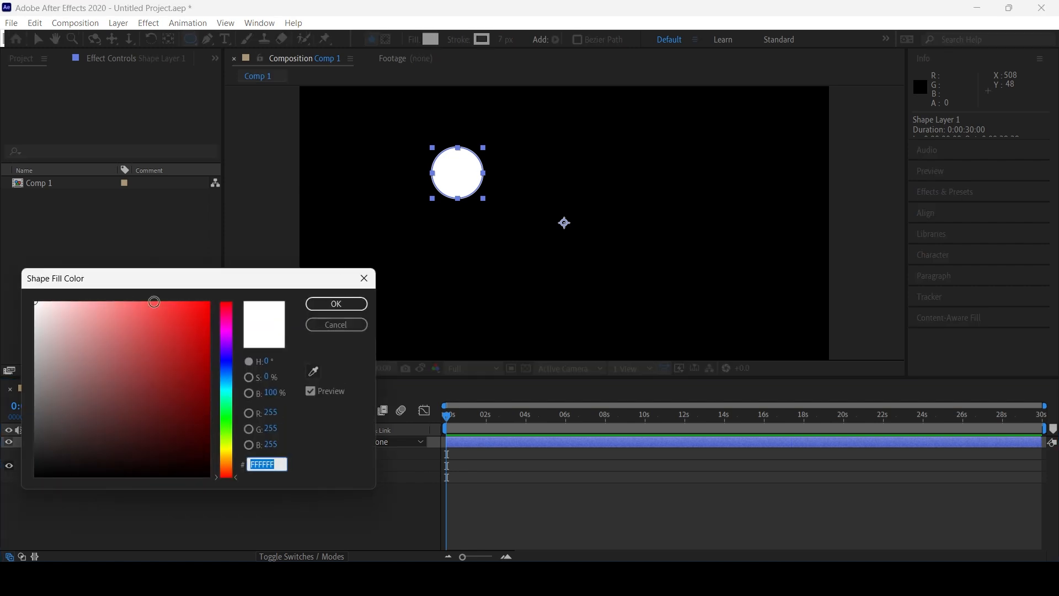
{"action": "left_click", "coordinate": [160, 336]}
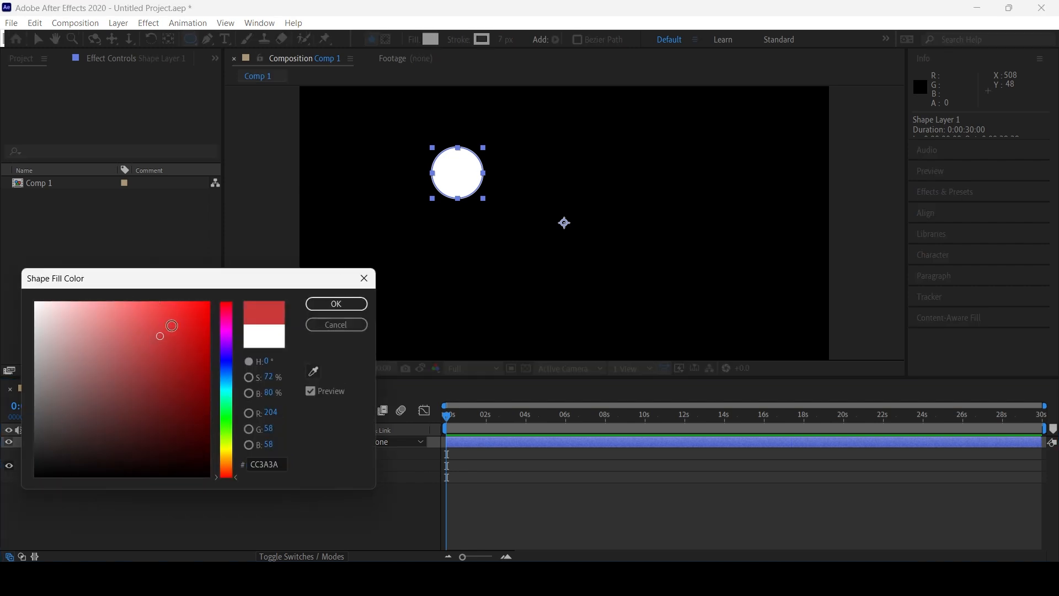
{"action": "left_click_drag", "start_coordinate": [171, 326], "coordinate": [225, 279]}
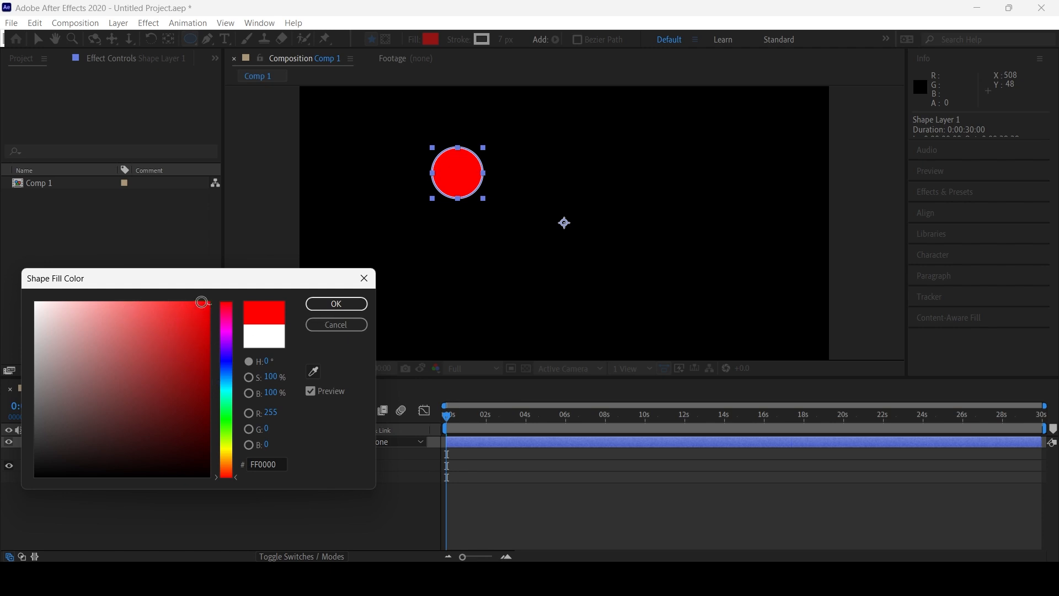
{"action": "left_click", "coordinate": [347, 313]}
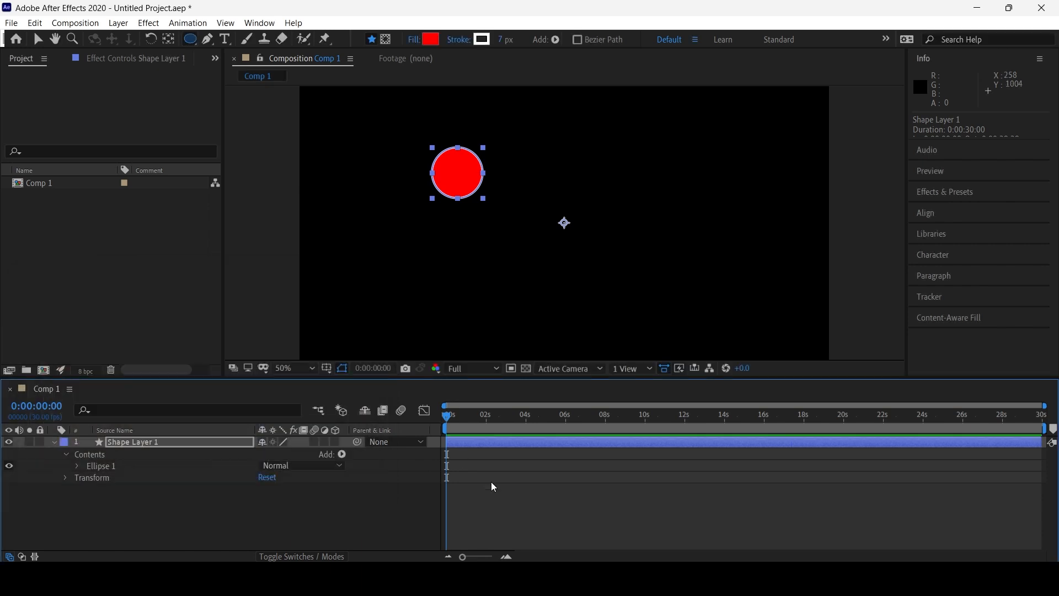
{"action": "left_click", "coordinate": [491, 482]}
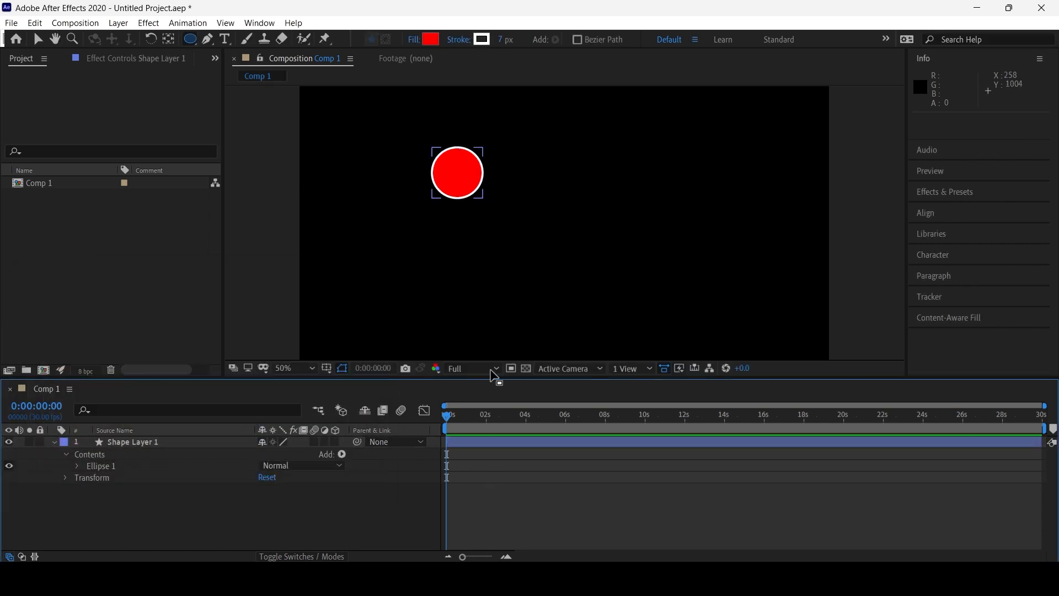
Change the circle's stroke color to blue (0031FF).
{"action": "left_click", "coordinate": [473, 444]}
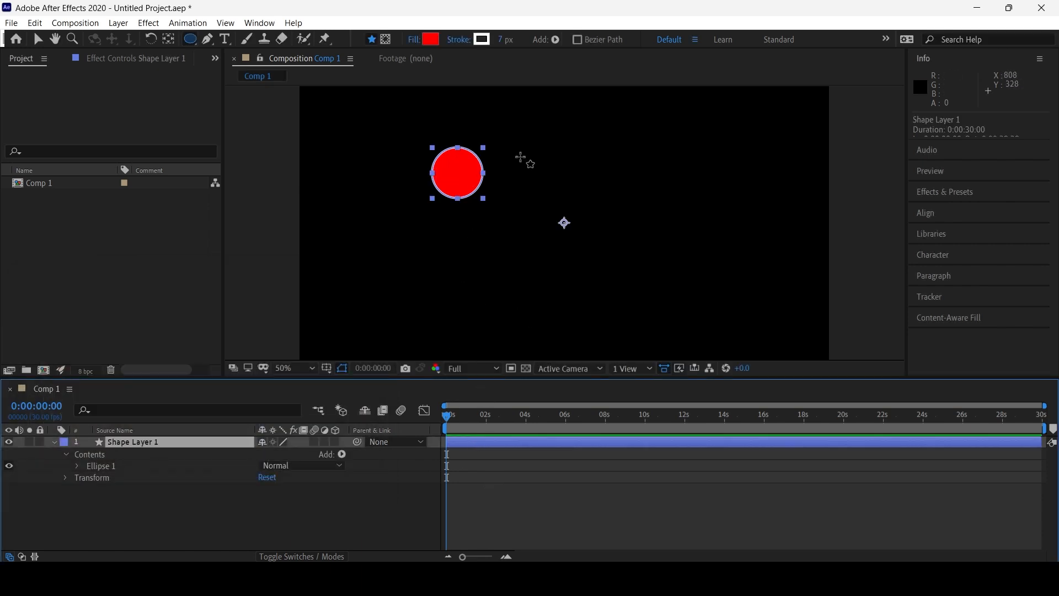
{"action": "left_click", "coordinate": [485, 41]}
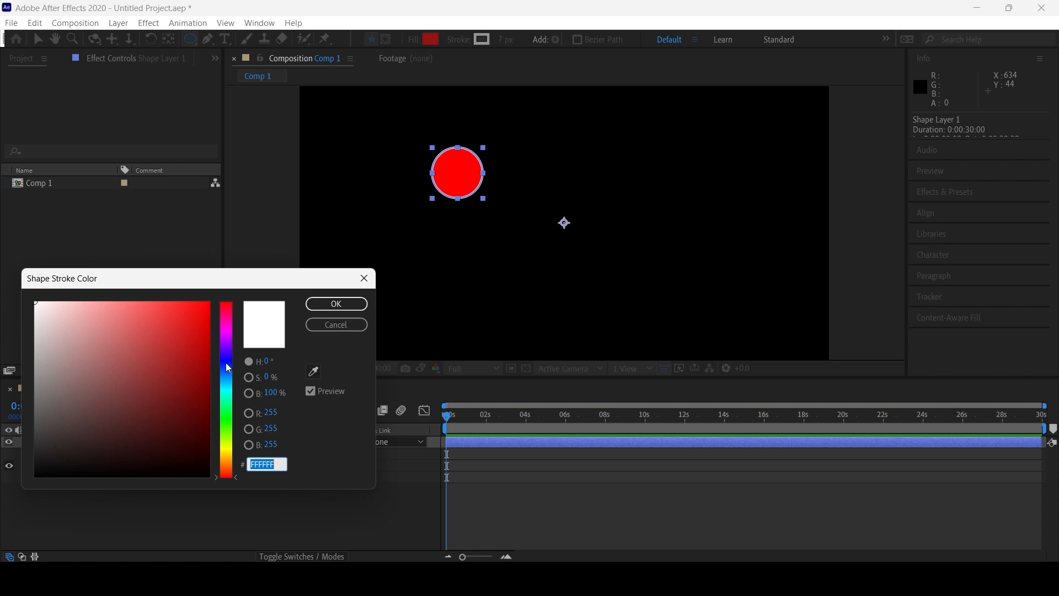
{"action": "left_click", "coordinate": [228, 367]}
{"action": "left_click_drag", "start_coordinate": [189, 371], "coordinate": [226, 253]}
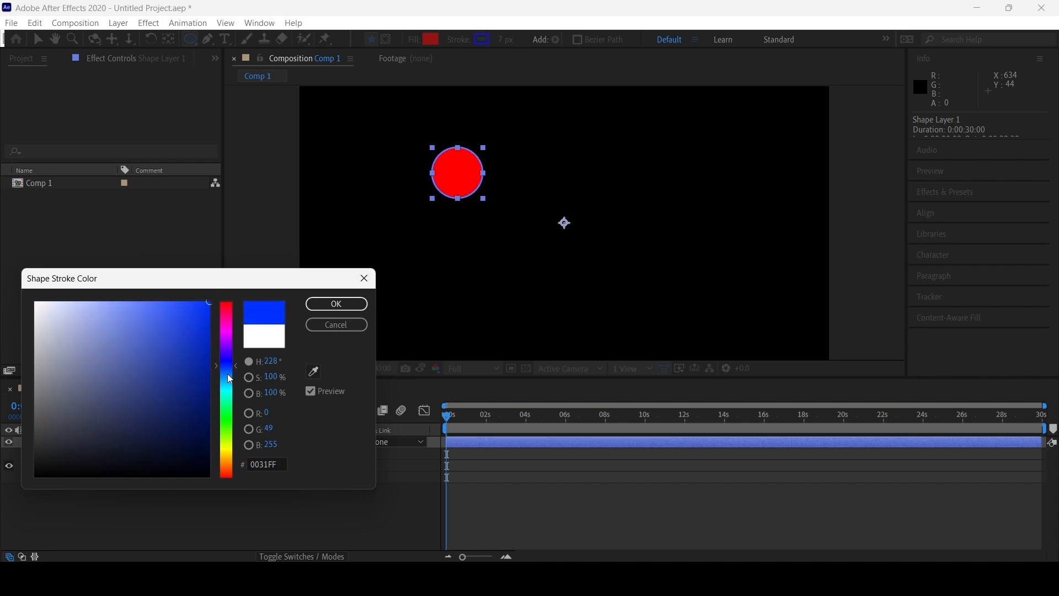
{"action": "left_click", "coordinate": [336, 304]}
{"action": "left_click", "coordinate": [511, 509]}
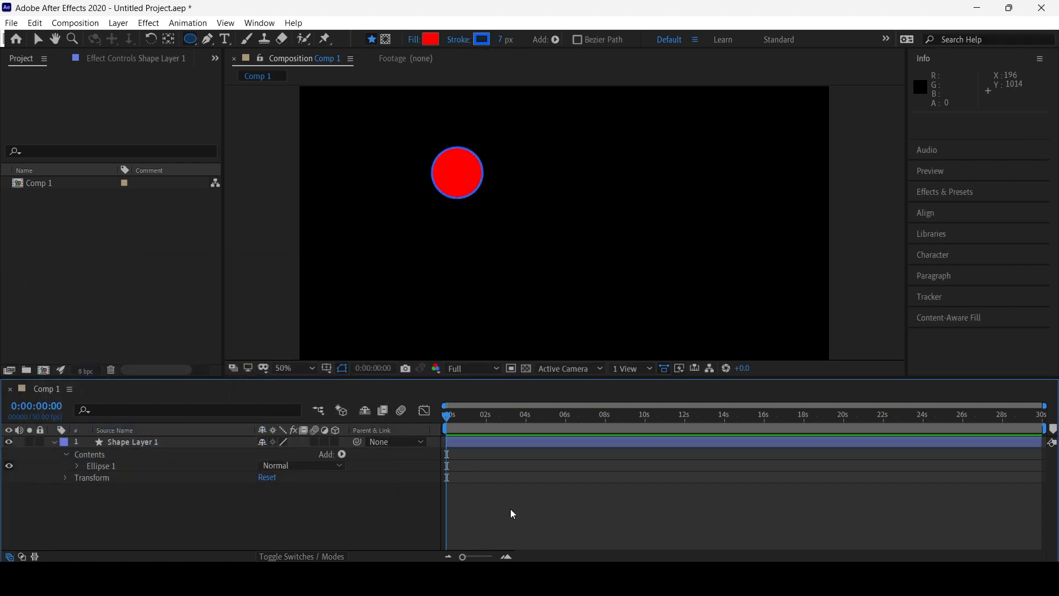
Set the circle's fill color to white (FFFFFF) and reduce its stroke width to 0 px.
{"action": "left_click", "coordinate": [482, 441]}
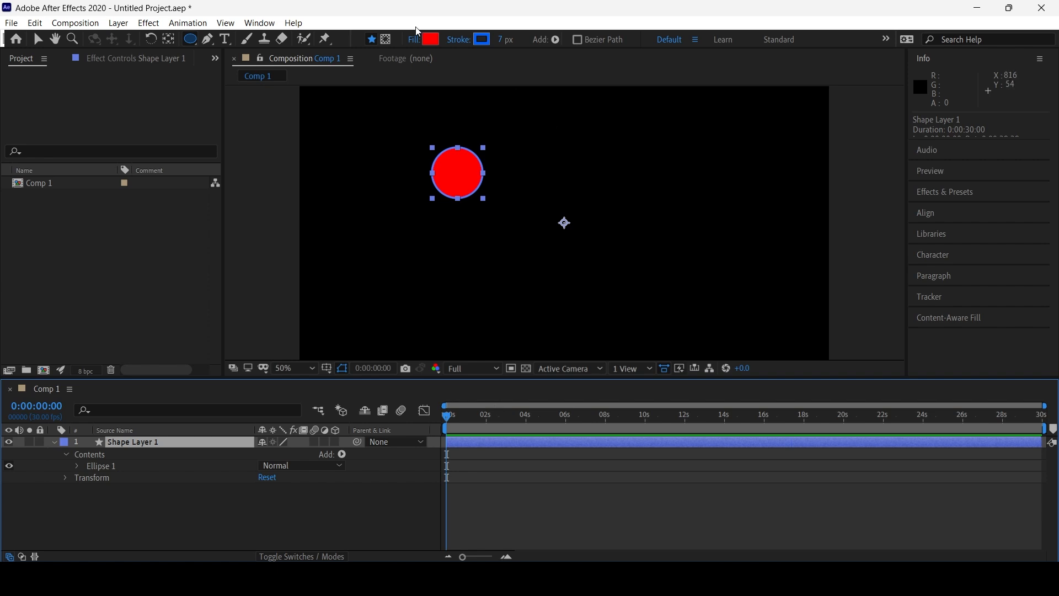
{"action": "left_click", "coordinate": [430, 39]}
{"action": "type", "text": "FFFFFF"}
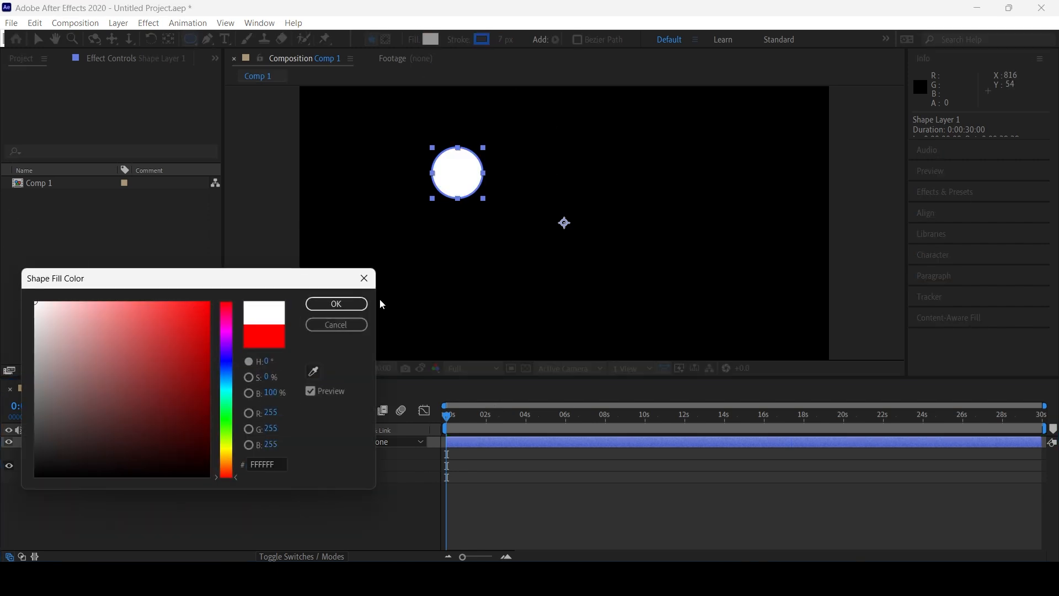
{"action": "left_click", "coordinate": [353, 304]}
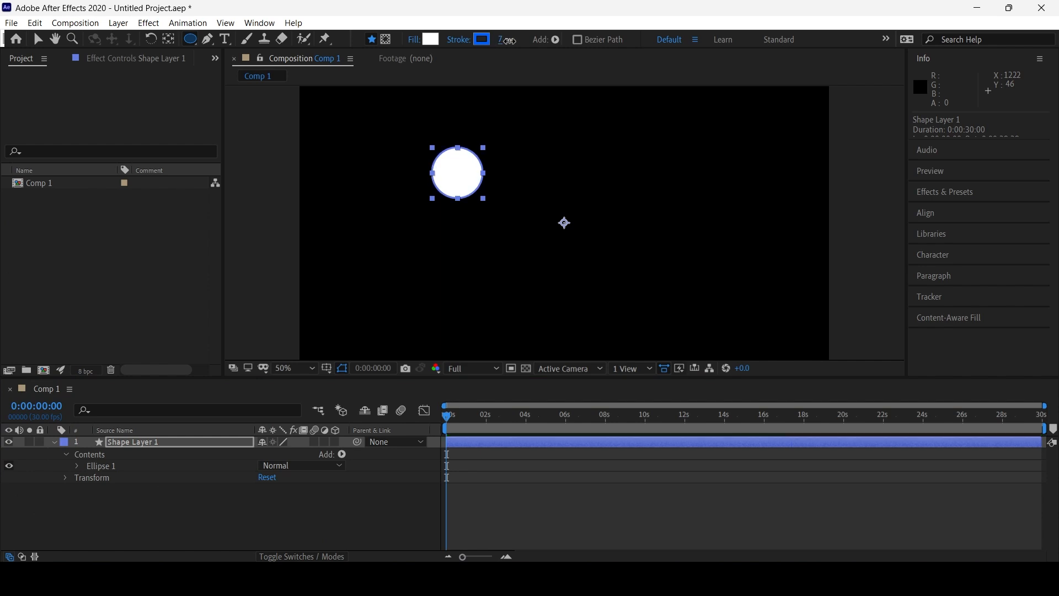
{"action": "mouse_move", "coordinate": [507, 40]}
{"action": "left_mouse_down"}
{"action": "mouse_move", "coordinate": [543, 50]}
{"action": "mouse_move", "coordinate": [502, 47]}
{"action": "left_mouse_up"}
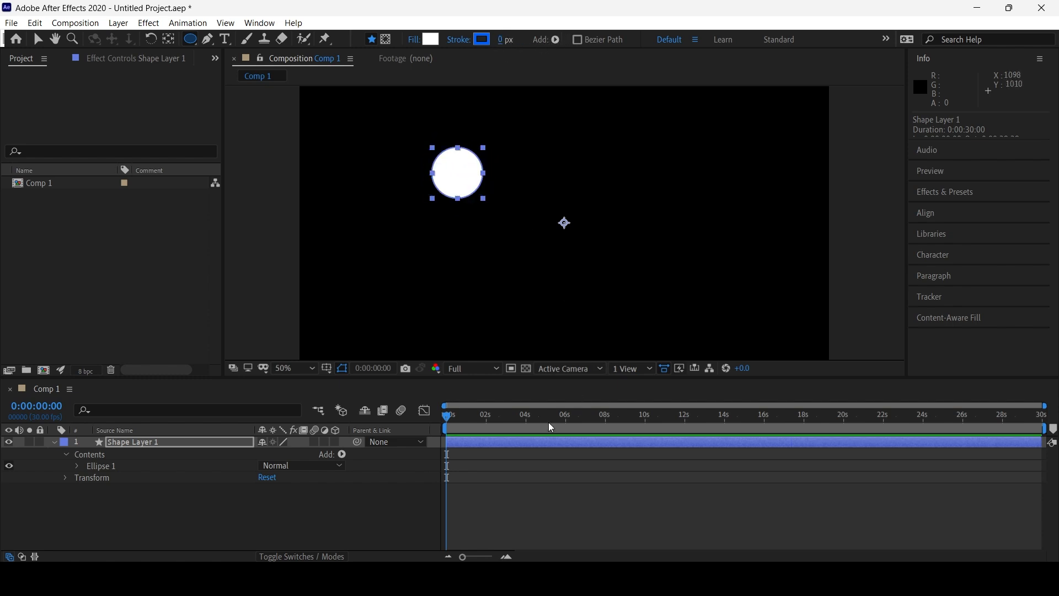
Delete the circle's shape layer from the composition.
{"action": "left_click", "coordinate": [506, 505]}
{"action": "left_click", "coordinate": [202, 442]}
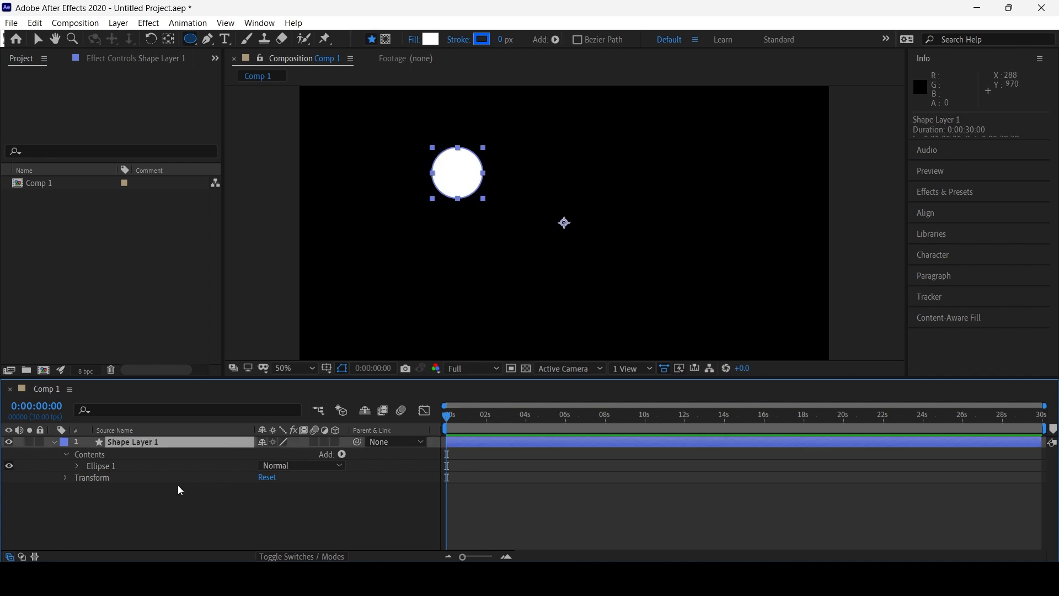
{"action": "key", "text": "Delete"}
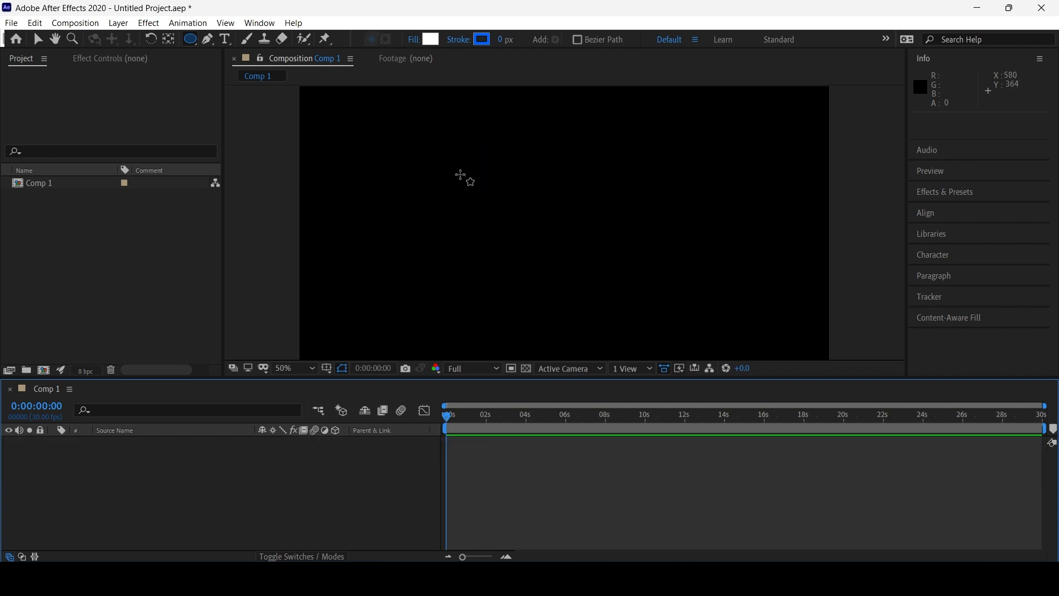
Draw a new white circle about 154 px wide in the upper-left part of the composition and switch to the Selection Tool.
{"action": "mouse_move", "coordinate": [397, 136]}
{"action": "left_mouse_down"}
{"action": "mouse_move", "coordinate": [492, 198]}
{"action": "mouse_move", "coordinate": [494, 125]}
{"action": "mouse_move", "coordinate": [433, 160]}
{"action": "mouse_move", "coordinate": [457, 195]}
{"action": "mouse_move", "coordinate": [473, 194]}
{"action": "mouse_move", "coordinate": [432, 170]}
{"action": "mouse_move", "coordinate": [467, 207]}
{"action": "mouse_move", "coordinate": [502, 191]}
{"action": "mouse_move", "coordinate": [460, 188]}
{"action": "mouse_move", "coordinate": [521, 202]}
{"action": "mouse_move", "coordinate": [472, 210]}
{"action": "mouse_move", "coordinate": [454, 227]}
{"action": "mouse_move", "coordinate": [452, 194]}
{"action": "mouse_move", "coordinate": [467, 201]}
{"action": "left_mouse_up"}
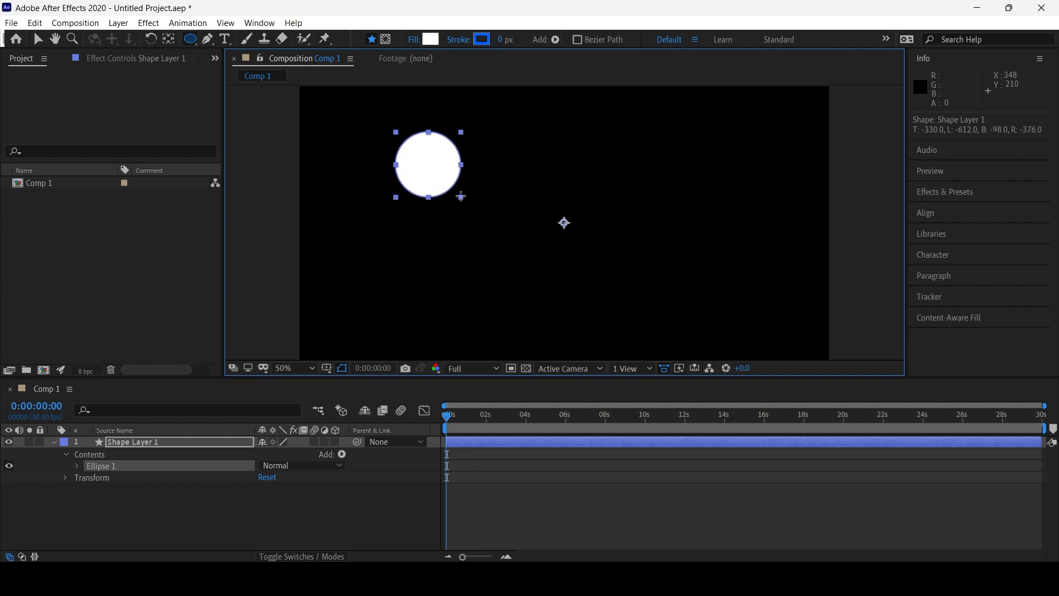
{"action": "left_click_drag", "start_coordinate": [389, 132], "coordinate": [391, 138]}
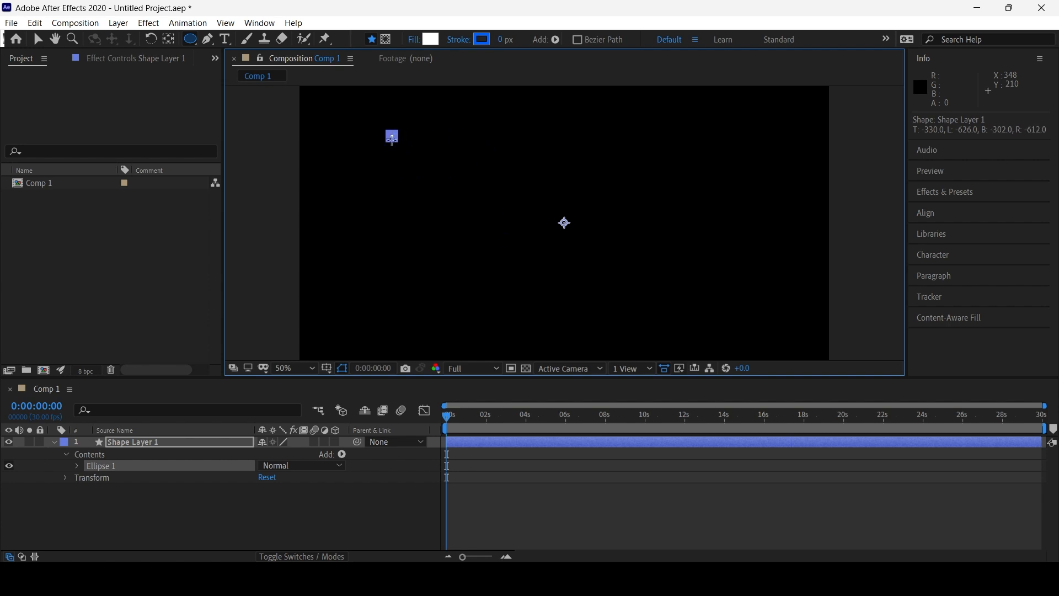
{"action": "left_click_drag", "start_coordinate": [441, 229], "coordinate": [424, 176]}
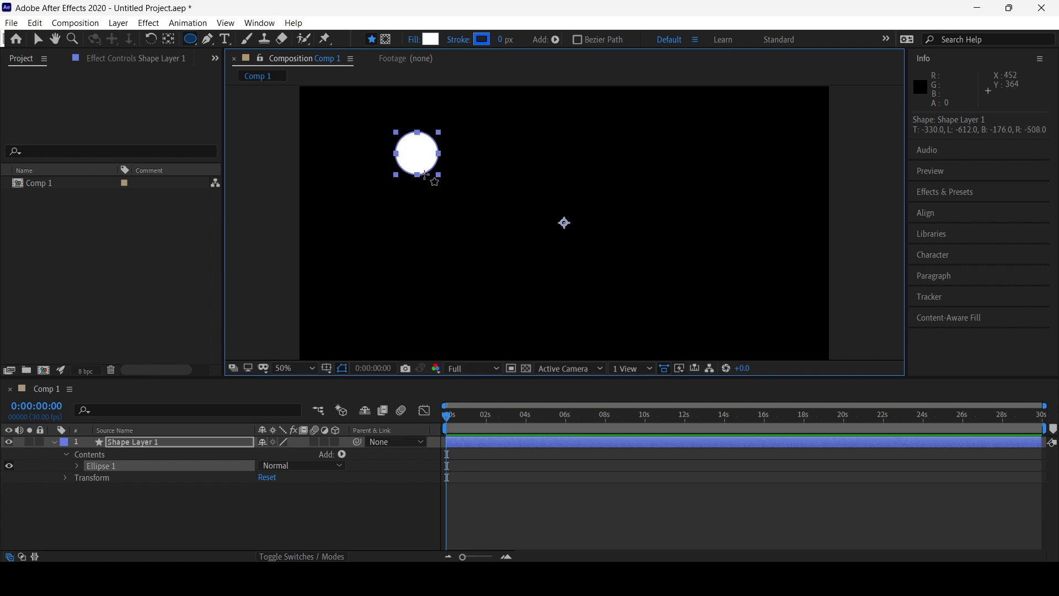
{"action": "left_click", "coordinate": [496, 501]}
{"action": "key", "text": "v"}
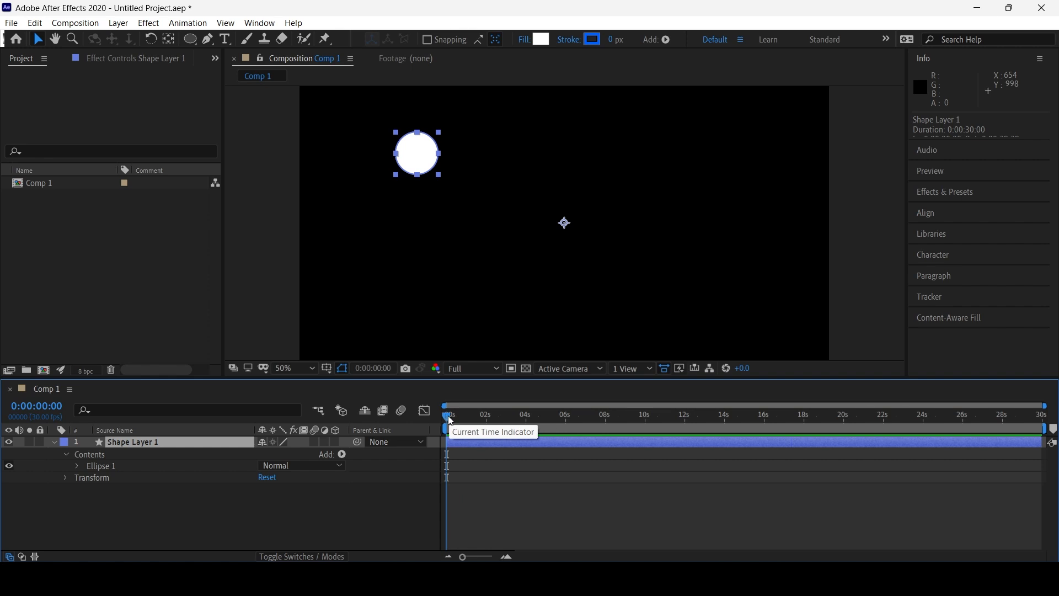
Collapse the circle layer's properties and shift the layer about 3 seconds (+0:00:03:04) along the timeline.
{"action": "left_click_drag", "start_coordinate": [449, 424], "coordinate": [428, 438]}
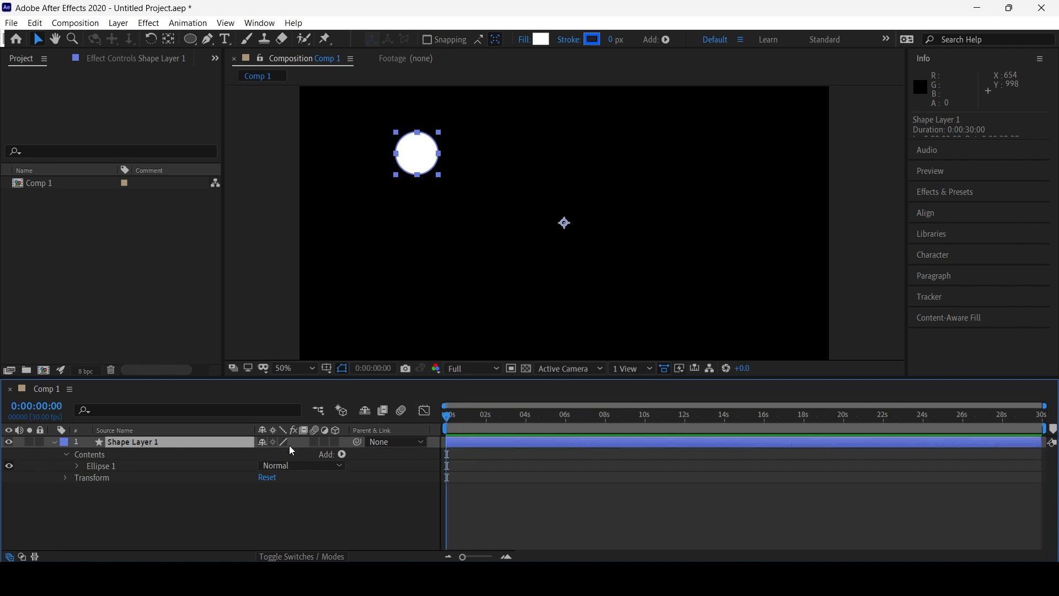
{"action": "left_click", "coordinate": [54, 442]}
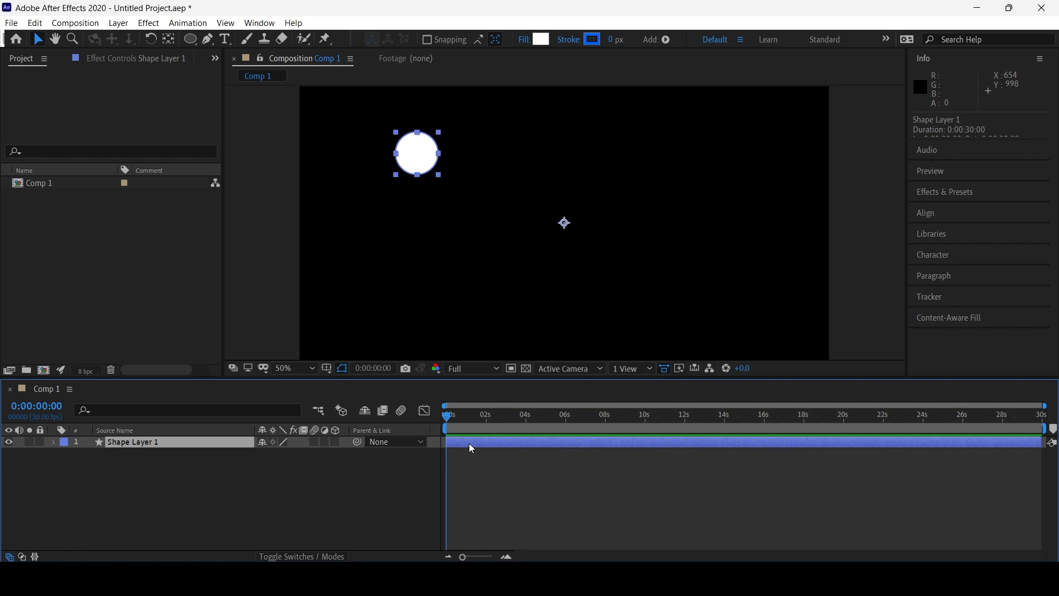
{"action": "left_click_drag", "start_coordinate": [492, 443], "coordinate": [553, 453]}
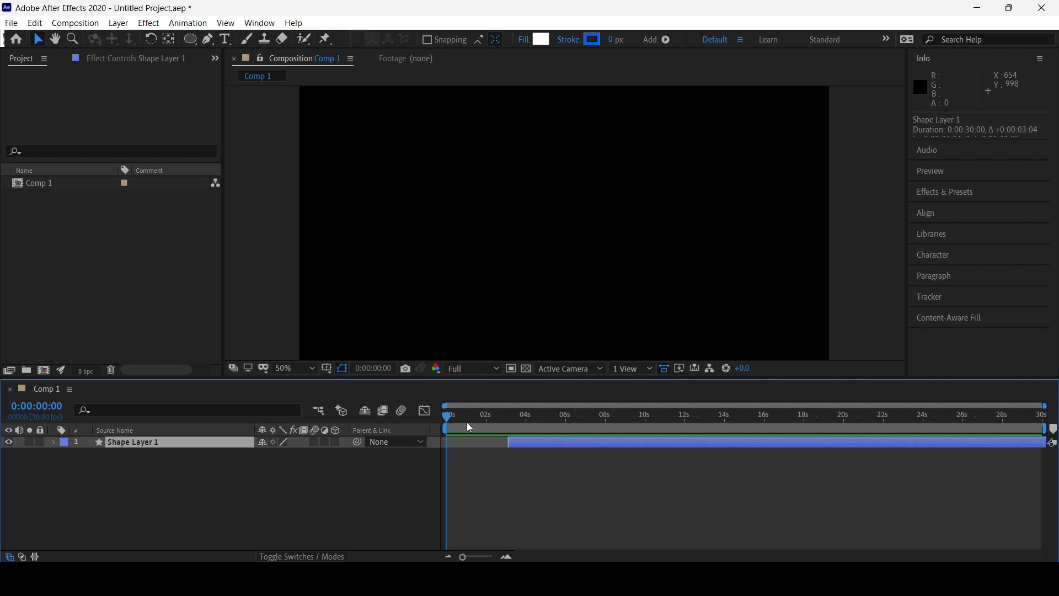
Split Shape Layer 1 at 0:00:02:00 with the layer starting at the beginning of the timeline.
{"action": "left_click_drag", "start_coordinate": [446, 415], "coordinate": [460, 417]}
{"action": "mouse_move", "coordinate": [480, 422]}
{"action": "left_mouse_down"}
{"action": "mouse_move", "coordinate": [474, 415]}
{"action": "mouse_move", "coordinate": [505, 438]}
{"action": "mouse_move", "coordinate": [475, 419]}
{"action": "mouse_move", "coordinate": [497, 419]}
{"action": "mouse_move", "coordinate": [440, 422]}
{"action": "mouse_move", "coordinate": [486, 425]}
{"action": "left_mouse_up"}
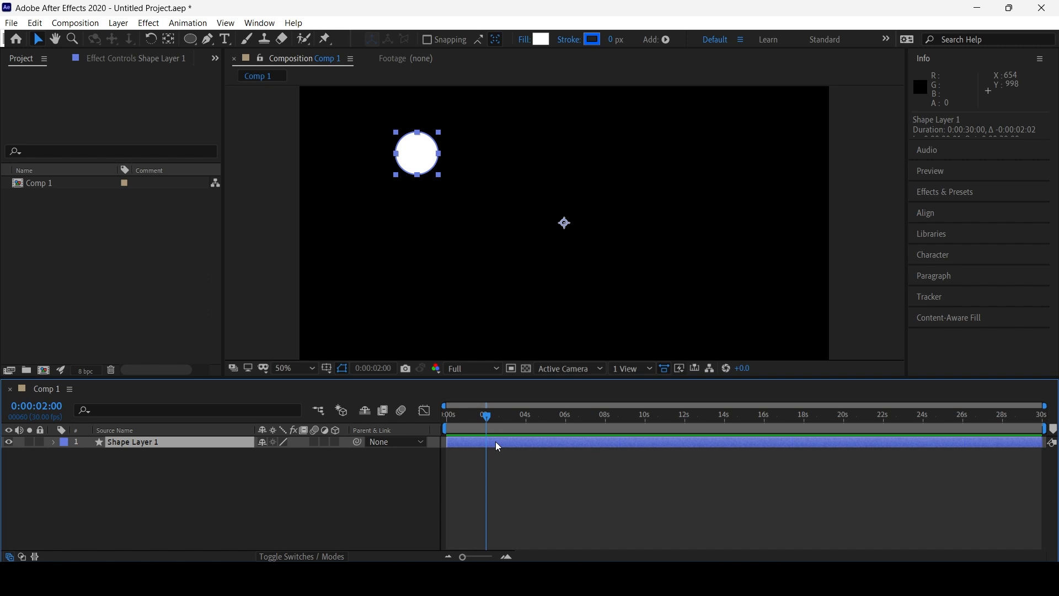
{"action": "key", "text": "ctrl+shift+d"}
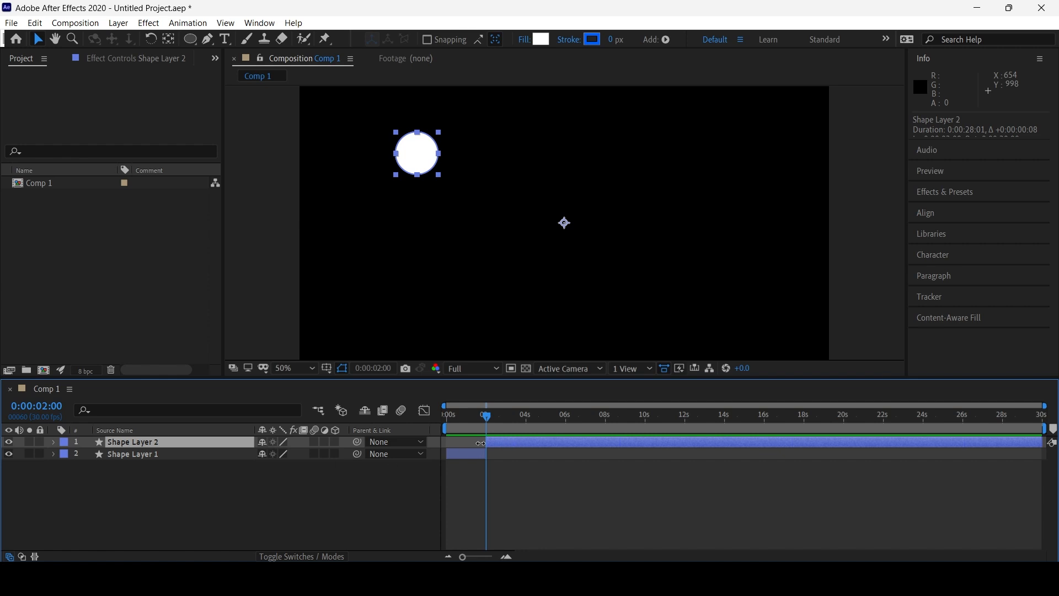
Duplicate Shape Layer 2, stagger the two layers to start at about 3 and 4 seconds, and preview the composition.
{"action": "mouse_move", "coordinate": [504, 444]}
{"action": "left_mouse_down"}
{"action": "mouse_move", "coordinate": [528, 445]}
{"action": "mouse_move", "coordinate": [513, 422]}
{"action": "mouse_move", "coordinate": [465, 426]}
{"action": "mouse_move", "coordinate": [541, 428]}
{"action": "mouse_move", "coordinate": [489, 432]}
{"action": "left_mouse_up"}
{"action": "left_click_drag", "start_coordinate": [517, 442], "coordinate": [493, 442]}
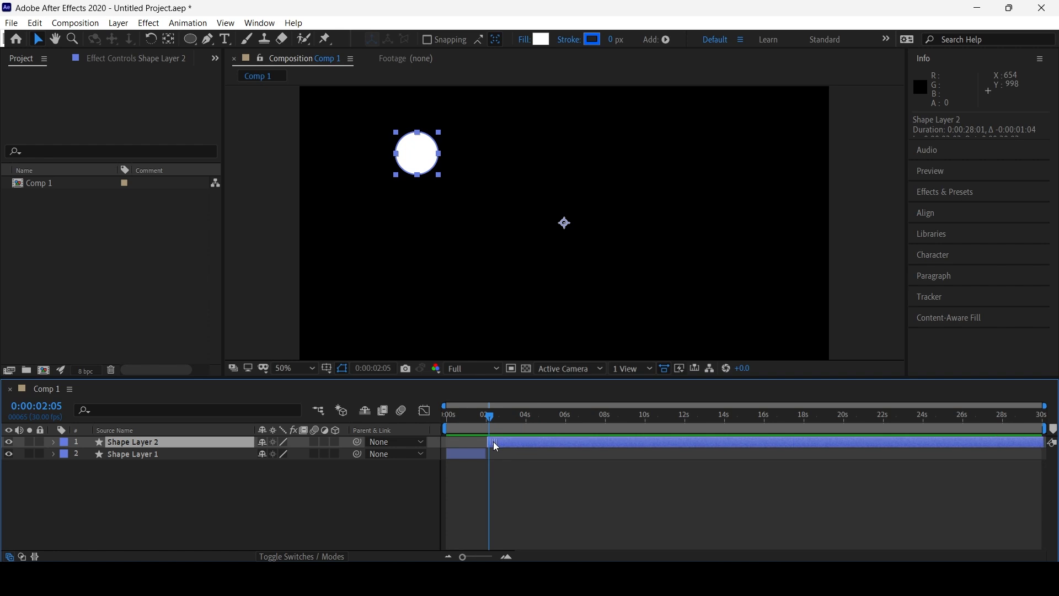
{"action": "key", "text": "ctrl+d"}
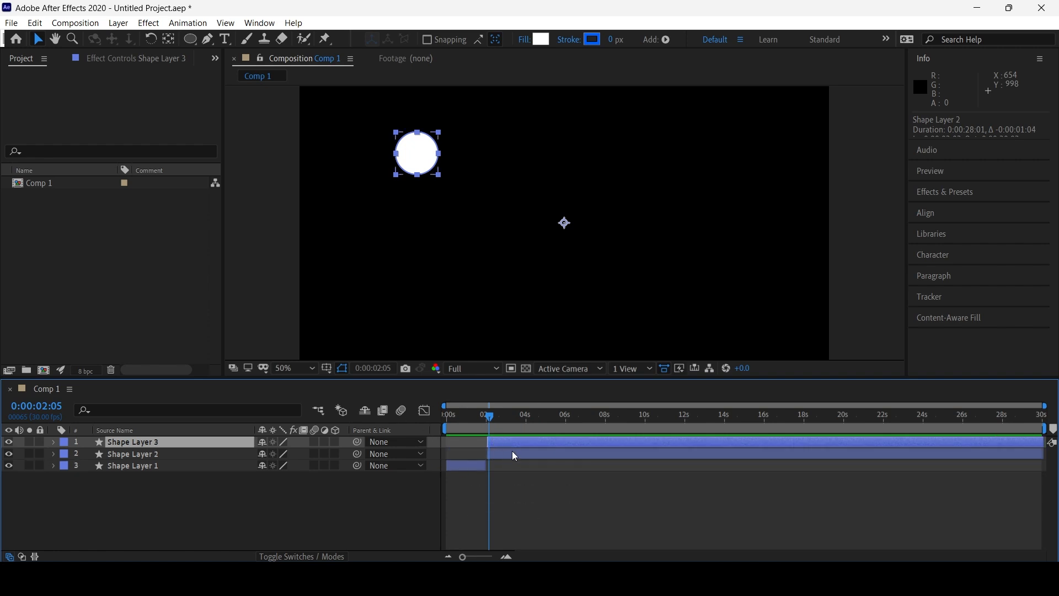
{"action": "left_click_drag", "start_coordinate": [496, 442], "coordinate": [535, 441]}
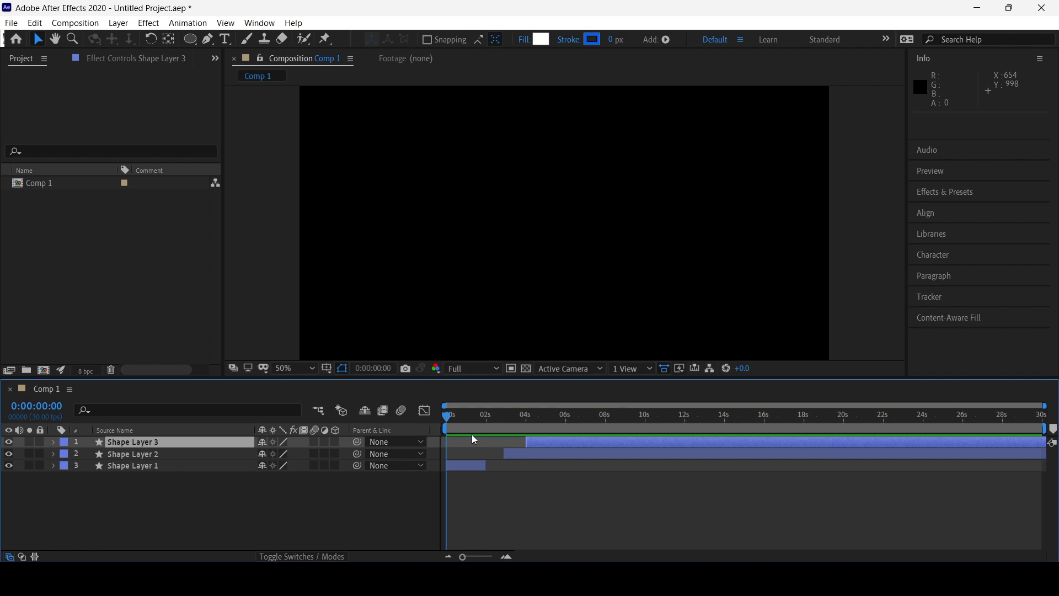
{"action": "key", "text": "space"}
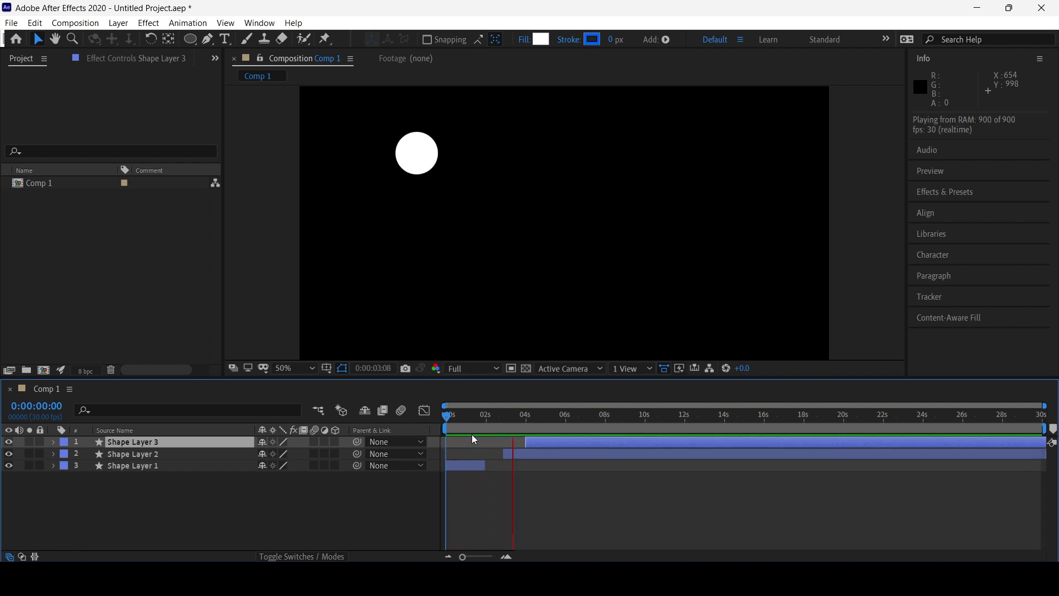
{"action": "key", "text": "space"}
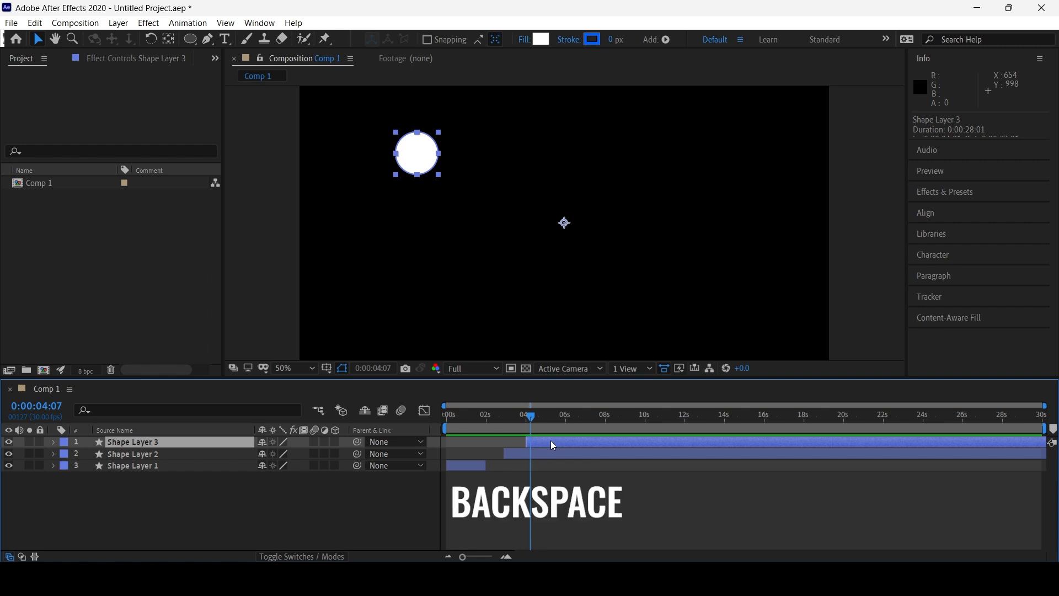
Delete Shape Layer 3 and Shape Layer 2, keeping only Shape Layer 1.
{"action": "key", "text": "BackSpace"}
{"action": "left_click", "coordinate": [552, 441]}
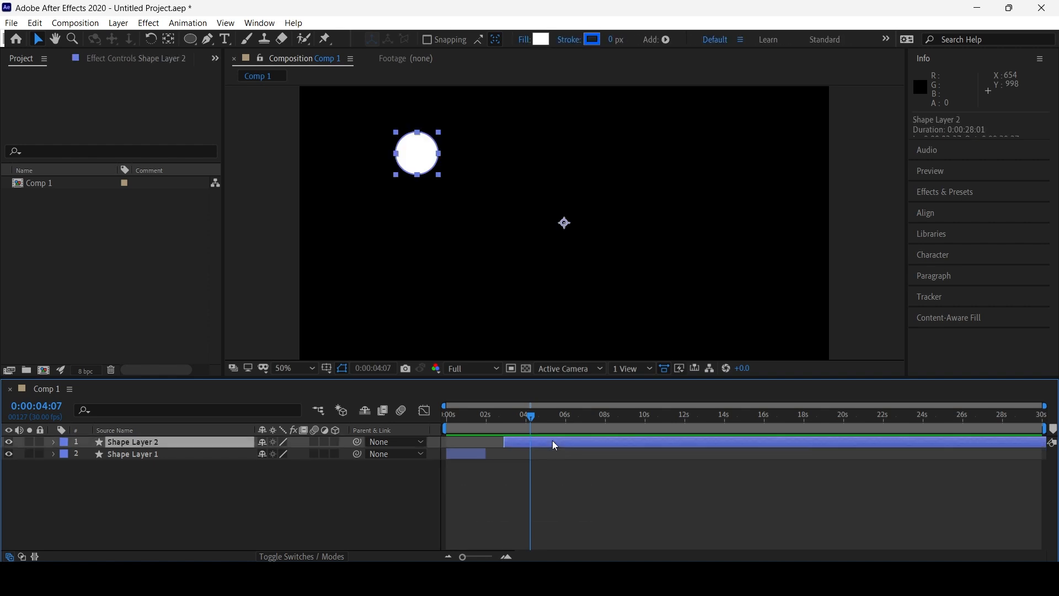
{"action": "key", "text": "BackSpace"}
Extend the end of Shape Layer 1 to a duration of about 0:00:19:09 and return the time indicator to 0:00:00:00.
{"action": "left_click_drag", "start_coordinate": [479, 417], "coordinate": [502, 436]}
{"action": "key", "text": "space"}
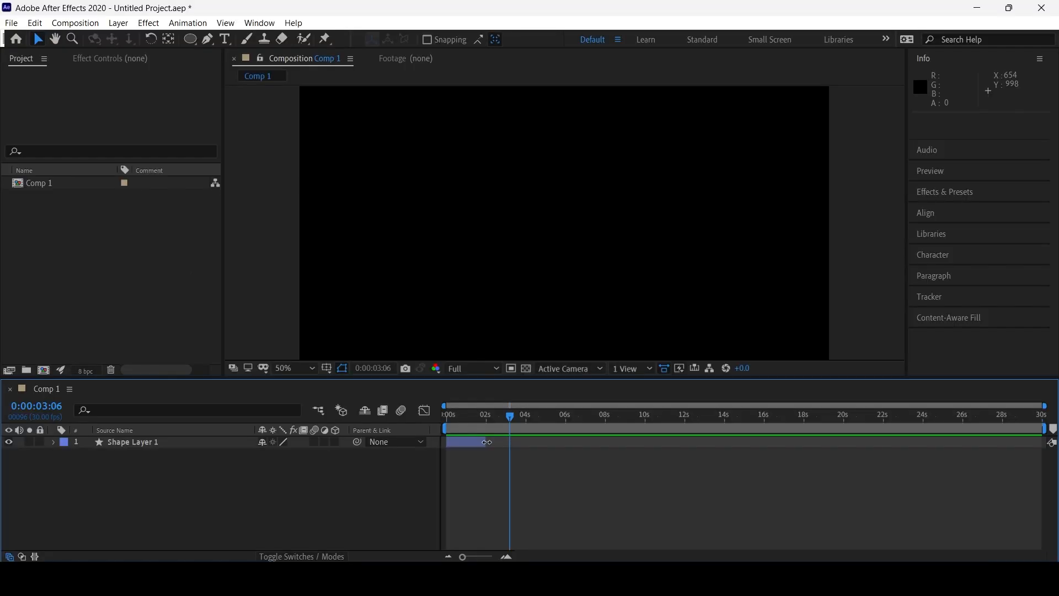
{"action": "left_click_drag", "start_coordinate": [465, 341], "coordinate": [622, 336]}
{"action": "left_click_drag", "start_coordinate": [574, 440], "coordinate": [829, 440]}
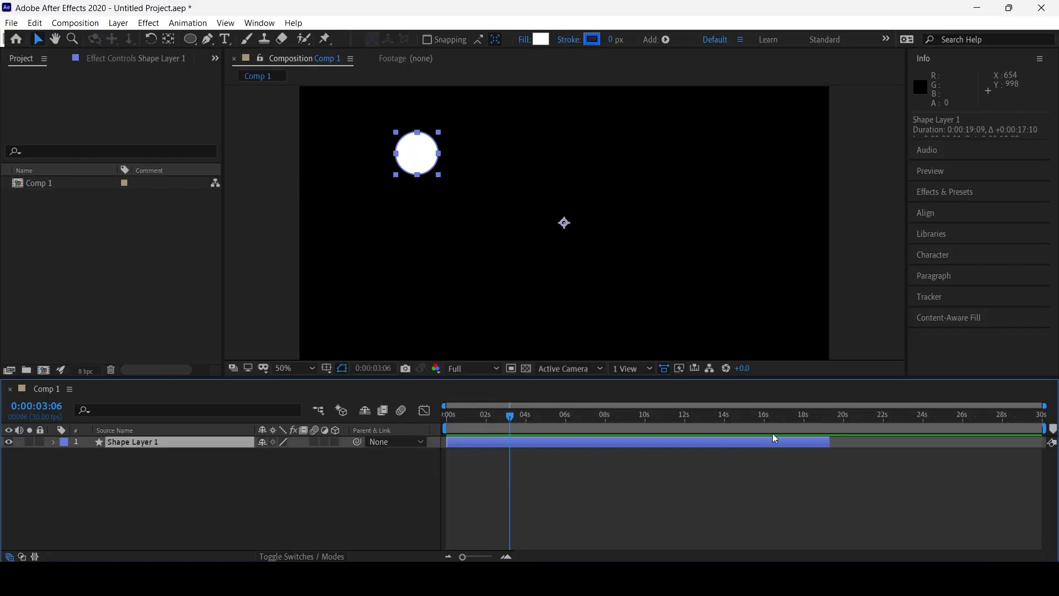
{"action": "left_click_drag", "start_coordinate": [498, 416], "coordinate": [440, 429]}
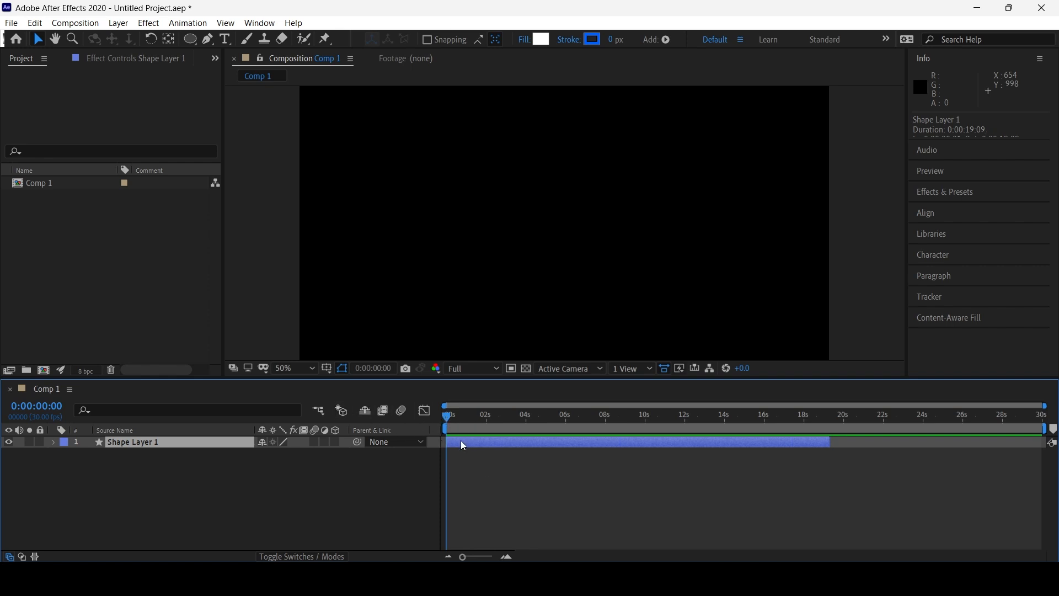
Shift Shape Layer 1 four frames earlier in the timeline and rename it Circle.
{"action": "left_click_drag", "start_coordinate": [463, 445], "coordinate": [460, 444]}
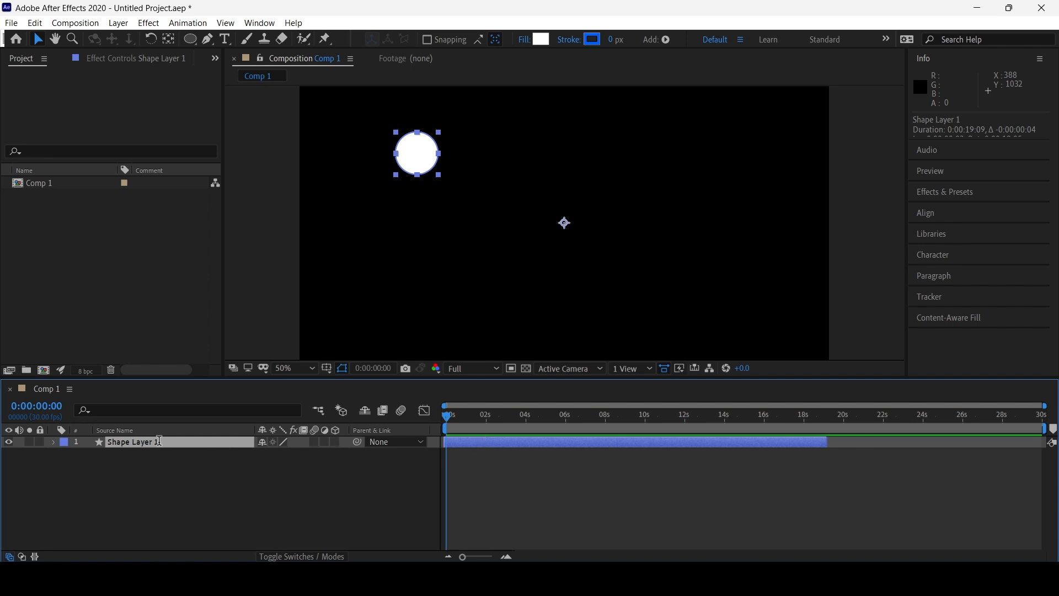
{"action": "key", "text": "Return"}
{"action": "type", "text": "Circle"}
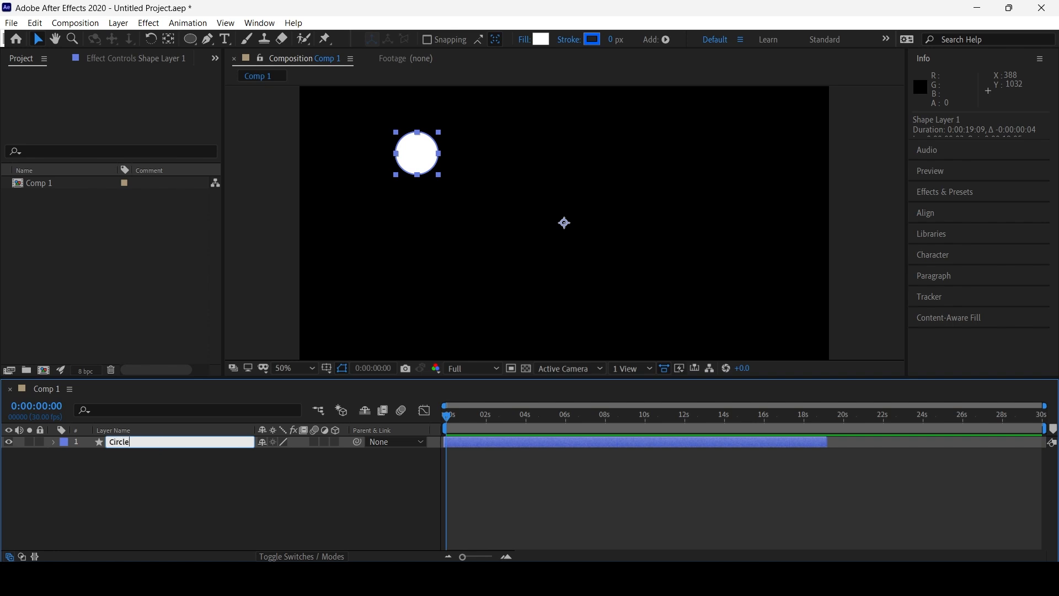
{"action": "key", "text": "Return"}
Move the circle slightly down and to the right within the composition.
{"action": "mouse_move", "coordinate": [408, 145]}
{"action": "left_mouse_down"}
{"action": "mouse_move", "coordinate": [386, 203]}
{"action": "mouse_move", "coordinate": [448, 158]}
{"action": "mouse_move", "coordinate": [457, 215]}
{"action": "mouse_move", "coordinate": [453, 185]}
{"action": "mouse_move", "coordinate": [428, 156]}
{"action": "mouse_move", "coordinate": [403, 154]}
{"action": "mouse_move", "coordinate": [427, 150]}
{"action": "mouse_move", "coordinate": [388, 194]}
{"action": "mouse_move", "coordinate": [384, 179]}
{"action": "mouse_move", "coordinate": [410, 188]}
{"action": "mouse_move", "coordinate": [422, 214]}
{"action": "mouse_move", "coordinate": [429, 160]}
{"action": "mouse_move", "coordinate": [449, 191]}
{"action": "mouse_move", "coordinate": [380, 174]}
{"action": "mouse_move", "coordinate": [405, 190]}
{"action": "mouse_move", "coordinate": [433, 180]}
{"action": "mouse_move", "coordinate": [441, 192]}
{"action": "mouse_move", "coordinate": [434, 185]}
{"action": "left_mouse_up"}
{"action": "left_click", "coordinate": [491, 487]}
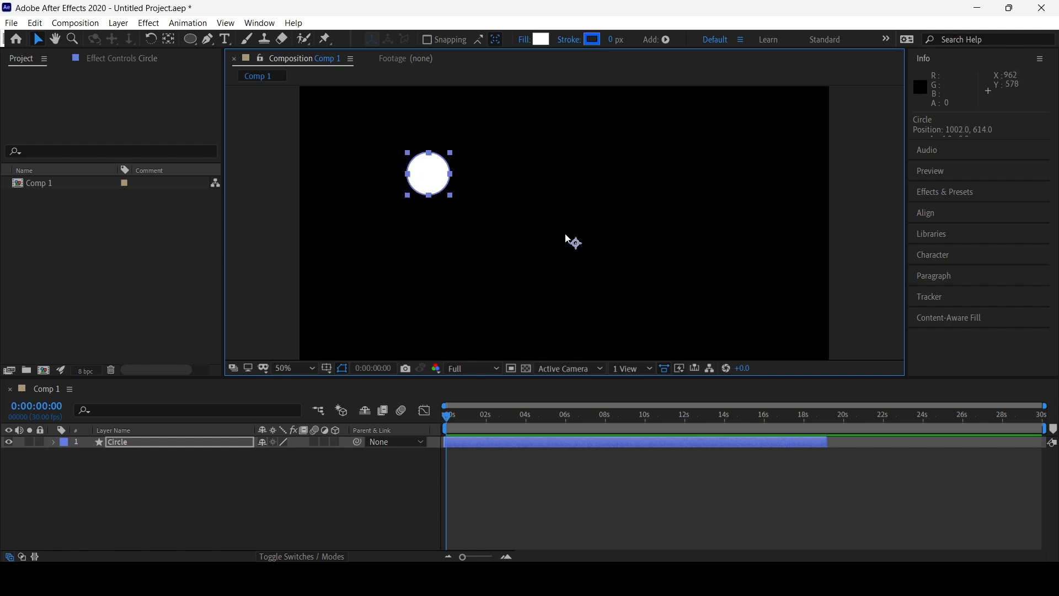
{"action": "left_click_drag", "start_coordinate": [435, 166], "coordinate": [445, 172]}
Draw a second circle about 132 px wide, without a stroke, on a new shape layer near the composition's top centre.
{"action": "left_click", "coordinate": [194, 39]}
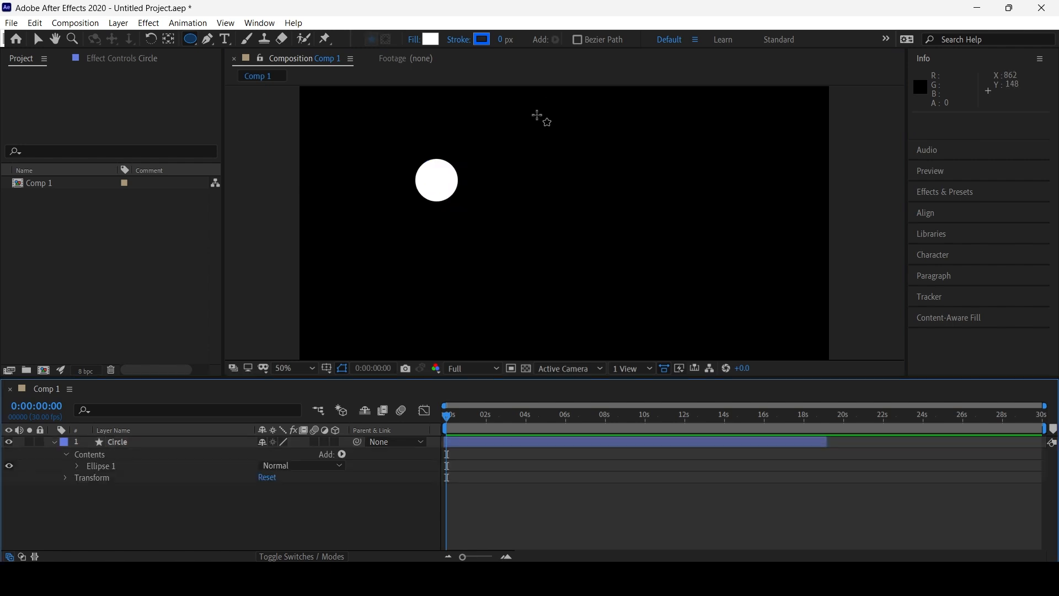
{"action": "left_click_drag", "start_coordinate": [531, 137], "coordinate": [570, 174]}
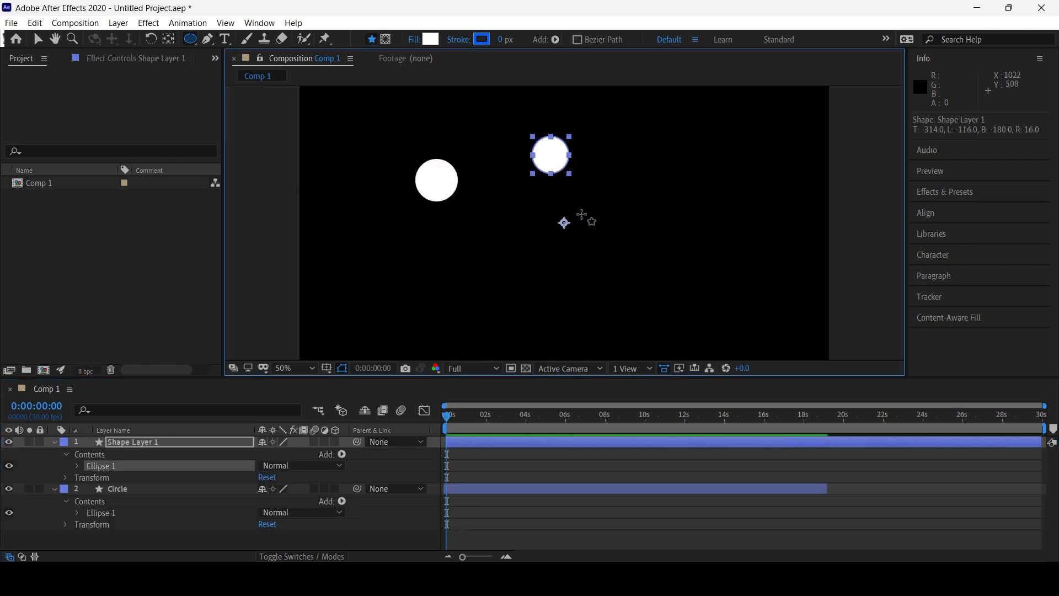
{"action": "scroll", "coordinate": [579, 221], "scroll_direction": "down", "scroll_amount": 2}
{"action": "scroll", "coordinate": [588, 229], "scroll_direction": "up", "scroll_amount": 2}
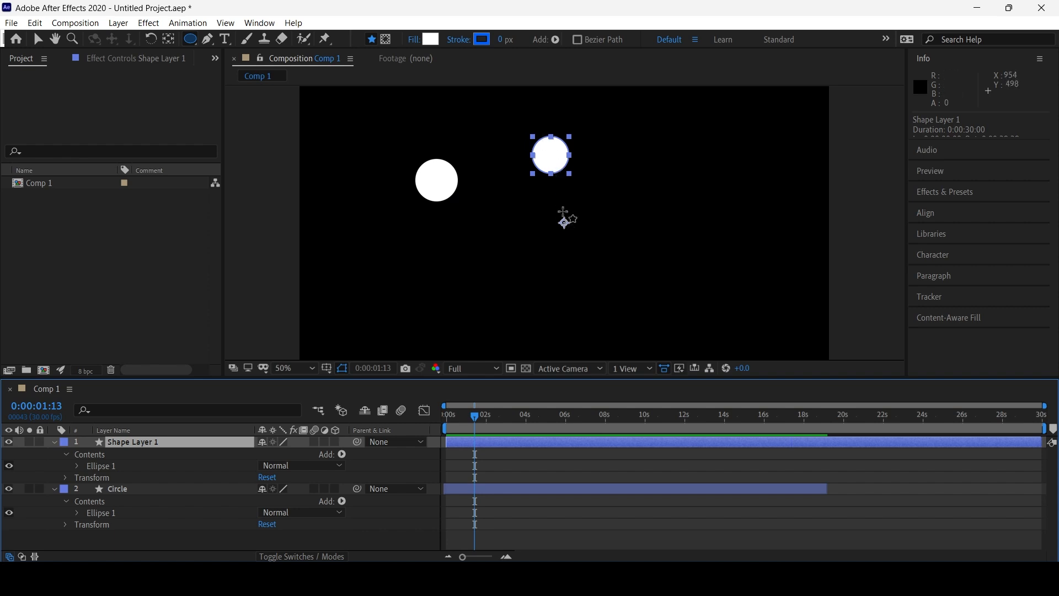
{"action": "key", "text": "v"}
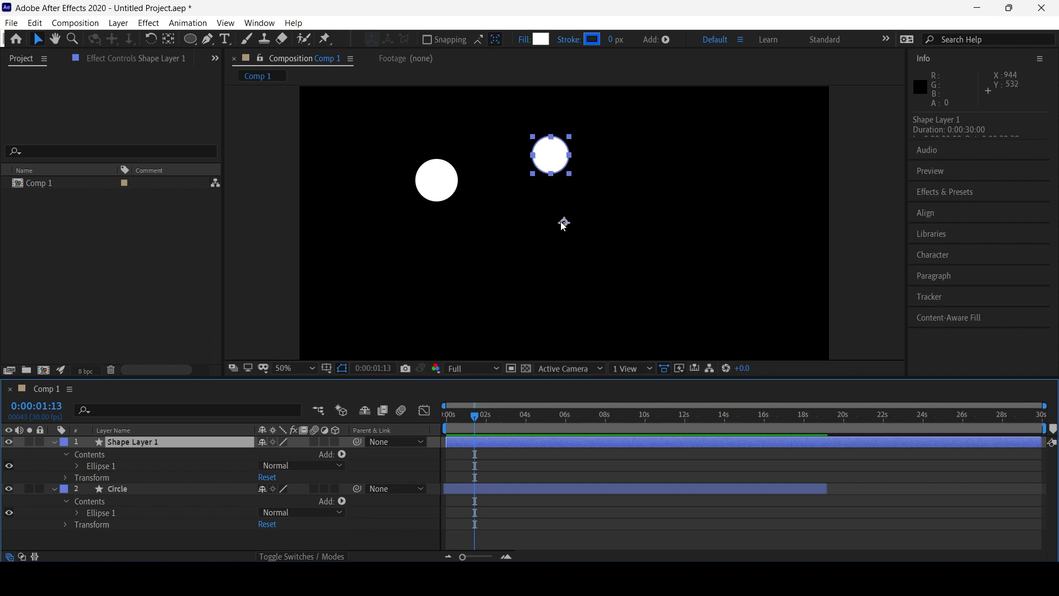
Draw a 5 px blue line with the Pen tool from the second circle's centre toward its layer's anchor point.
{"action": "left_click", "coordinate": [515, 293]}
{"action": "key", "text": "g"}
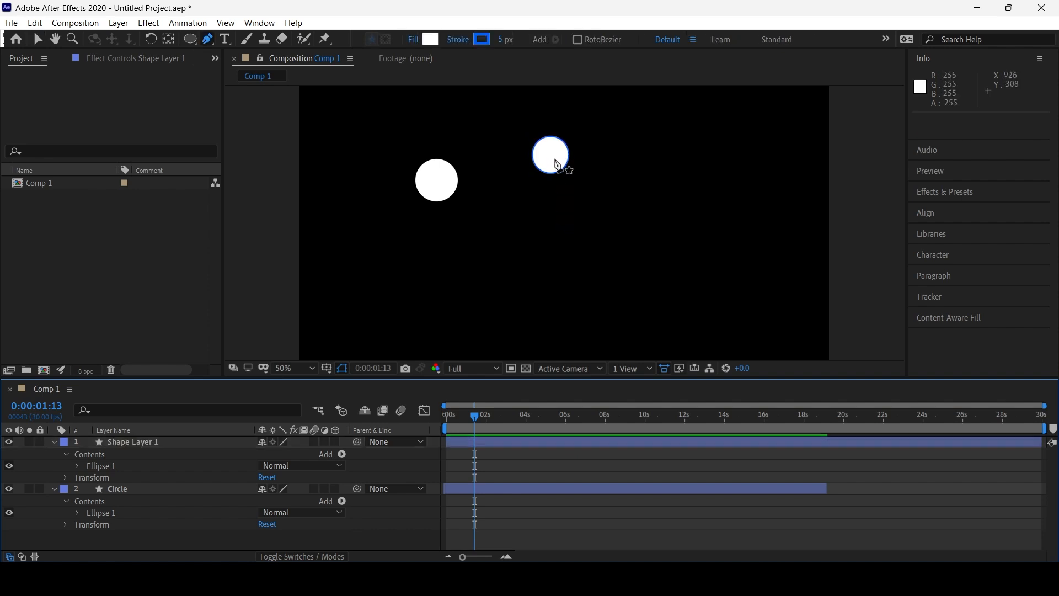
{"action": "left_click", "coordinate": [550, 153]}
{"action": "left_click", "coordinate": [563, 211]}
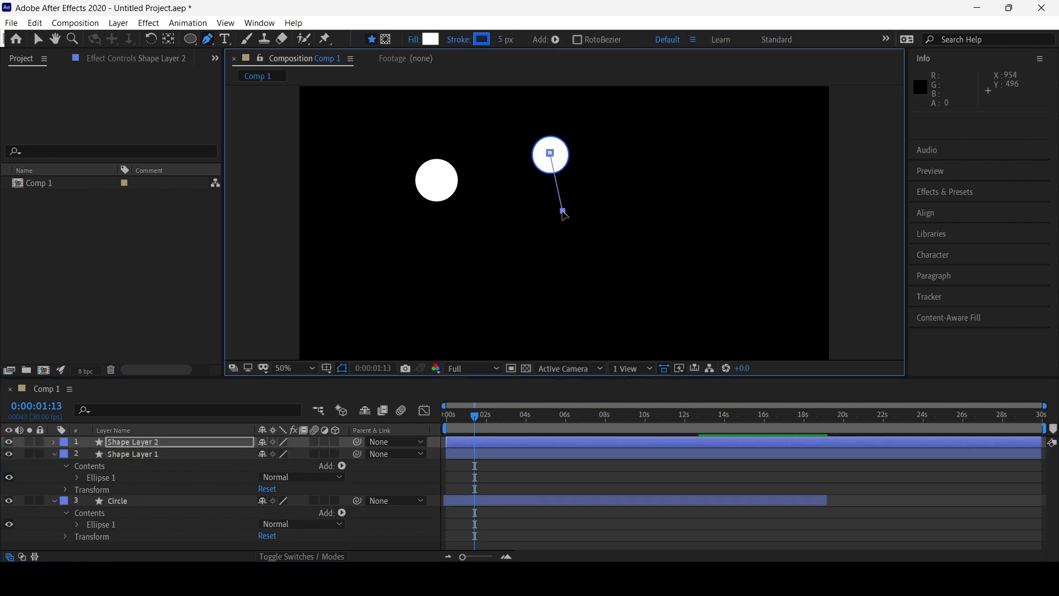
{"action": "left_click", "coordinate": [539, 476]}
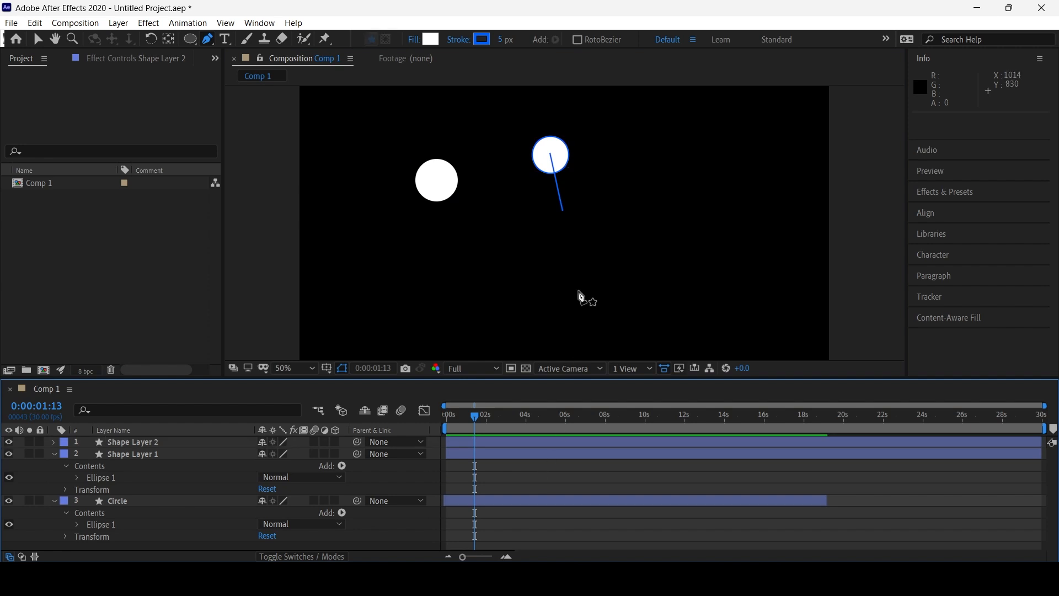
Try rotating Shape Layer 1 around its off-centre anchor point and reveal its Scale property.
{"action": "left_click", "coordinate": [211, 453]}
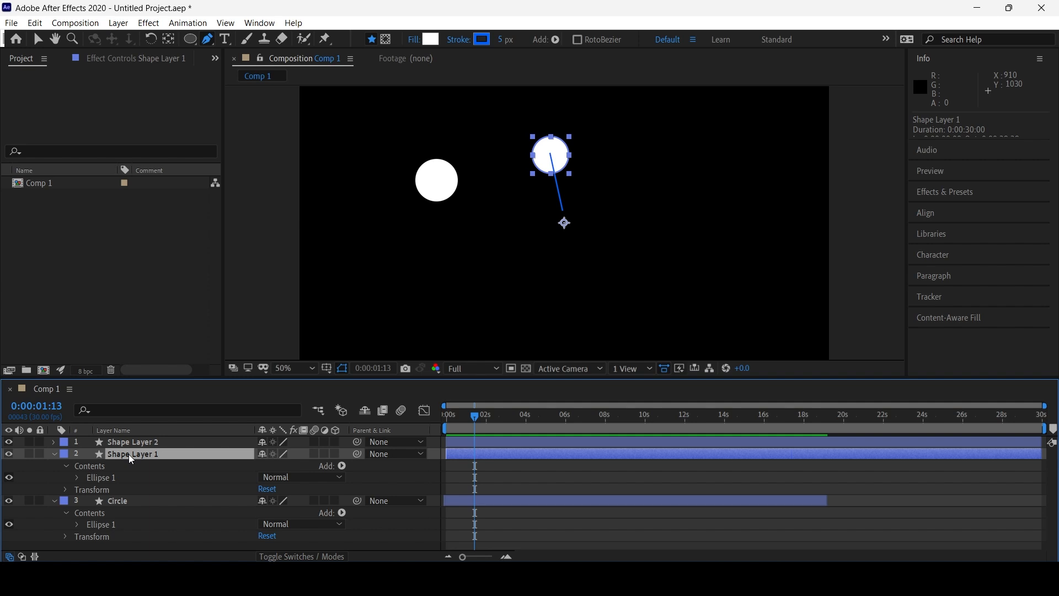
{"action": "key", "text": "r"}
{"action": "left_click_drag", "start_coordinate": [277, 470], "coordinate": [279, 466]}
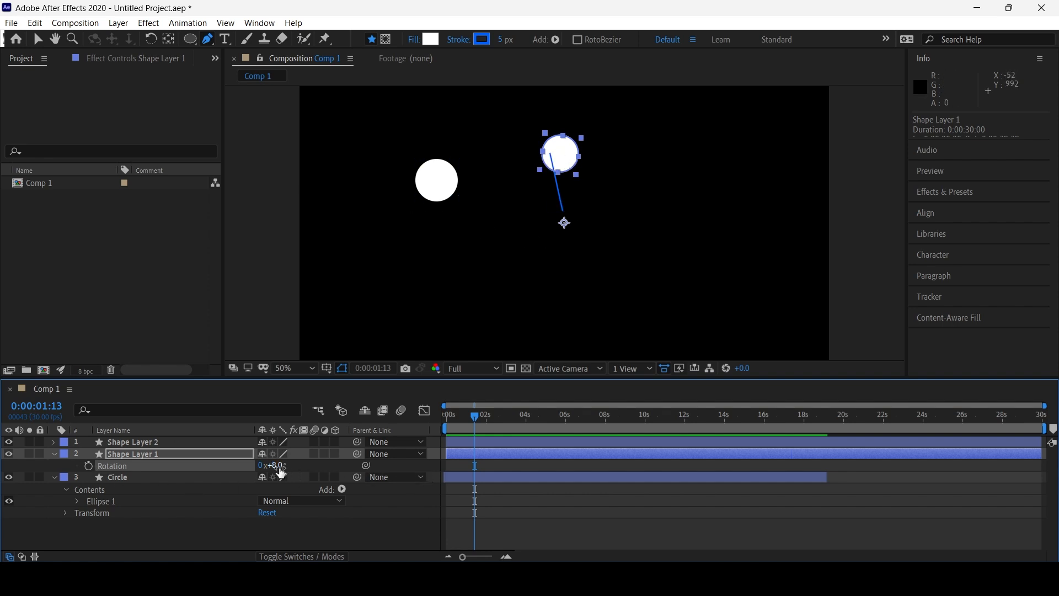
{"action": "left_click_drag", "start_coordinate": [280, 473], "coordinate": [251, 463]}
{"action": "key", "text": "s"}
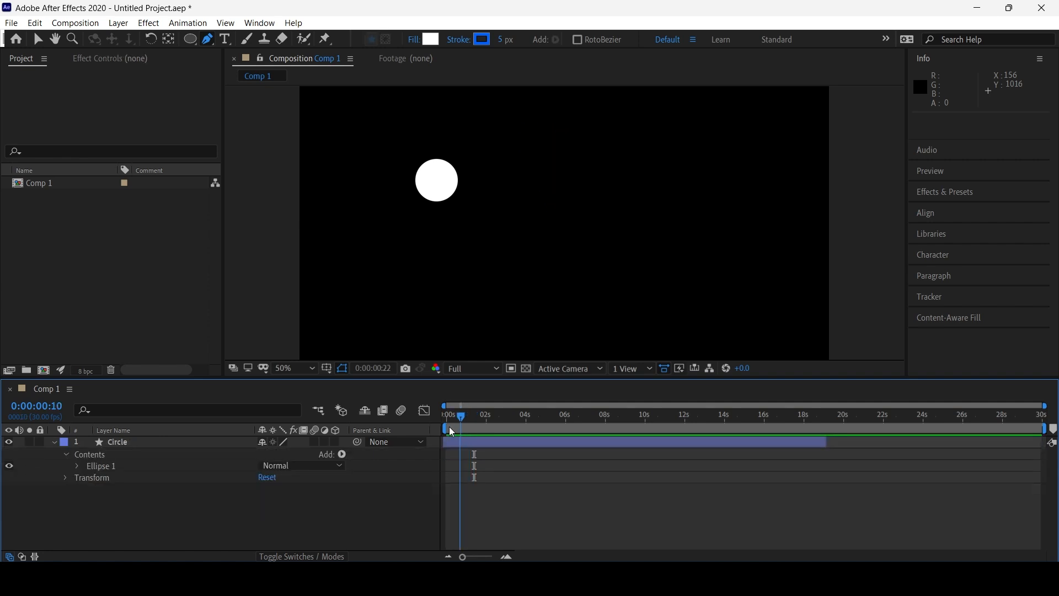
Move the Circle layer's anchor point to the centre of the circle with the Pan Behind tool and test its rotation.
{"action": "left_click_drag", "start_coordinate": [449, 426], "coordinate": [446, 427]}
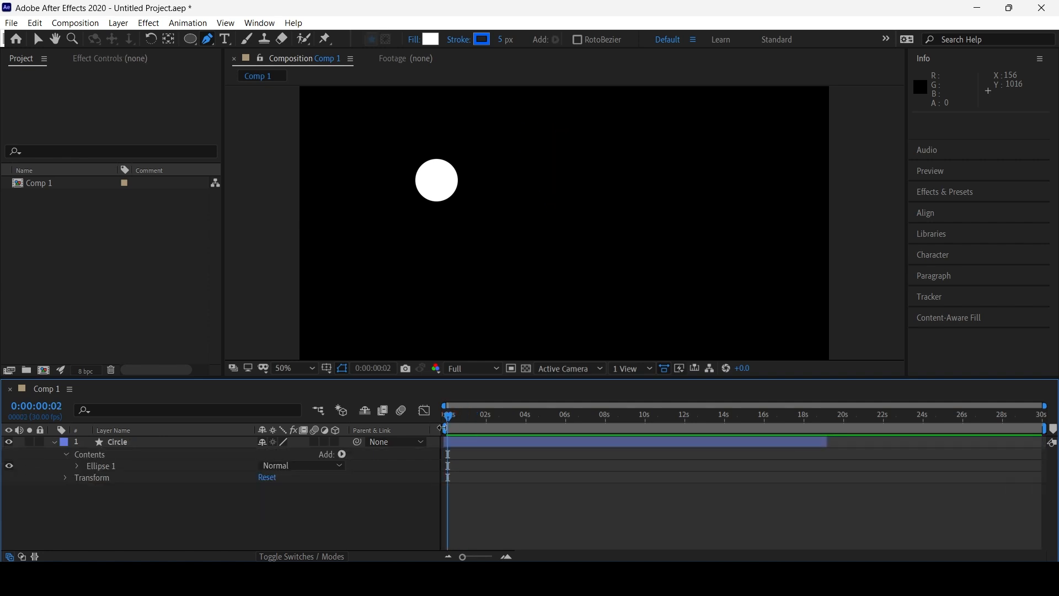
{"action": "left_click", "coordinate": [468, 442]}
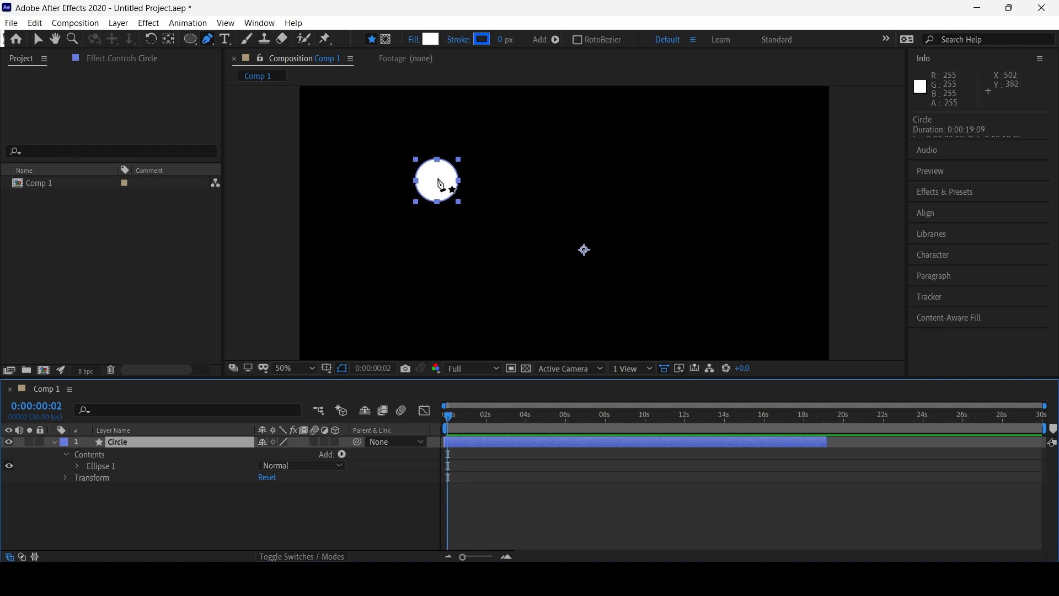
{"action": "left_click", "coordinate": [169, 41]}
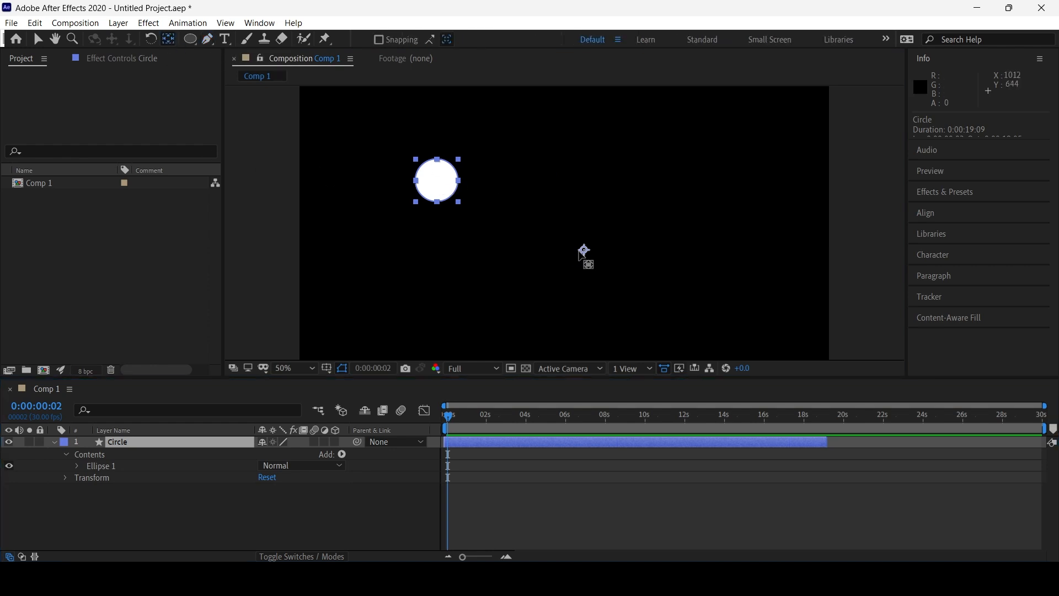
{"action": "left_click_drag", "start_coordinate": [584, 249], "coordinate": [438, 185]}
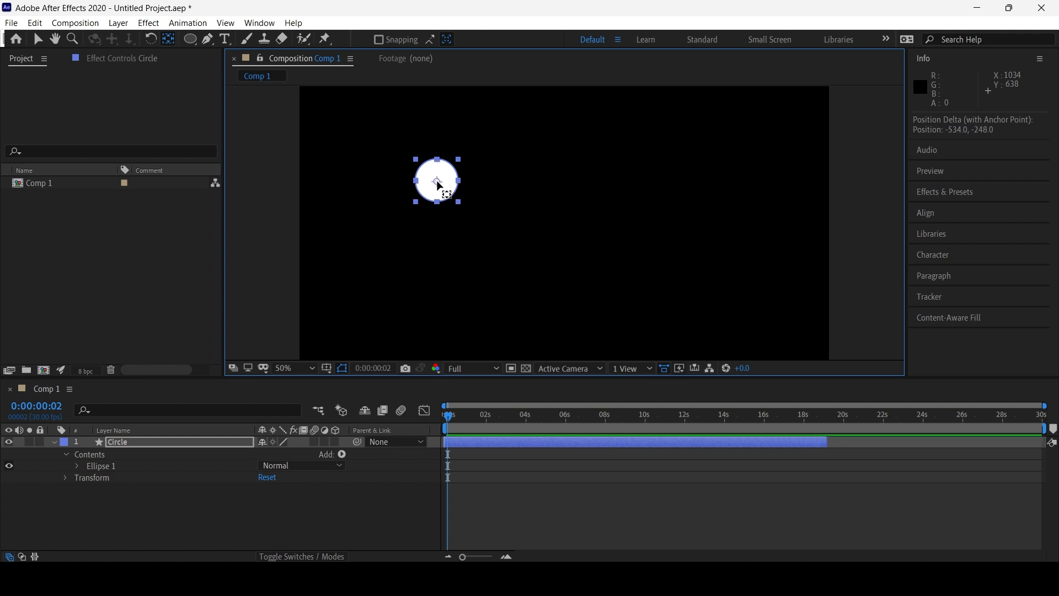
{"action": "key", "text": "r"}
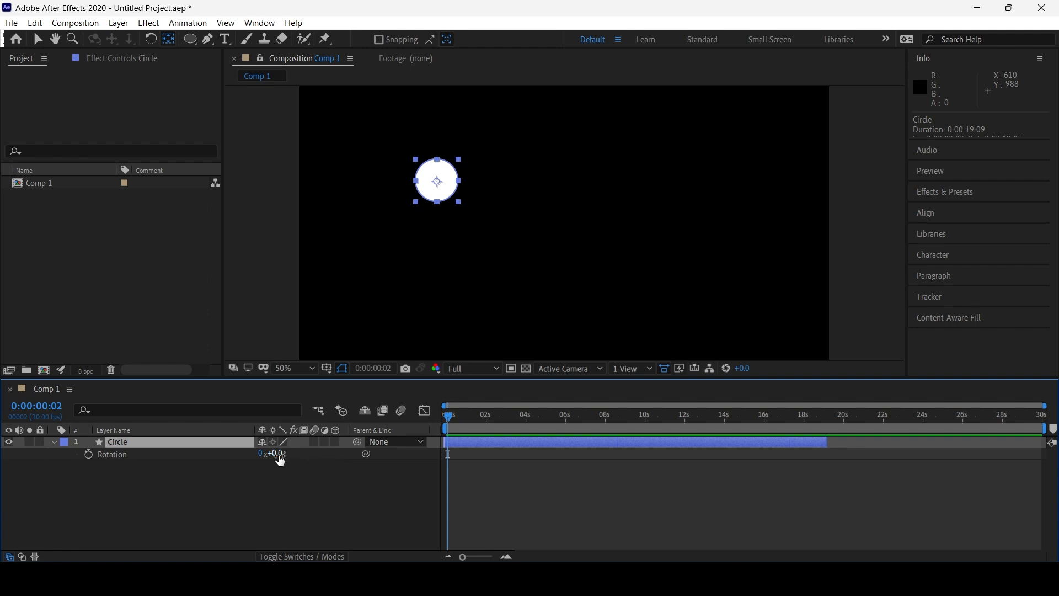
{"action": "left_click_drag", "start_coordinate": [280, 461], "coordinate": [128, 470]}
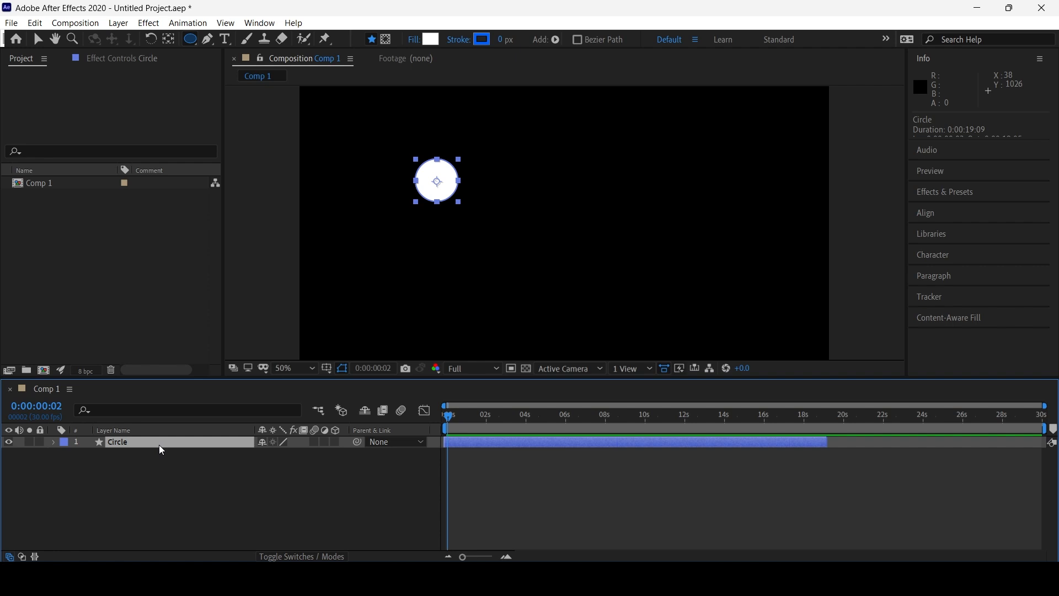
Expand the Circle layer's transform properties and add a Position keyframe at 0:00:00:02.
{"action": "left_click", "coordinate": [54, 443]}
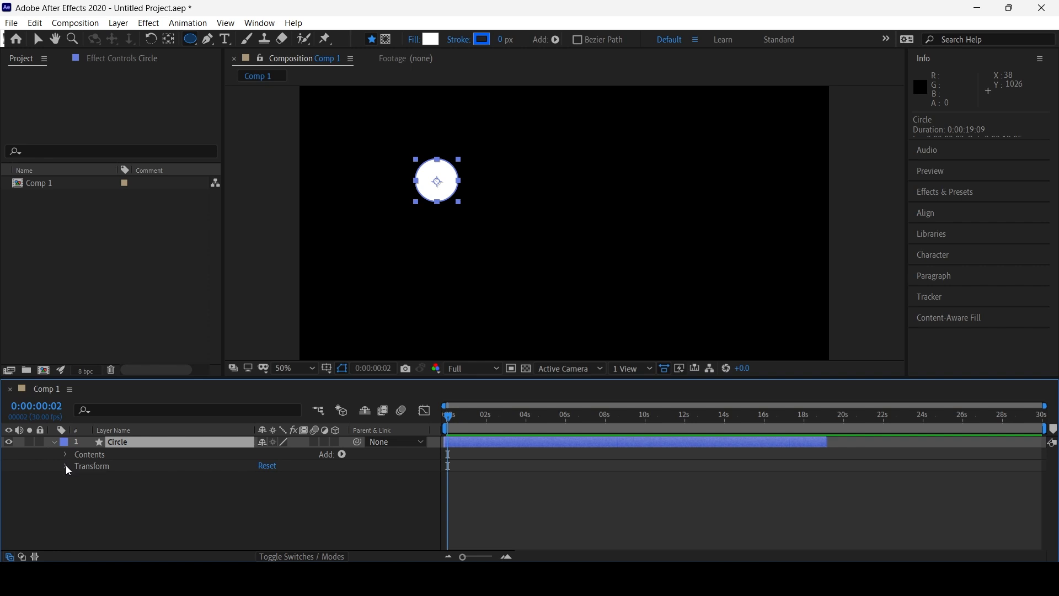
{"action": "left_click", "coordinate": [65, 466]}
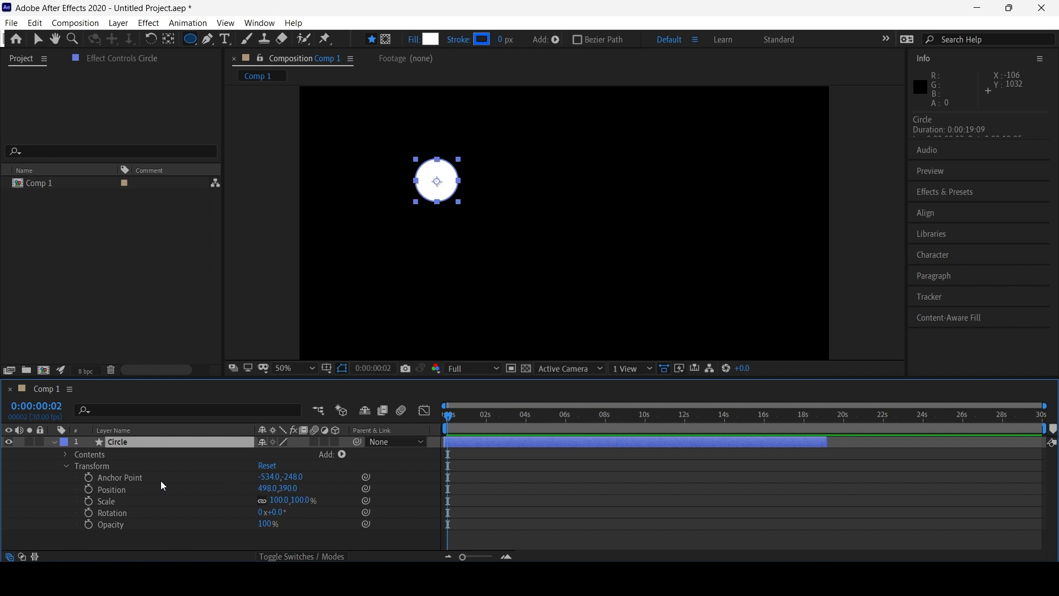
{"action": "left_click", "coordinate": [88, 490]}
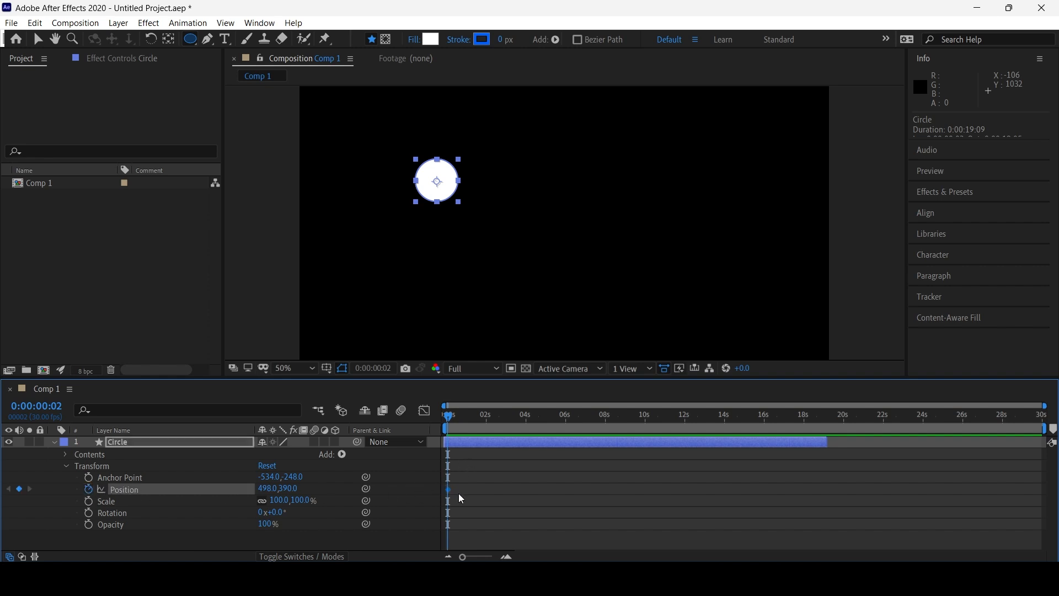
{"action": "left_click", "coordinate": [506, 556]}
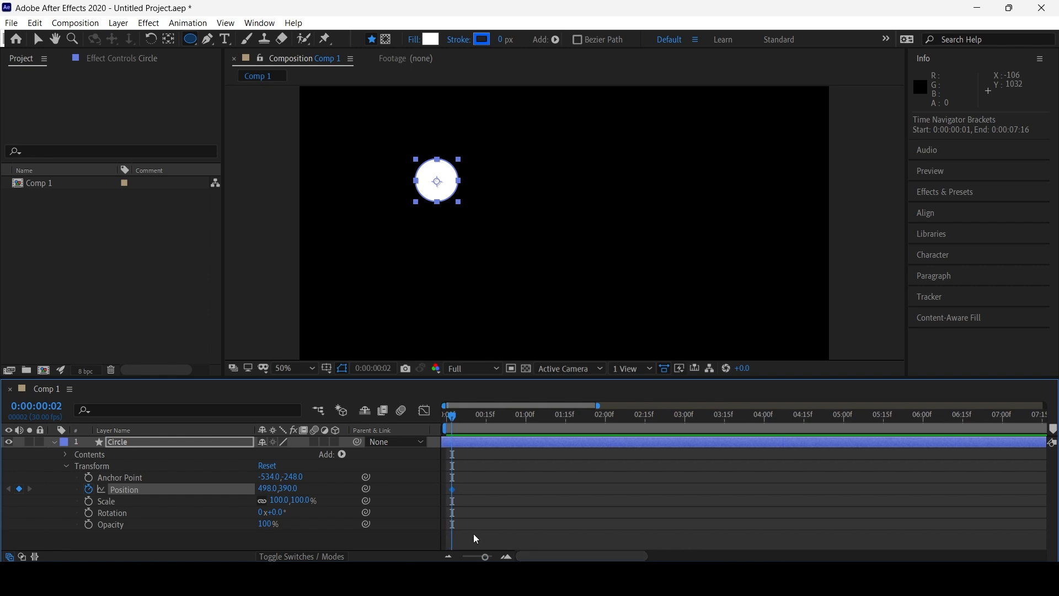
{"action": "mouse_move", "coordinate": [451, 489]}
{"action": "left_mouse_down"}
{"action": "mouse_move", "coordinate": [475, 488]}
{"action": "mouse_move", "coordinate": [450, 492]}
{"action": "left_mouse_up"}
{"action": "key", "text": "v"}
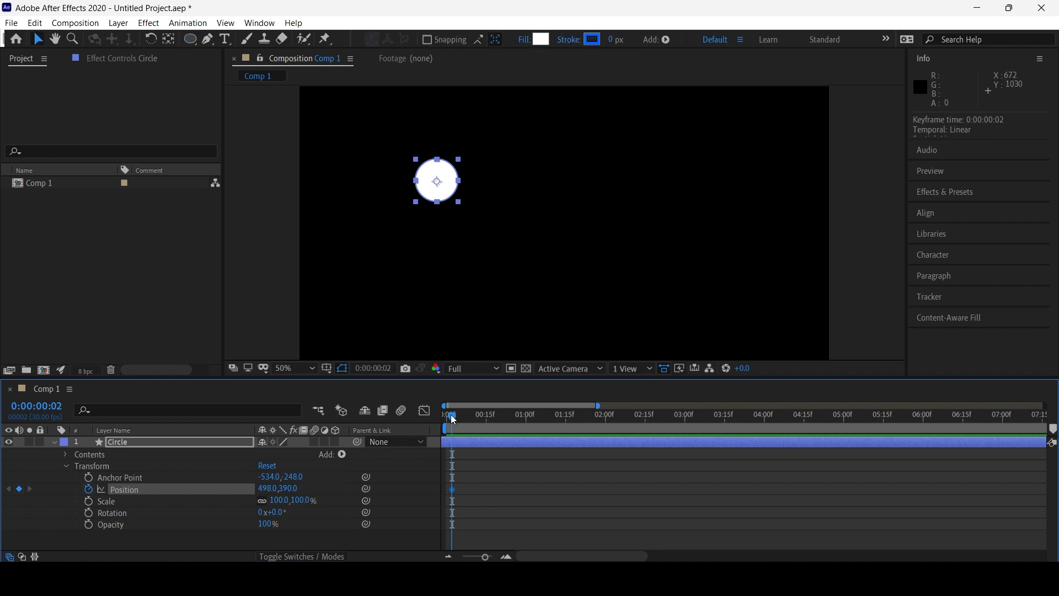
Add a second Position keyframe at 0:00:03:16 with the circle at about 1264.0, 385.0, and preview the motion from the start.
{"action": "left_click_drag", "start_coordinate": [453, 419], "coordinate": [488, 426]}
{"action": "left_click_drag", "start_coordinate": [579, 433], "coordinate": [729, 431]}
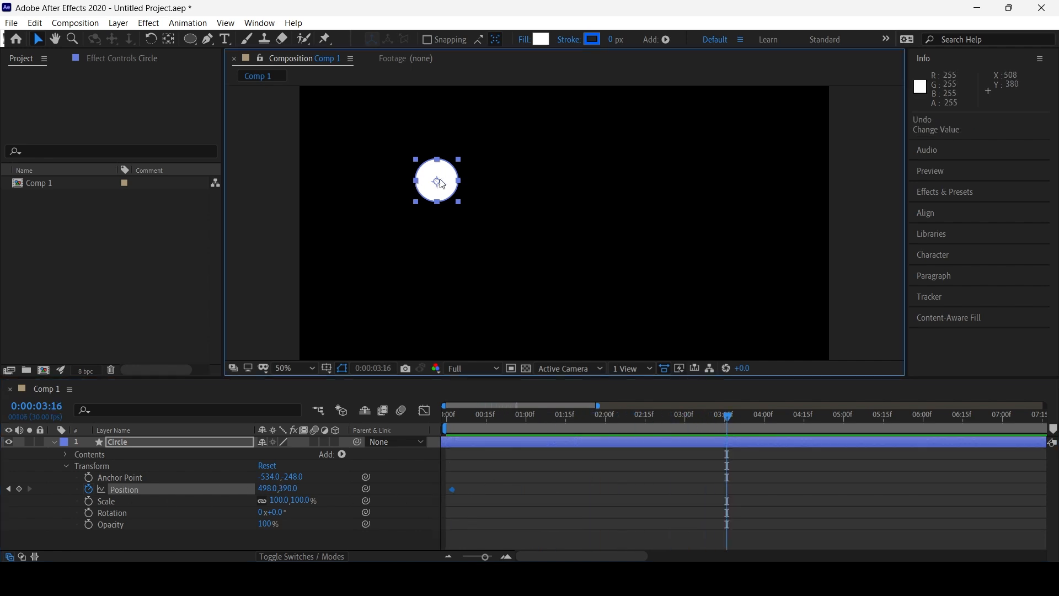
{"action": "left_click_drag", "start_coordinate": [448, 182], "coordinate": [638, 184]}
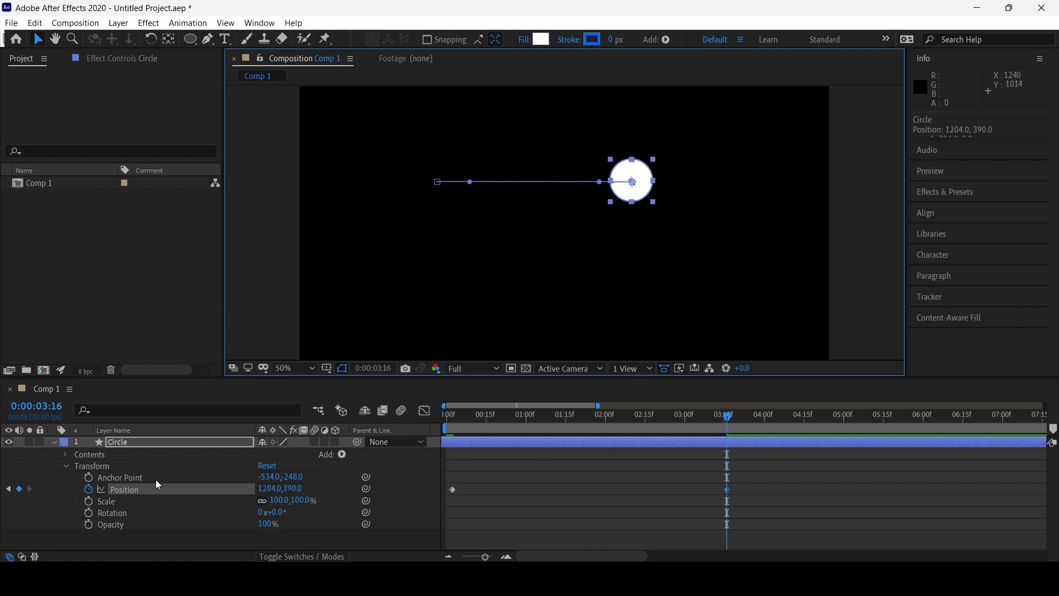
{"action": "key", "text": "ctrl+z"}
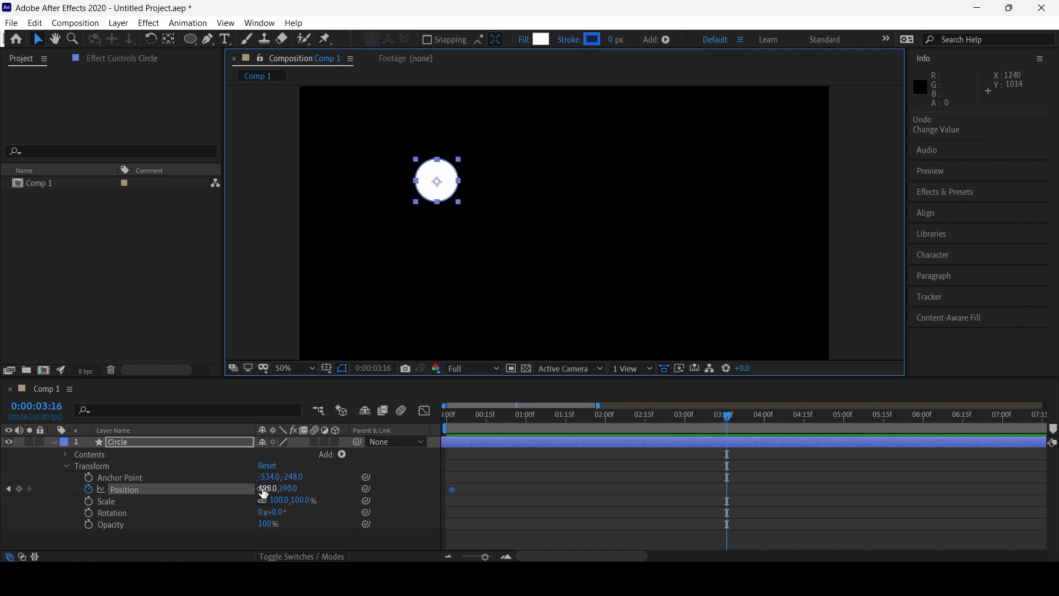
{"action": "left_click_drag", "start_coordinate": [262, 493], "coordinate": [759, 455]}
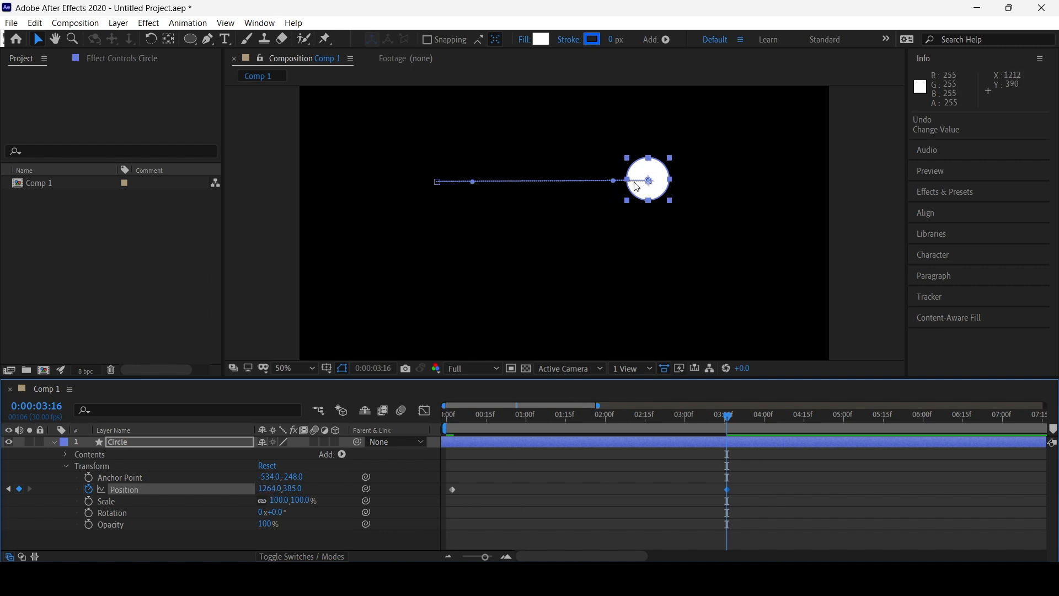
{"action": "key", "text": "Home"}
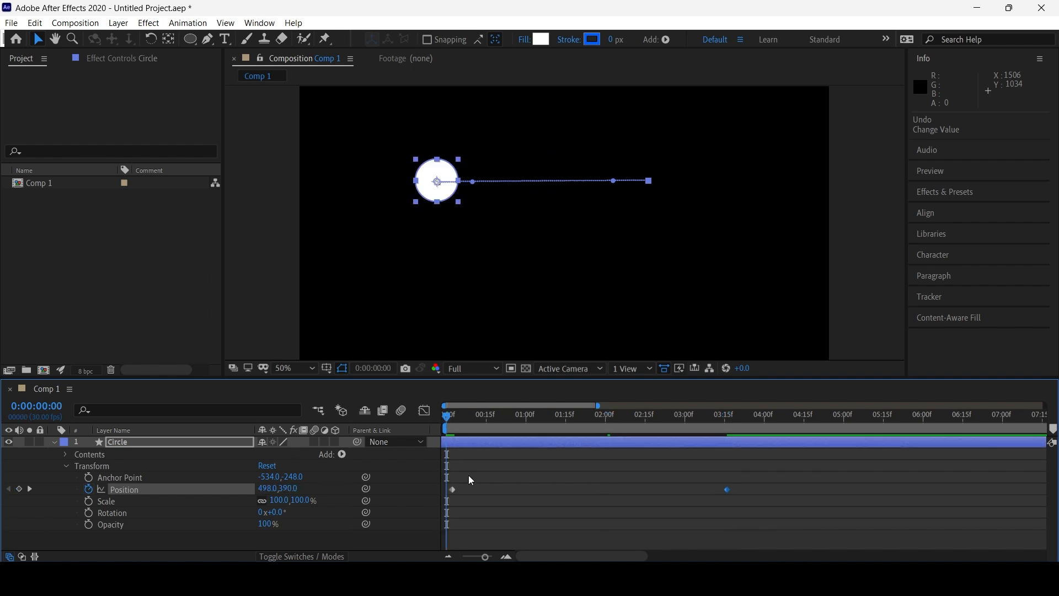
{"action": "key", "text": "space"}
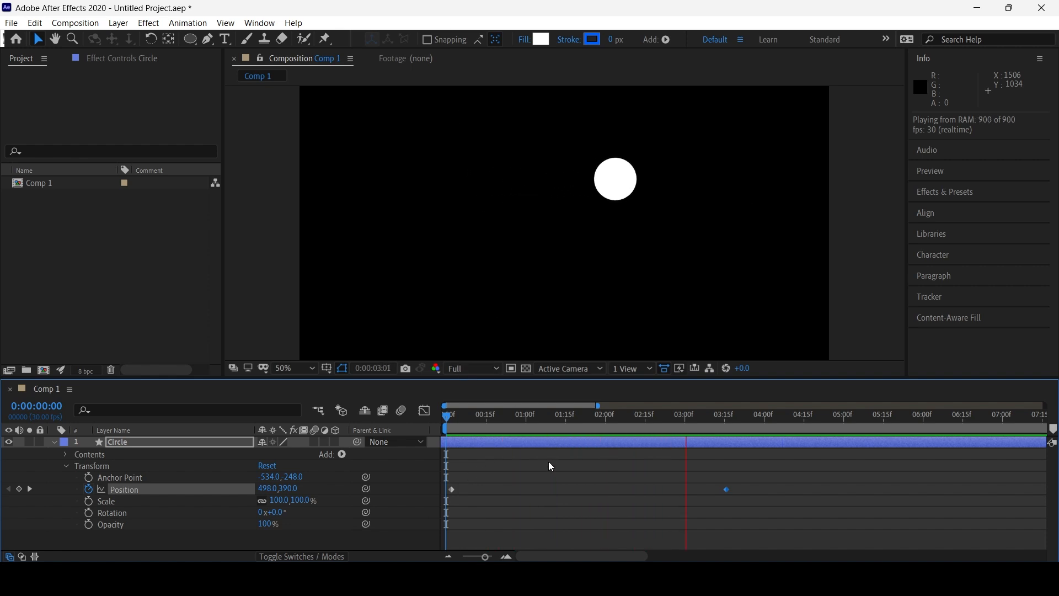
{"action": "key", "text": "space"}
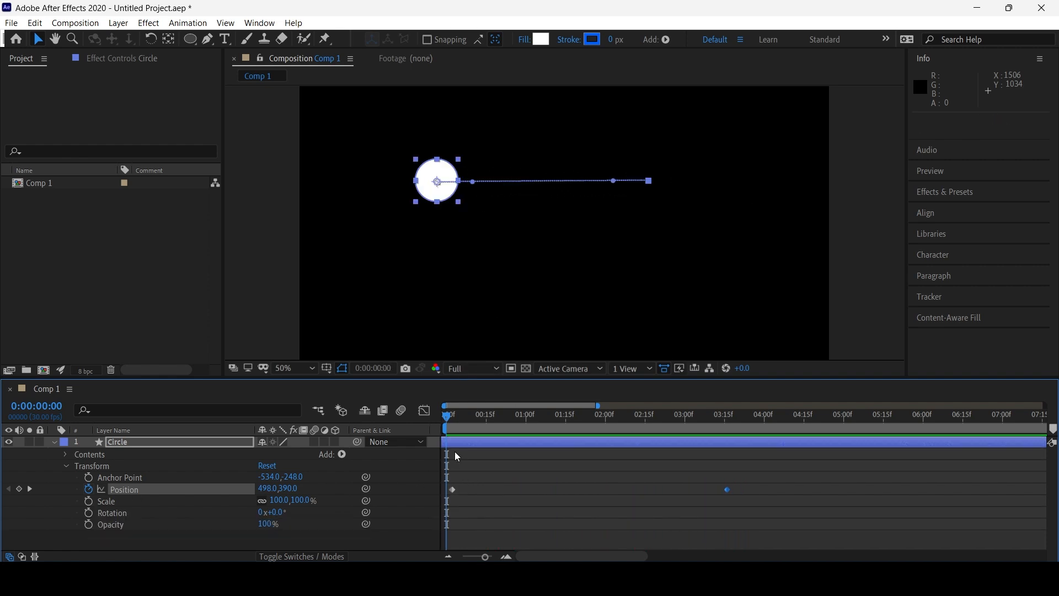
Move the first Position keyframe to 0:00:00:00 and preview the animation from the start.
{"action": "left_click_drag", "start_coordinate": [452, 490], "coordinate": [447, 489]}
{"action": "left_click_drag", "start_coordinate": [446, 416], "coordinate": [382, 426]}
{"action": "key", "text": "space"}
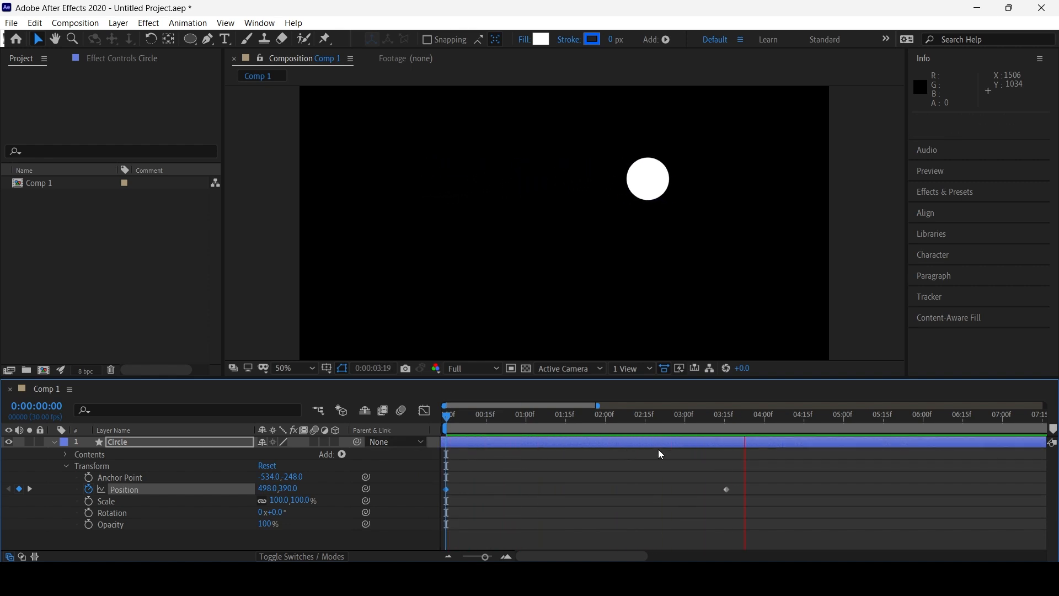
{"action": "key", "text": "space"}
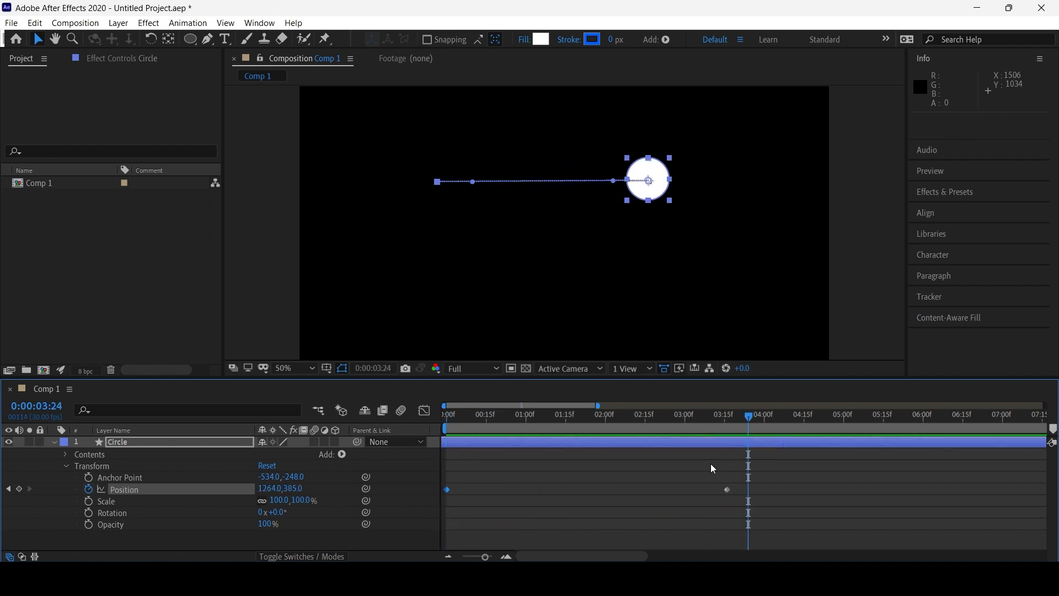
Move the second Position keyframe earlier to about 0:00:00:24 and preview the faster motion from the start.
{"action": "left_click", "coordinate": [727, 489]}
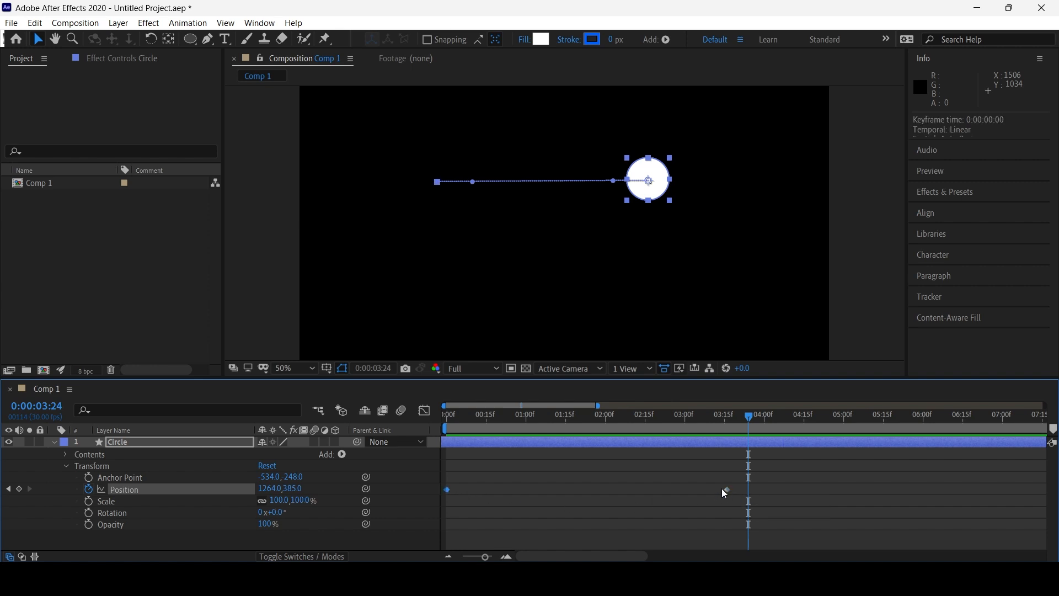
{"action": "left_click_drag", "start_coordinate": [722, 488], "coordinate": [506, 497]}
{"action": "key", "text": "Home"}
{"action": "key", "text": "space"}
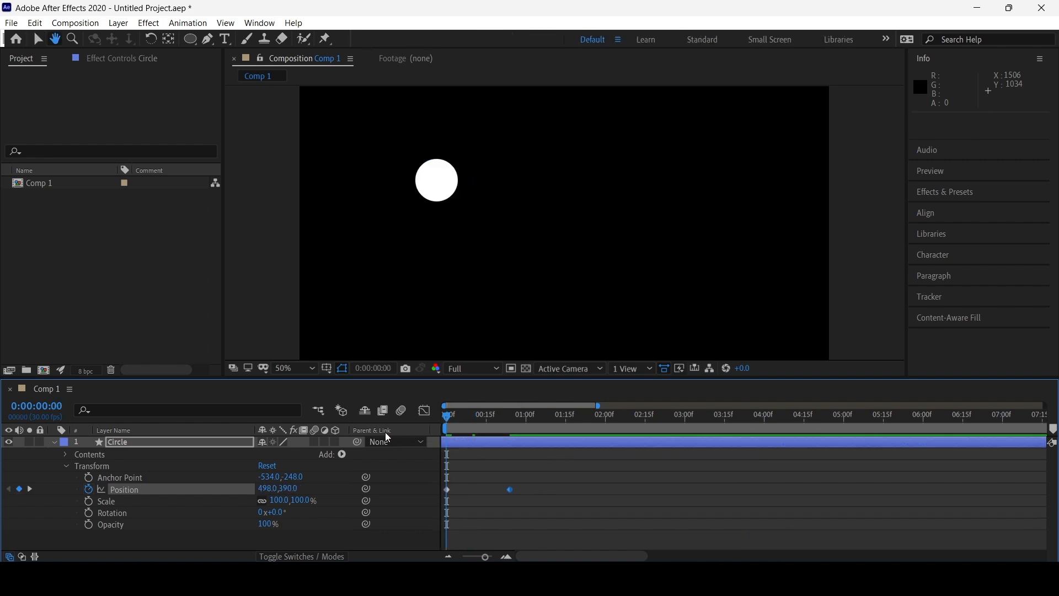
Preview the circle's position animation twice from the start of the composition.
{"action": "key", "text": "space"}
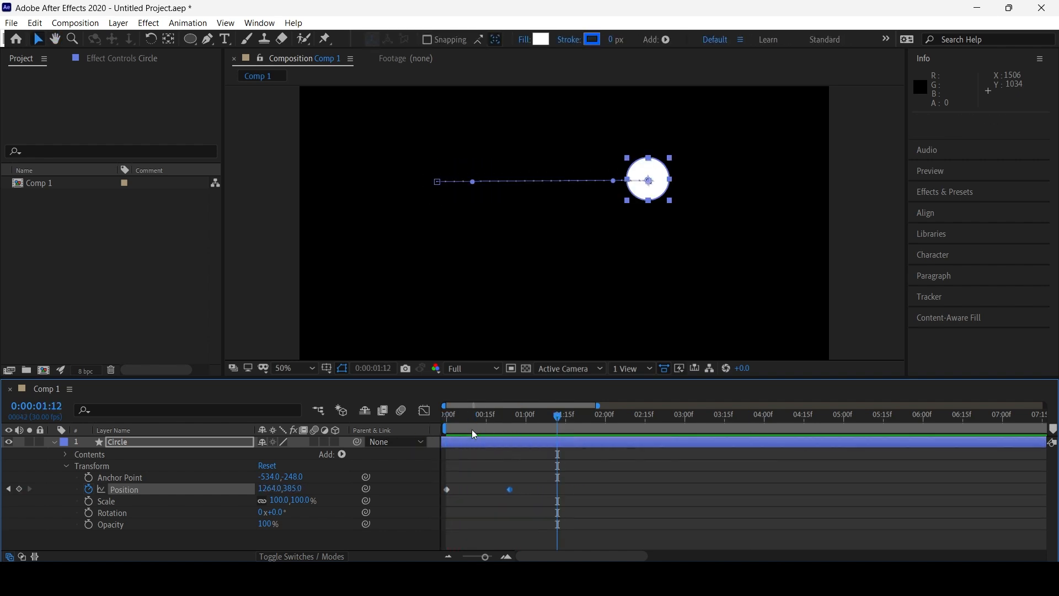
{"action": "key", "text": "Home"}
{"action": "key", "text": "space"}
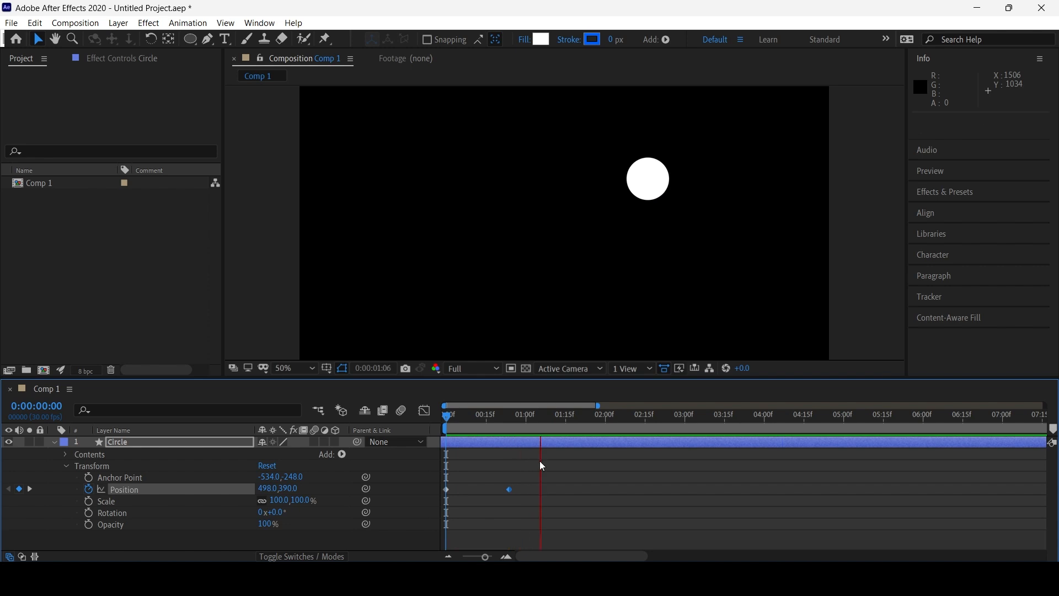
{"action": "key", "text": "space"}
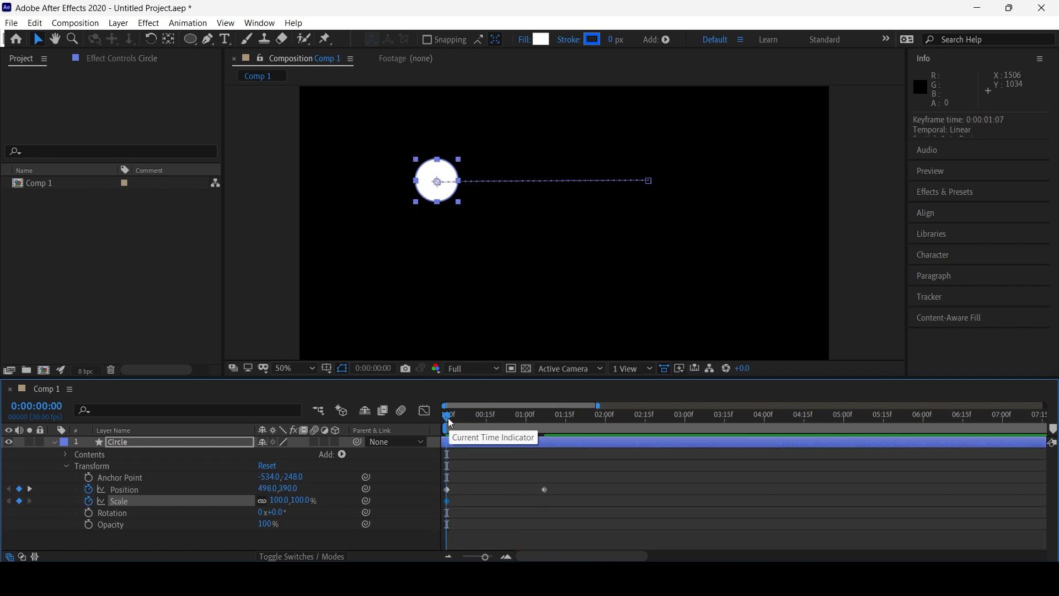
Add a Scale keyframe at 0:00:00:18 on the Circle layer with the scale set to 150%.
{"action": "left_click_drag", "start_coordinate": [448, 419], "coordinate": [495, 428]}
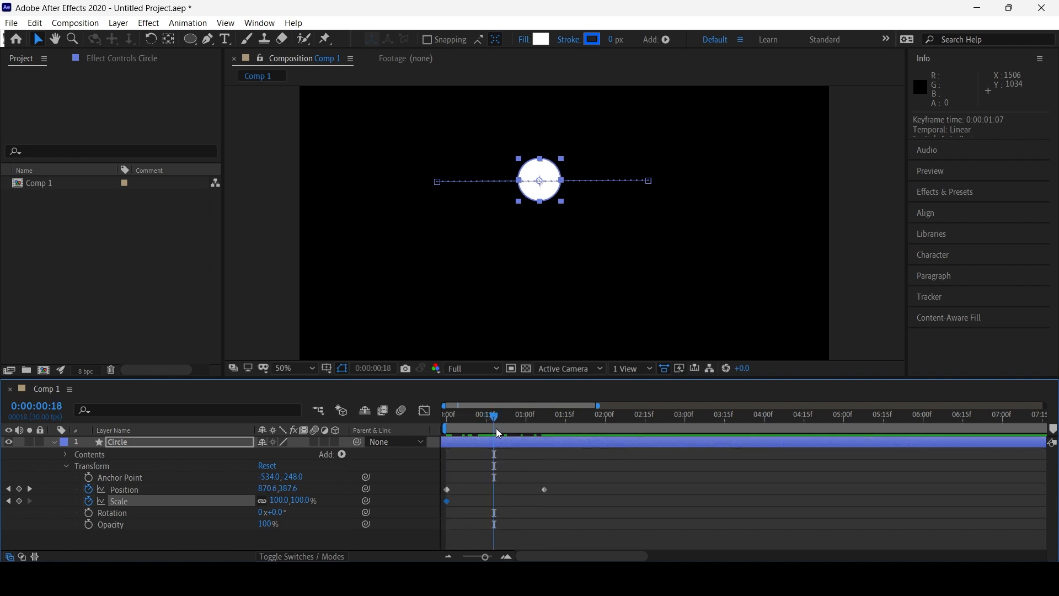
{"action": "left_click_drag", "start_coordinate": [287, 500], "coordinate": [307, 492]}
{"action": "left_click", "coordinate": [276, 503]}
{"action": "type", "text": "1"}
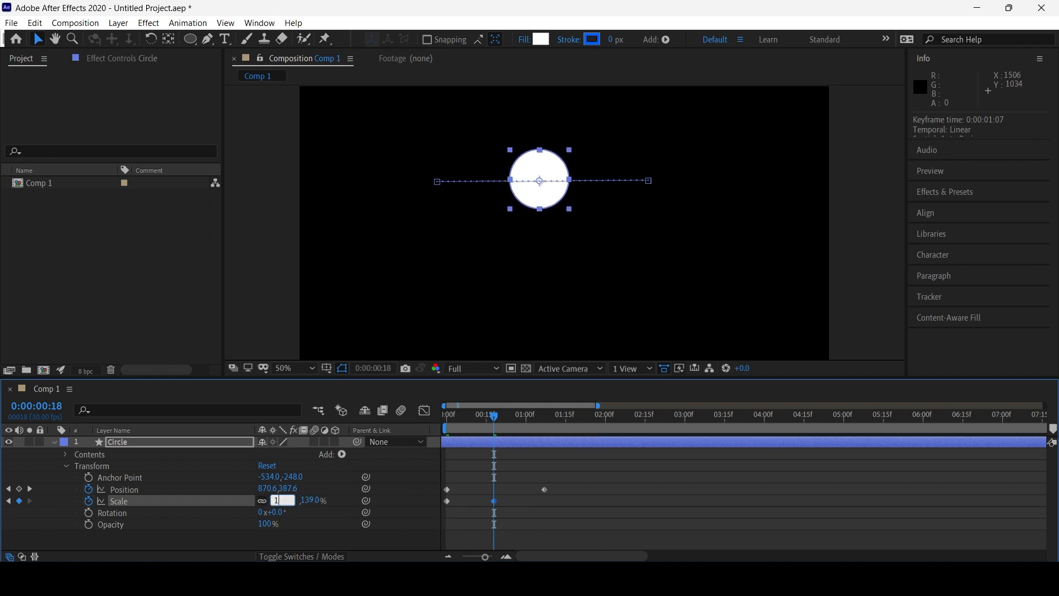
{"action": "type", "text": "50"}
{"action": "key", "text": "Return"}
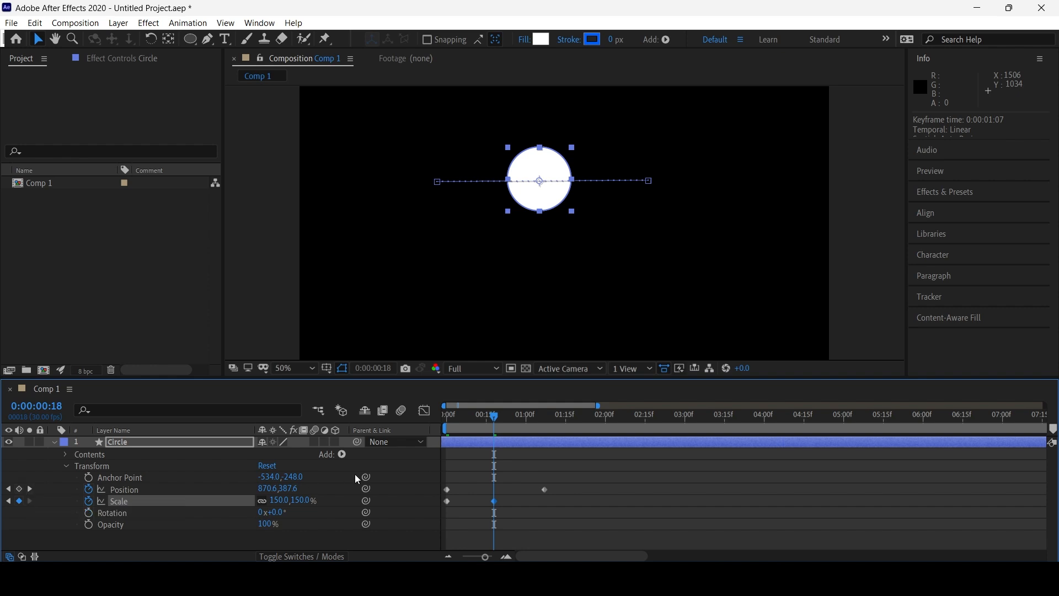
Step through the Circle layer's Position keyframes at both ends of the motion and to its second Scale keyframe.
{"action": "left_click_drag", "start_coordinate": [499, 419], "coordinate": [534, 419]}
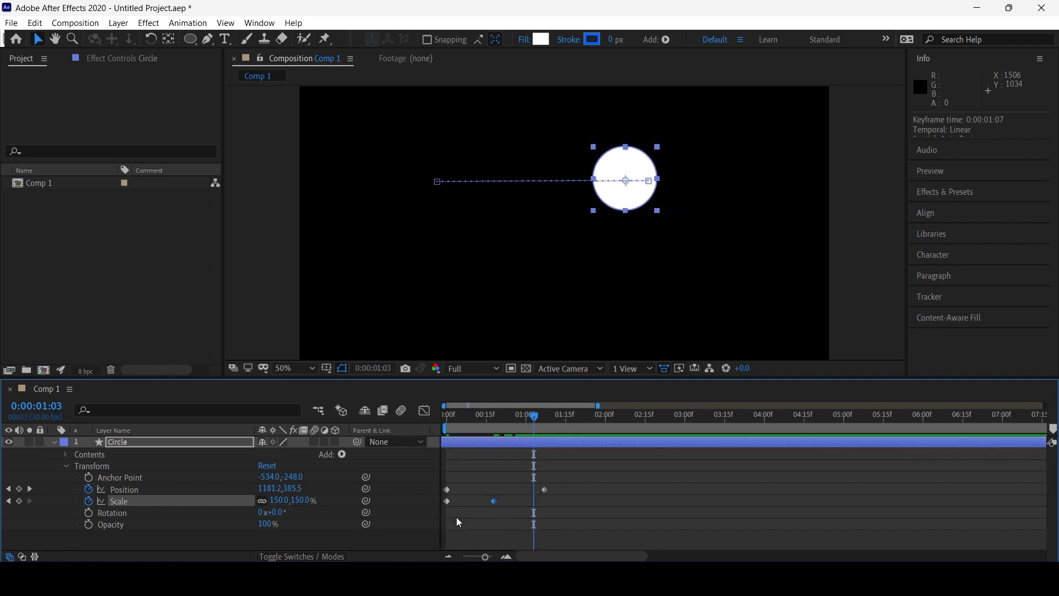
{"action": "left_click", "coordinate": [449, 558]}
{"action": "left_click_drag", "start_coordinate": [466, 429], "coordinate": [472, 429]}
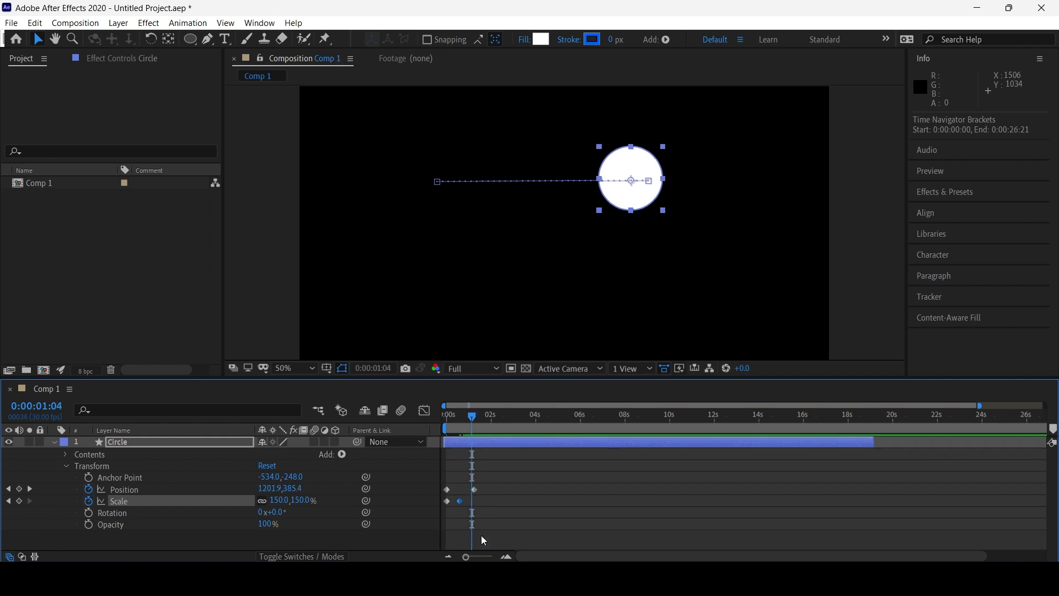
{"action": "left_click", "coordinate": [505, 557]}
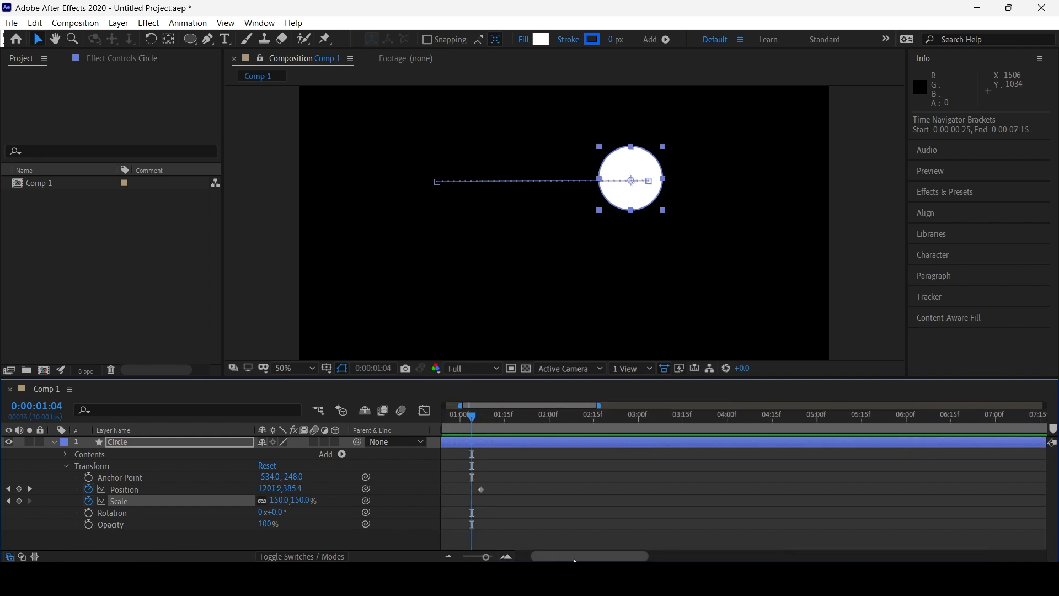
{"action": "left_click", "coordinate": [506, 558]}
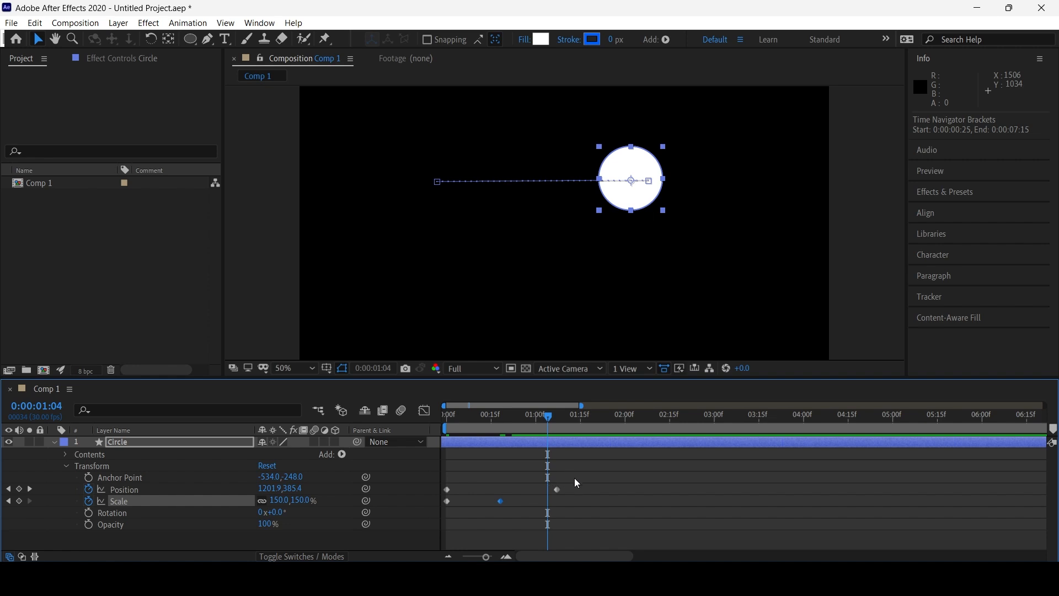
{"action": "left_click", "coordinate": [29, 489]}
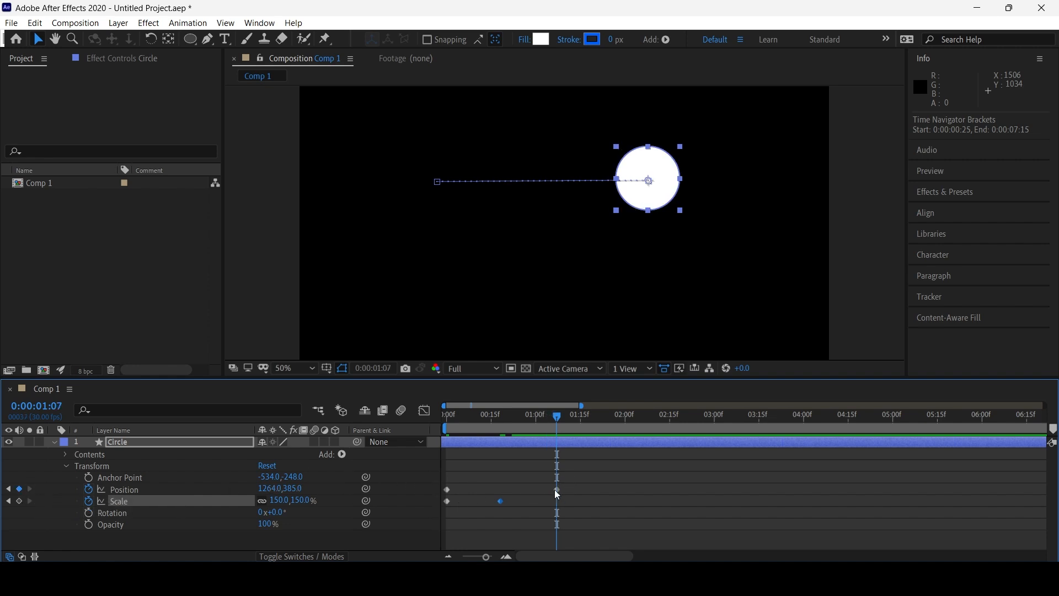
{"action": "left_click", "coordinate": [8, 491]}
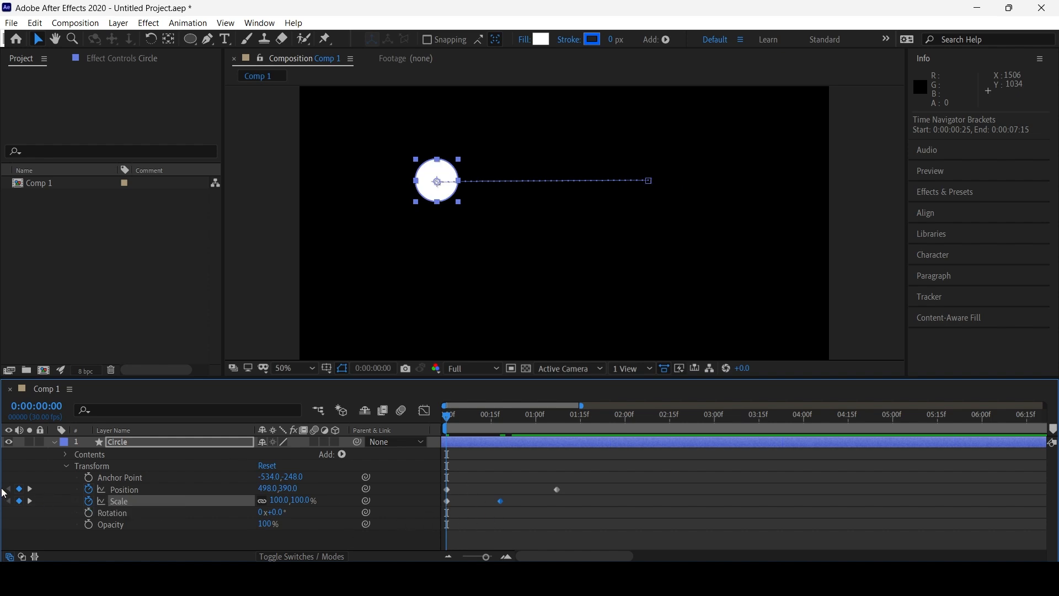
{"action": "left_click", "coordinate": [31, 501]}
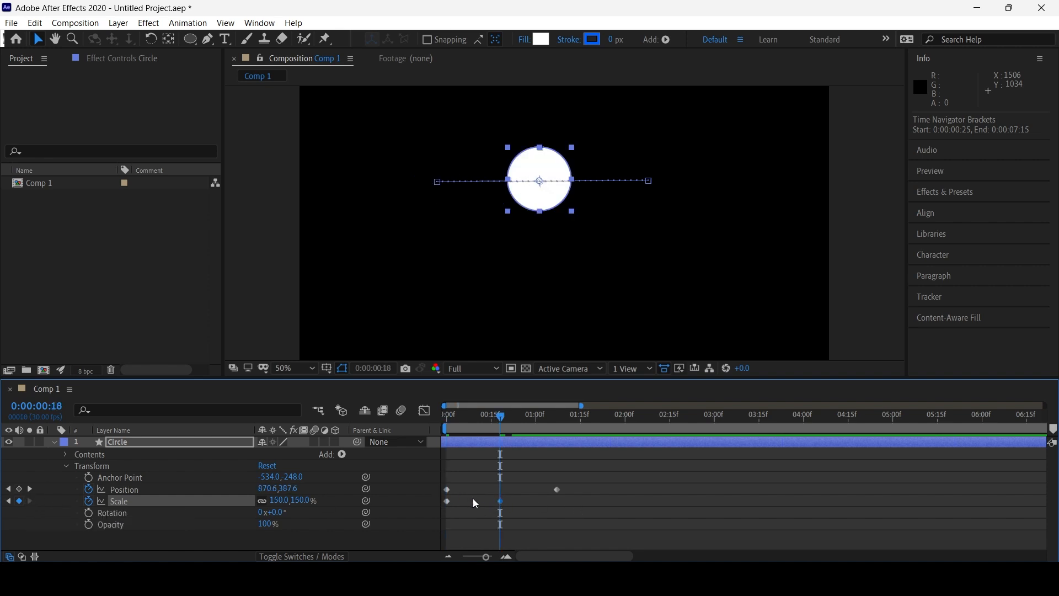
Add a Scale keyframe at the last Position keyframe, 0:00:01:07, and another at 0:00:00:19 with a scale of about 142.9%.
{"action": "left_click", "coordinate": [30, 489]}
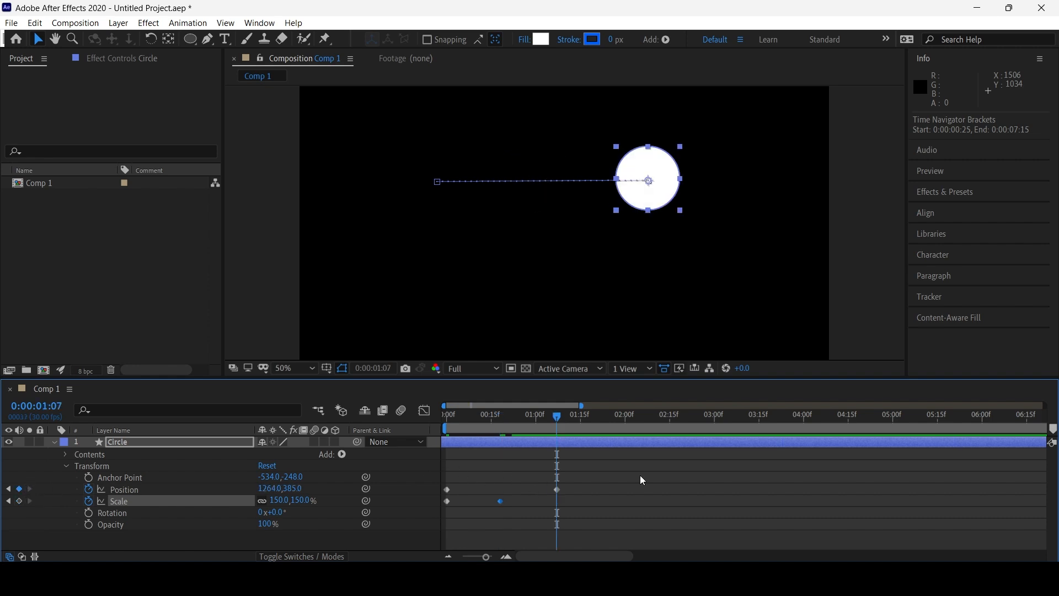
{"action": "left_click", "coordinate": [19, 502]}
{"action": "left_click", "coordinate": [282, 501]}
{"action": "left_click_drag", "start_coordinate": [506, 420], "coordinate": [498, 421]}
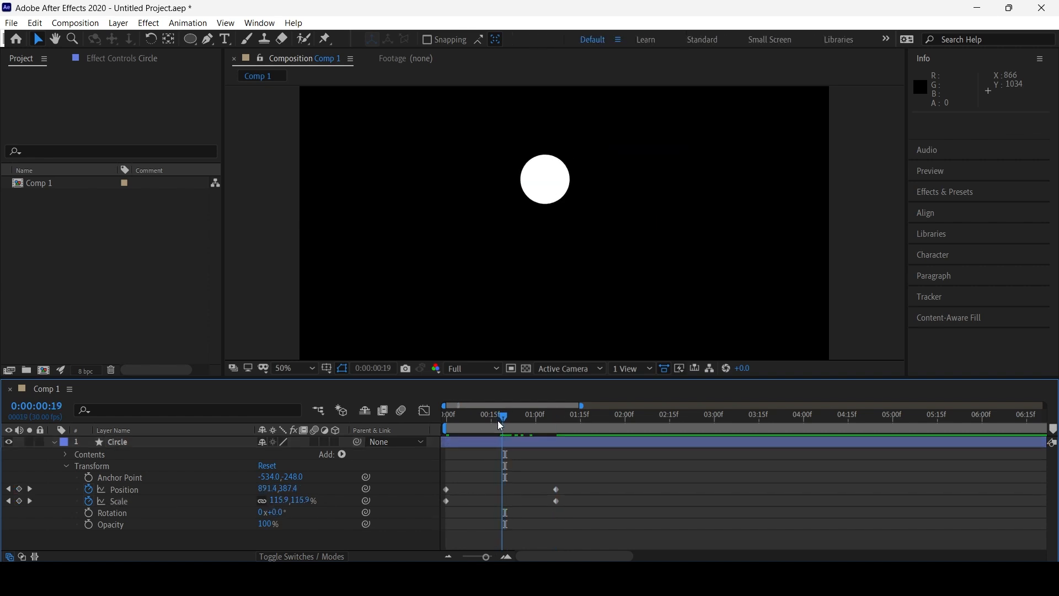
{"action": "left_click_drag", "start_coordinate": [280, 500], "coordinate": [306, 500]}
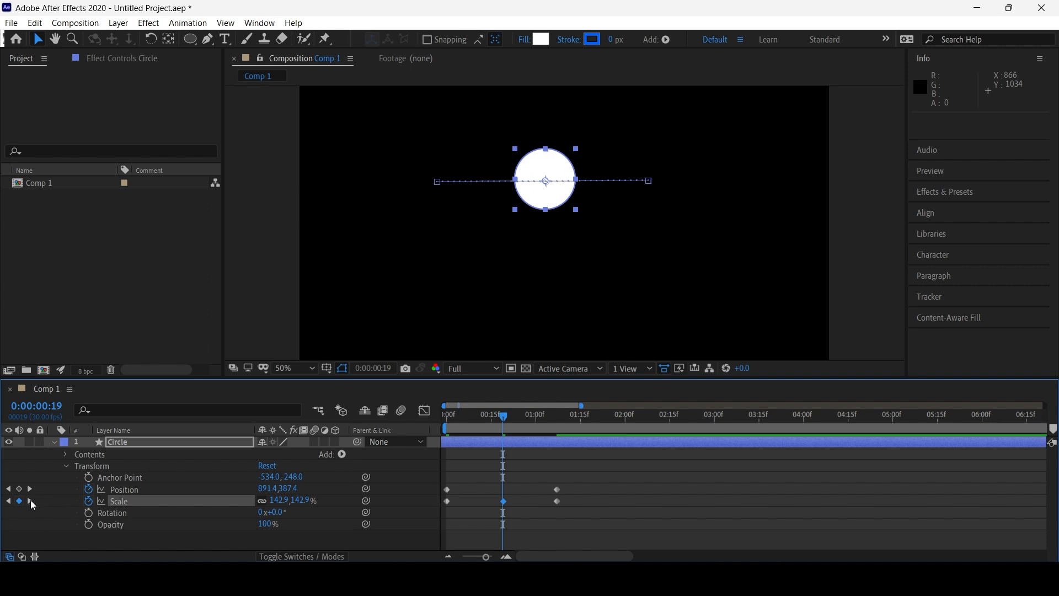
Set the Circle layer's final Scale keyframe at 0:00:01:07 to 100%.
{"action": "left_click", "coordinate": [31, 501]}
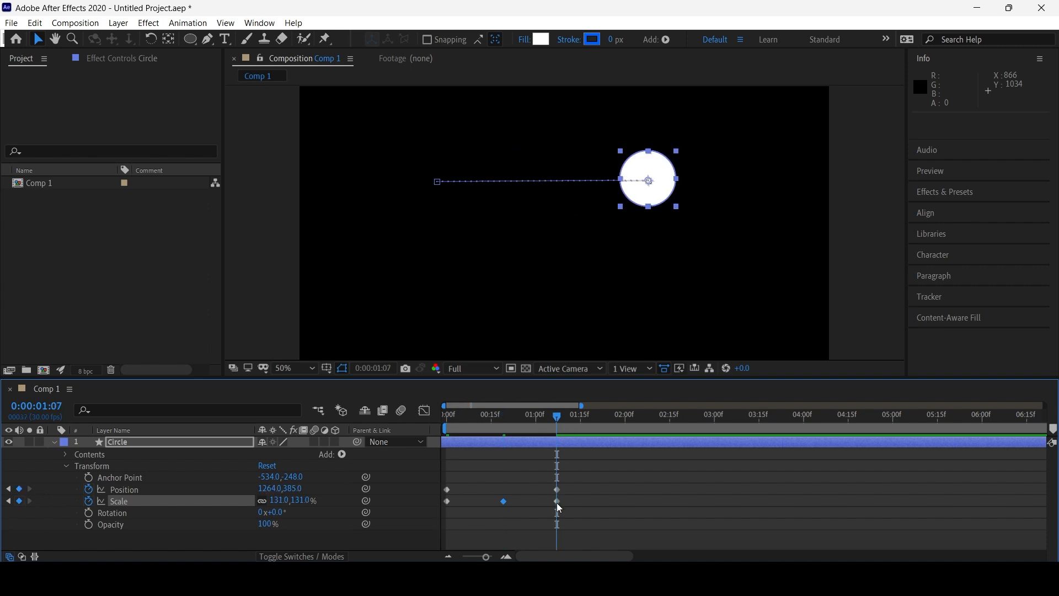
{"action": "left_click", "coordinate": [281, 500]}
{"action": "type", "text": "100"}
{"action": "key", "text": "Return"}
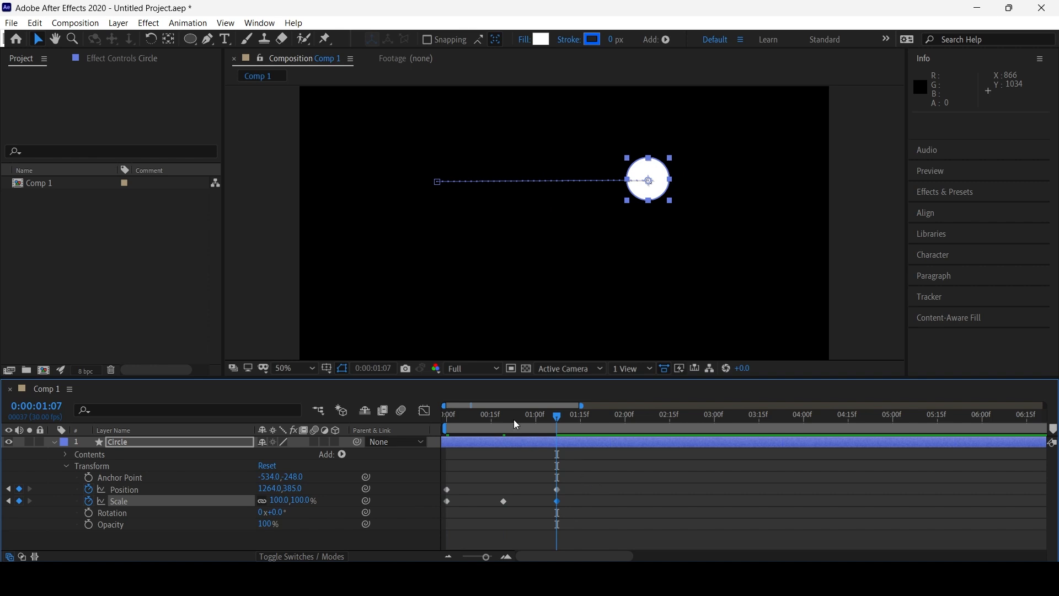
Preview the combined position and scale animation from the start and return to 0:00:00:00.
{"action": "key", "text": "Home"}
{"action": "left_click", "coordinate": [504, 532]}
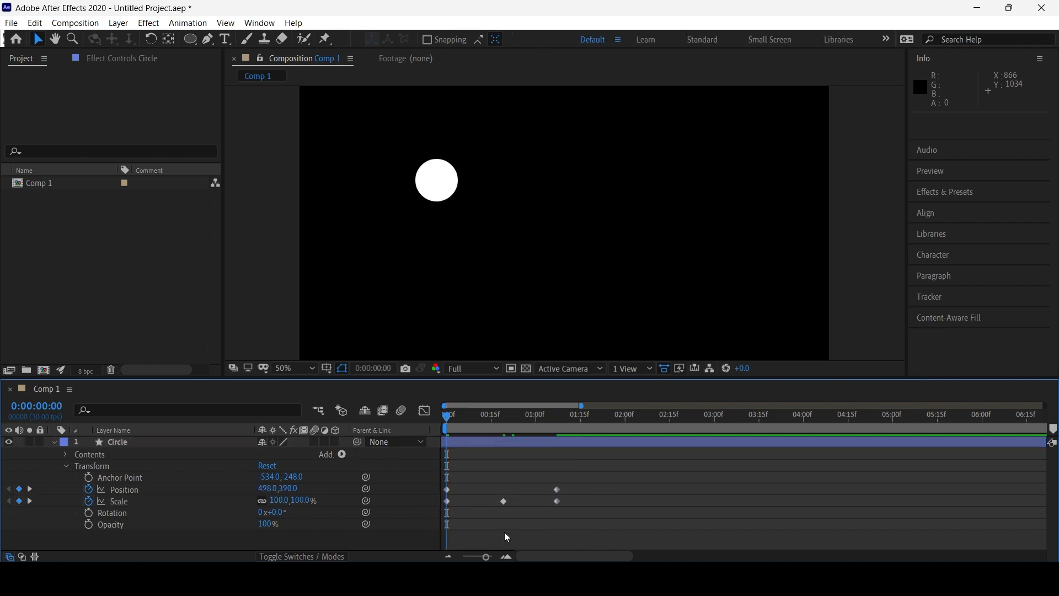
{"action": "key", "text": "space"}
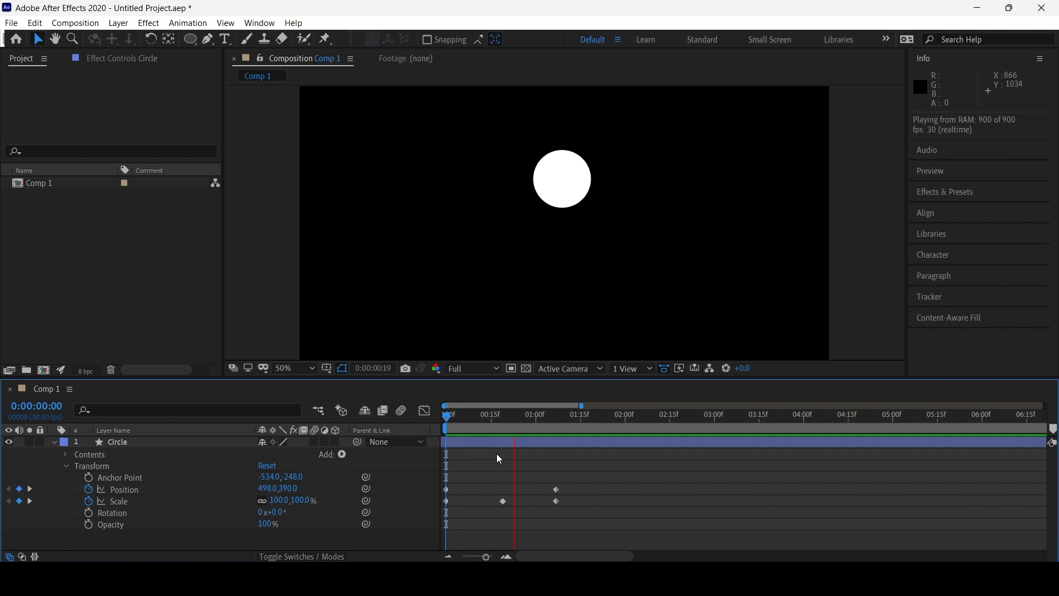
{"action": "key", "text": "space"}
{"action": "left_click_drag", "start_coordinate": [469, 416], "coordinate": [401, 451]}
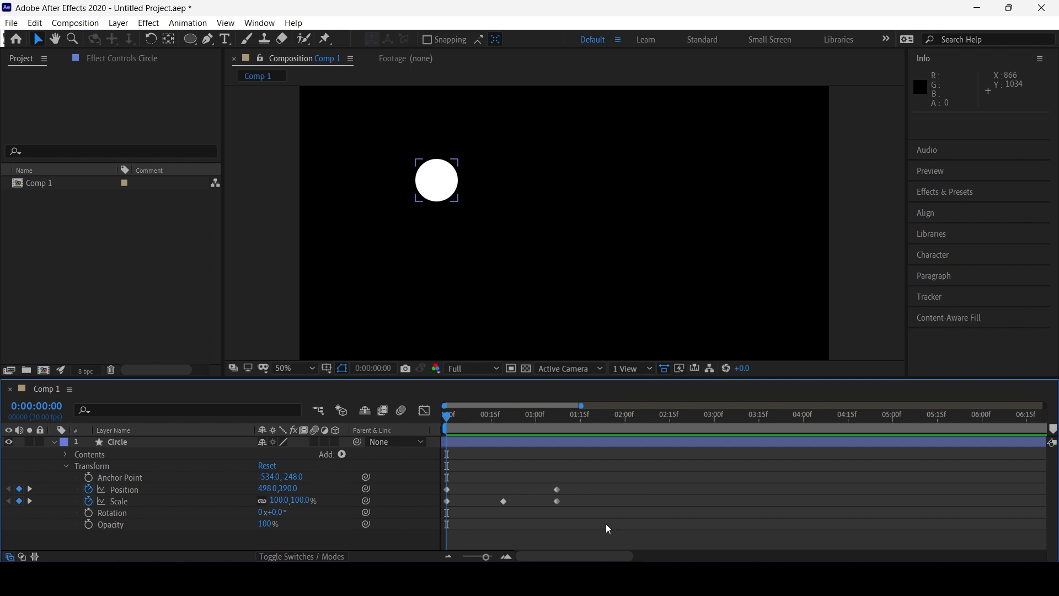
Apply Easy Ease to all of the Circle layer's Position and Scale keyframes.
{"action": "left_click_drag", "start_coordinate": [602, 519], "coordinate": [437, 478]}
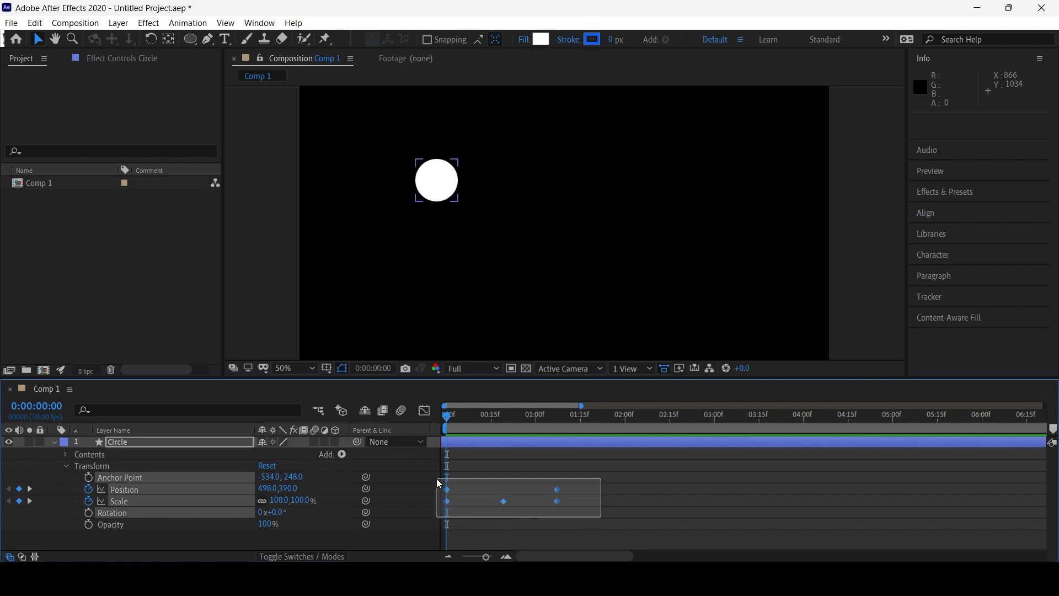
{"action": "left_click_drag", "start_coordinate": [437, 478], "coordinate": [437, 478]}
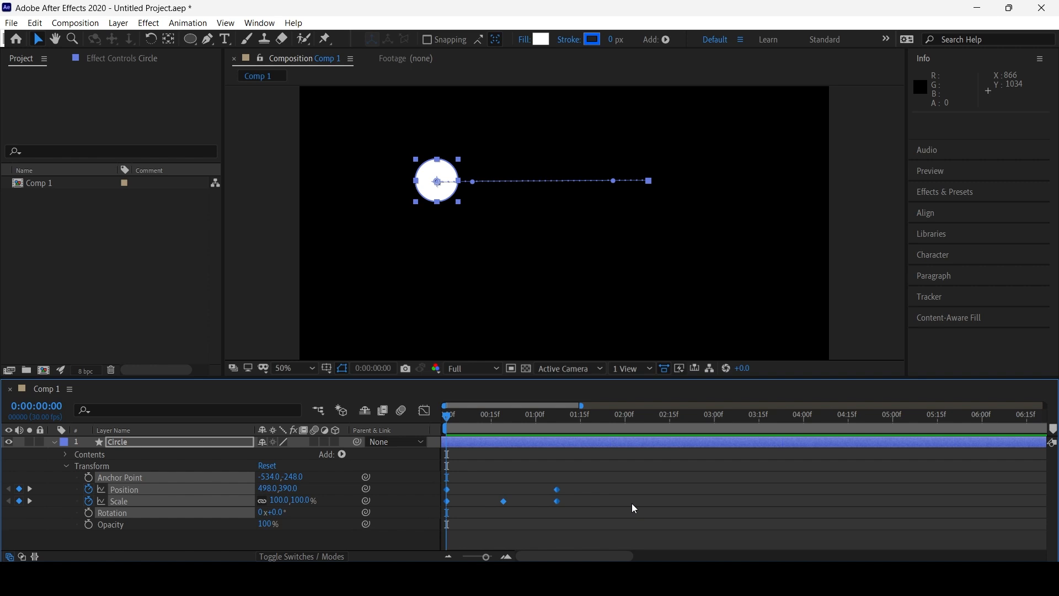
{"action": "key", "text": "F9"}
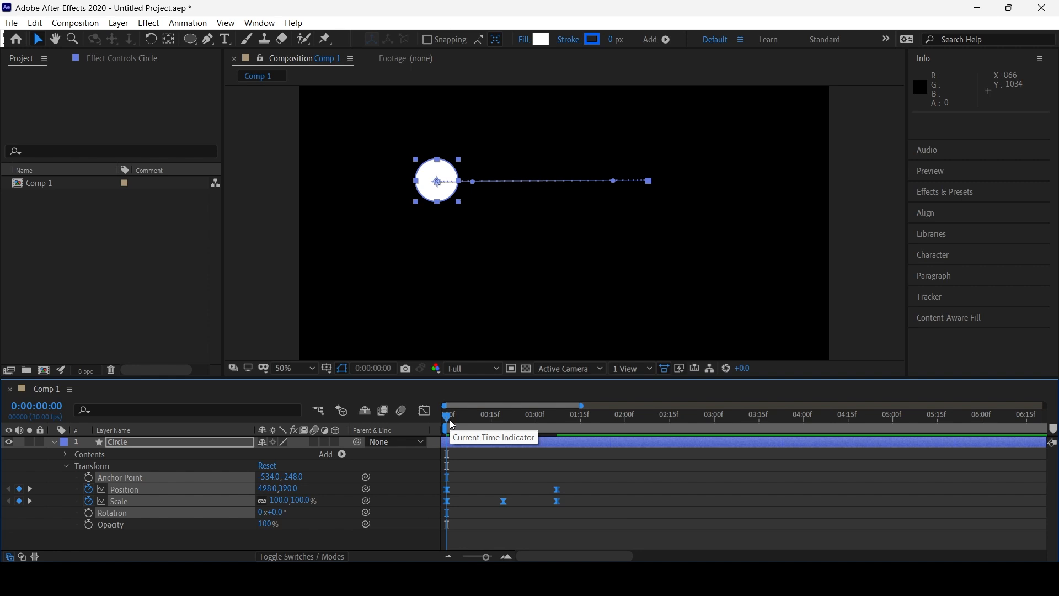
Preview the eased circle animation several times from the beginning of the timeline.
{"action": "key", "text": "space"}
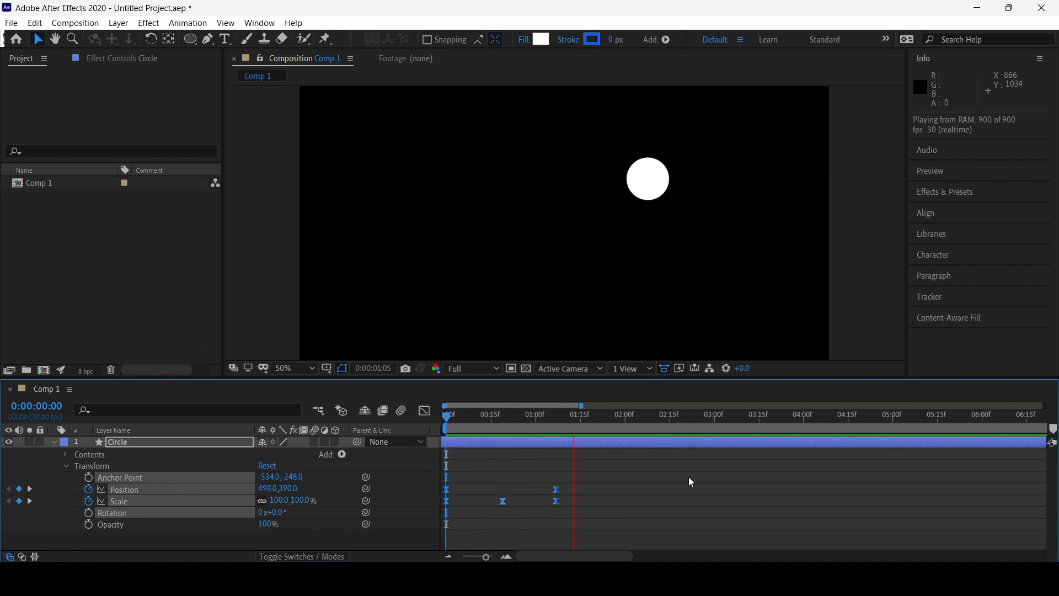
{"action": "key", "text": "space"}
{"action": "key", "text": "space"}
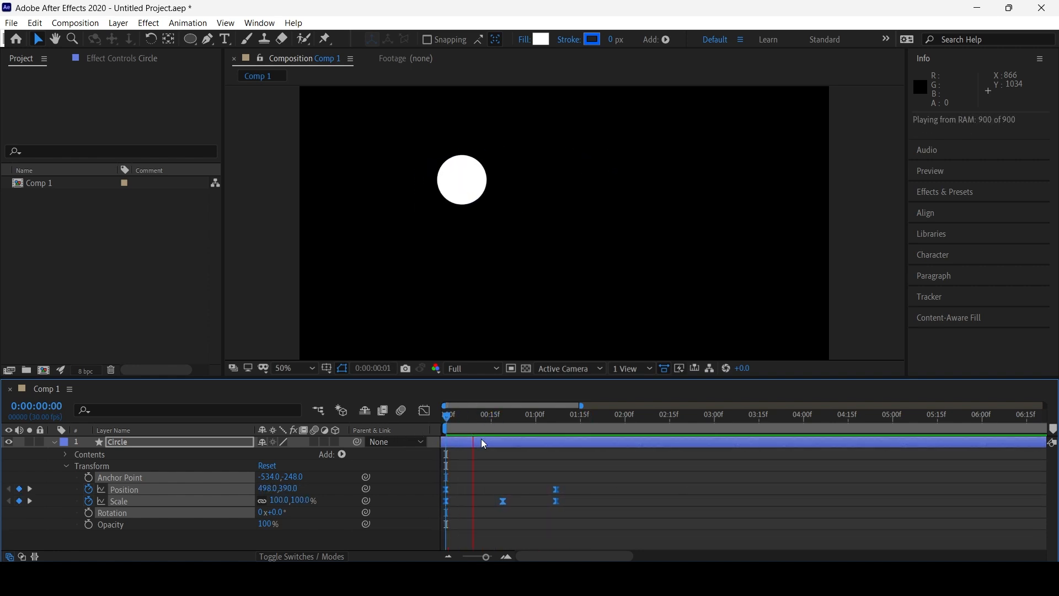
{"action": "left_click", "coordinate": [450, 416]}
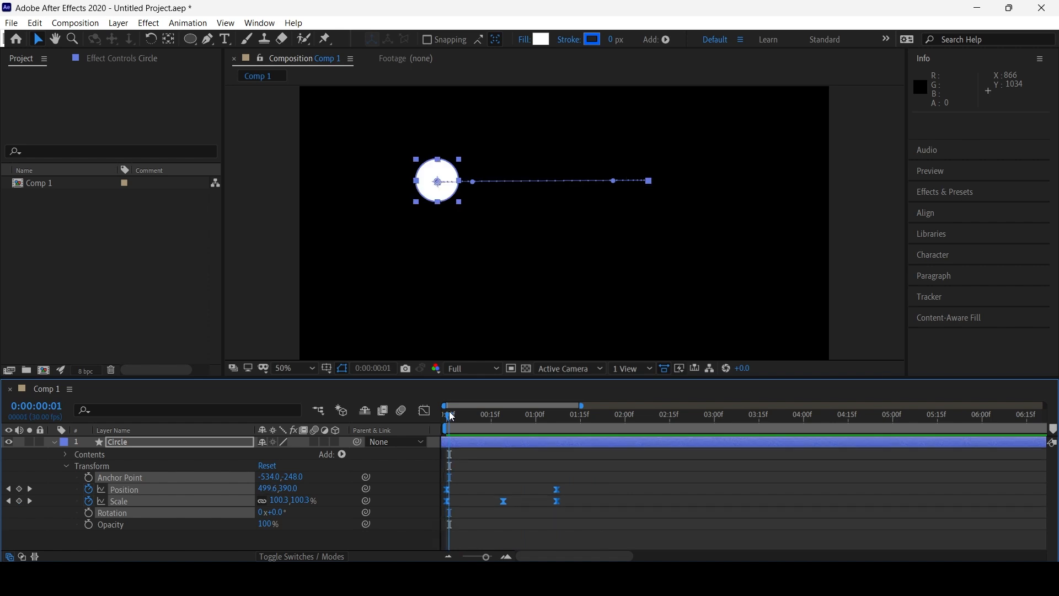
{"action": "key", "text": "space"}
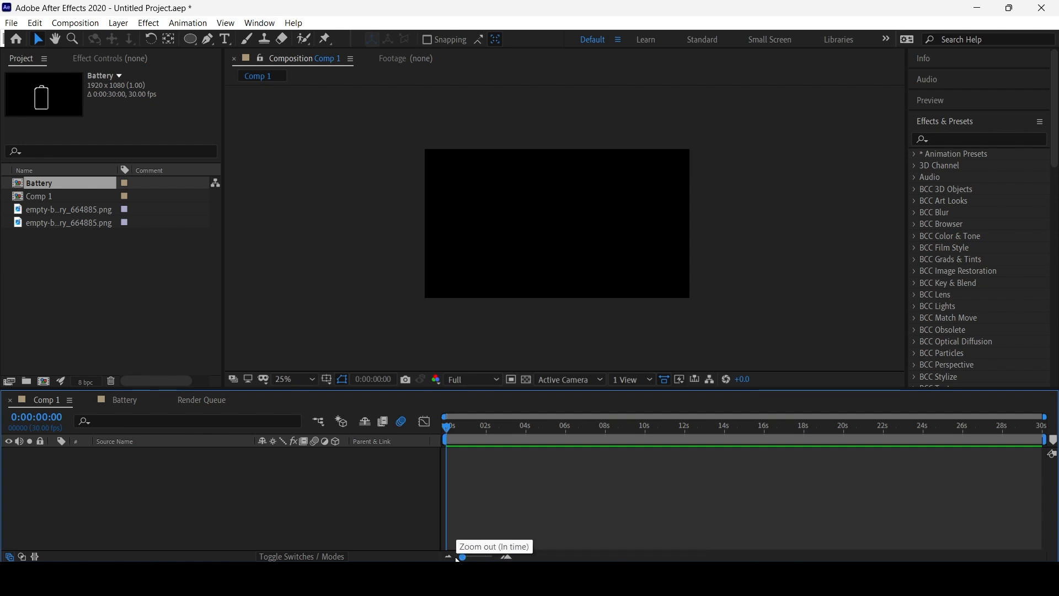
Examine the empty Comp 1 timeline at different time zoom levels, moving the current time through it, including to 0:00:00:20.
{"action": "left_click", "coordinate": [506, 557]}
{"action": "left_click", "coordinate": [507, 558]}
{"action": "left_click", "coordinate": [448, 556]}
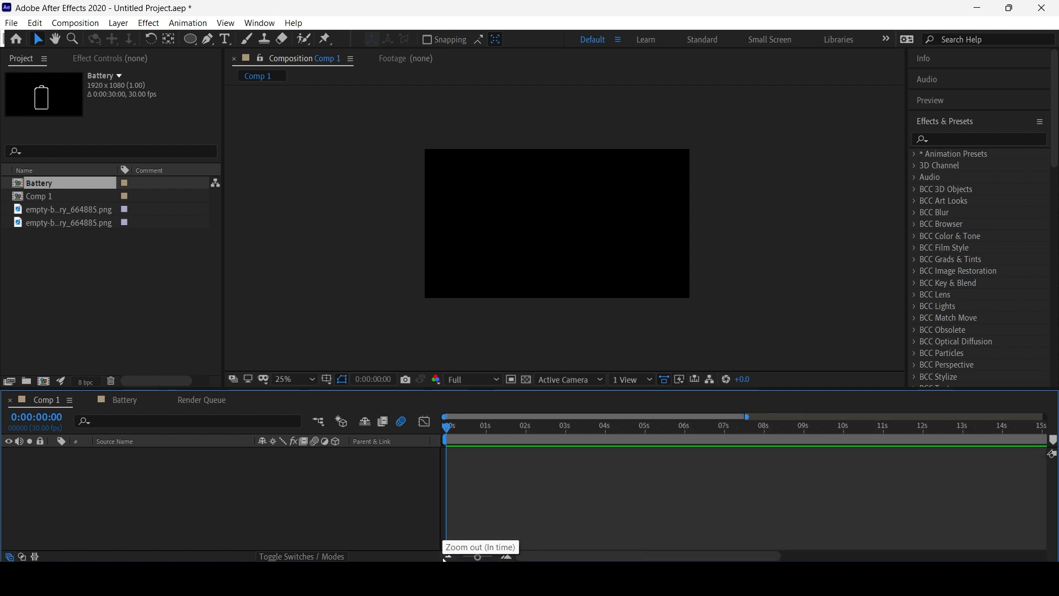
{"action": "left_click", "coordinate": [507, 557]}
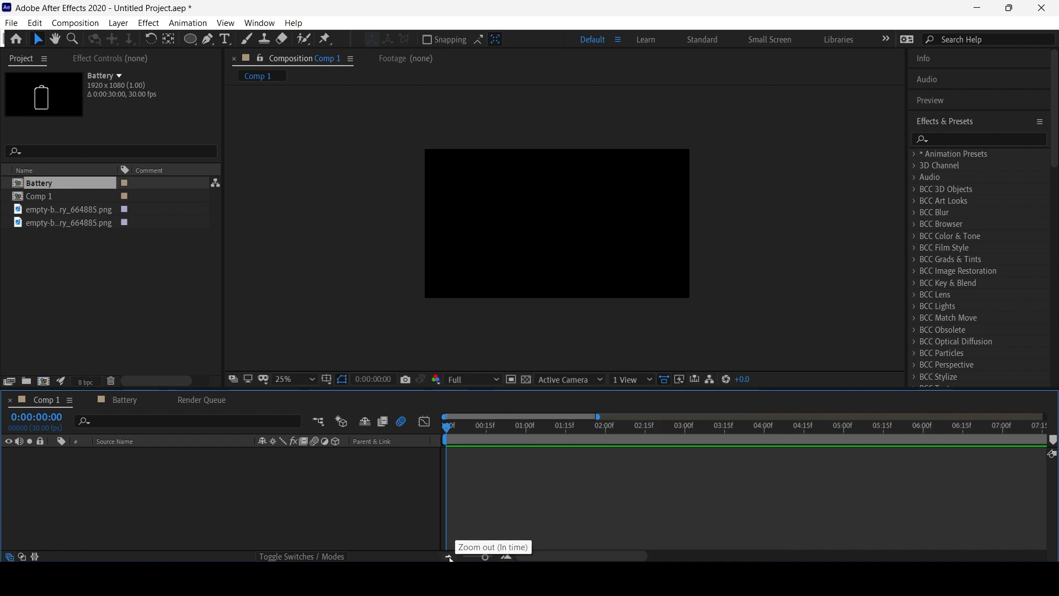
{"action": "left_click", "coordinate": [507, 556]}
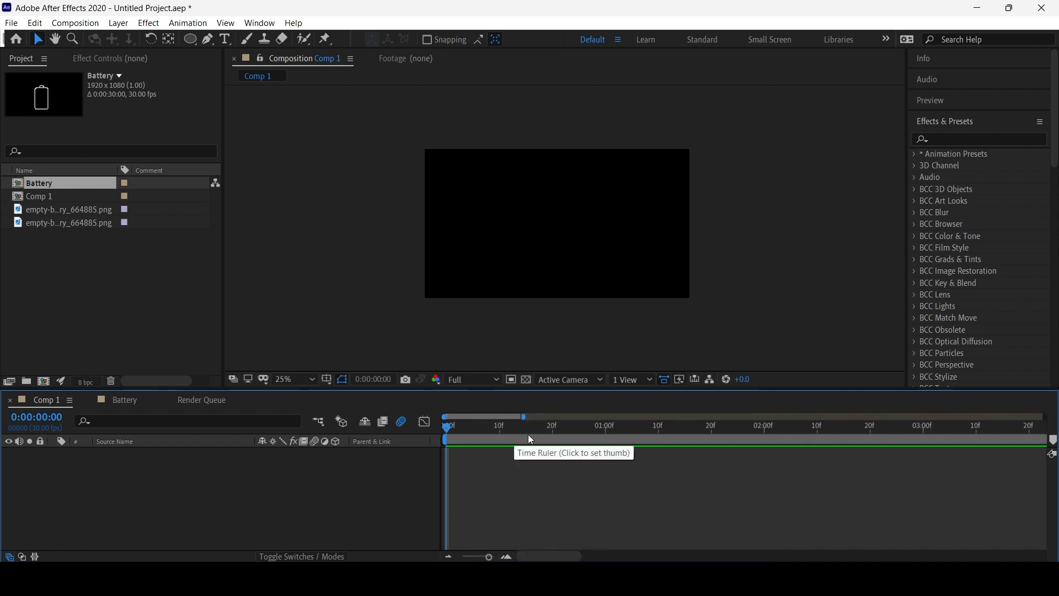
{"action": "left_click_drag", "start_coordinate": [451, 428], "coordinate": [552, 438]}
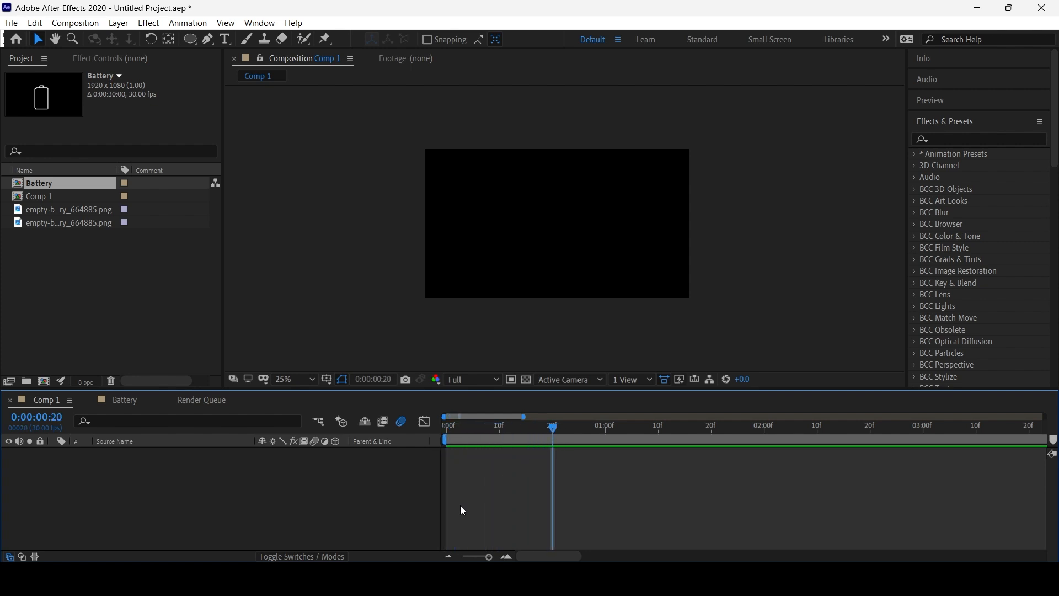
{"action": "left_click", "coordinate": [448, 556]}
{"action": "left_click", "coordinate": [448, 556]}
{"action": "left_click_drag", "start_coordinate": [464, 428], "coordinate": [644, 436]}
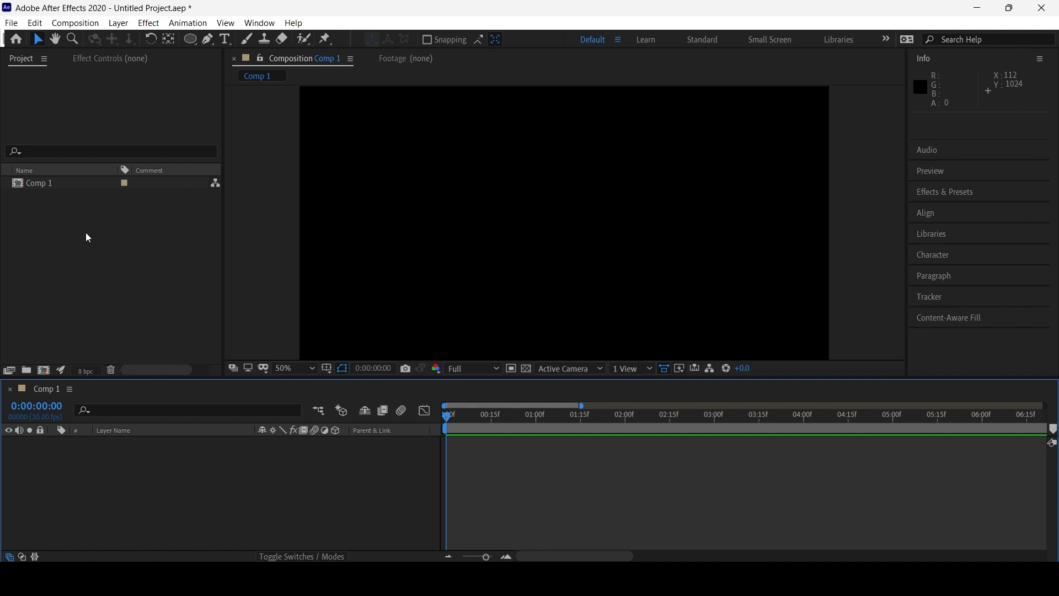
Import the image empty-battery_664885.png from the Downloads folder into the project as footage.
{"action": "left_click", "coordinate": [88, 237]}
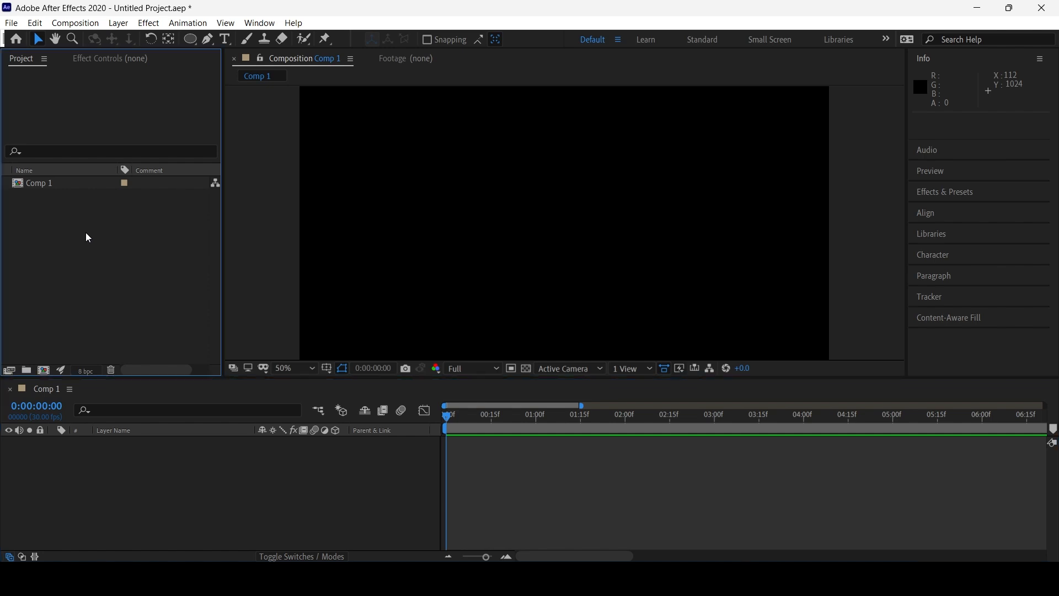
{"action": "double_click", "coordinate": [88, 238]}
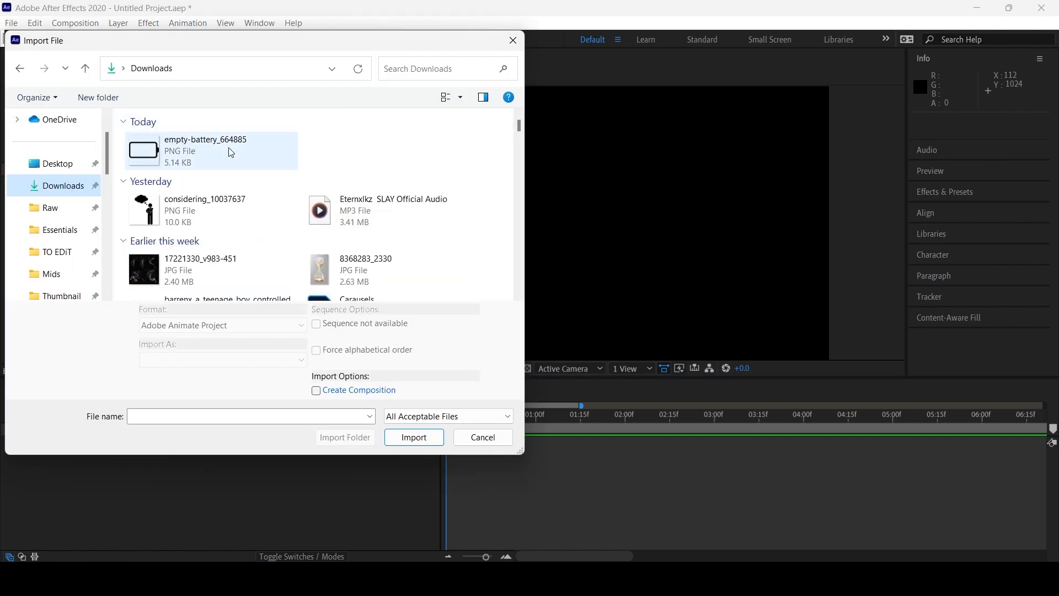
{"action": "left_click", "coordinate": [193, 151]}
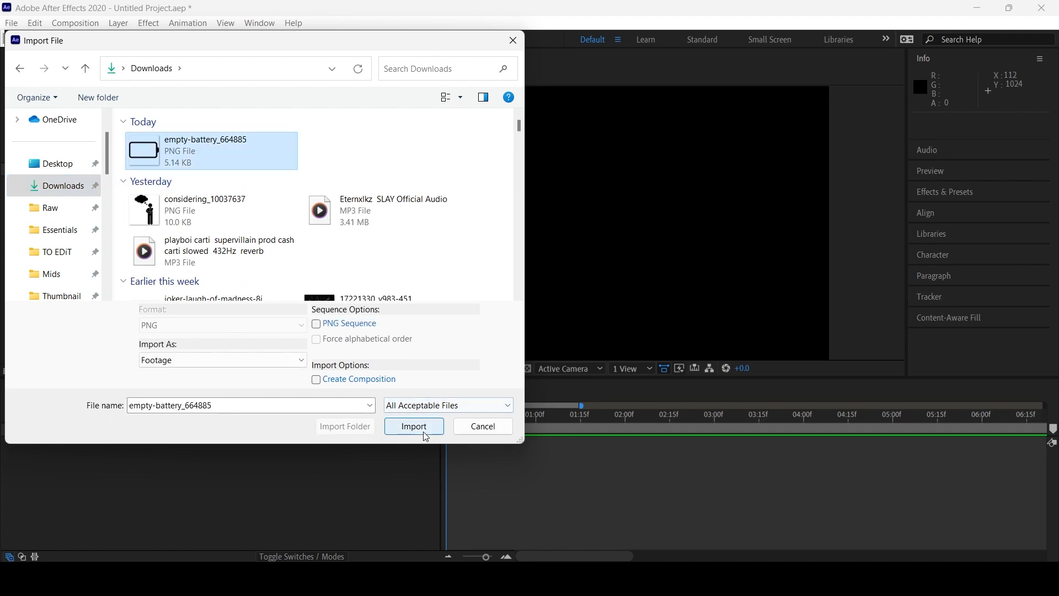
{"action": "left_click", "coordinate": [413, 426]}
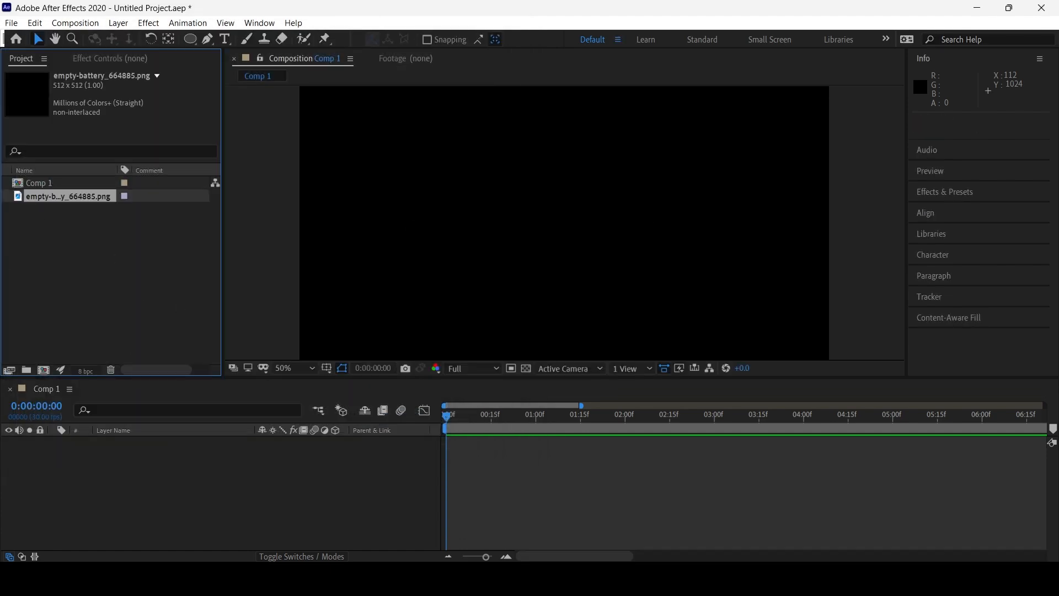
Switch to the File Explorer Downloads window and add empty-battery_664885.png from there to the After Effects project a second time.
{"action": "mouse_move", "coordinate": [650, 560]}
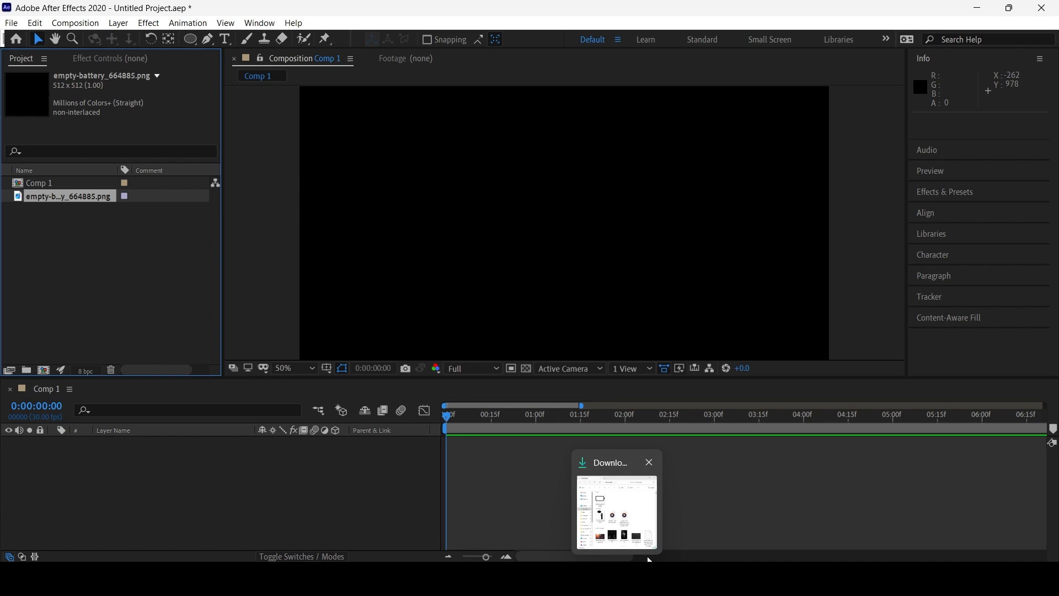
{"action": "left_click", "coordinate": [629, 529]}
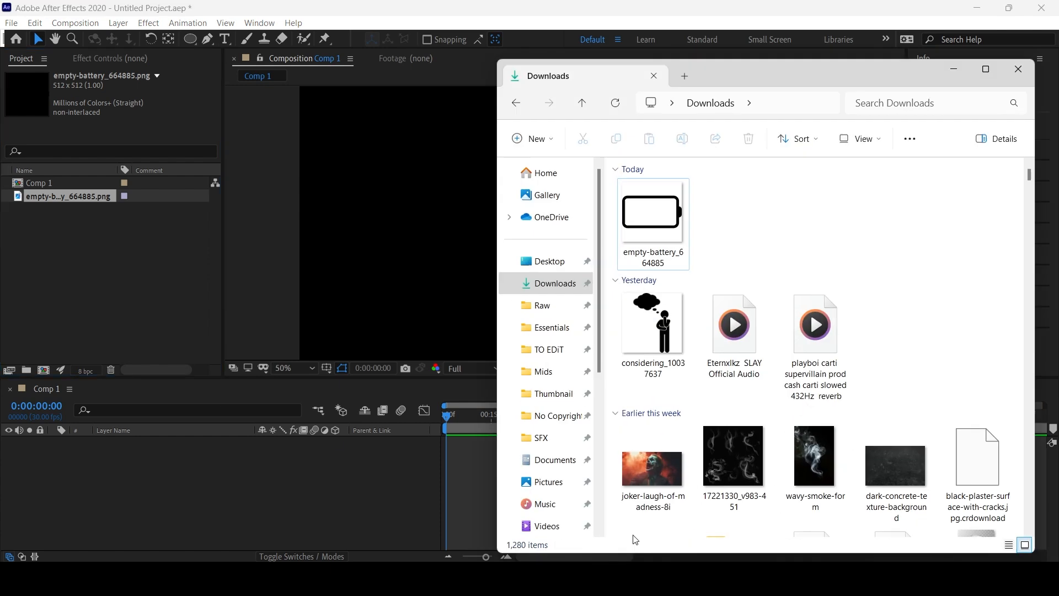
{"action": "left_click_drag", "start_coordinate": [664, 232], "coordinate": [120, 269]}
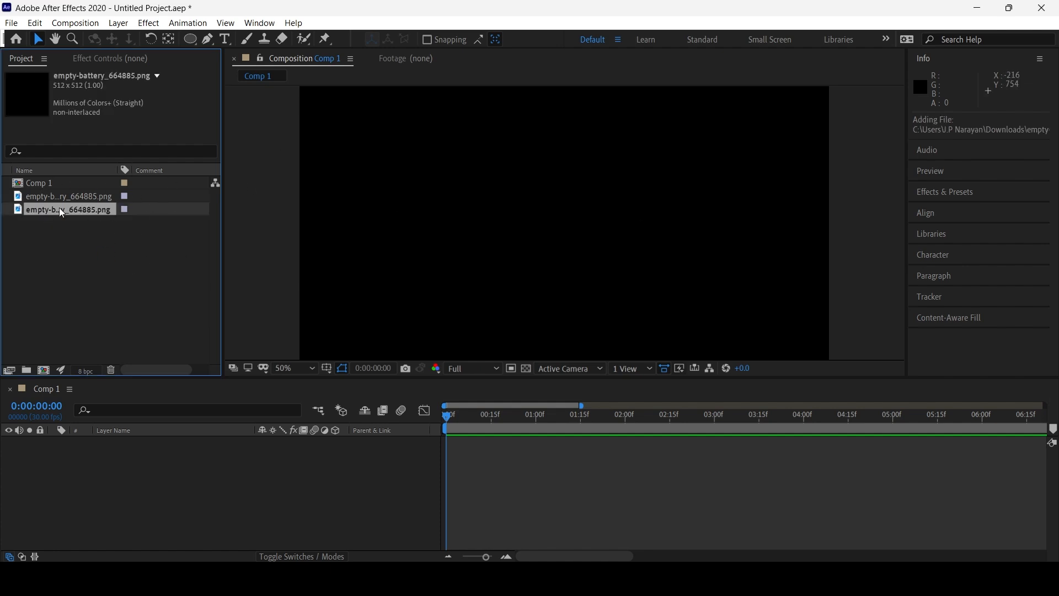
{"action": "left_click", "coordinate": [113, 266]}
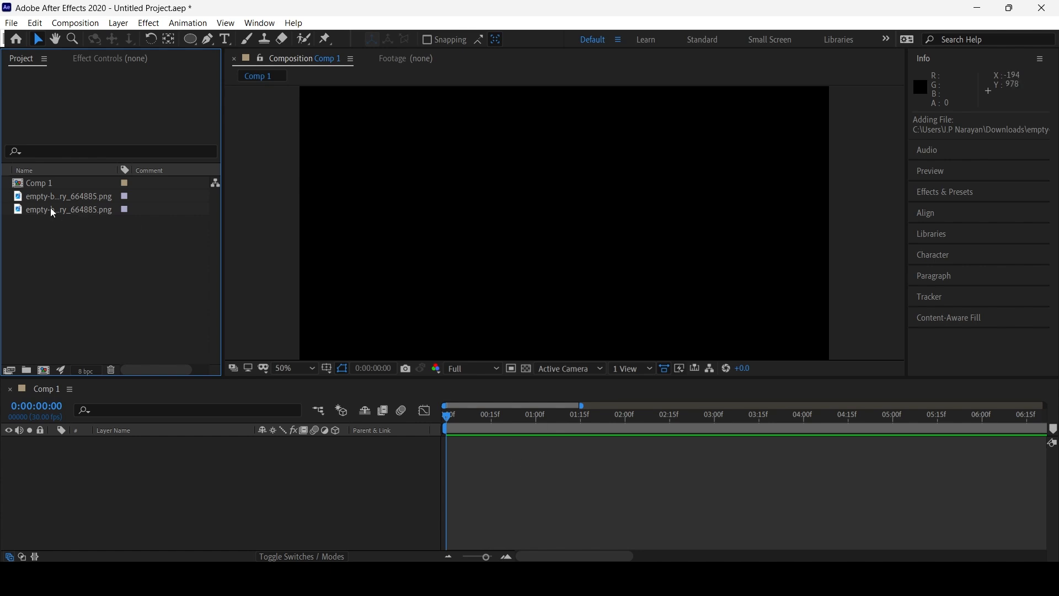
Add the second imported battery image to Comp 1 as a layer and apply the Invert effect to it.
{"action": "left_click_drag", "start_coordinate": [53, 207], "coordinate": [166, 499]}
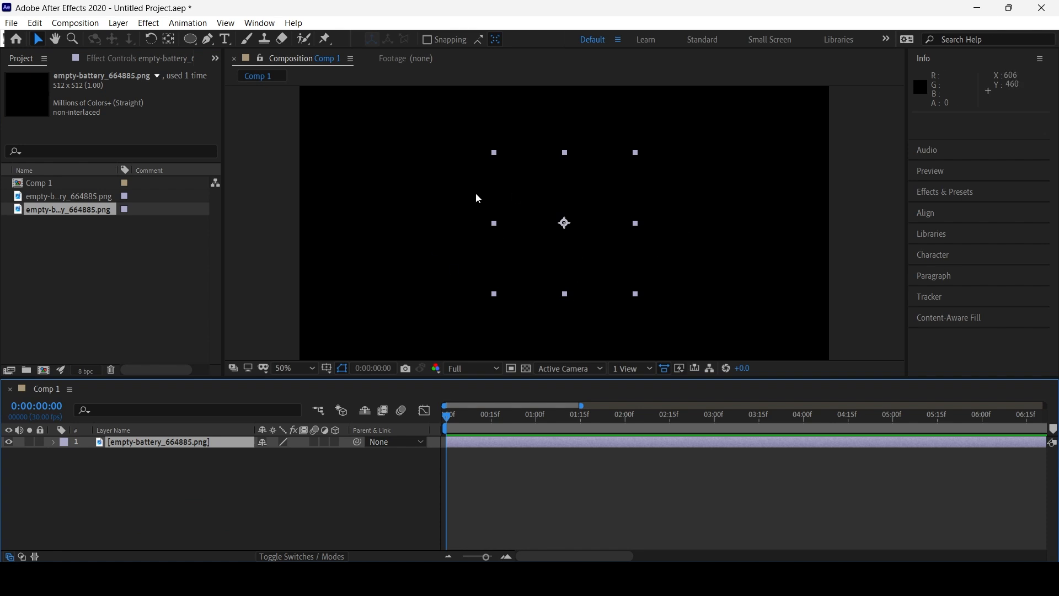
{"action": "key", "text": "ctrl+space"}
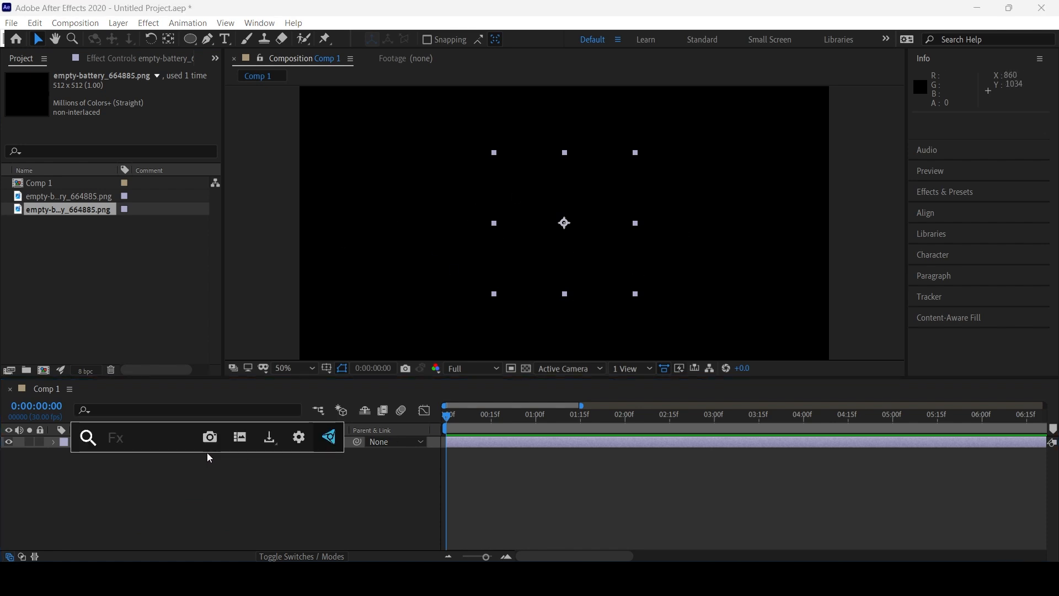
{"action": "type", "text": "iner"}
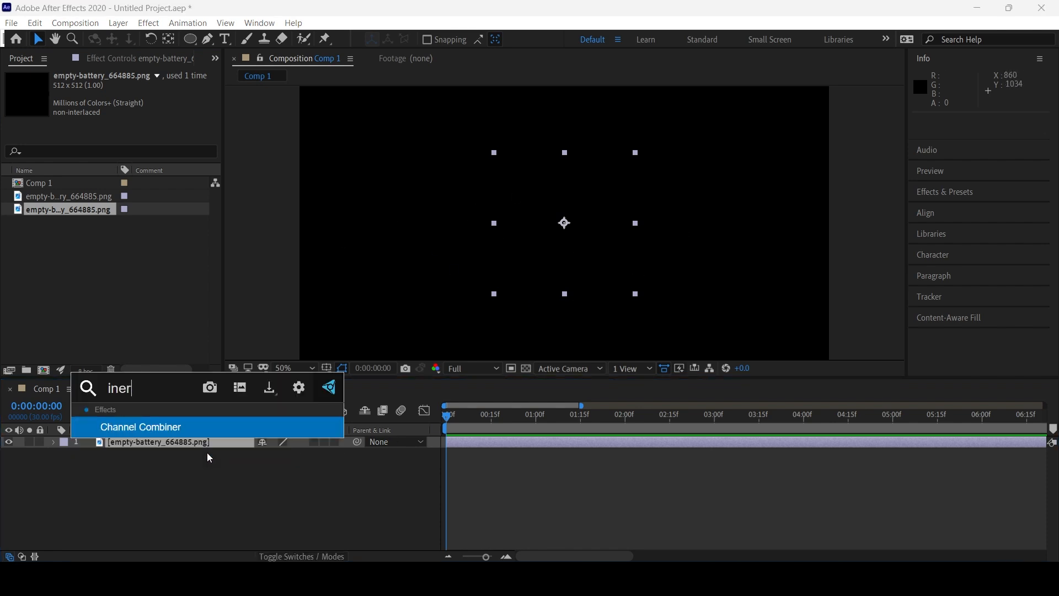
{"action": "key", "text": "BackSpace"}
{"action": "key", "text": "BackSpace"}
{"action": "key", "text": "BackSpace"}
{"action": "key", "text": "BackSpace"}
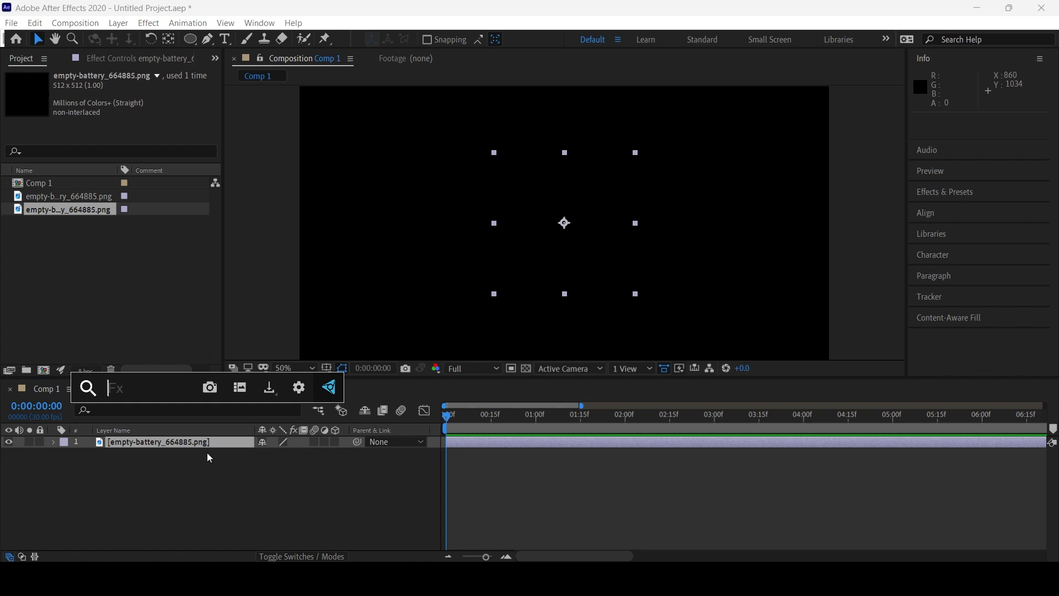
{"action": "type", "text": "invert"}
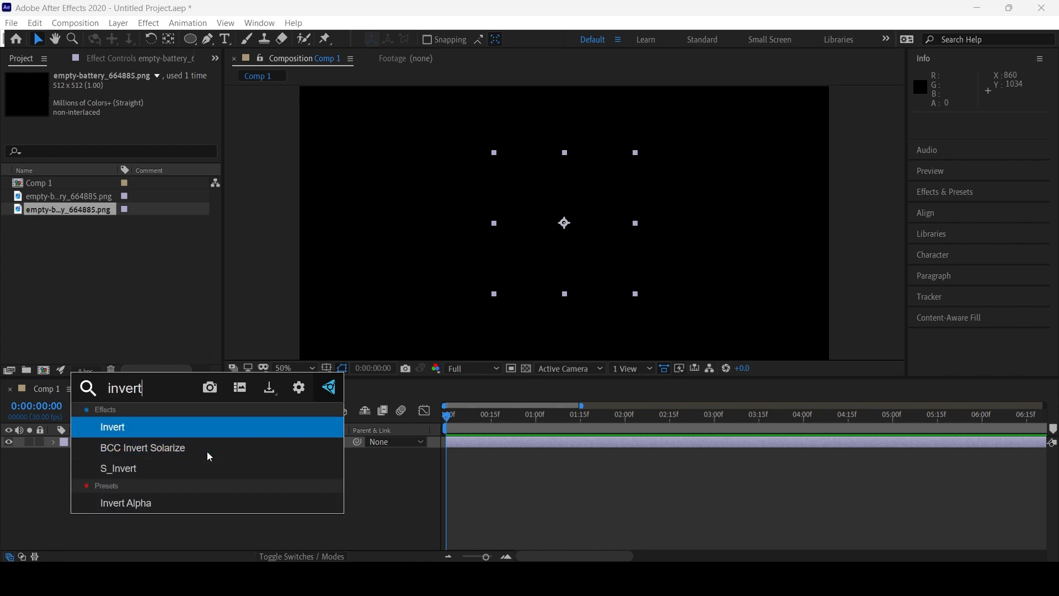
{"action": "key", "text": "Return"}
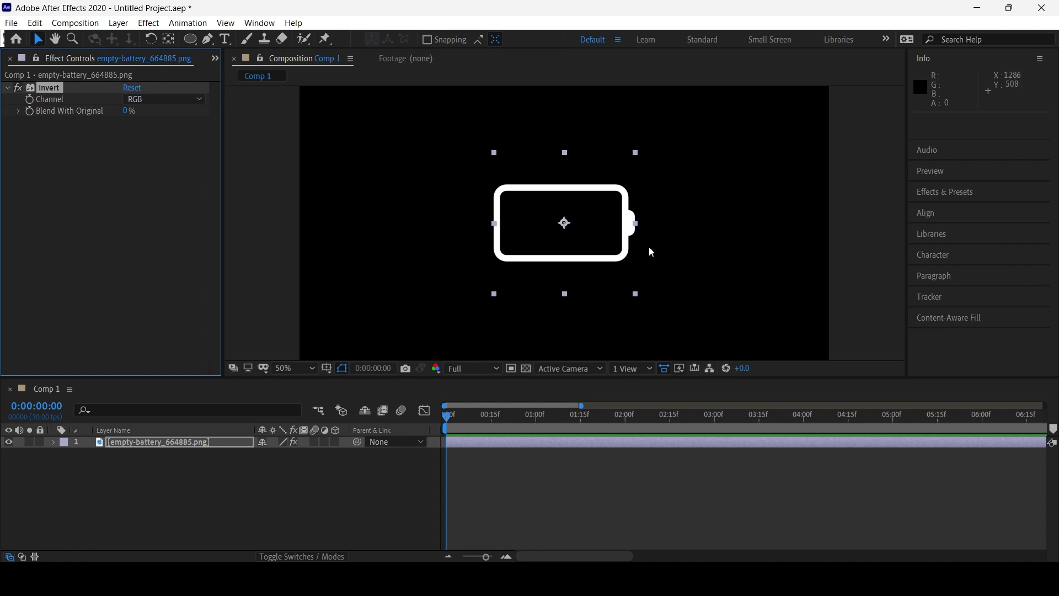
Delete the battery image layer from Comp 1.
{"action": "left_click", "coordinate": [502, 445]}
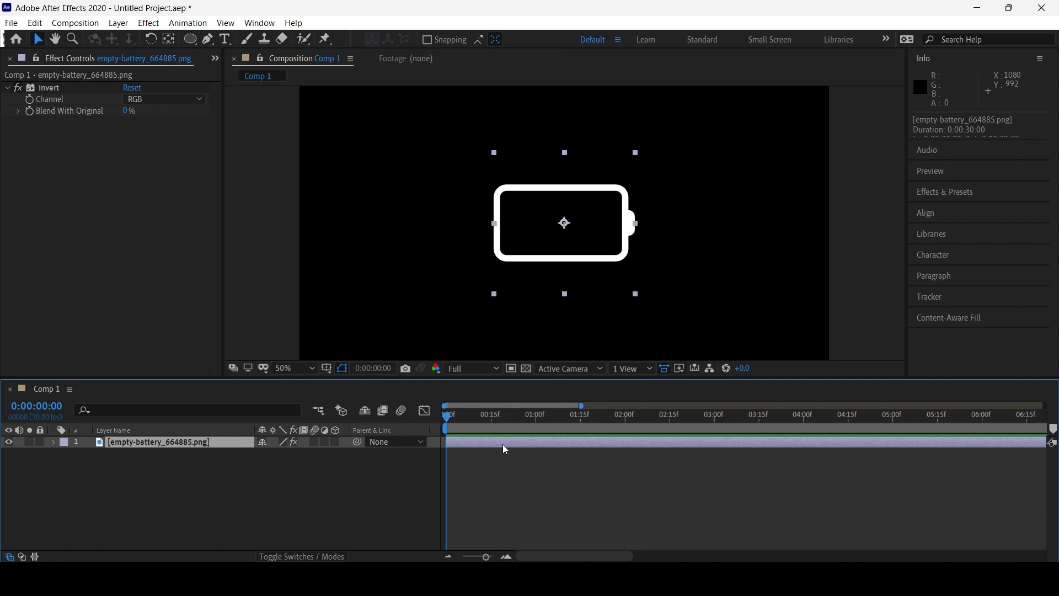
{"action": "key", "text": "Delete"}
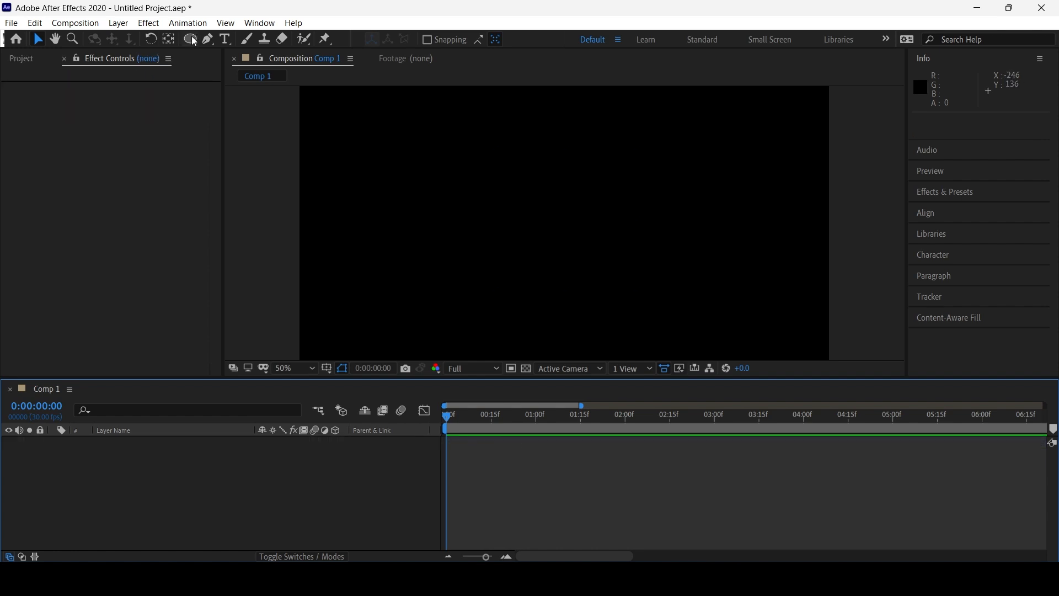
Choose the Rounded Rectangle tool and set the shape fill to None.
{"action": "left_click_drag", "start_coordinate": [190, 39], "coordinate": [232, 58]}
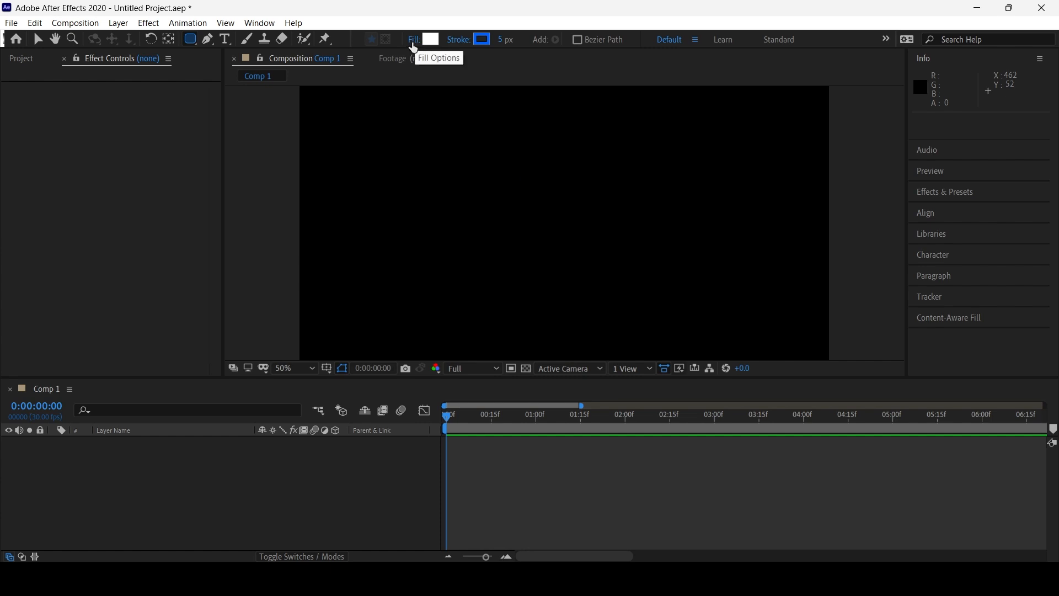
{"action": "left_click", "coordinate": [413, 39]}
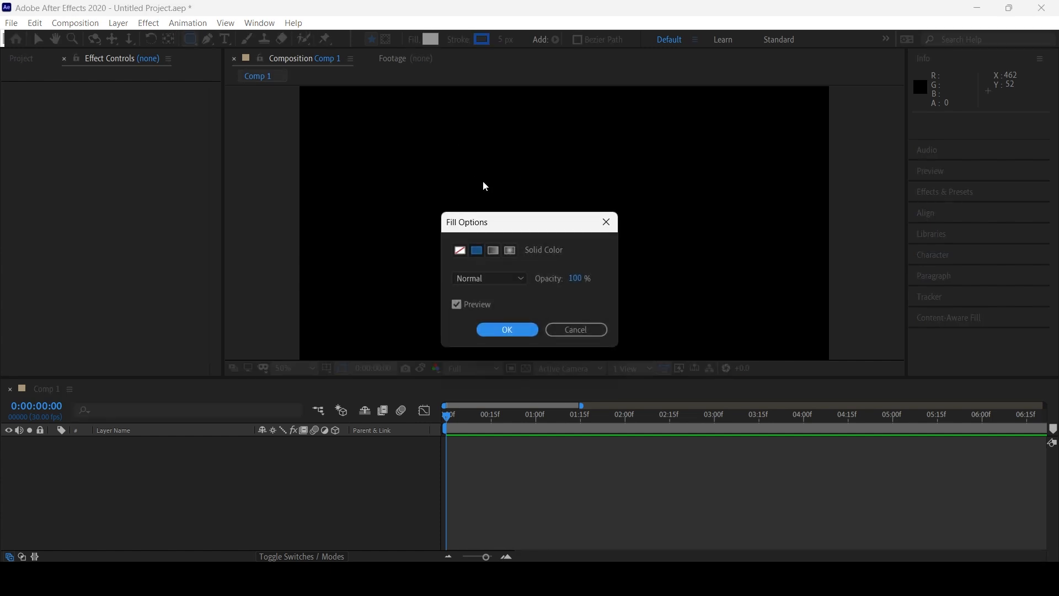
{"action": "left_click", "coordinate": [461, 253]}
{"action": "left_click", "coordinate": [507, 330]}
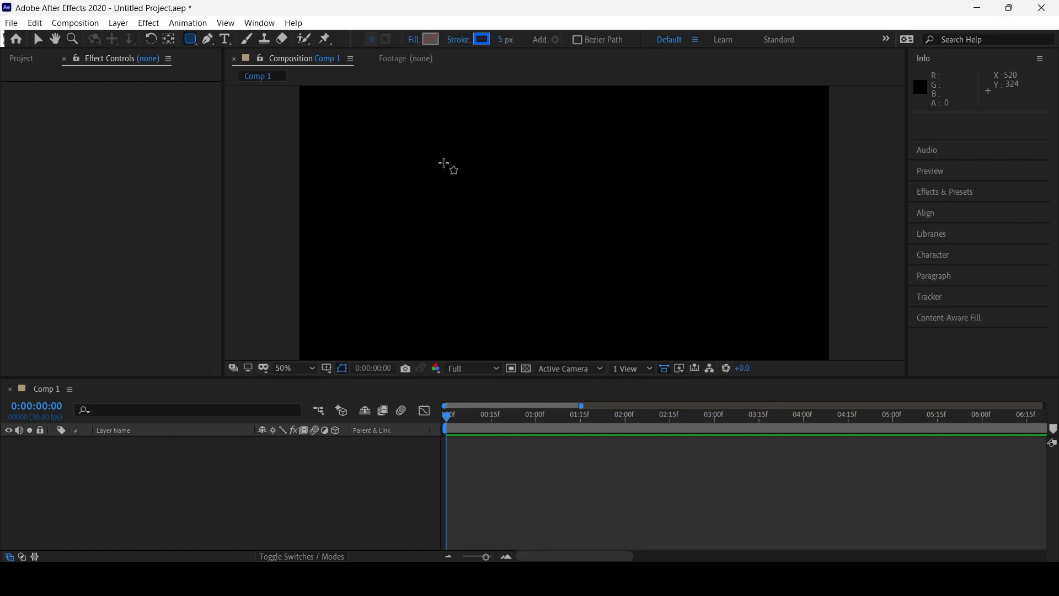
Draw a small, nearly square rounded rectangle with the blue 5 px stroke, and delete its shape layer.
{"action": "left_click_drag", "start_coordinate": [451, 147], "coordinate": [526, 223]}
{"action": "left_click", "coordinate": [561, 494]}
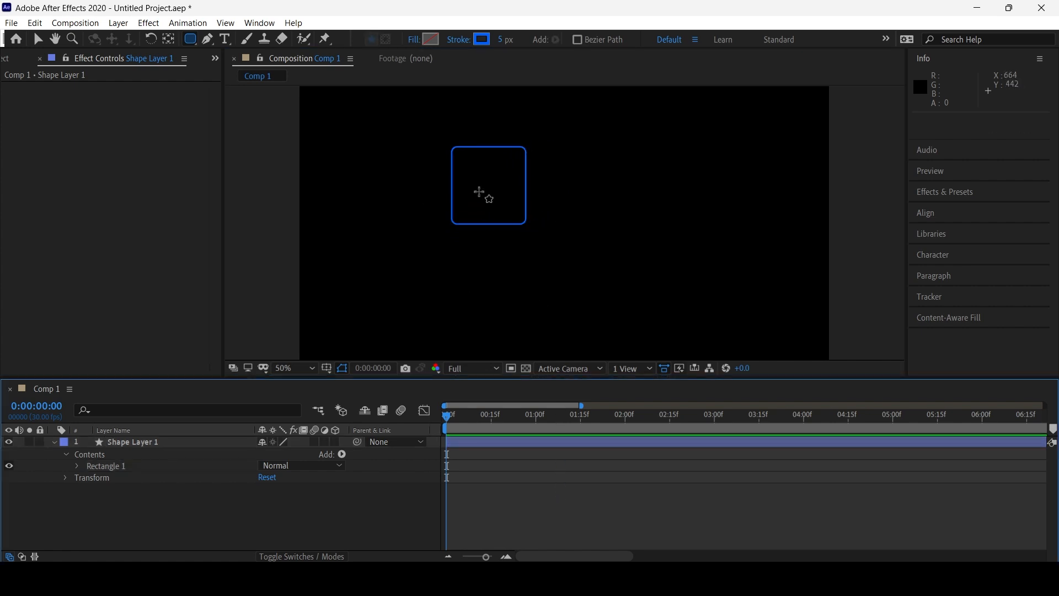
{"action": "left_click", "coordinate": [503, 442]}
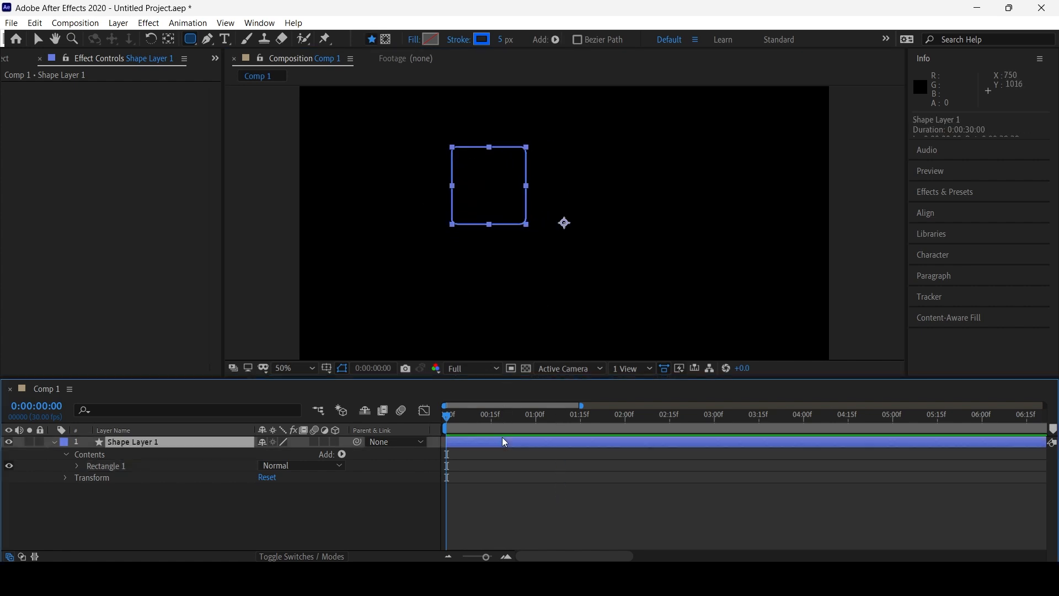
{"action": "key", "text": "Delete"}
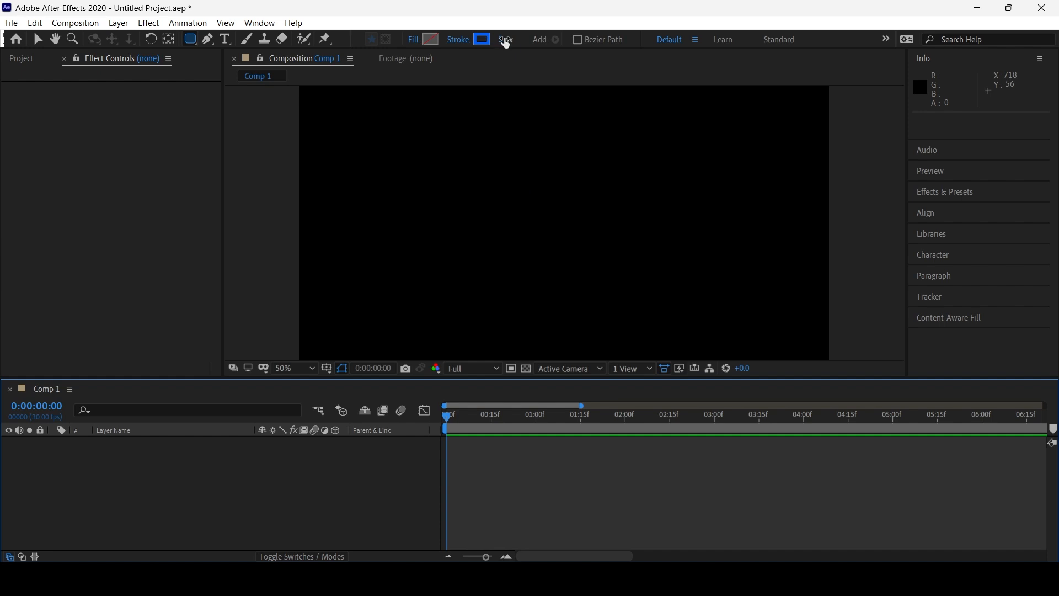
Set the shape stroke width to 20 px and the stroke color to white (FFFFFF).
{"action": "left_click", "coordinate": [503, 39]}
{"action": "type", "text": "12"}
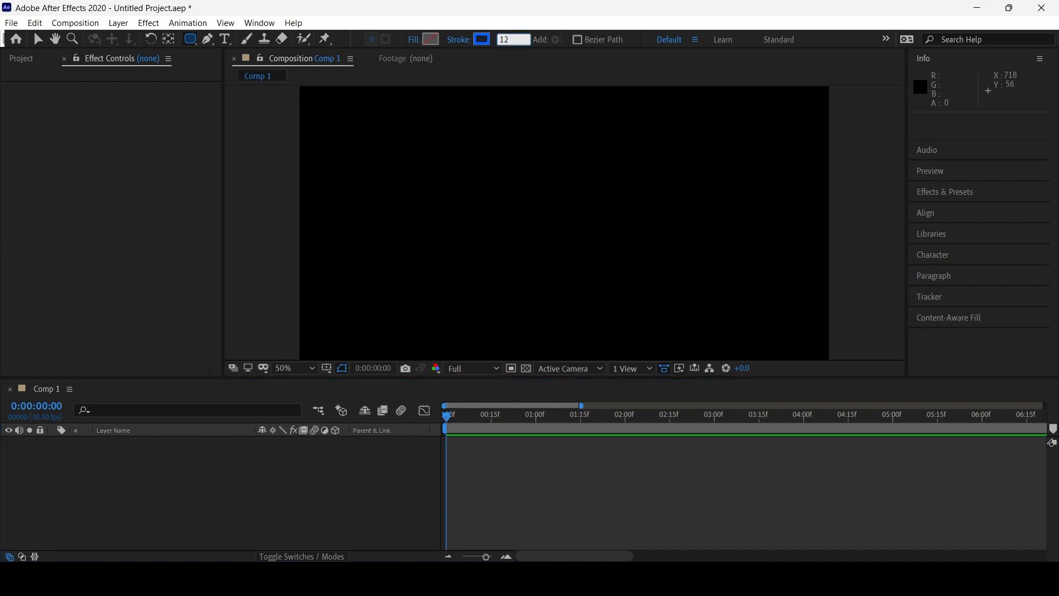
{"action": "key", "text": "BackSpace"}
{"action": "type", "text": "30"}
{"action": "key", "text": "Return"}
{"action": "left_click", "coordinate": [481, 39]}
{"action": "left_click", "coordinate": [35, 303]}
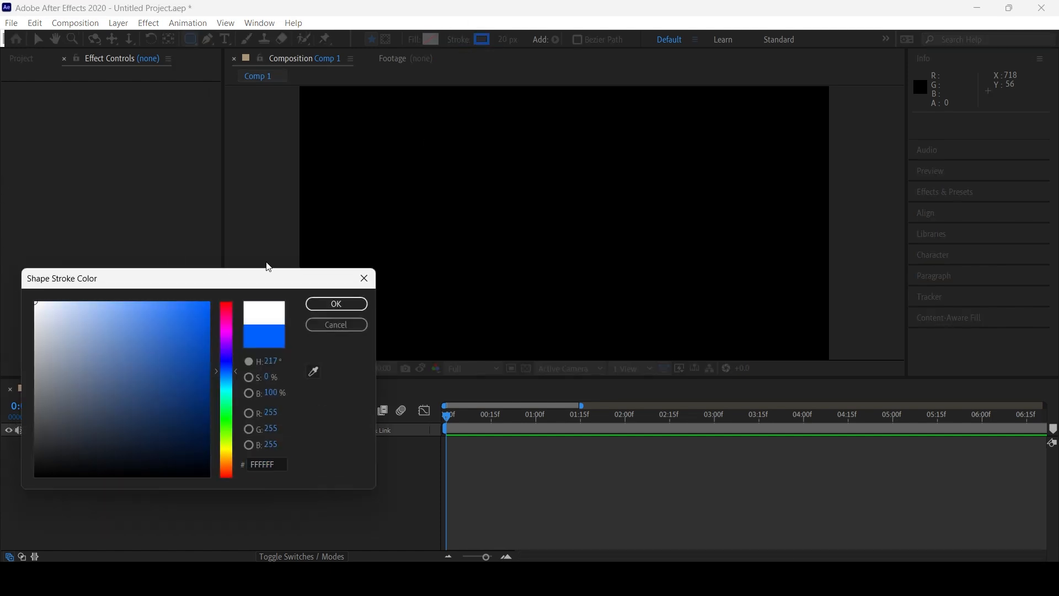
{"action": "left_click", "coordinate": [335, 303]}
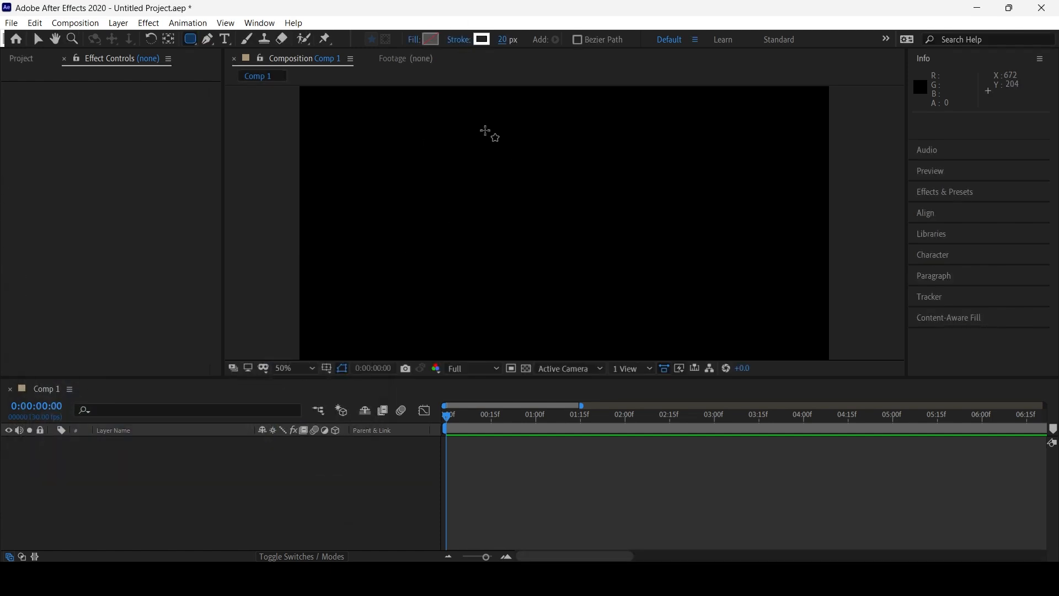
Draw an upright rounded rectangle about 324 by 532 px near the composition's center and set its path roundness to 45.
{"action": "left_click_drag", "start_coordinate": [484, 129], "coordinate": [575, 278]}
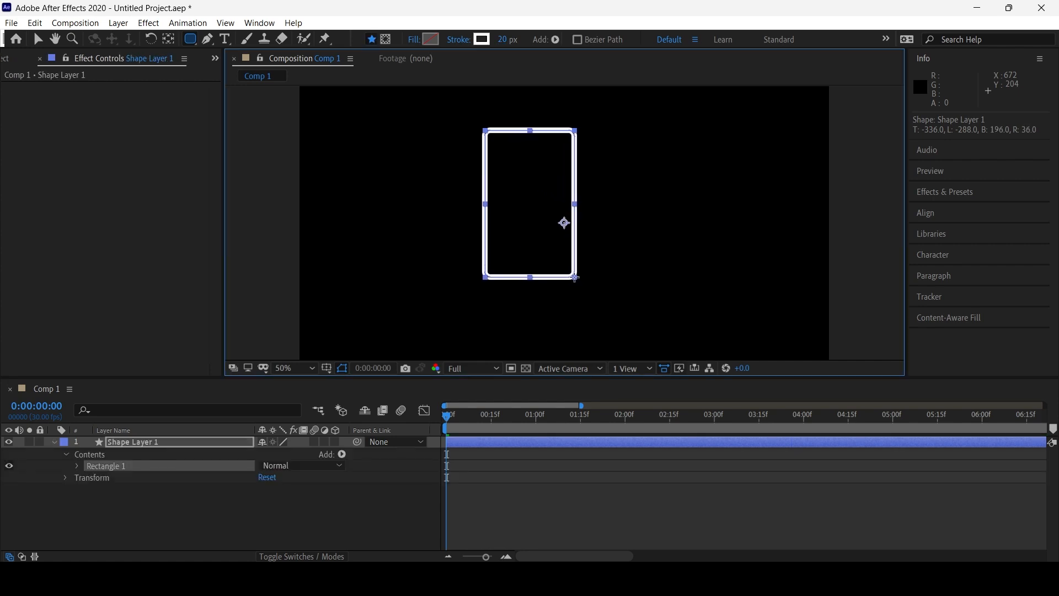
{"action": "left_click", "coordinate": [120, 439]}
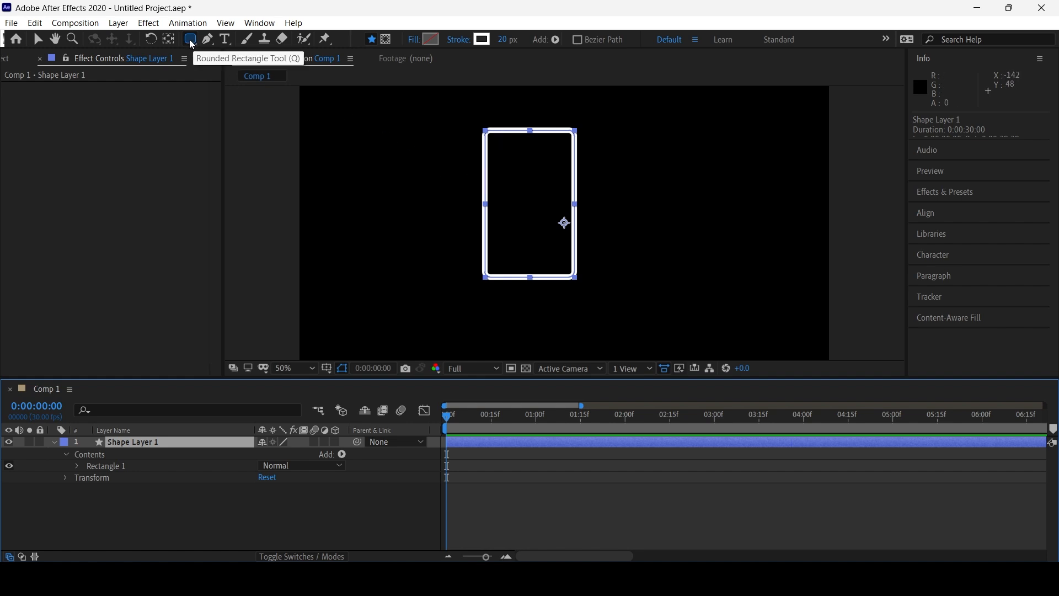
{"action": "left_click", "coordinate": [53, 444]}
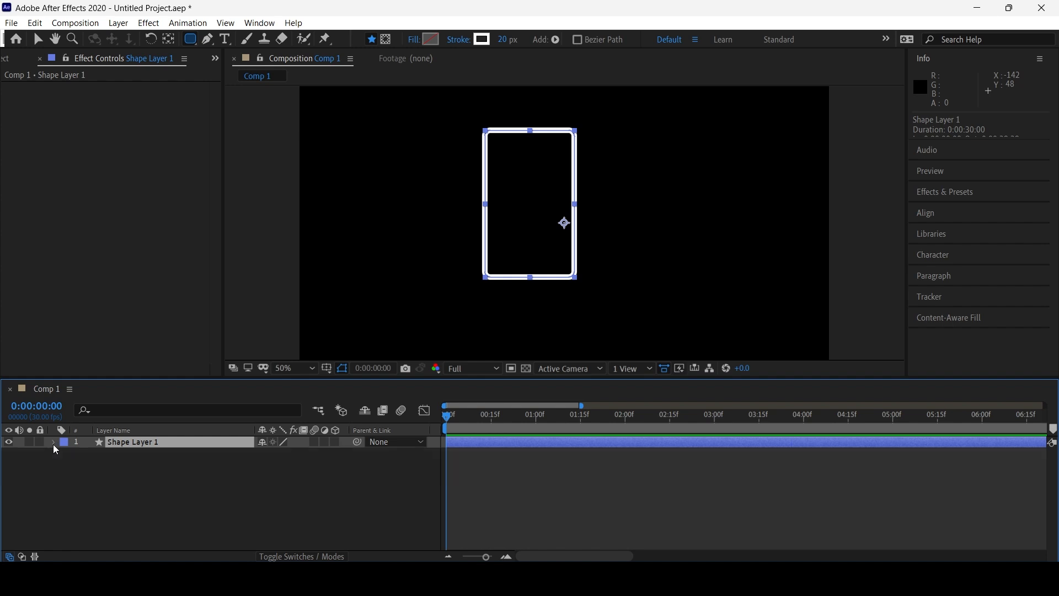
{"action": "left_click", "coordinate": [53, 444]}
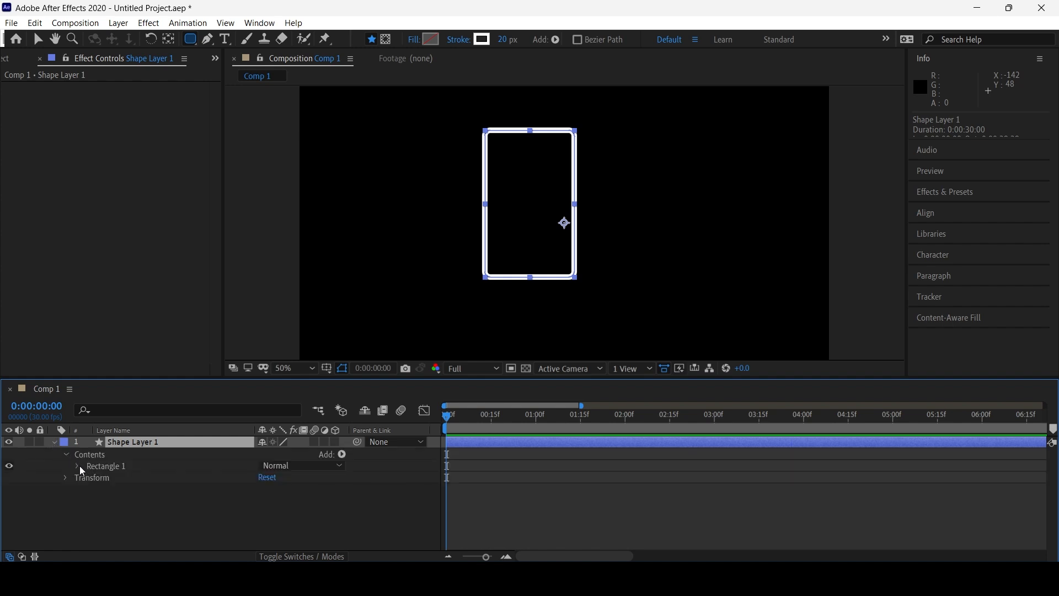
{"action": "left_click", "coordinate": [77, 467]}
{"action": "left_click", "coordinate": [89, 478]}
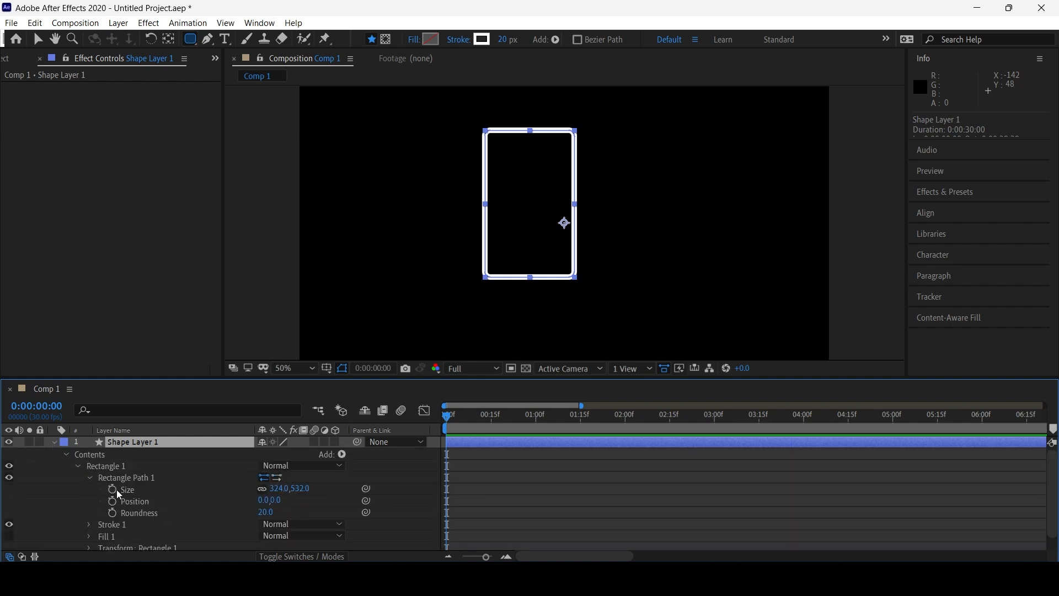
{"action": "left_click_drag", "start_coordinate": [263, 518], "coordinate": [281, 515]}
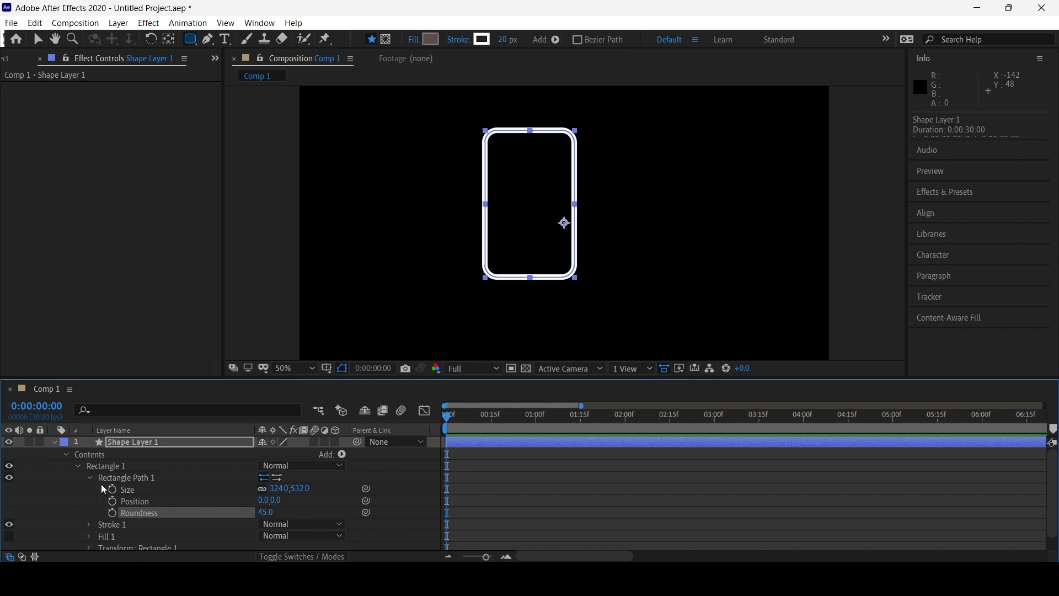
{"action": "left_click", "coordinate": [125, 458]}
{"action": "left_click", "coordinate": [54, 442]}
Examine the rounded rectangle by panning the composition view, fitting it and zooming out and in.
{"action": "key", "text": "space"}
{"action": "left_click_drag", "start_coordinate": [515, 182], "coordinate": [514, 220]}
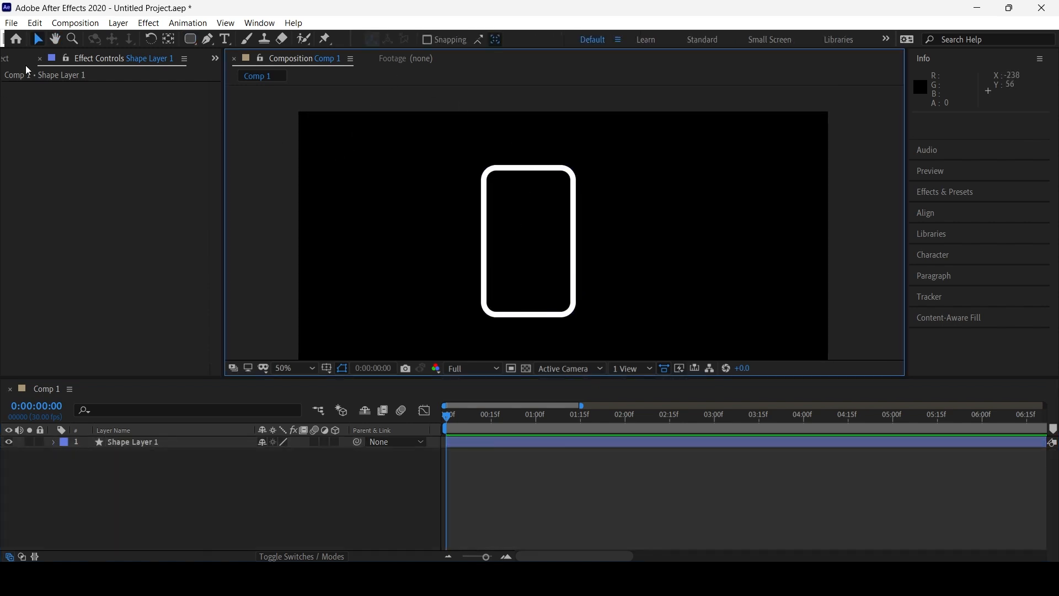
{"action": "left_click", "coordinate": [190, 39]}
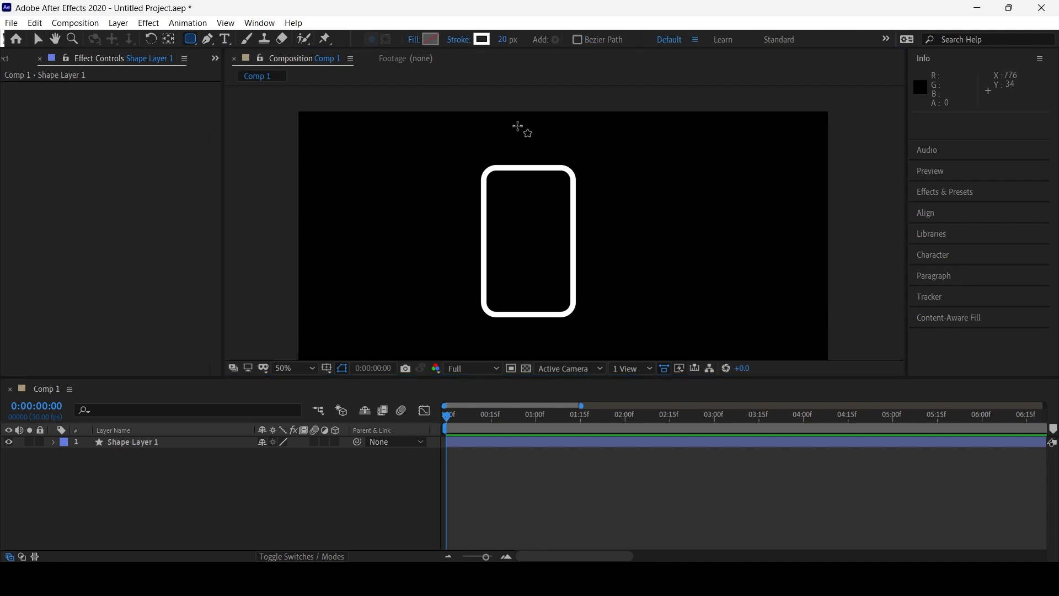
{"action": "key", "text": "slash"}
{"action": "key", "text": "space"}
{"action": "left_click_drag", "start_coordinate": [513, 128], "coordinate": [515, 205]}
{"action": "key", "text": "v"}
{"action": "key", "text": "comma"}
{"action": "key", "text": "comma"}
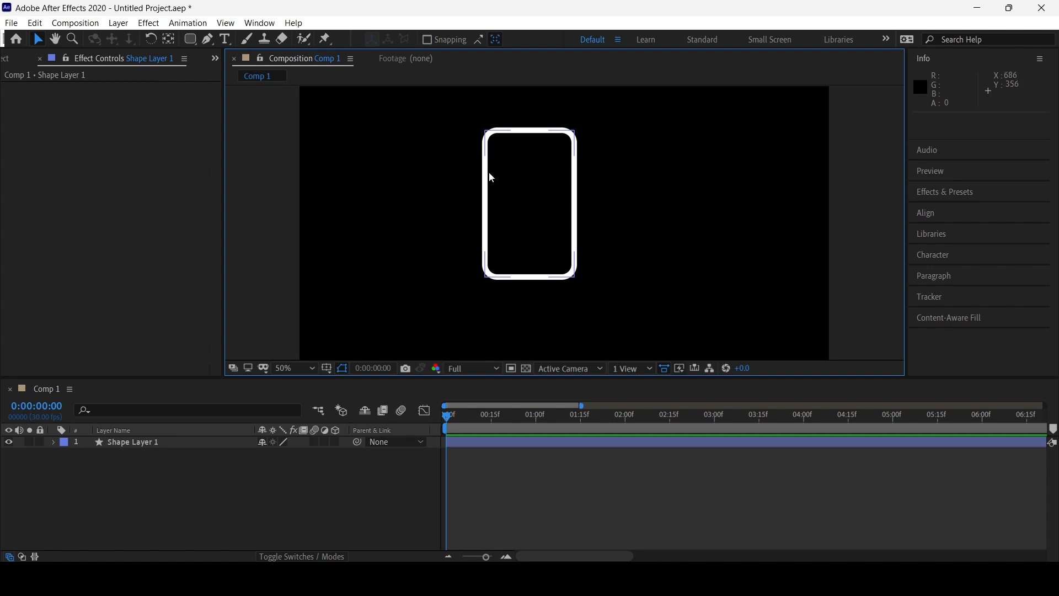
{"action": "key", "text": "comma"}
{"action": "key", "text": "comma"}
{"action": "key", "text": "period"}
{"action": "key", "text": "period"}
{"action": "key", "text": "period"}
{"action": "key", "text": "period"}
{"action": "key", "text": "comma"}
{"action": "key", "text": "comma"}
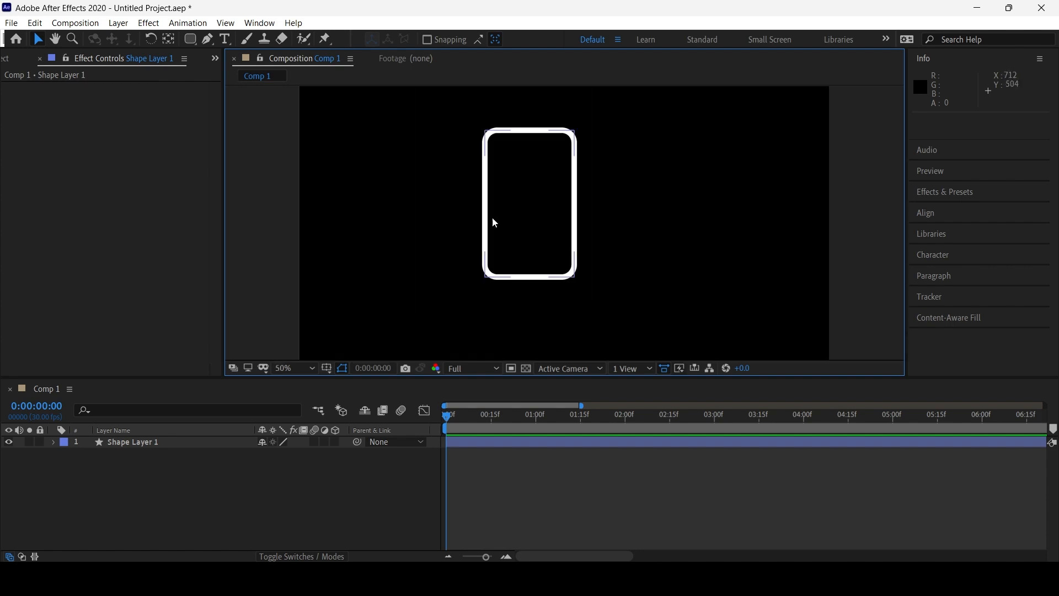
Move the rounded rectangle's layer down and slightly to the right, to about position 1031, 717.
{"action": "left_click", "coordinate": [307, 368]}
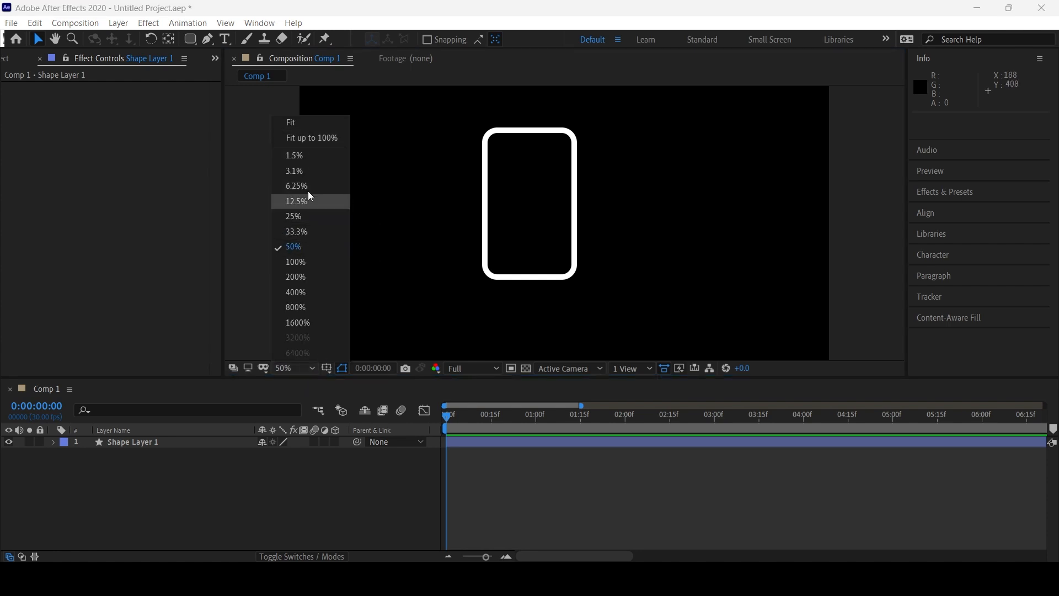
{"action": "left_click", "coordinate": [306, 264]}
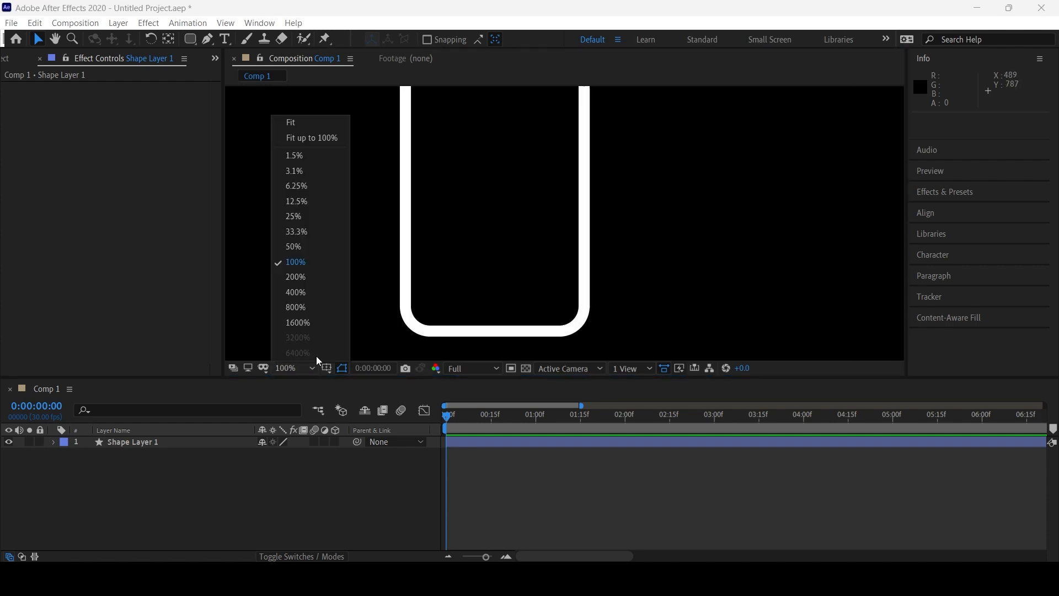
{"action": "left_click", "coordinate": [307, 371]}
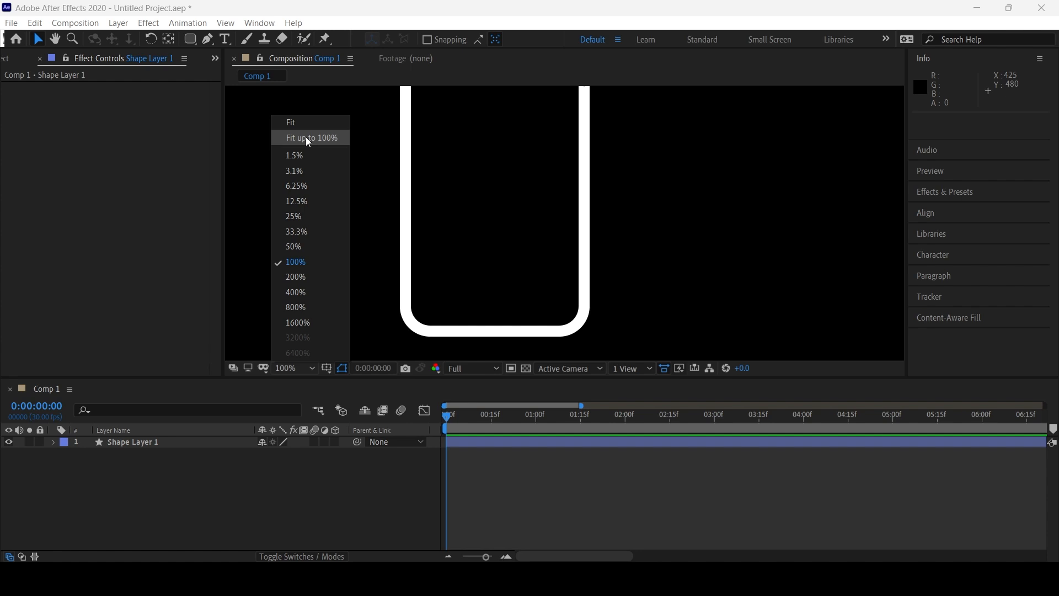
{"action": "left_click", "coordinate": [307, 139]}
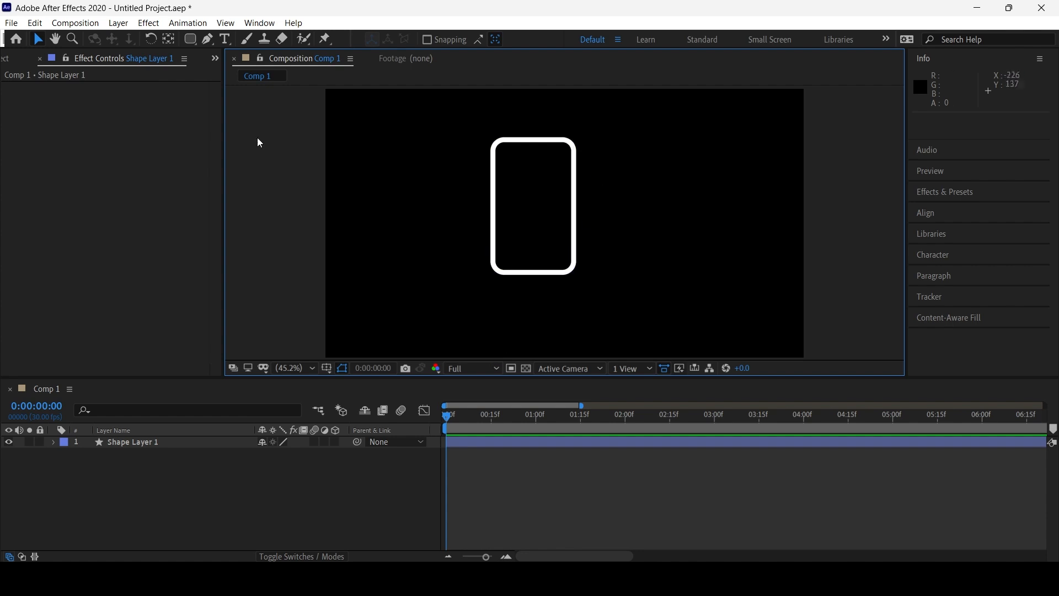
{"action": "left_click", "coordinate": [158, 444]}
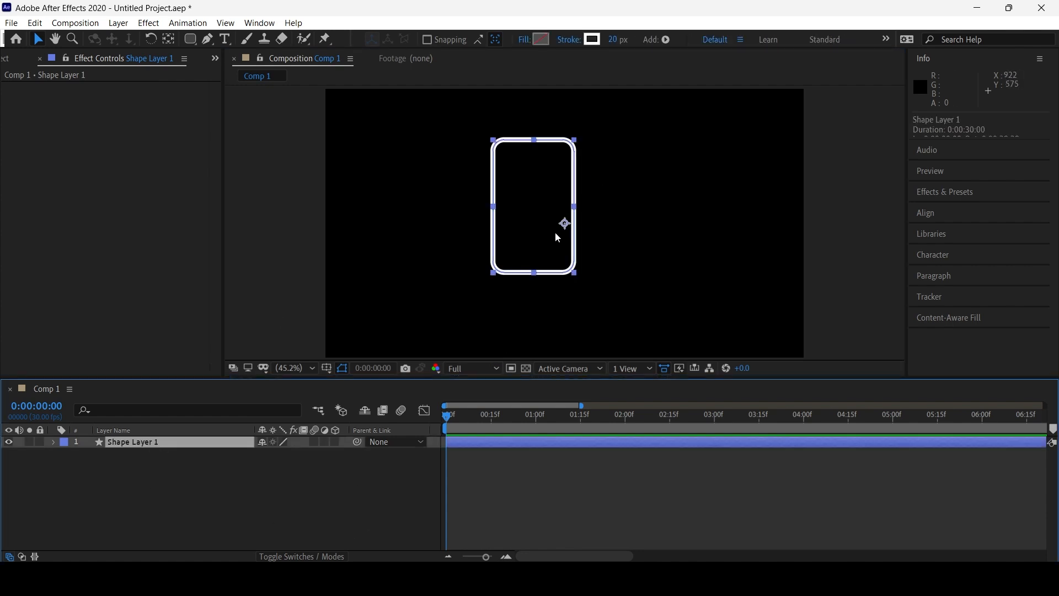
{"action": "left_click_drag", "start_coordinate": [515, 204], "coordinate": [533, 249]}
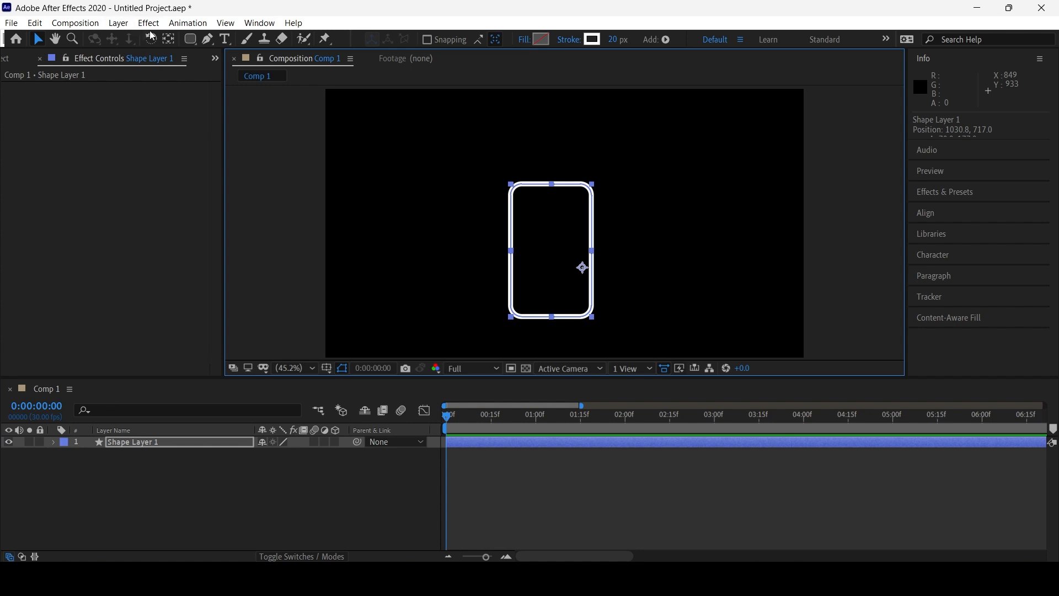
Move the rounded rectangle's anchor point to the center of the shape with the Pan Behind tool.
{"action": "left_click", "coordinate": [168, 39]}
{"action": "left_click_drag", "start_coordinate": [584, 269], "coordinate": [552, 249]}
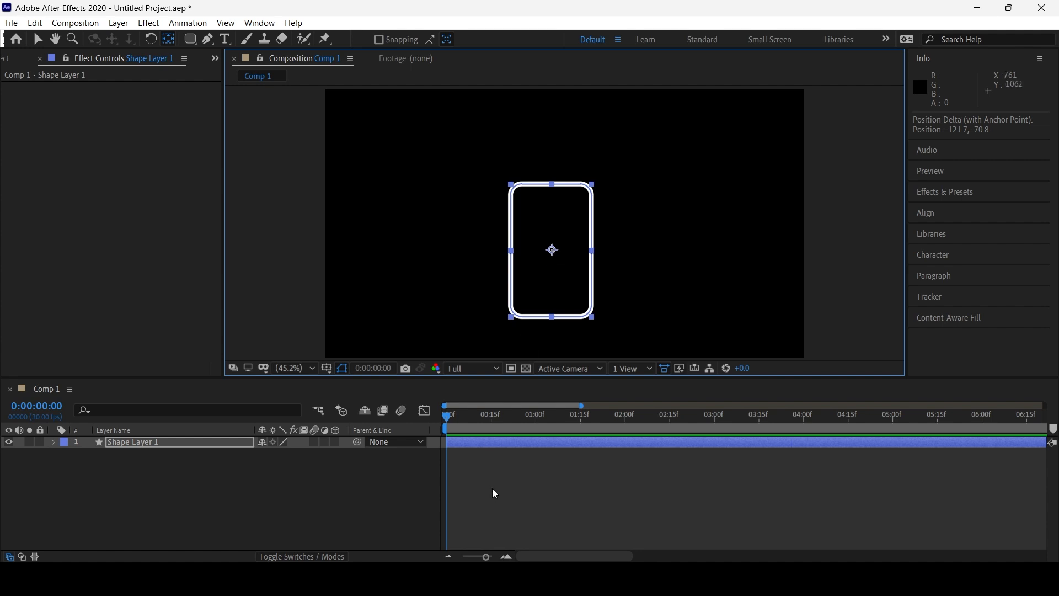
{"action": "left_click", "coordinate": [492, 491]}
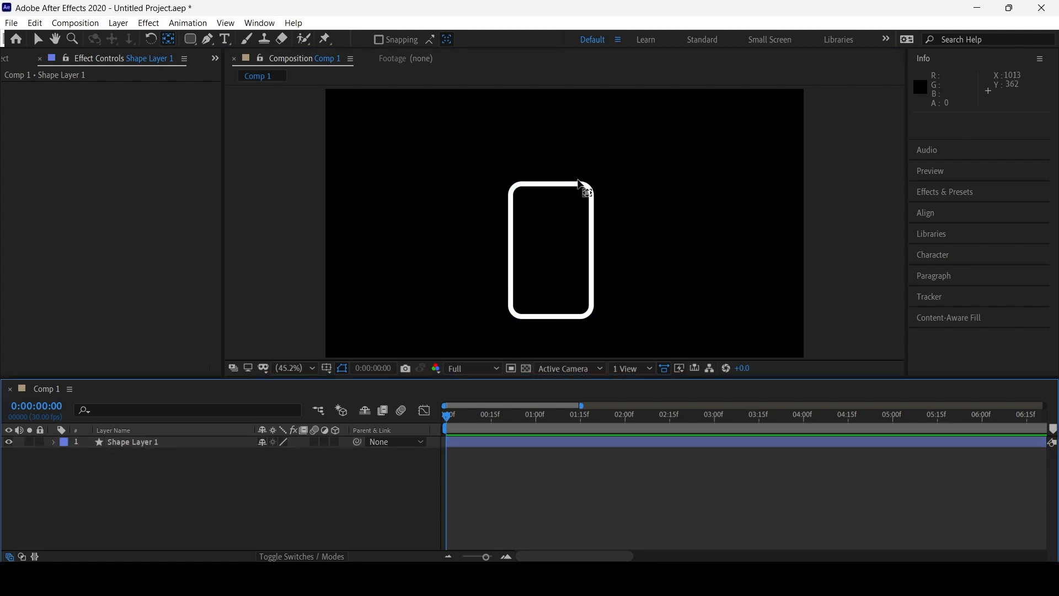
Draw a small, wide rounded rectangle as a battery cap on the large rectangle's top edge, on its own shape layer.
{"action": "key", "text": "period"}
{"action": "key", "text": "period"}
{"action": "key", "text": "period"}
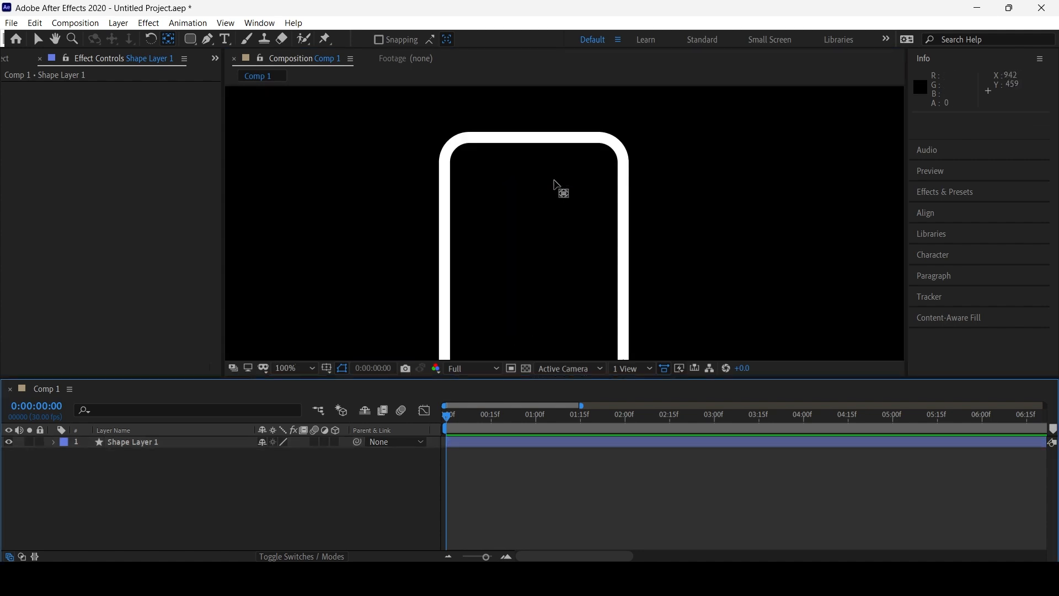
{"action": "key", "text": "q"}
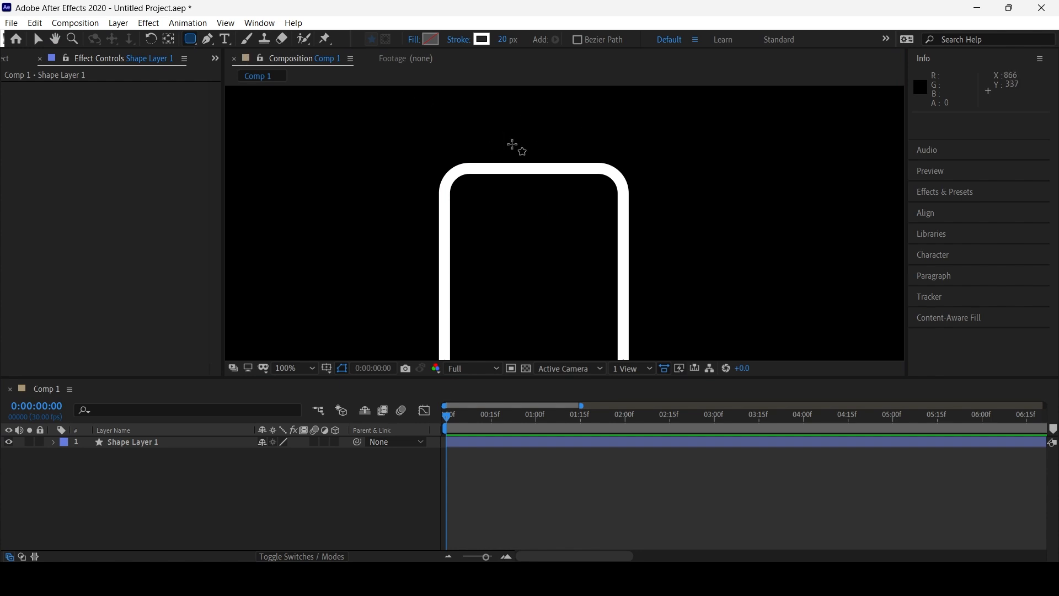
{"action": "left_click_drag", "start_coordinate": [504, 136], "coordinate": [564, 166]}
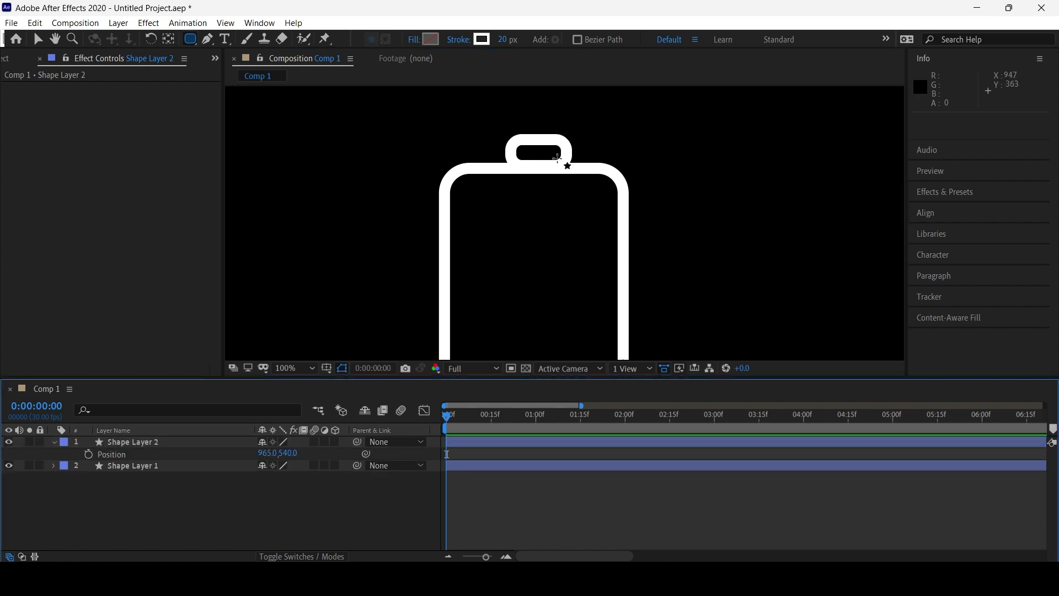
{"action": "key", "text": "v"}
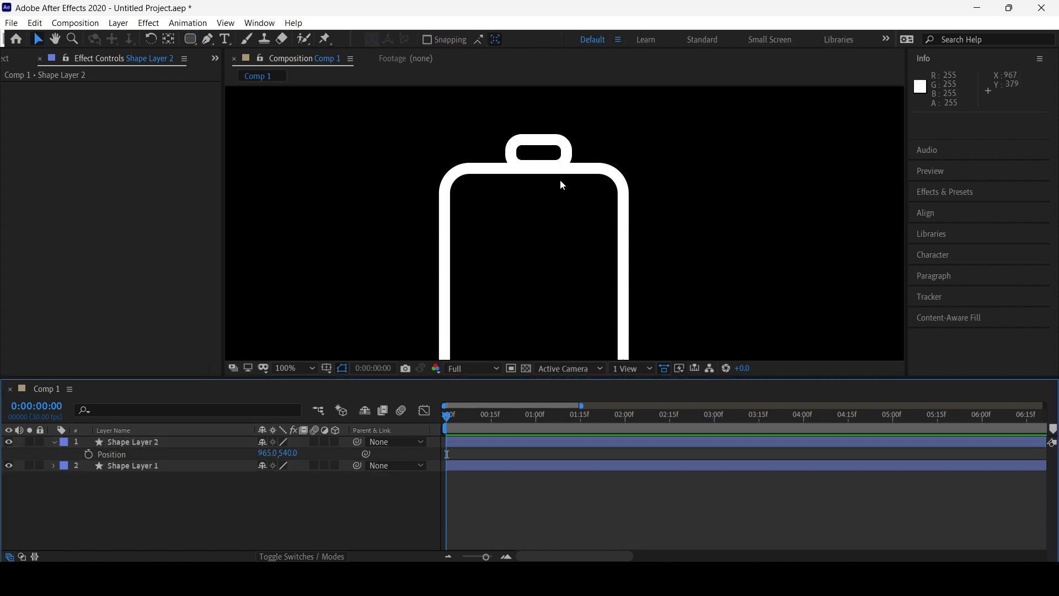
Shift the small cap rectangle horizontally to X position 959 and set its scale to 96%.
{"action": "left_click", "coordinate": [159, 442]}
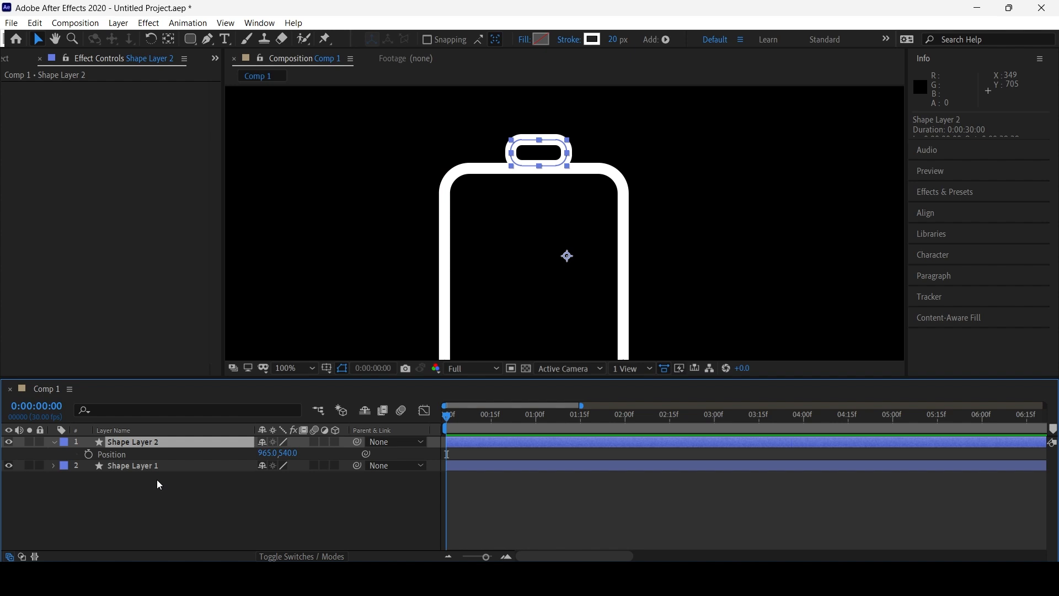
{"action": "key", "text": "p"}
{"action": "key", "text": "p"}
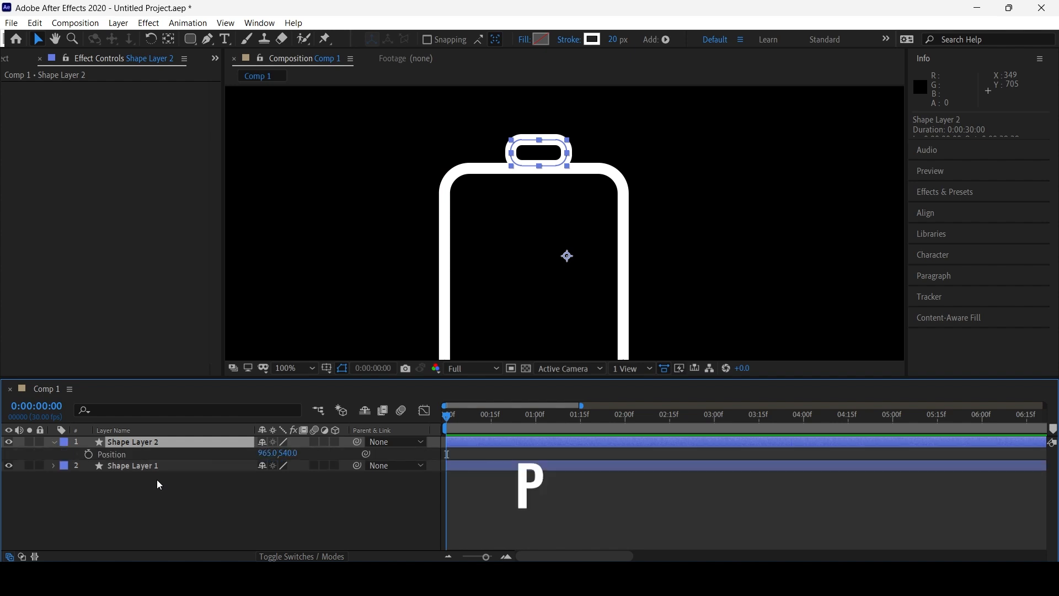
{"action": "left_click_drag", "start_coordinate": [267, 453], "coordinate": [263, 452]}
{"action": "key", "text": "p"}
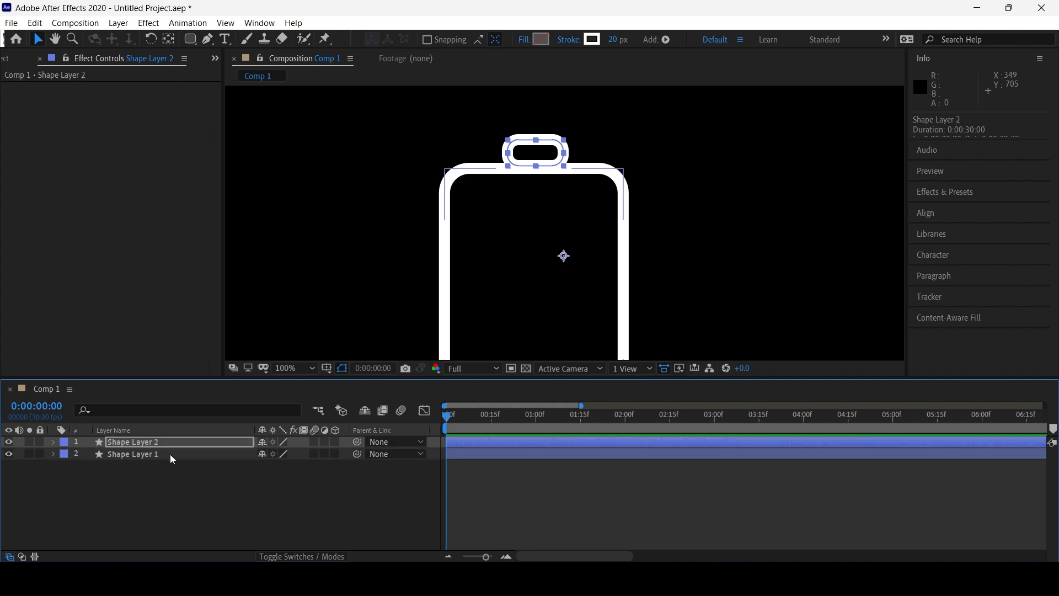
{"action": "key", "text": "s"}
{"action": "left_click_drag", "start_coordinate": [277, 453], "coordinate": [277, 453]}
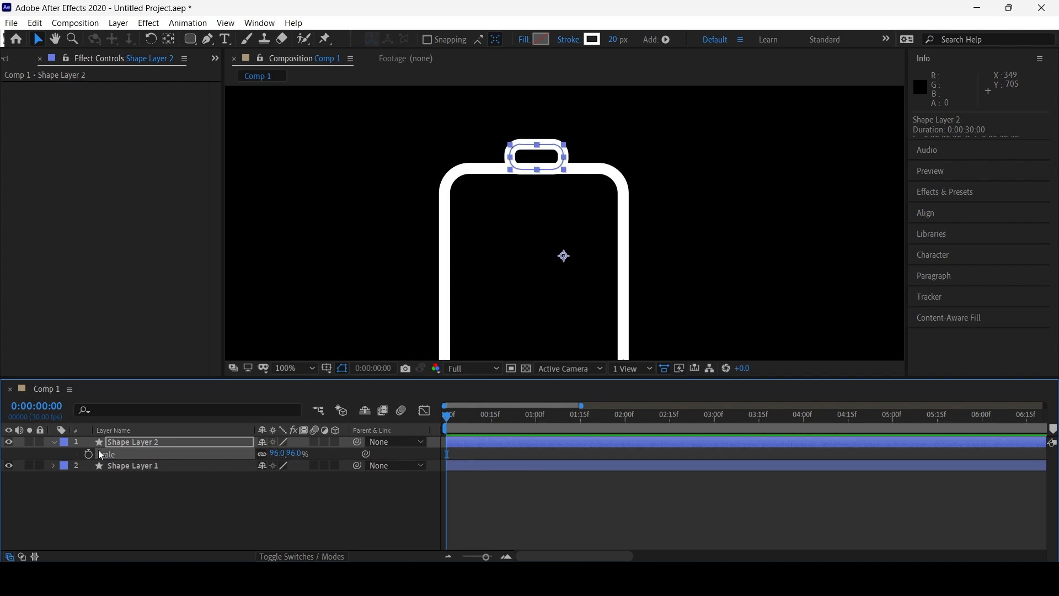
Try rotating the small cap rectangle to 49° and undo the rotation.
{"action": "key", "text": "r"}
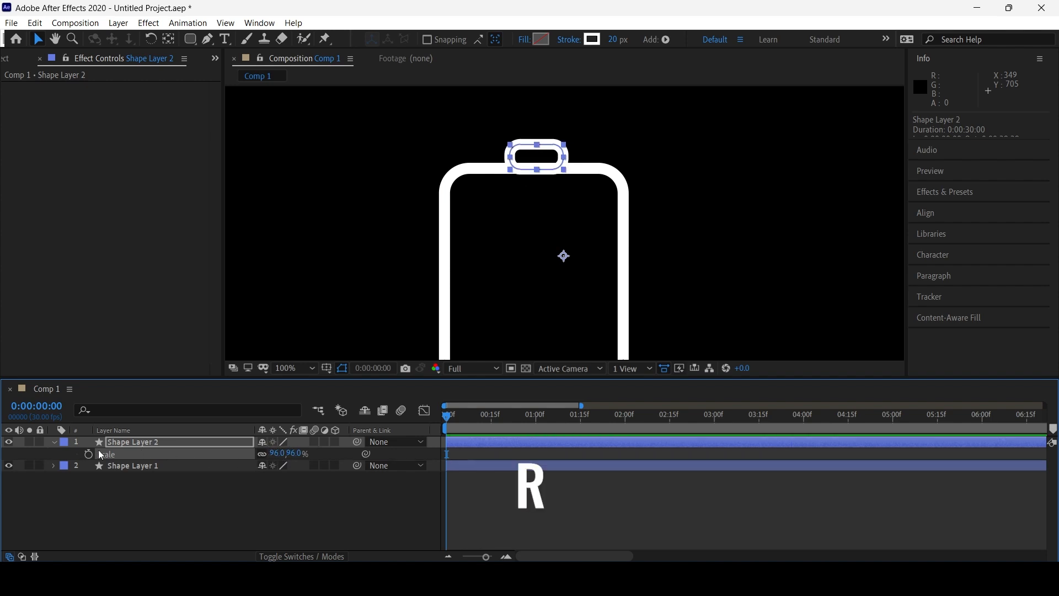
{"action": "left_click_drag", "start_coordinate": [281, 454], "coordinate": [317, 454]}
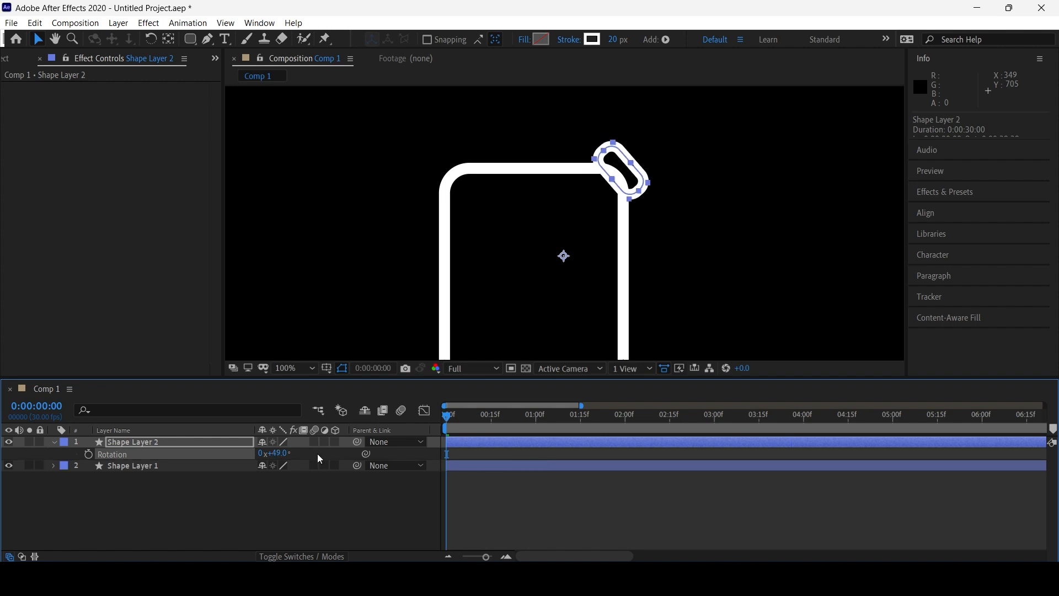
{"action": "key", "text": "ctrl+z"}
{"action": "left_click", "coordinate": [252, 521]}
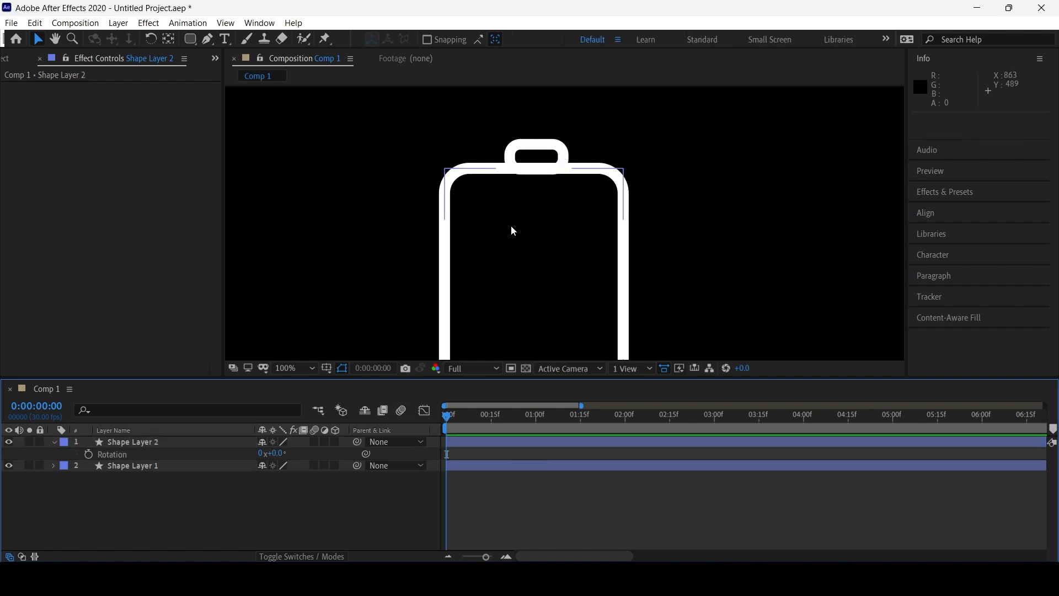
Set the small cap rectangle's position to 956, 535 so it sits centered on the battery body's top edge.
{"action": "left_click", "coordinate": [131, 442]}
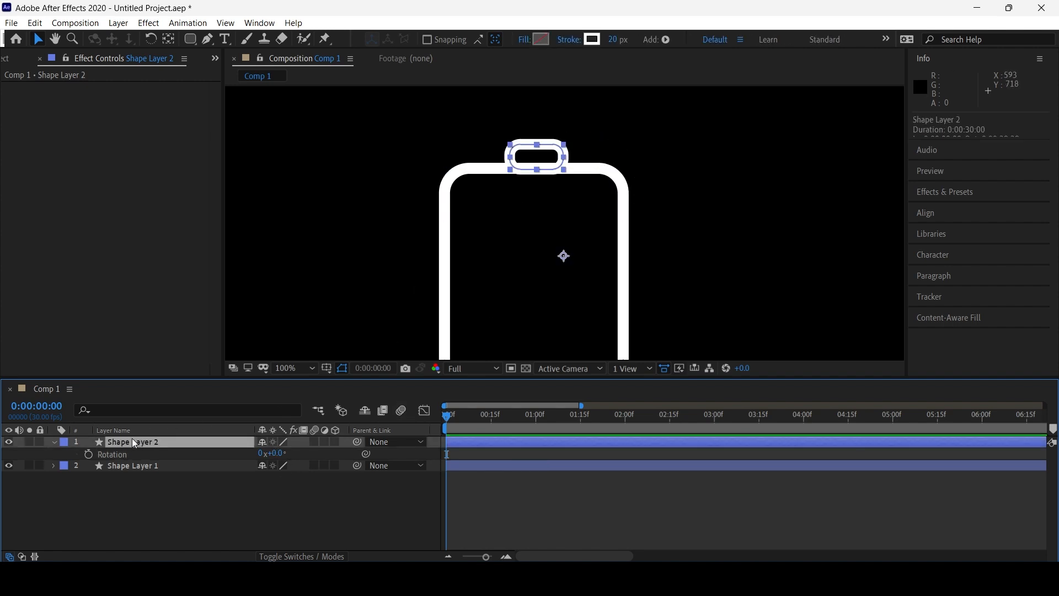
{"action": "key", "text": "p"}
{"action": "left_click_drag", "start_coordinate": [294, 456], "coordinate": [290, 455]}
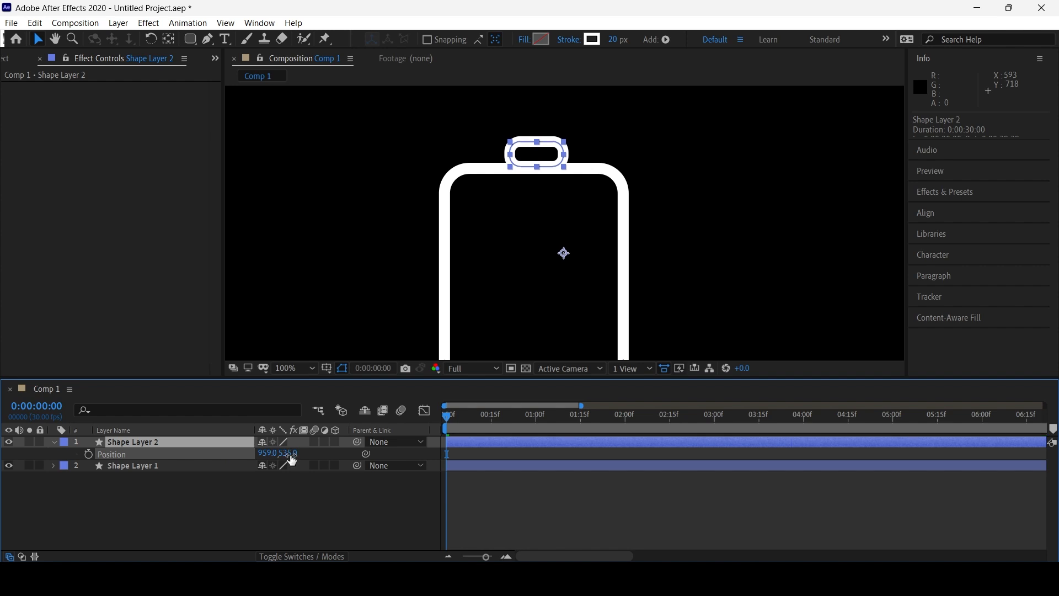
{"action": "left_click", "coordinate": [514, 478]}
{"action": "key", "text": "comma"}
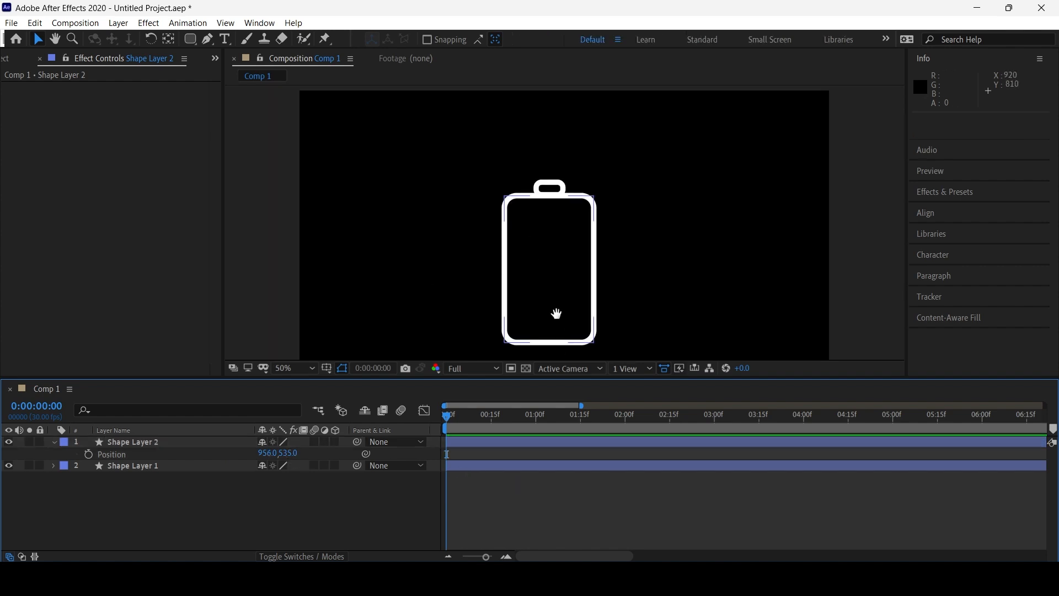
{"action": "left_click_drag", "start_coordinate": [556, 313], "coordinate": [536, 275]}
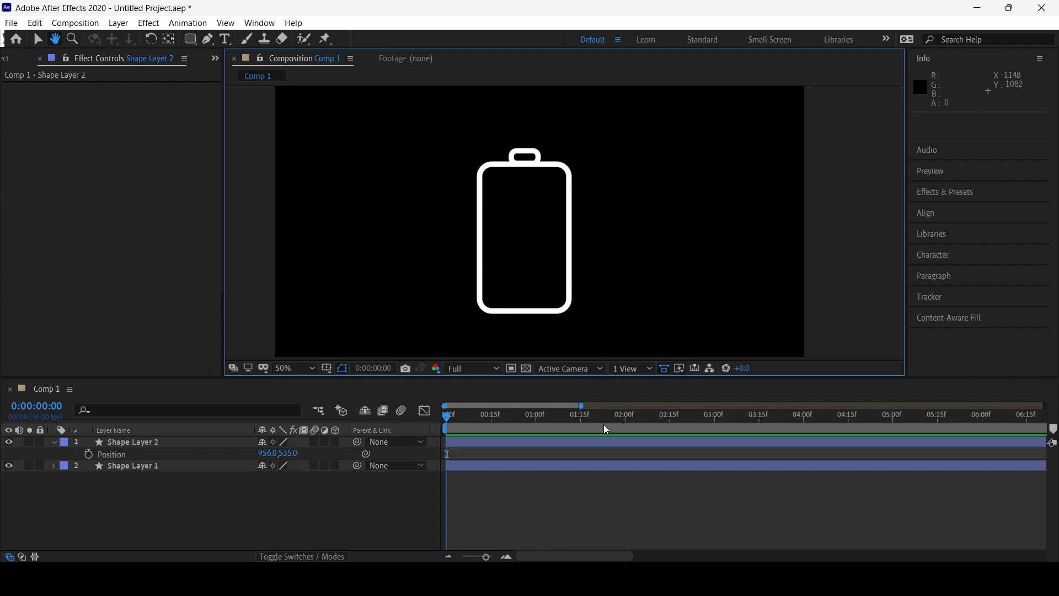
{"action": "key", "text": "v"}
{"action": "left_click", "coordinate": [55, 443]}
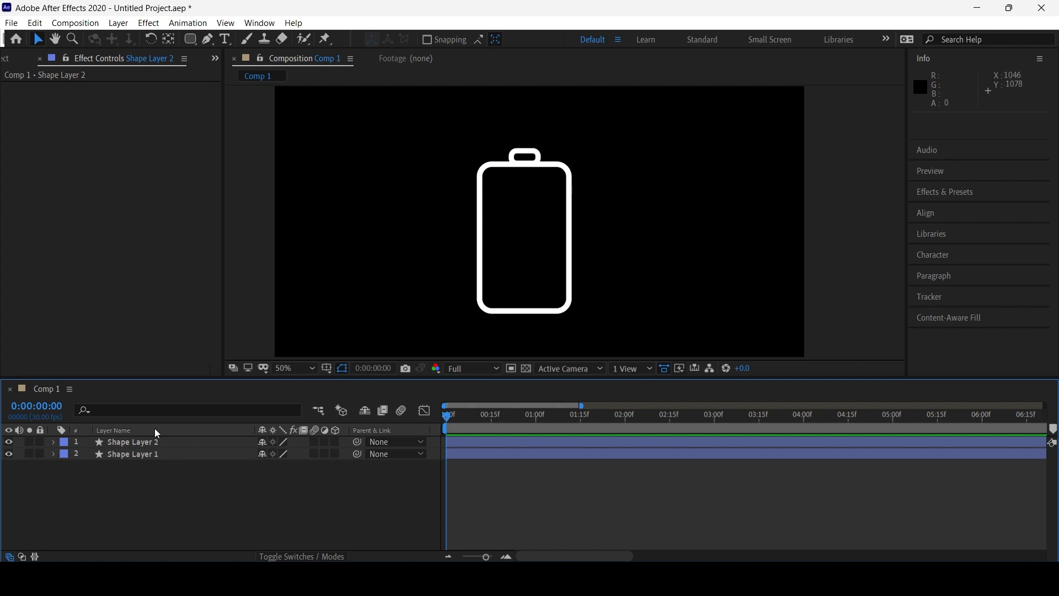
Rename the large rounded rectangle's layer, Shape Layer 1, as "Outline battery".
{"action": "left_click", "coordinate": [156, 456]}
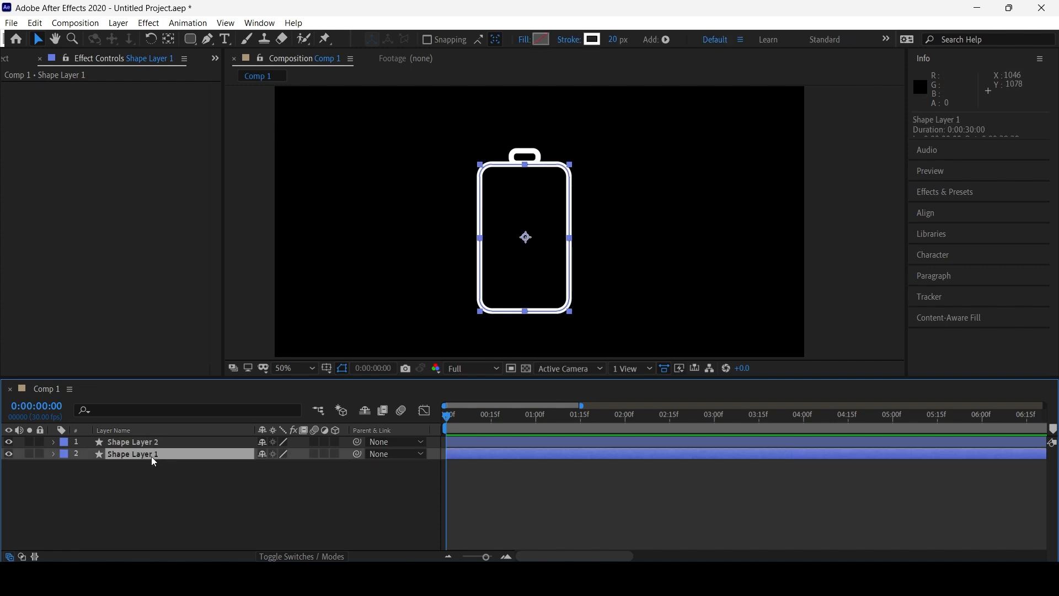
{"action": "key", "text": "Return"}
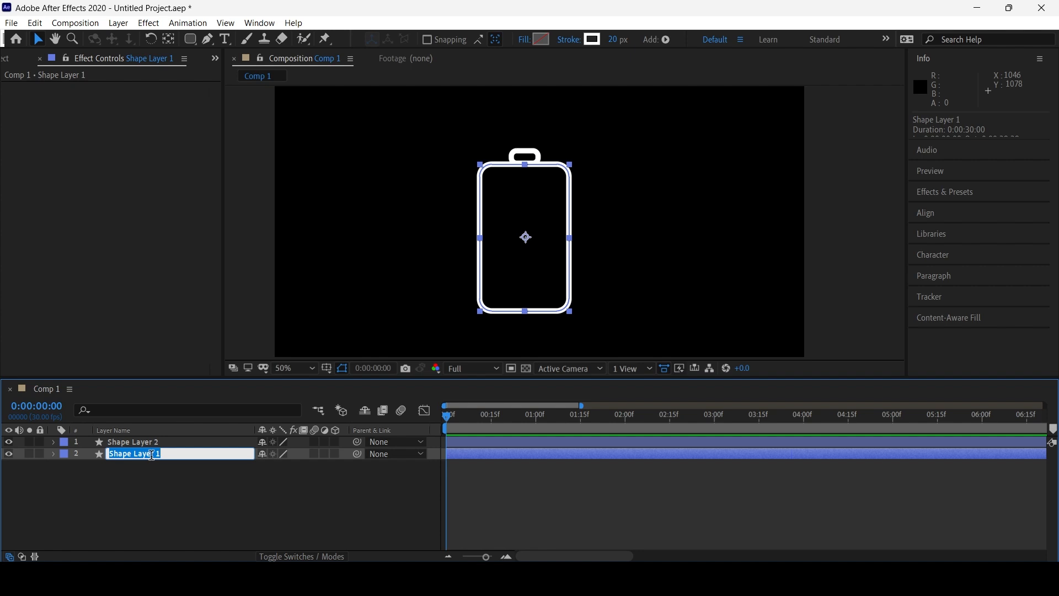
{"action": "type", "text": "Outline battery"}
{"action": "key", "text": "Return"}
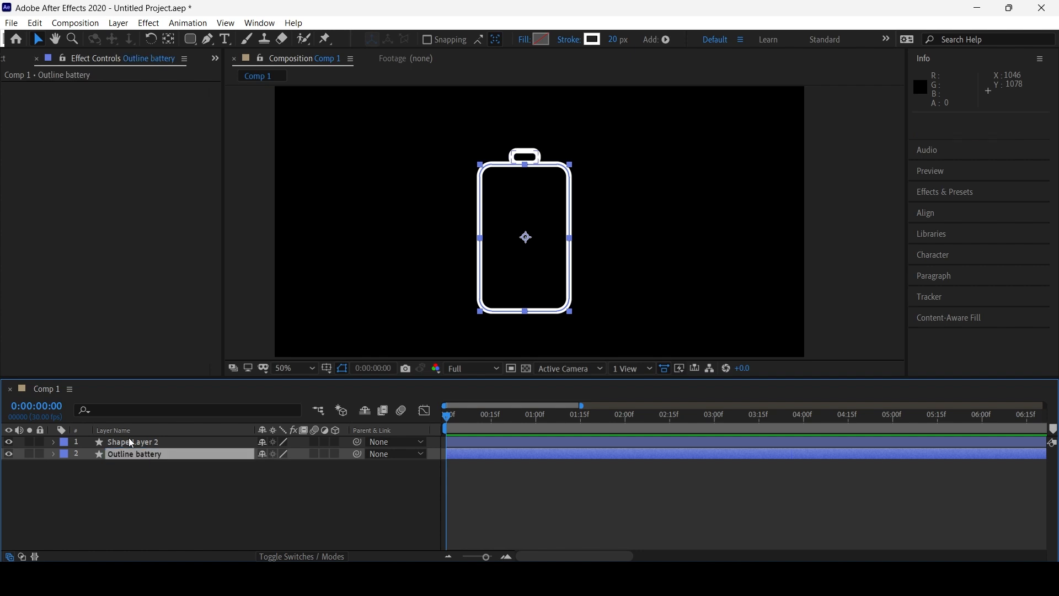
Rename the small cap rectangle's layer, Shape Layer 2, as "Cap battery".
{"action": "left_click", "coordinate": [129, 440]}
{"action": "key", "text": "Return"}
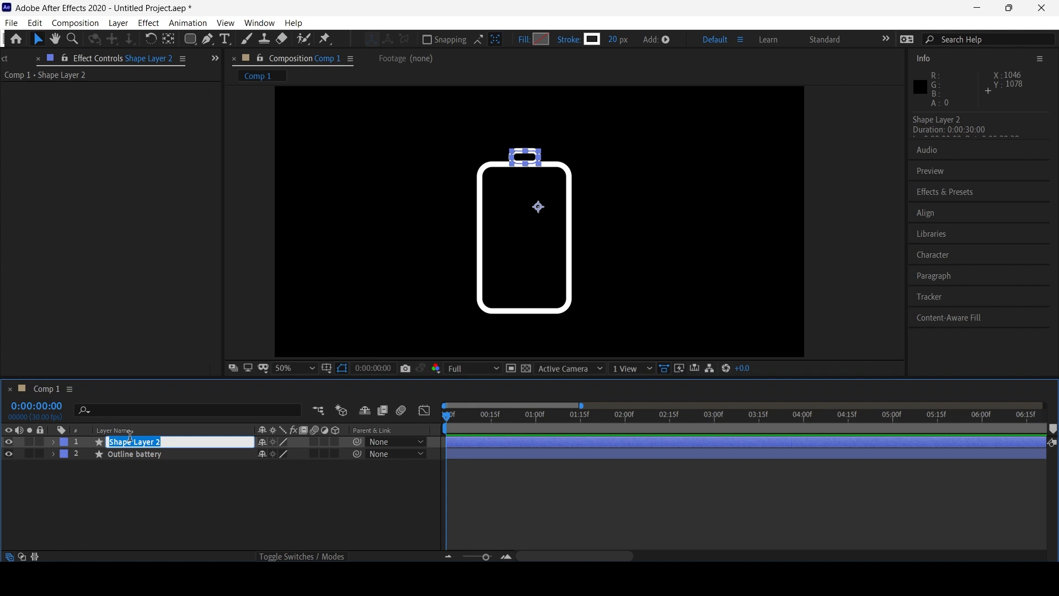
{"action": "type", "text": "c"}
{"action": "type", "text": "Cap ba"}
{"action": "type", "text": "ttery"}
{"action": "key", "text": "Return"}
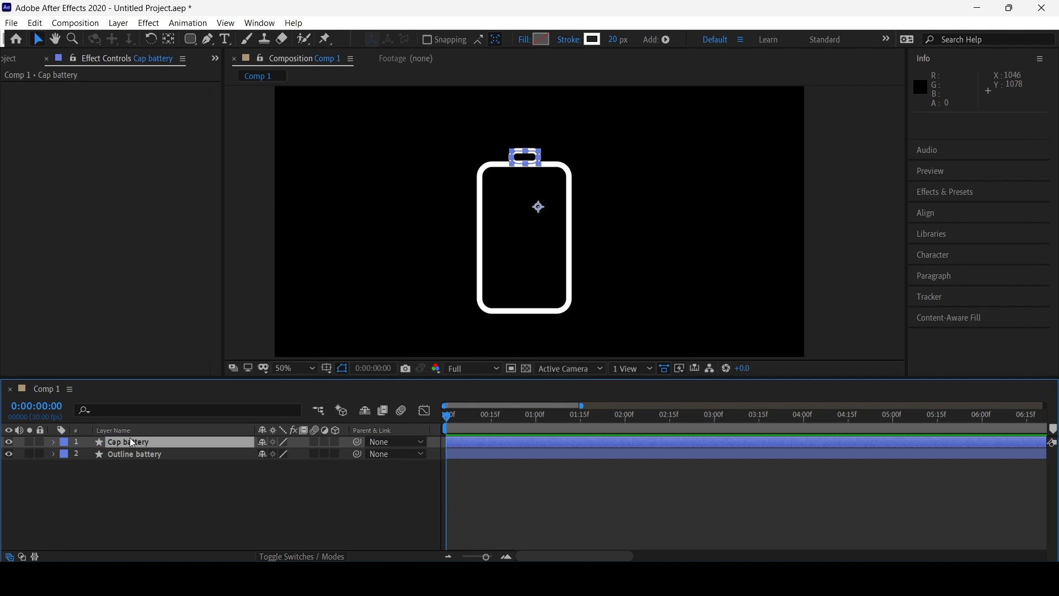
Duplicate the Outline battery layer and rename the copy as "Fill battery".
{"action": "left_click", "coordinate": [175, 455]}
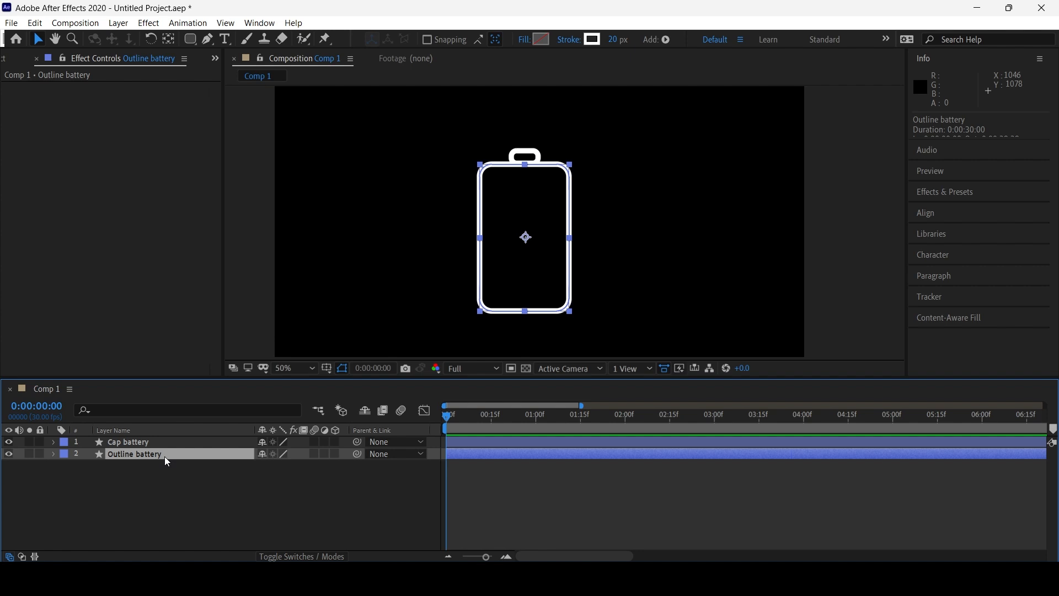
{"action": "key", "text": "ctrl+d"}
{"action": "key", "text": "Return"}
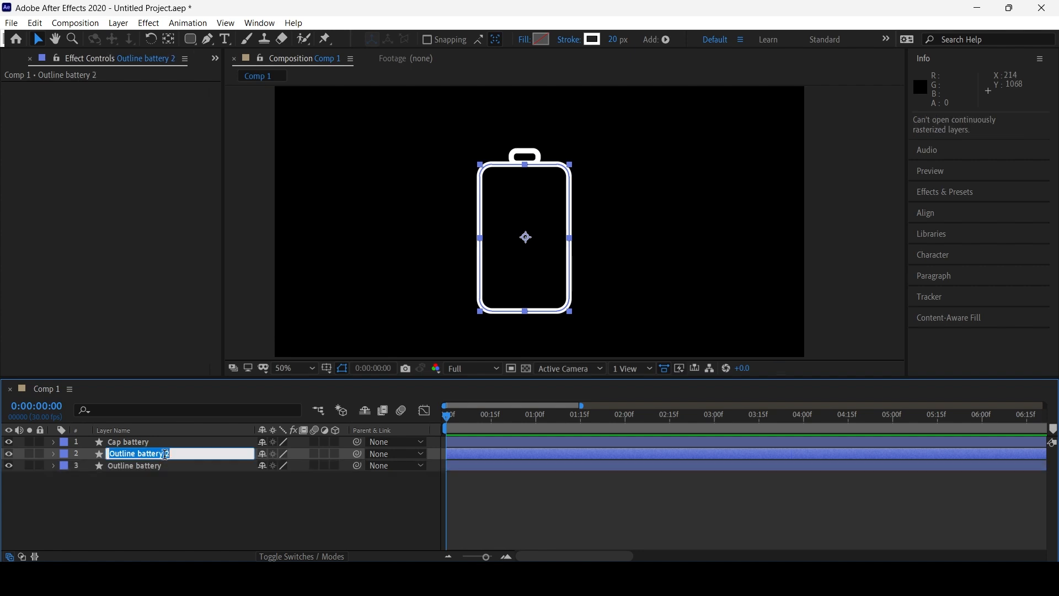
{"action": "left_click", "coordinate": [136, 454]}
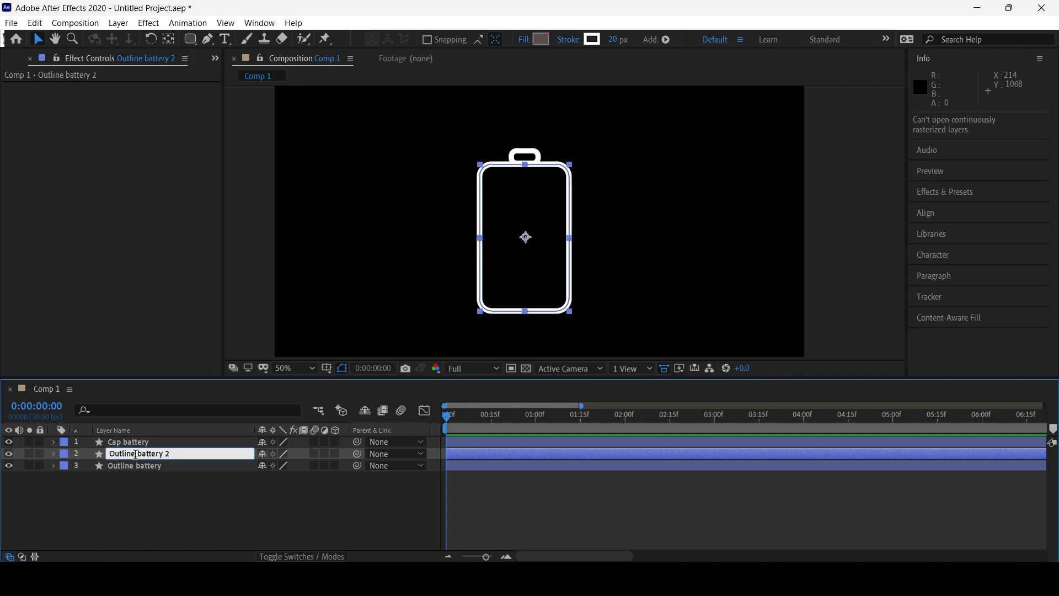
{"action": "key", "text": "BackSpace"}
{"action": "key", "text": "BackSpace"}
{"action": "key", "text": "BackSpace"}
{"action": "key", "text": "BackSpace"}
{"action": "key", "text": "BackSpace"}
{"action": "key", "text": "BackSpace"}
{"action": "key", "text": "BackSpace"}
{"action": "type", "text": "Fill"}
{"action": "key", "text": "End"}
{"action": "key", "text": "BackSpace"}
{"action": "key", "text": "BackSpace"}
{"action": "key", "text": "Return"}
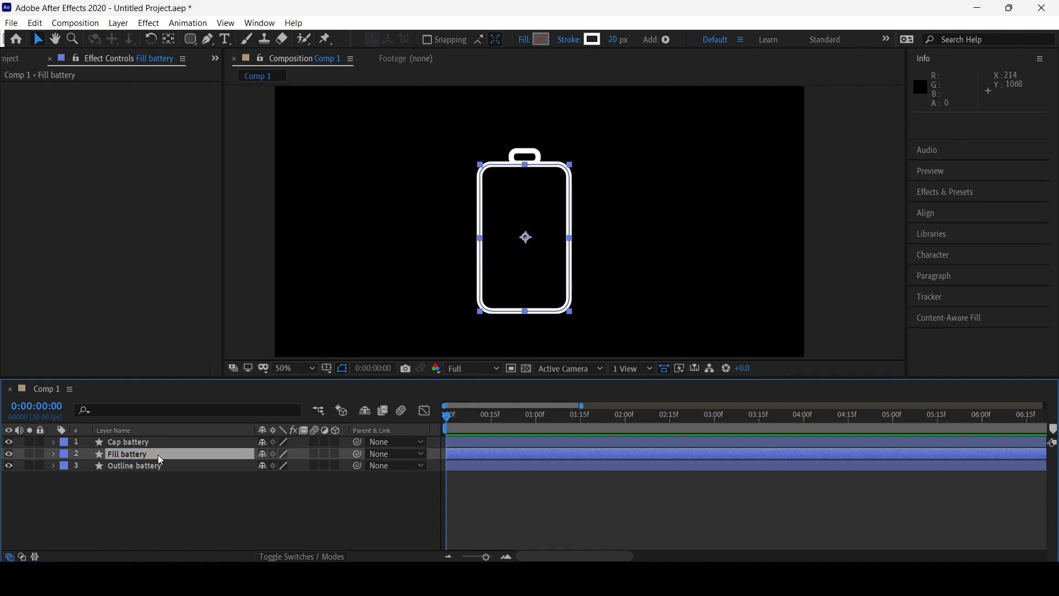
Move the Fill battery layer below Outline battery and set its stroke width to 0 px.
{"action": "left_click_drag", "start_coordinate": [149, 454], "coordinate": [144, 473]}
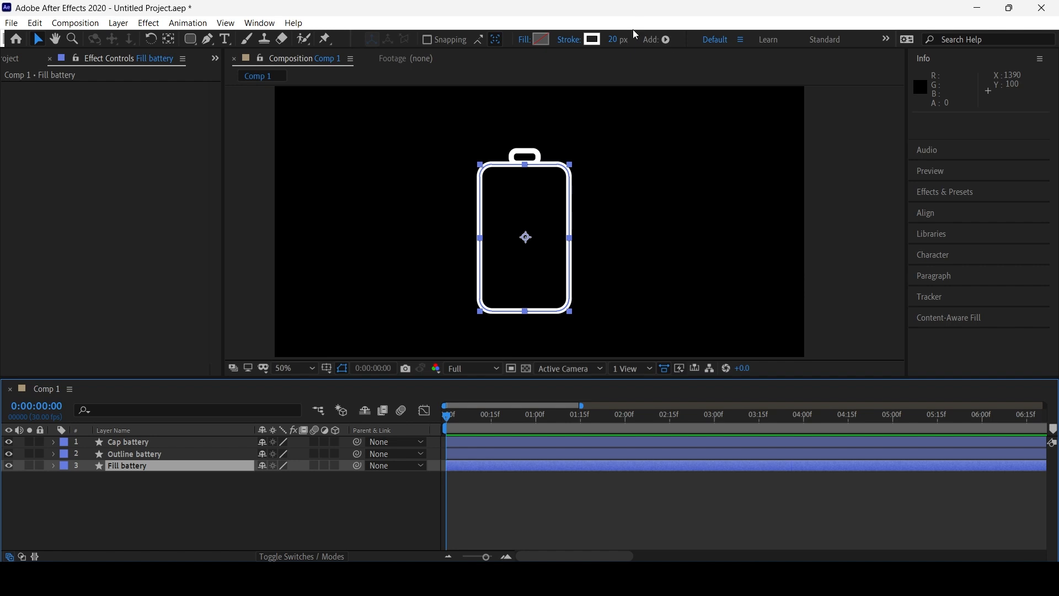
{"action": "left_click_drag", "start_coordinate": [616, 39], "coordinate": [557, 39]}
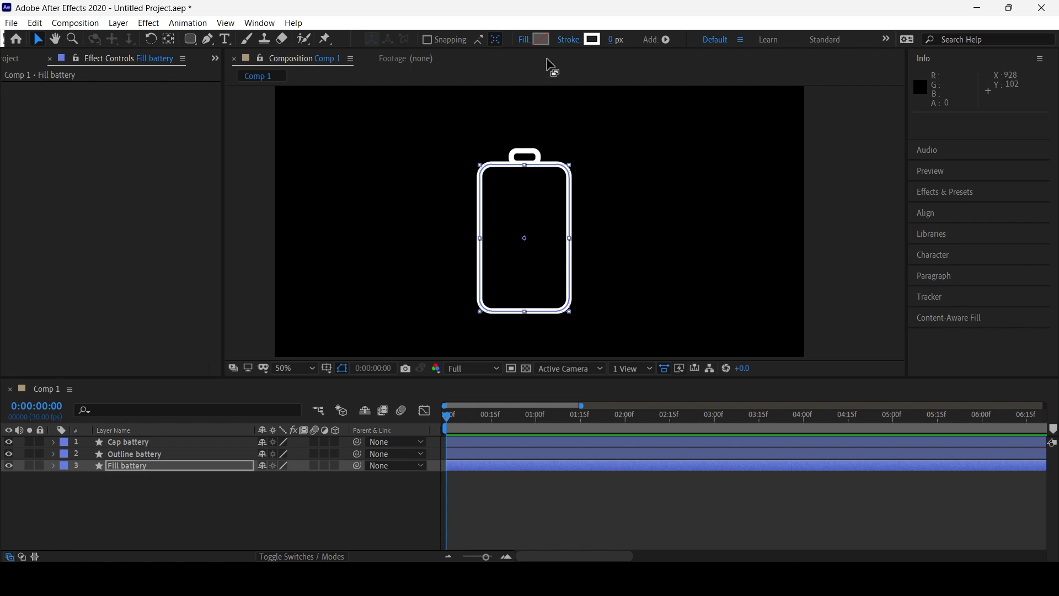
Set the Fill battery layer's fill color to blue 0049FF.
{"action": "left_click", "coordinate": [541, 39]}
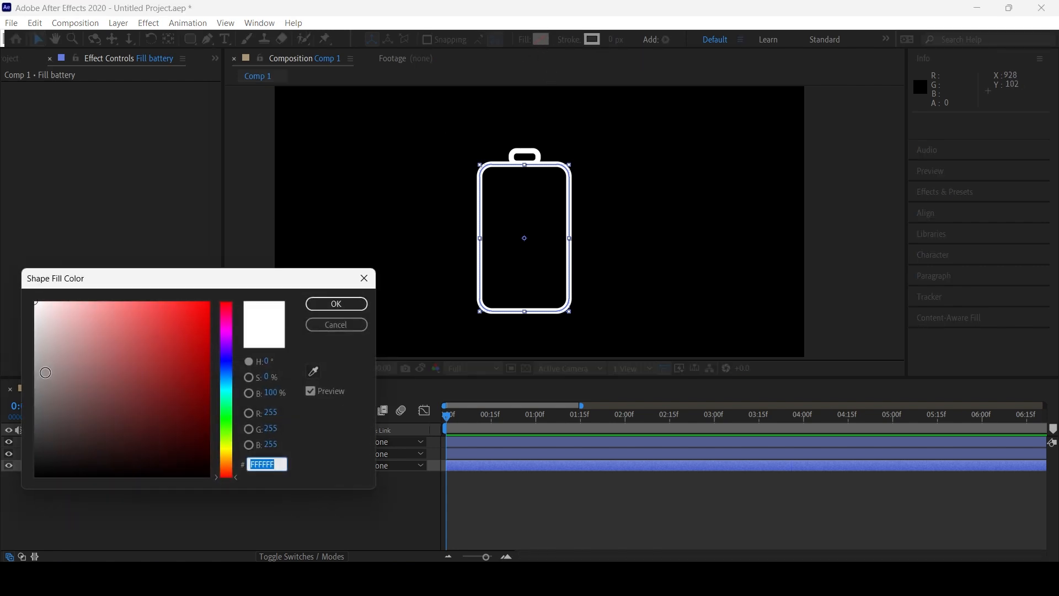
{"action": "type", "text": "FF0000"}
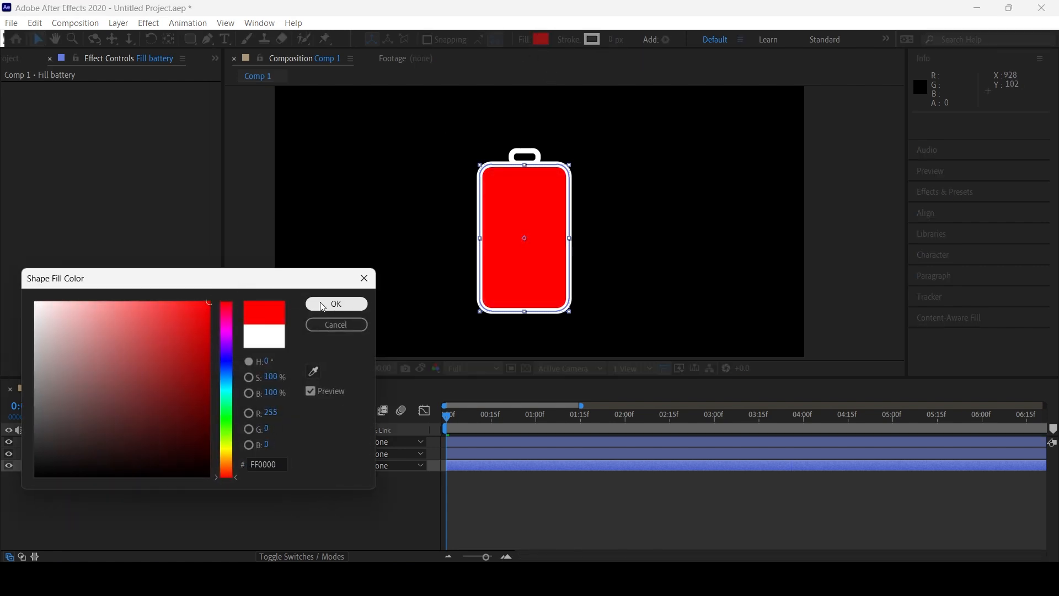
{"action": "left_click_drag", "start_coordinate": [230, 474], "coordinate": [253, 362]}
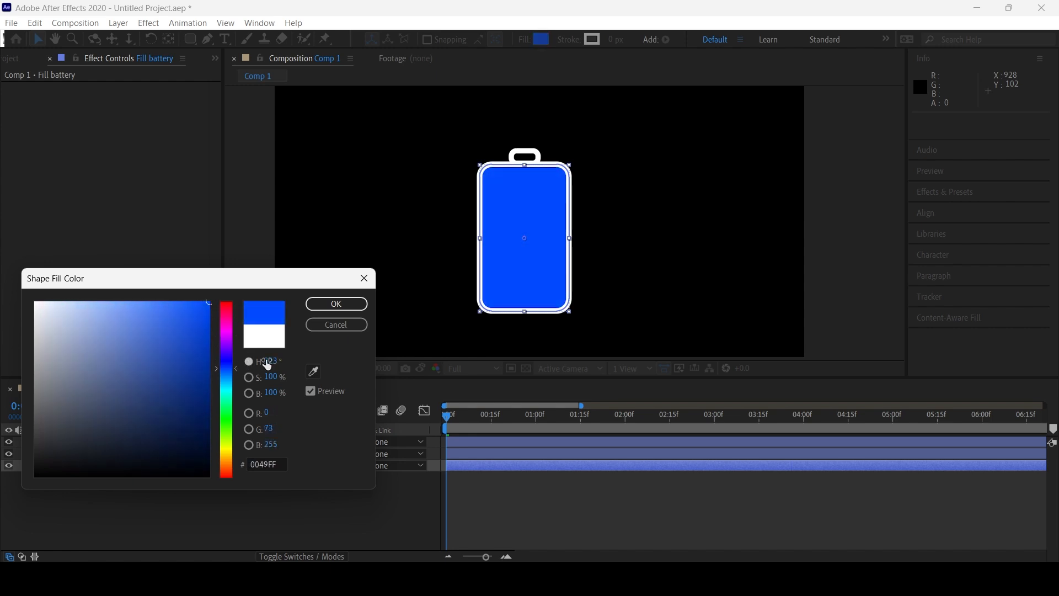
{"action": "left_click", "coordinate": [337, 304]}
{"action": "left_click", "coordinate": [369, 480]}
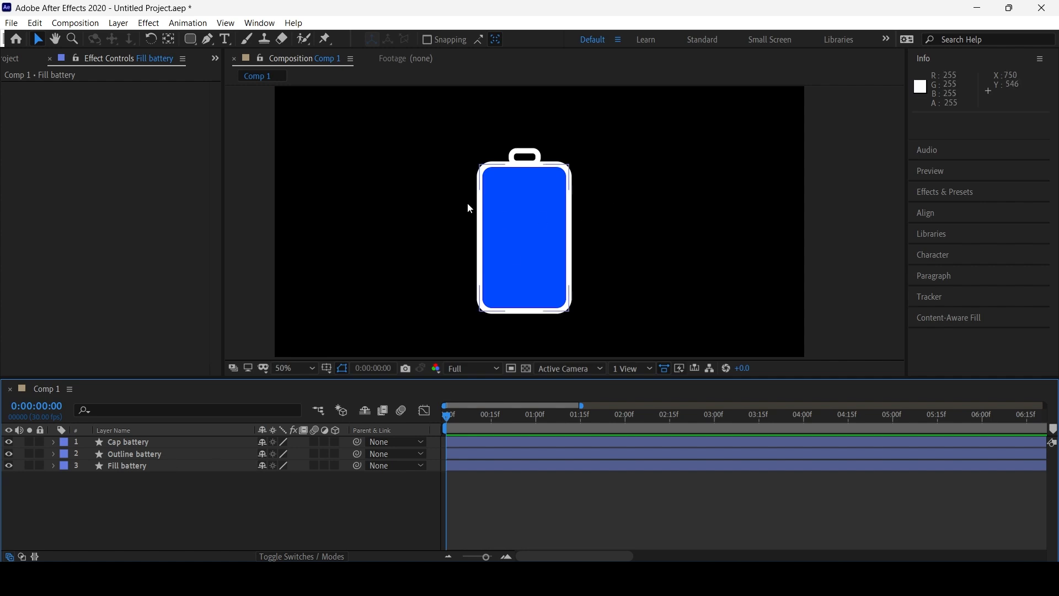
Toggle the visibility of the Fill battery and Outline battery layers to check what each one shows.
{"action": "left_click", "coordinate": [9, 466]}
{"action": "left_click", "coordinate": [9, 466]}
{"action": "left_click", "coordinate": [9, 454]}
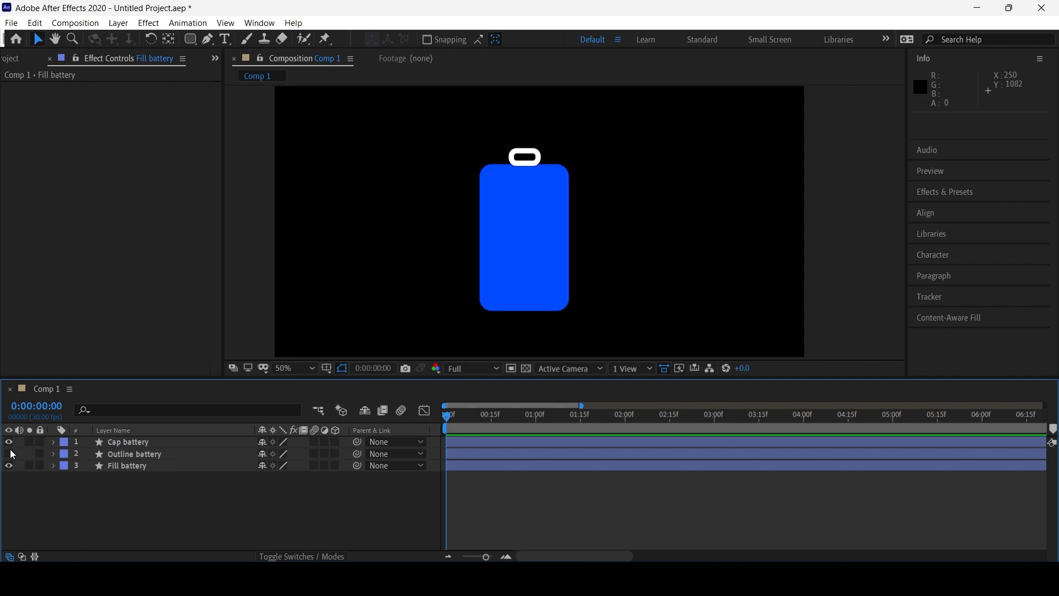
{"action": "left_click", "coordinate": [10, 450]}
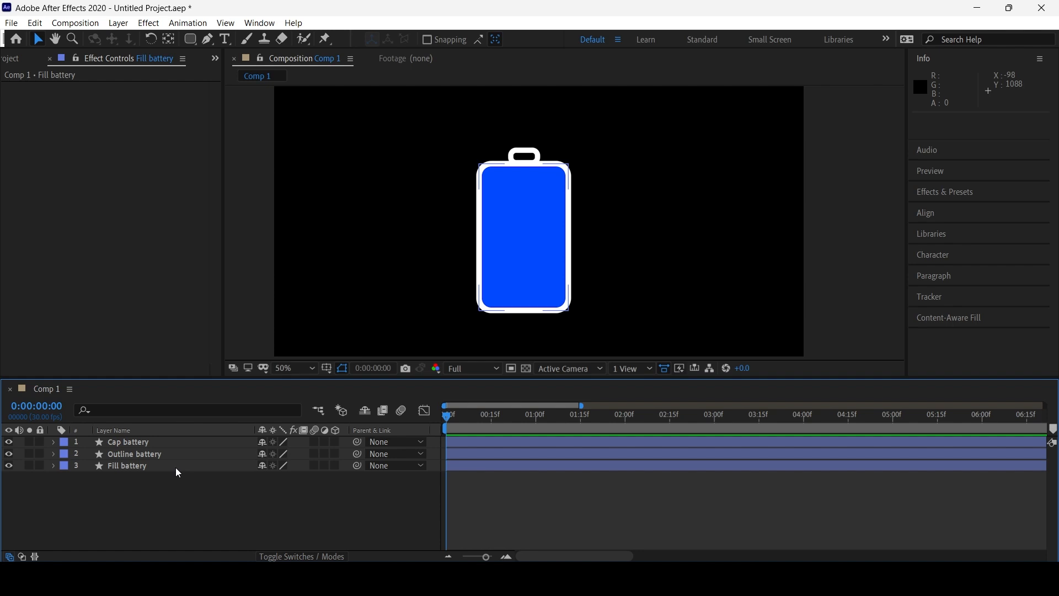
Select the Outline, Fill and Cap battery layers one at a time to examine them as separate objects.
{"action": "left_click", "coordinate": [193, 451]}
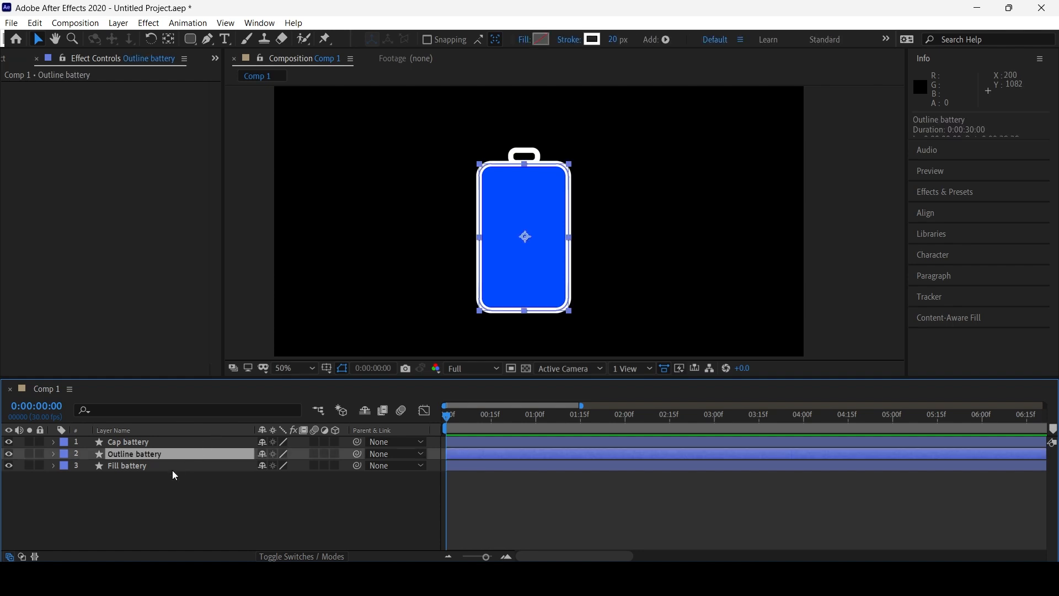
{"action": "left_click", "coordinate": [172, 468]}
{"action": "left_click", "coordinate": [164, 453]}
{"action": "left_click", "coordinate": [166, 447]}
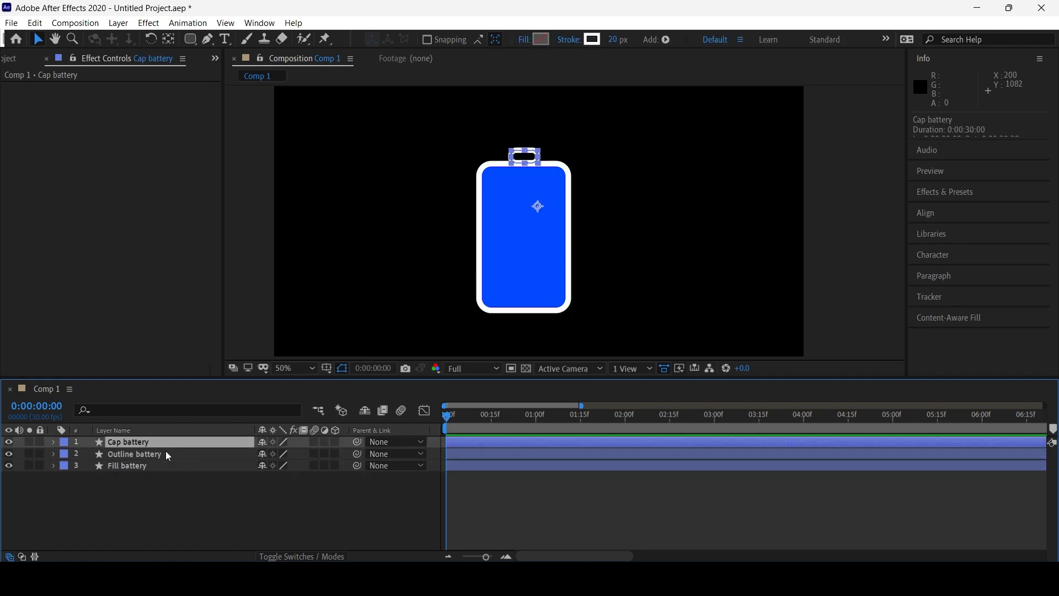
{"action": "left_click", "coordinate": [166, 469]}
{"action": "left_click", "coordinate": [169, 454]}
{"action": "left_click", "coordinate": [170, 442]}
Try stretching the Cap battery upward and moving the Outline battery sideways on their own, and undo both changes.
{"action": "left_click_drag", "start_coordinate": [488, 136], "coordinate": [530, 138]}
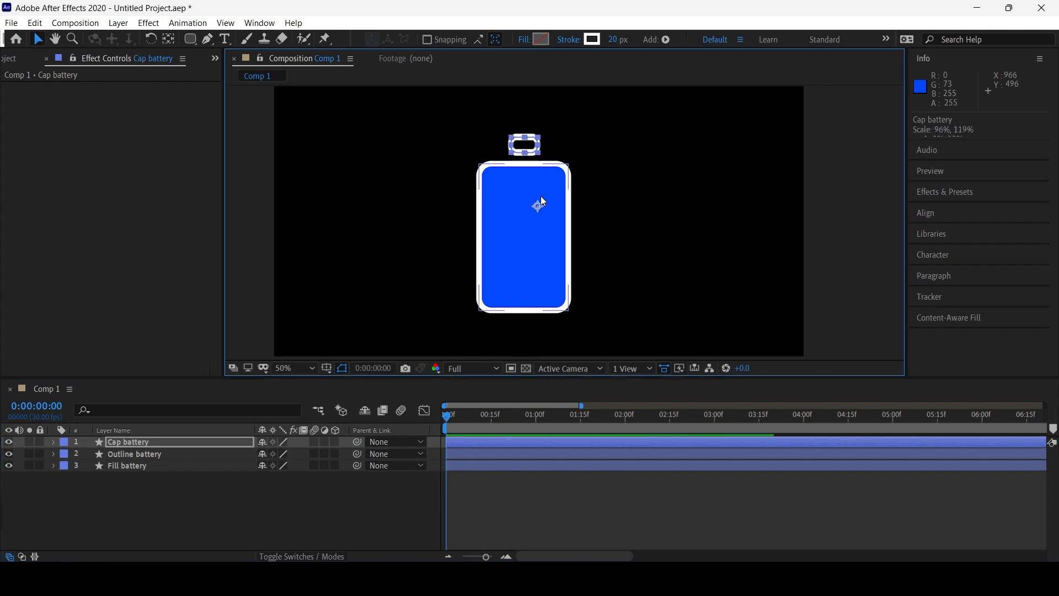
{"action": "left_click_drag", "start_coordinate": [541, 196], "coordinate": [597, 196]}
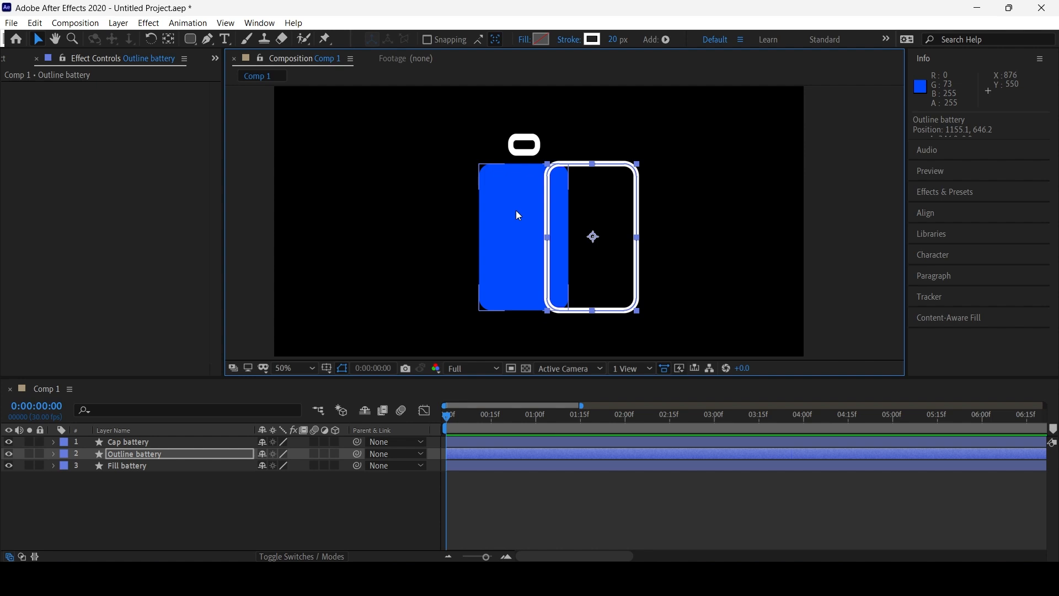
{"action": "key", "text": "ctrl+z"}
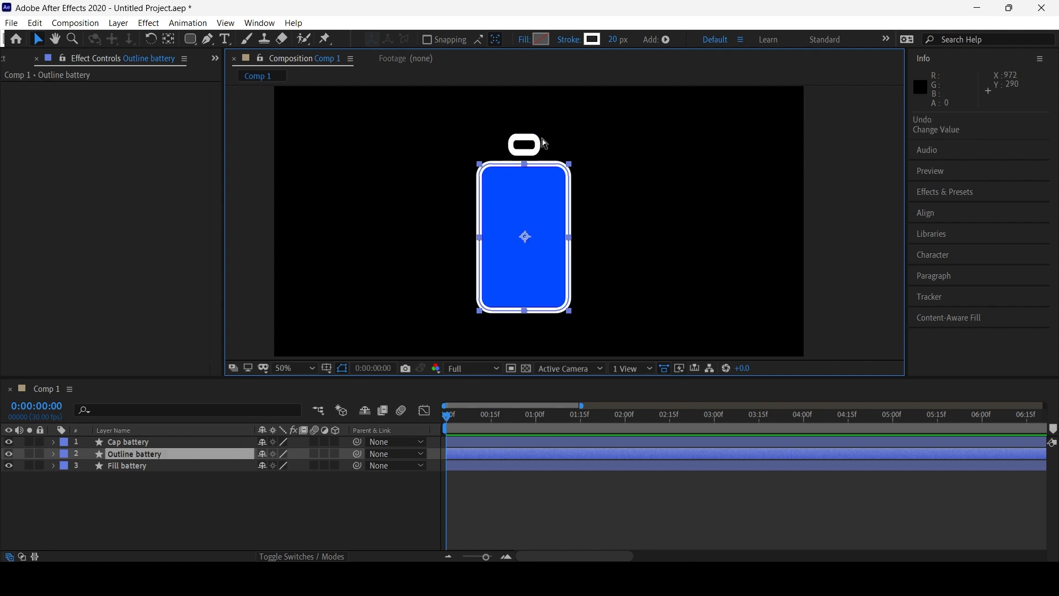
{"action": "key", "text": "ctrl+z"}
{"action": "left_click", "coordinate": [196, 479]}
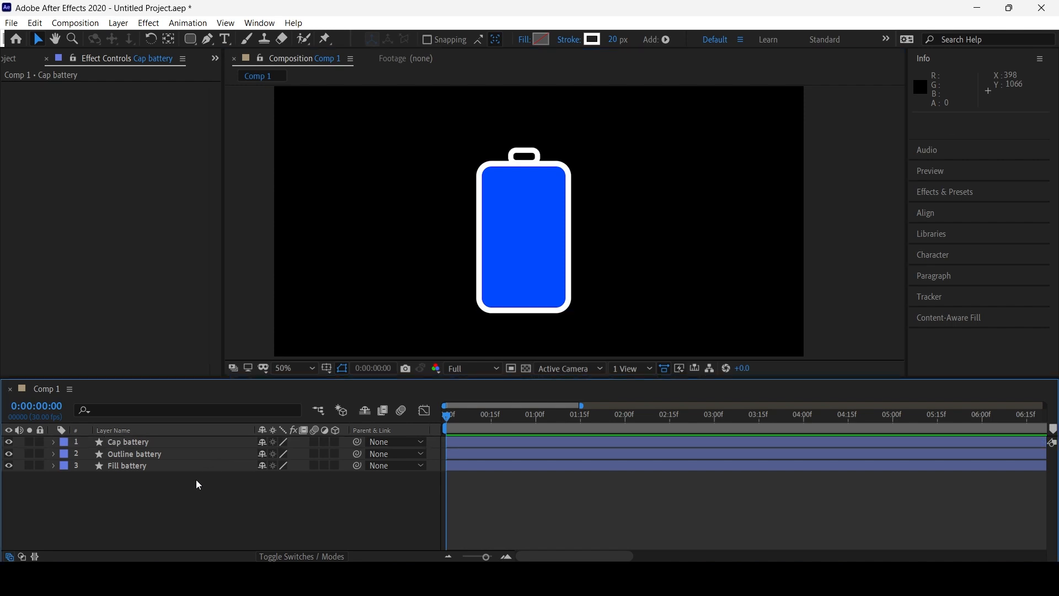
Pre-compose the Cap, Outline and Fill battery layers into a new composition named "Battery", moving all attributes into it.
{"action": "left_click", "coordinate": [187, 466]}
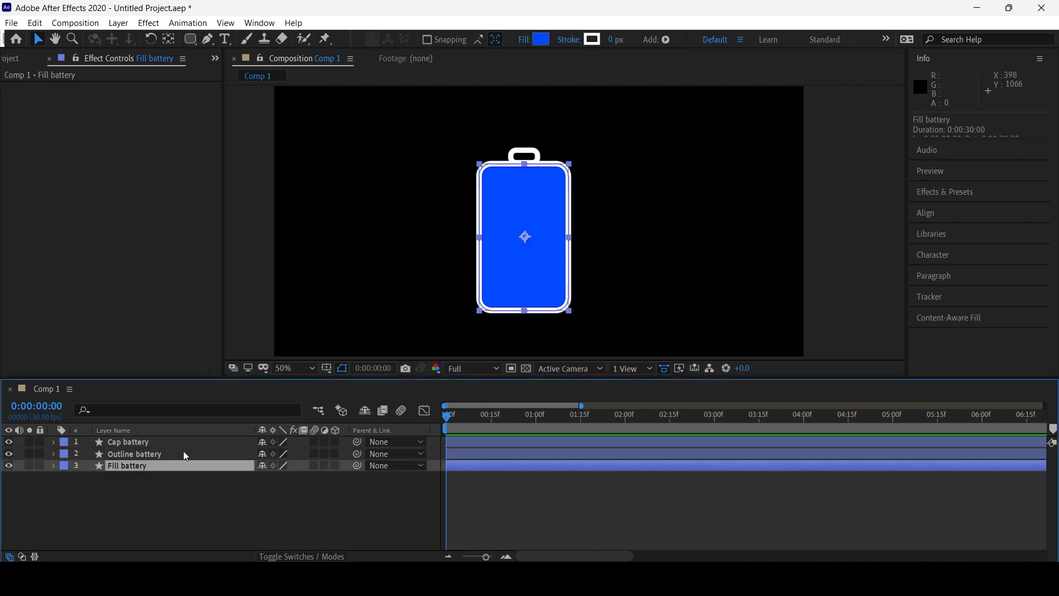
{"action": "left_click_drag", "start_coordinate": [188, 475], "coordinate": [180, 439]}
{"action": "right_click", "coordinate": [180, 439]}
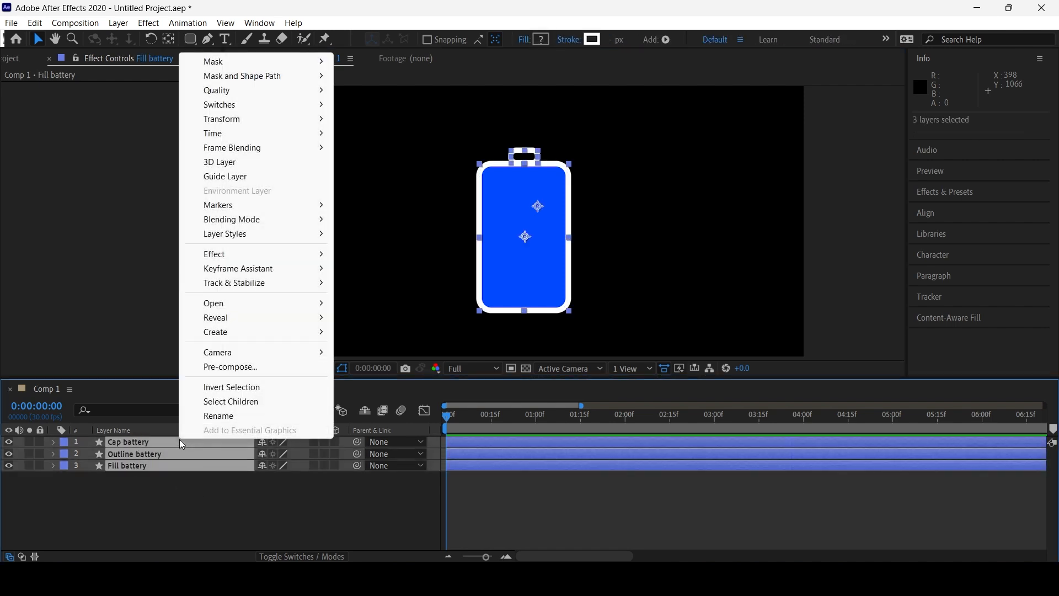
{"action": "left_click", "coordinate": [234, 368]}
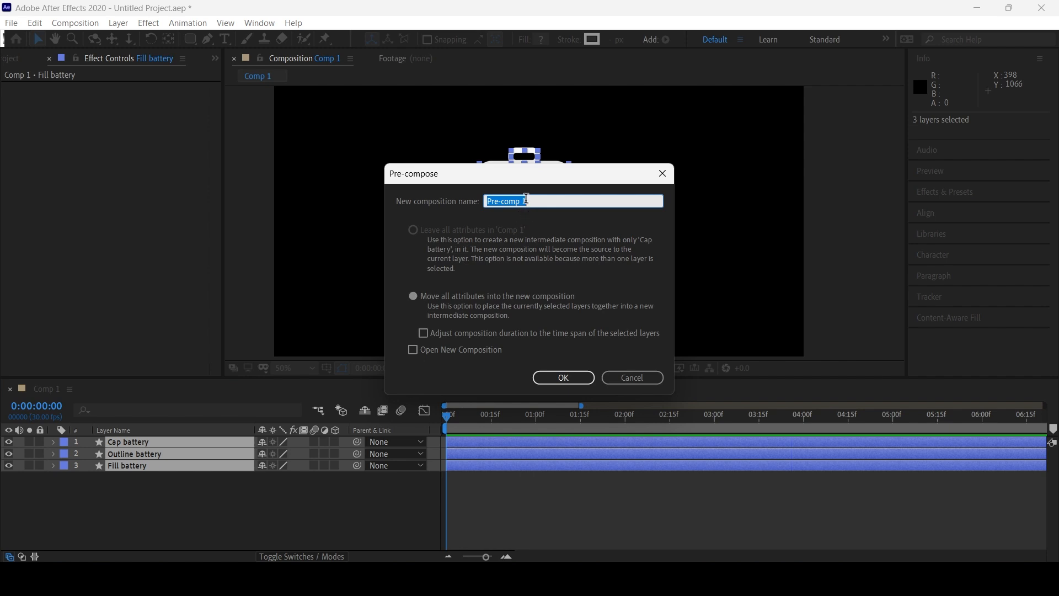
{"action": "type", "text": "Battery"}
{"action": "left_click", "coordinate": [554, 378]}
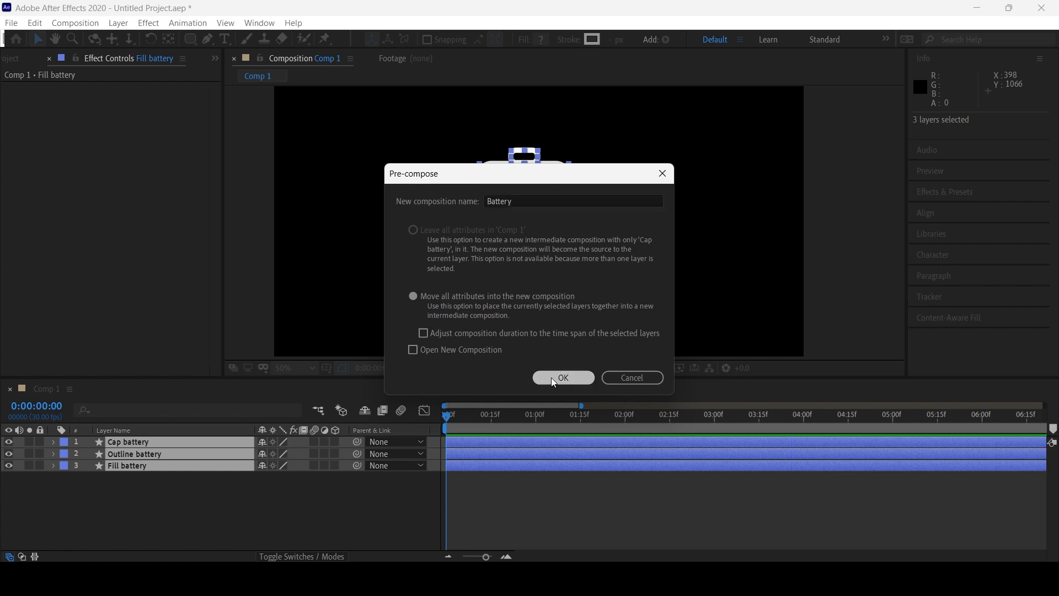
Try moving the Battery composition layer around the frame as one piece, and restore its original position.
{"action": "left_click_drag", "start_coordinate": [539, 289], "coordinate": [541, 254]}
{"action": "left_click_drag", "start_coordinate": [504, 259], "coordinate": [522, 245]}
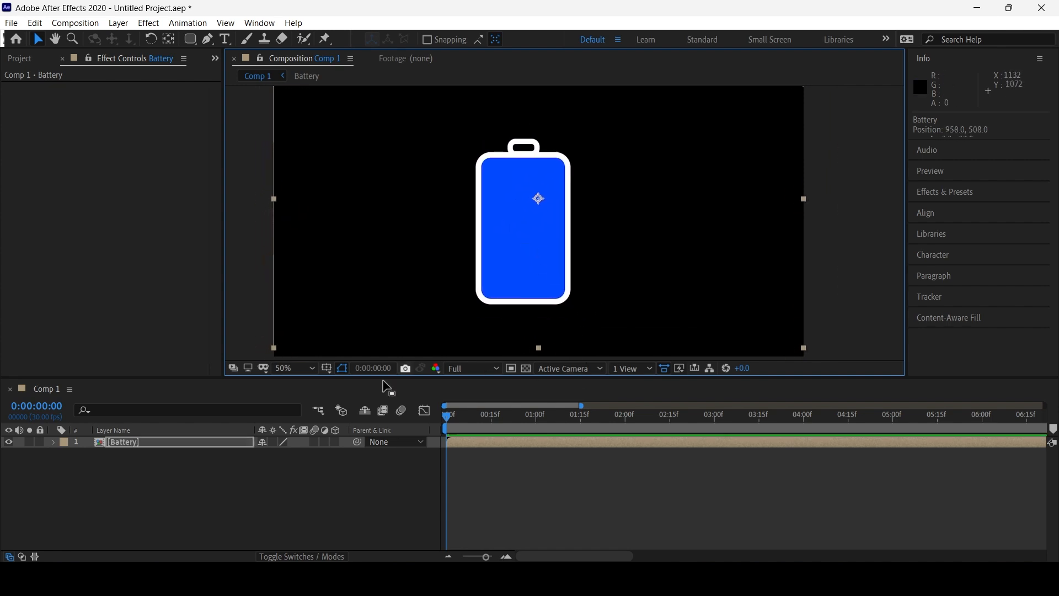
{"action": "left_click", "coordinate": [130, 402]}
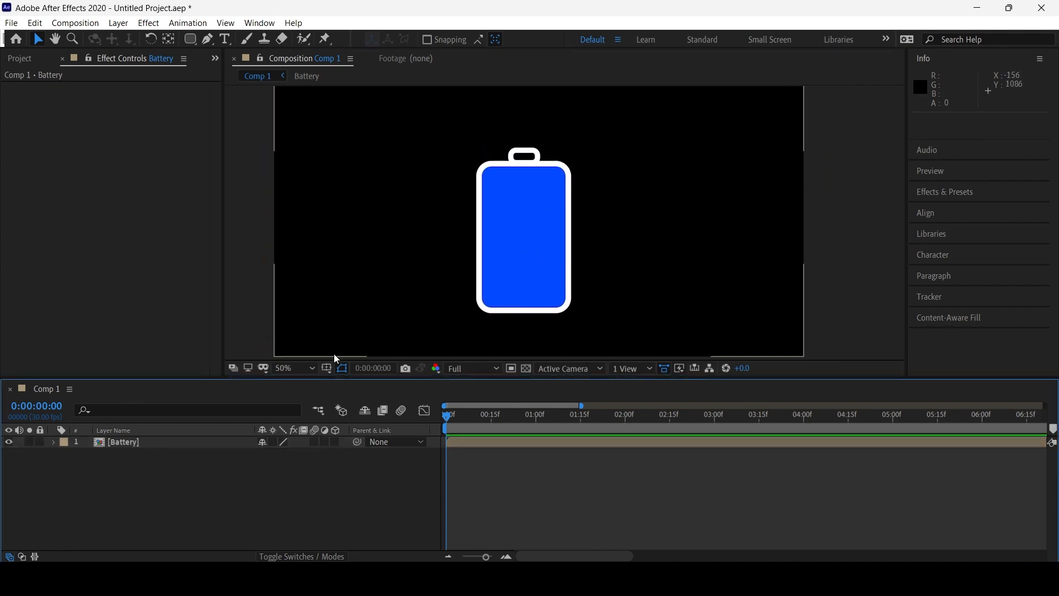
{"action": "left_click", "coordinate": [166, 442]}
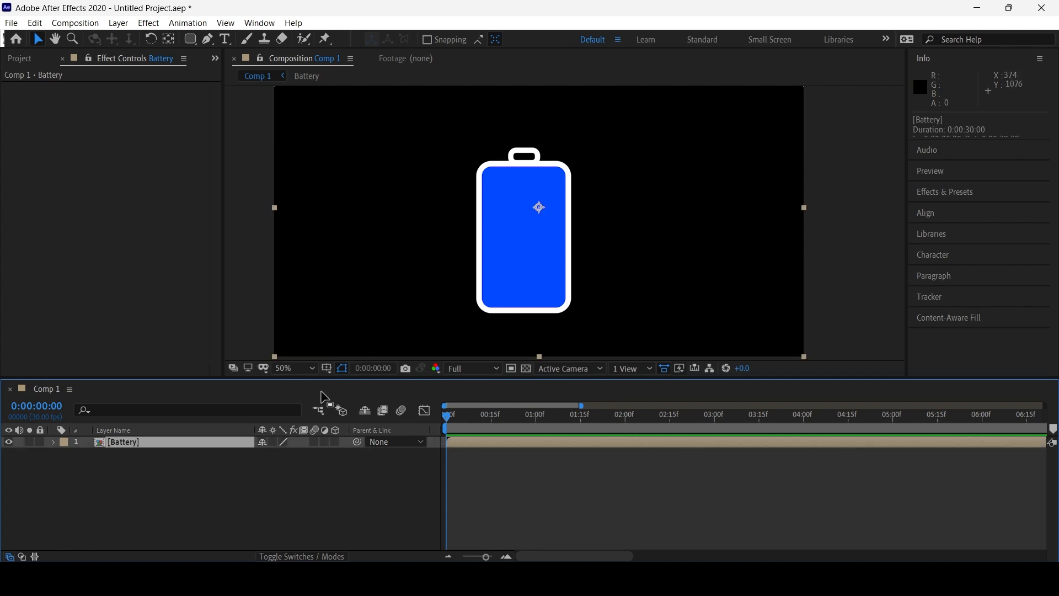
{"action": "left_click", "coordinate": [215, 479]}
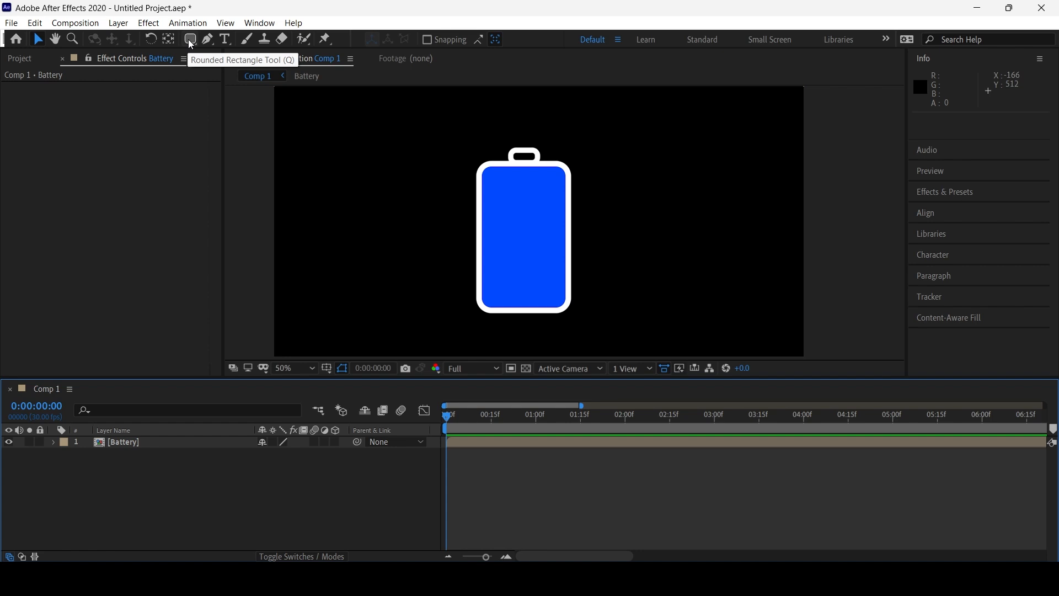
With no layer selected, draw a blue rectangle about 260 × 116 px near the frame's upper-left corner, and delete its layer.
{"action": "left_click_drag", "start_coordinate": [189, 40], "coordinate": [241, 41]}
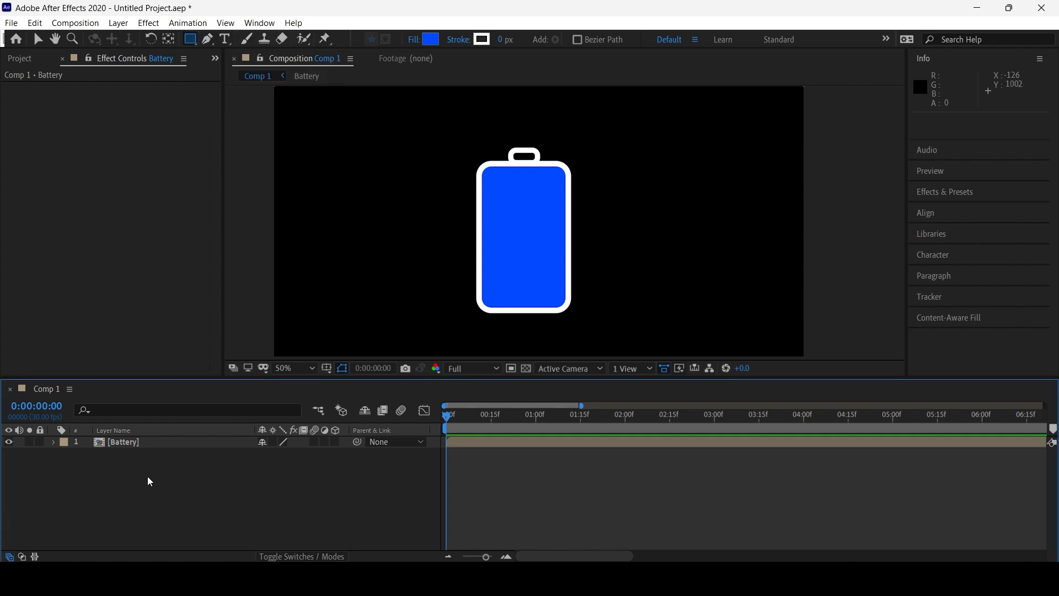
{"action": "mouse_move", "coordinate": [329, 120]}
{"action": "left_mouse_down"}
{"action": "mouse_move", "coordinate": [350, 132]}
{"action": "mouse_move", "coordinate": [408, 219]}
{"action": "mouse_move", "coordinate": [428, 165]}
{"action": "mouse_move", "coordinate": [374, 171]}
{"action": "mouse_move", "coordinate": [425, 158]}
{"action": "mouse_move", "coordinate": [402, 153]}
{"action": "left_mouse_up"}
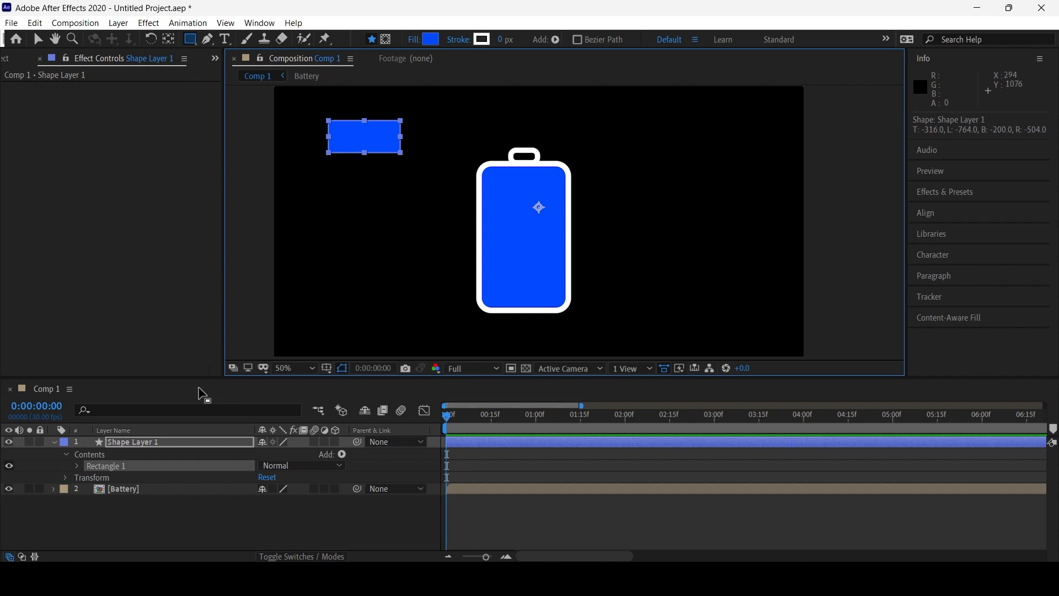
{"action": "left_click", "coordinate": [211, 444]}
{"action": "key", "text": "Delete"}
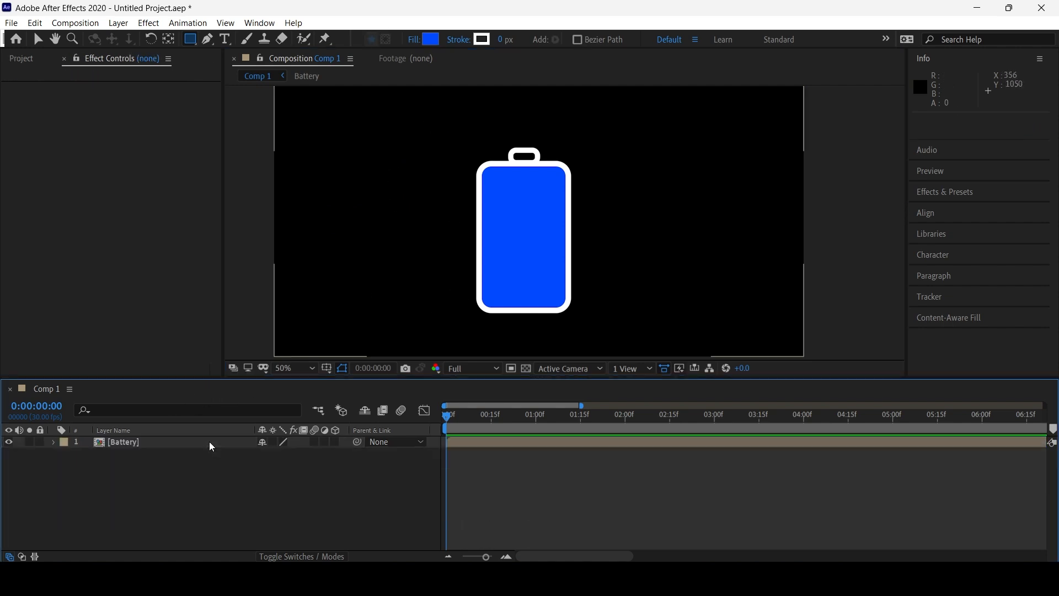
Draw a rectangular mask about 776 × 810 px on the Battery layer, enclosing the whole battery icon.
{"action": "left_click", "coordinate": [210, 442]}
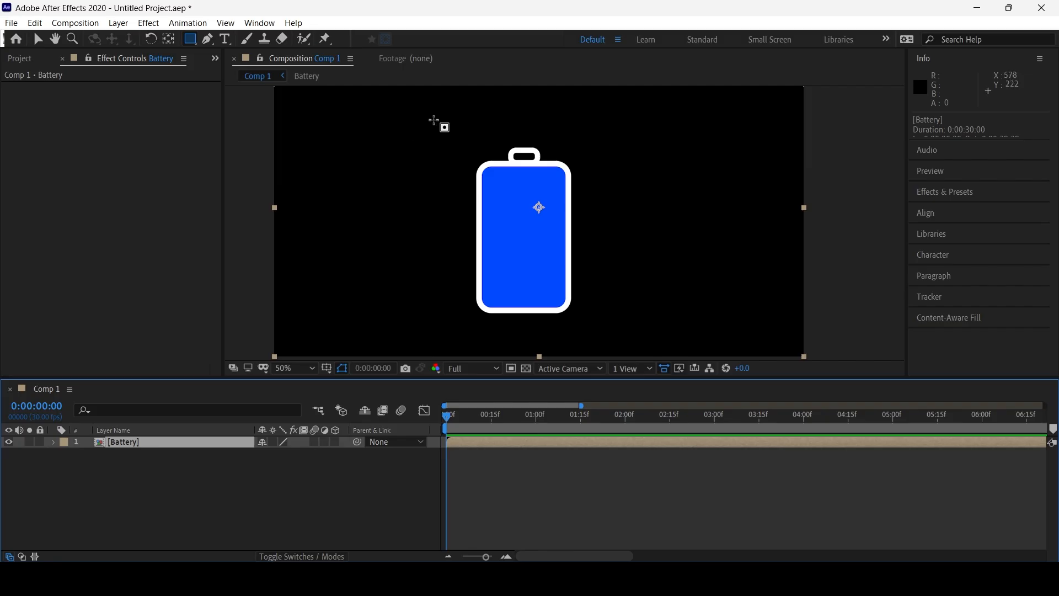
{"action": "left_click_drag", "start_coordinate": [428, 109], "coordinate": [450, 126]}
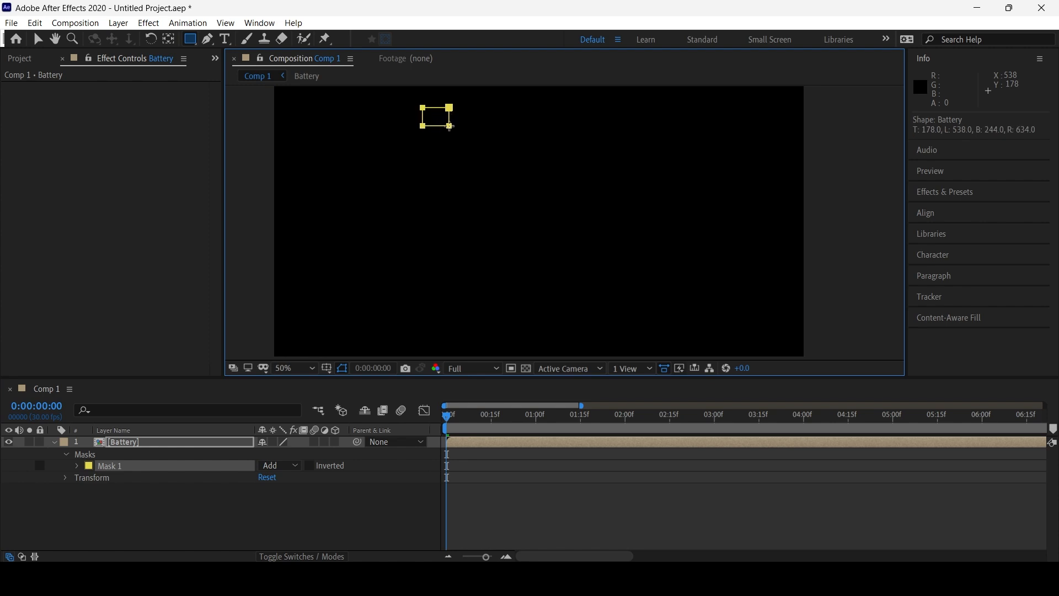
{"action": "left_click_drag", "start_coordinate": [450, 127], "coordinate": [637, 331]}
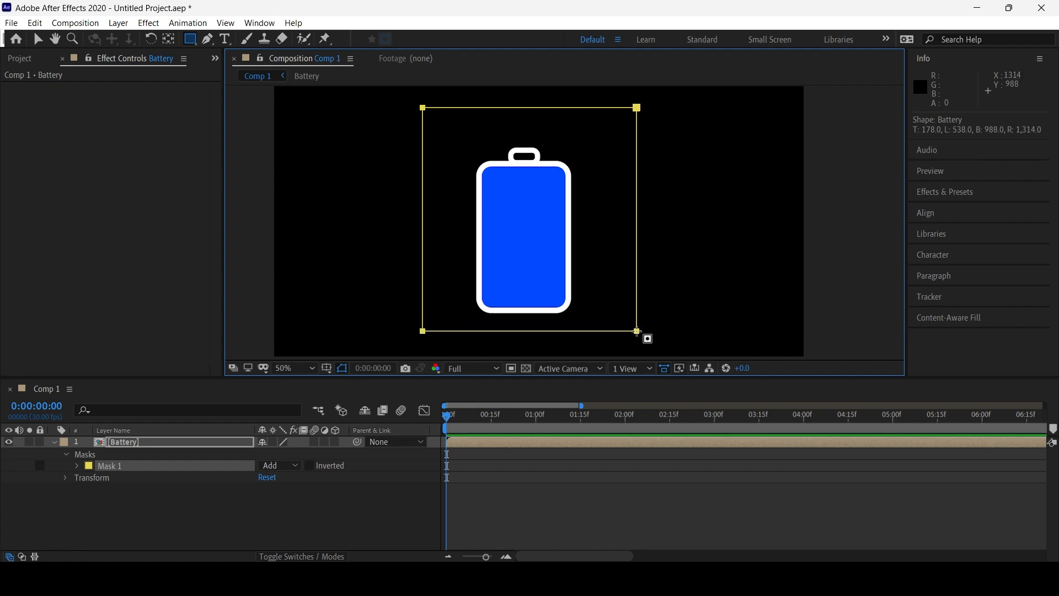
{"action": "left_click", "coordinate": [525, 506]}
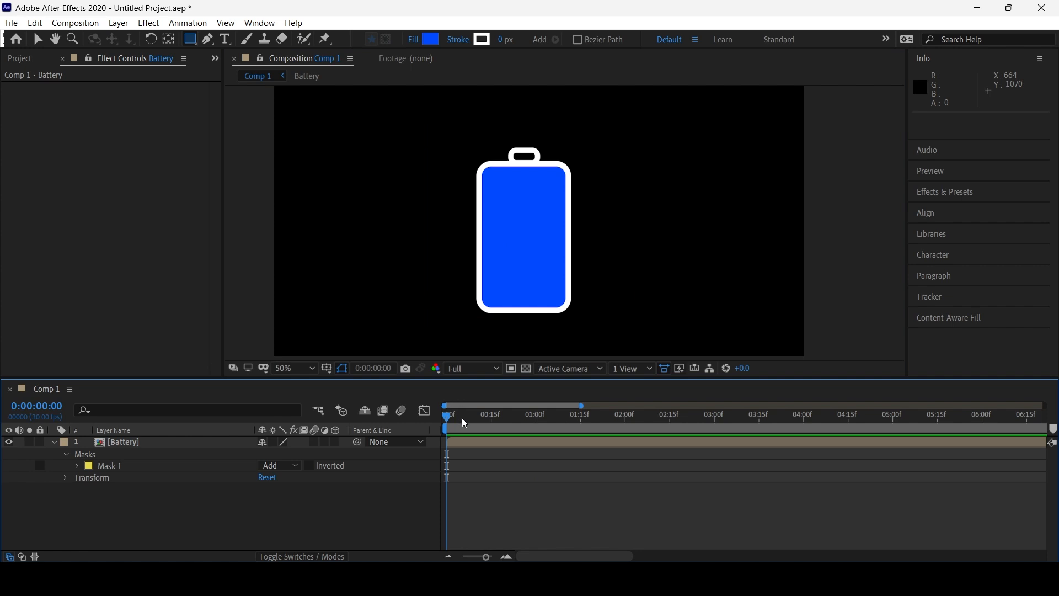
Enable keyframing on the Battery layer's Mask 1 Mask Path at 0:00:00:00.
{"action": "left_click", "coordinate": [149, 442]}
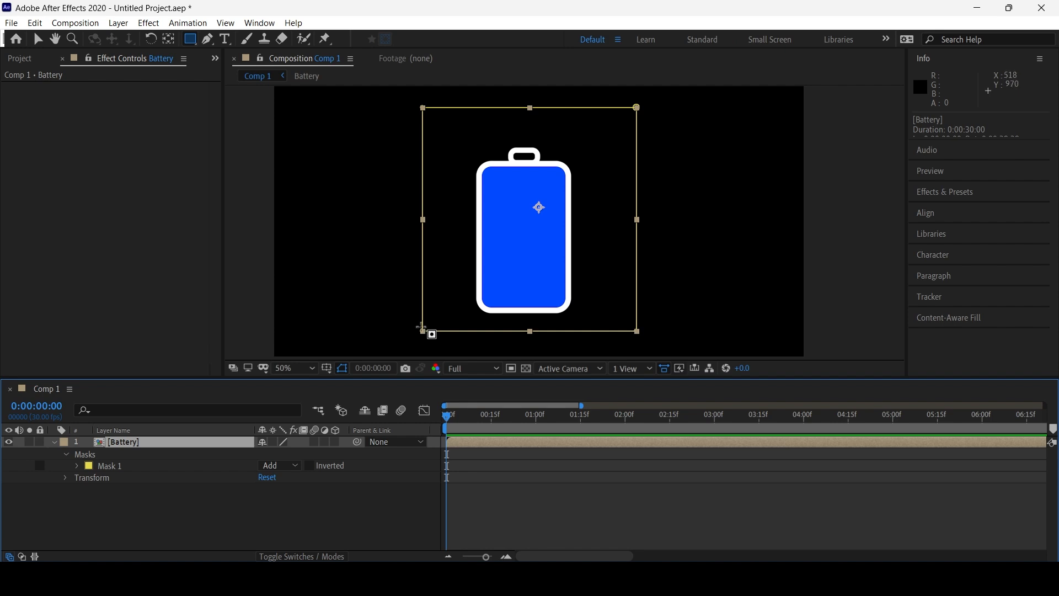
{"action": "left_click", "coordinate": [119, 467]}
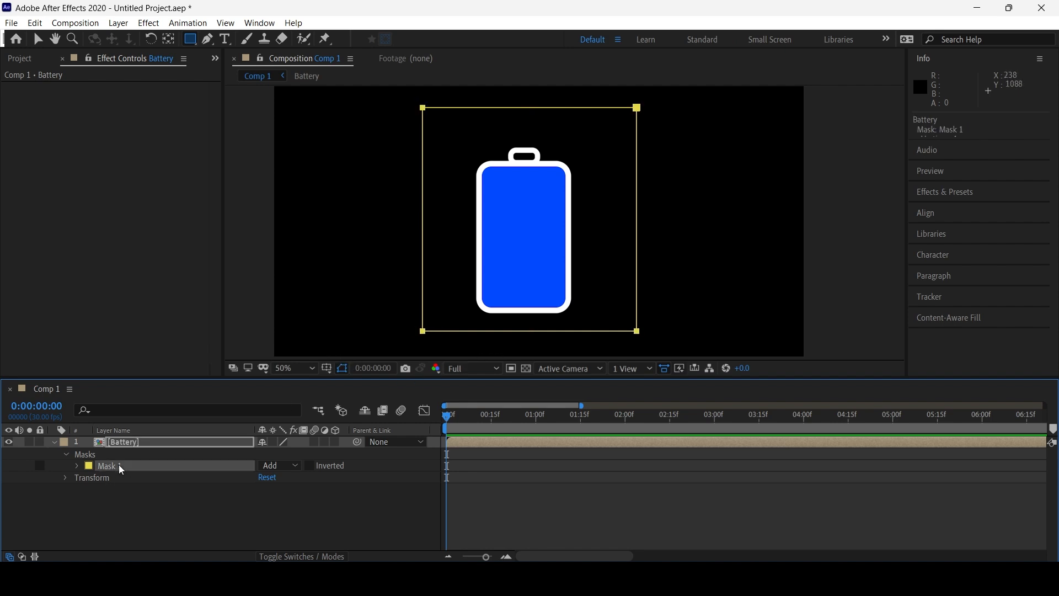
{"action": "left_click", "coordinate": [77, 467]}
{"action": "left_click", "coordinate": [128, 478]}
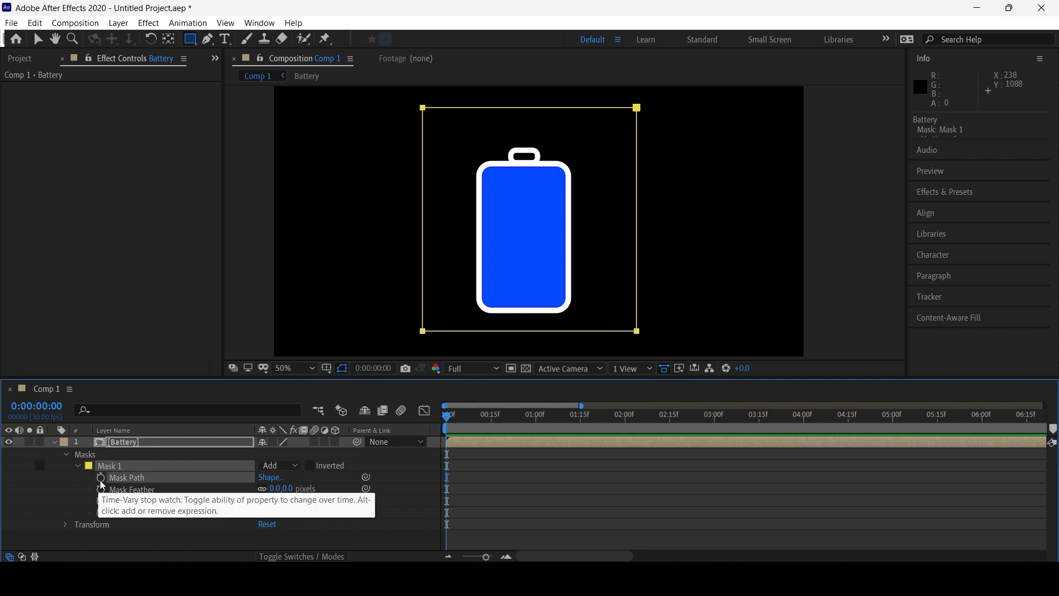
{"action": "left_click", "coordinate": [101, 477]}
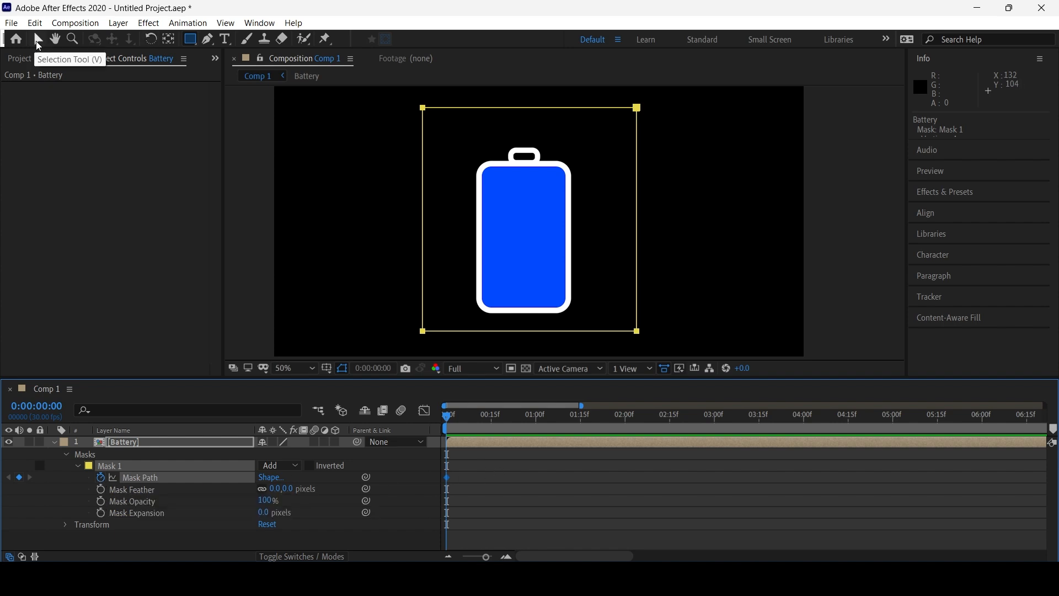
Raise the mask's two lower corner points above the battery cap so the mask no longer covers the icon.
{"action": "key", "text": "v"}
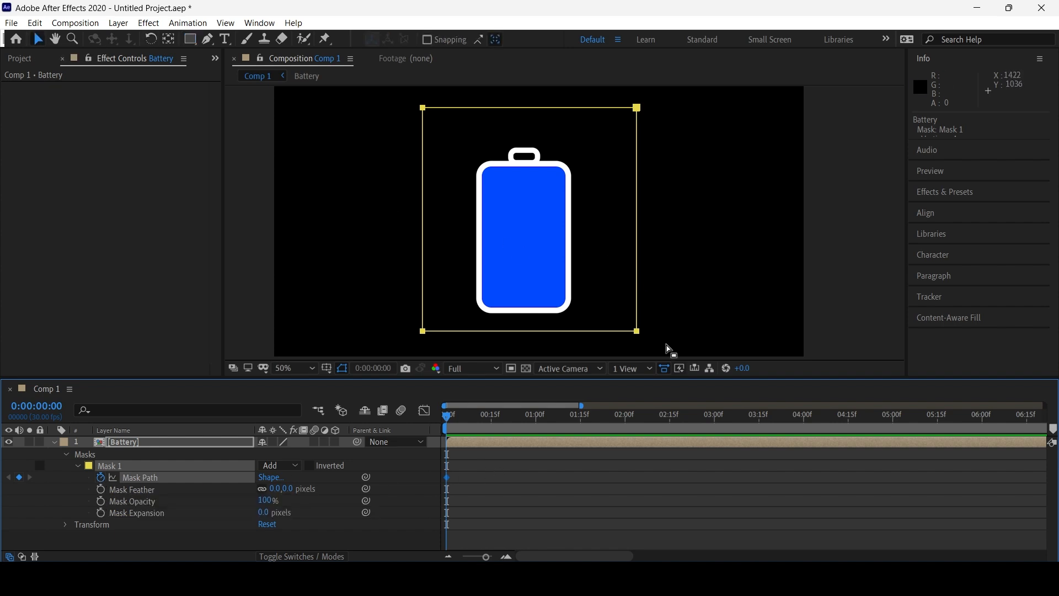
{"action": "left_click_drag", "start_coordinate": [446, 346], "coordinate": [418, 307]}
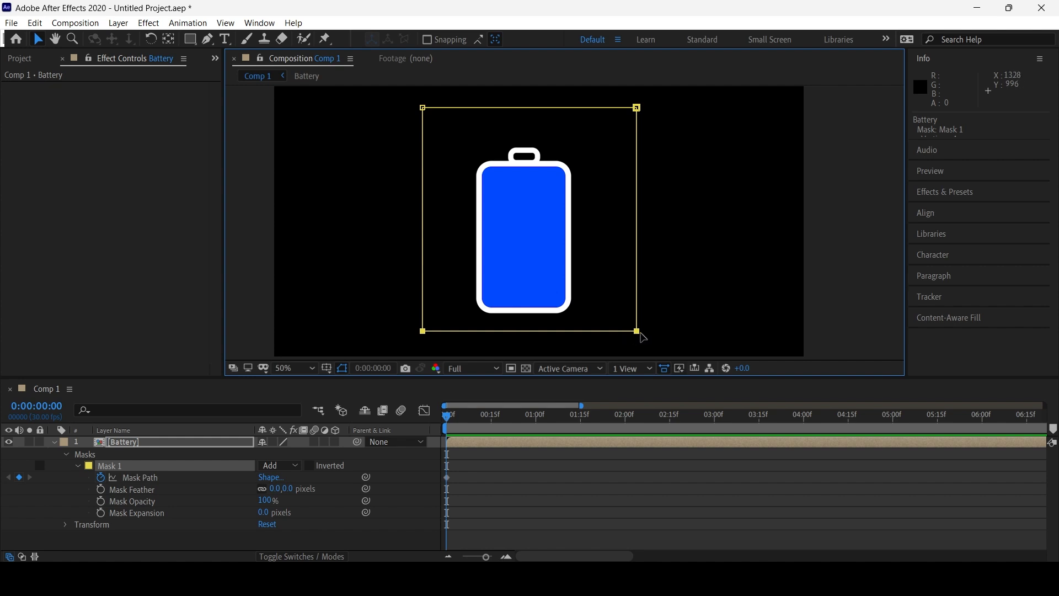
{"action": "left_click_drag", "start_coordinate": [637, 331], "coordinate": [641, 134]}
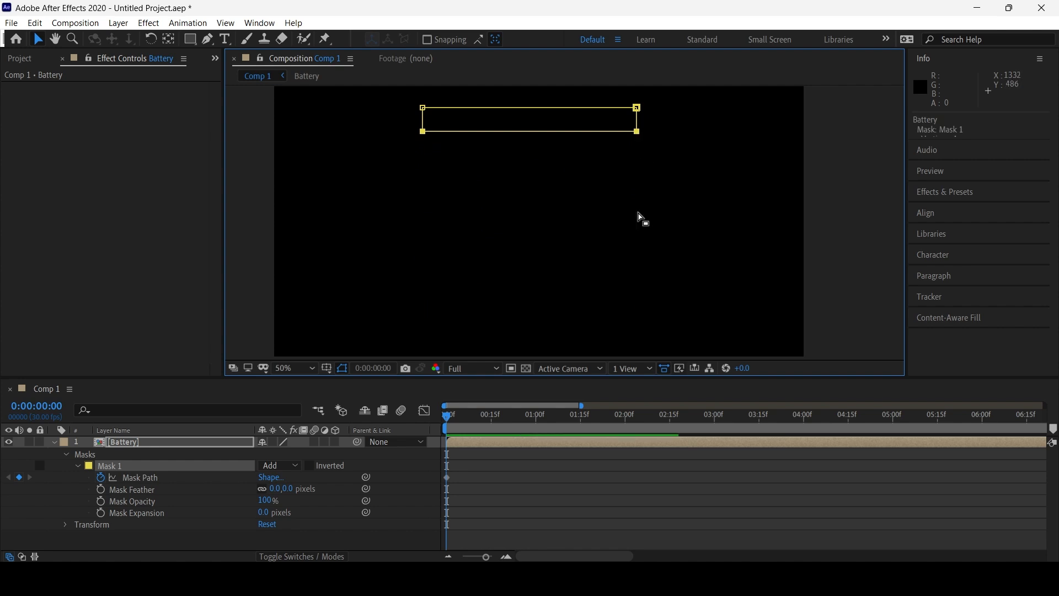
At 0:00:02:01, lower the Battery mask's two bottom corner points below the icon so the mask encloses the whole battery.
{"action": "left_click_drag", "start_coordinate": [455, 423], "coordinate": [628, 429]}
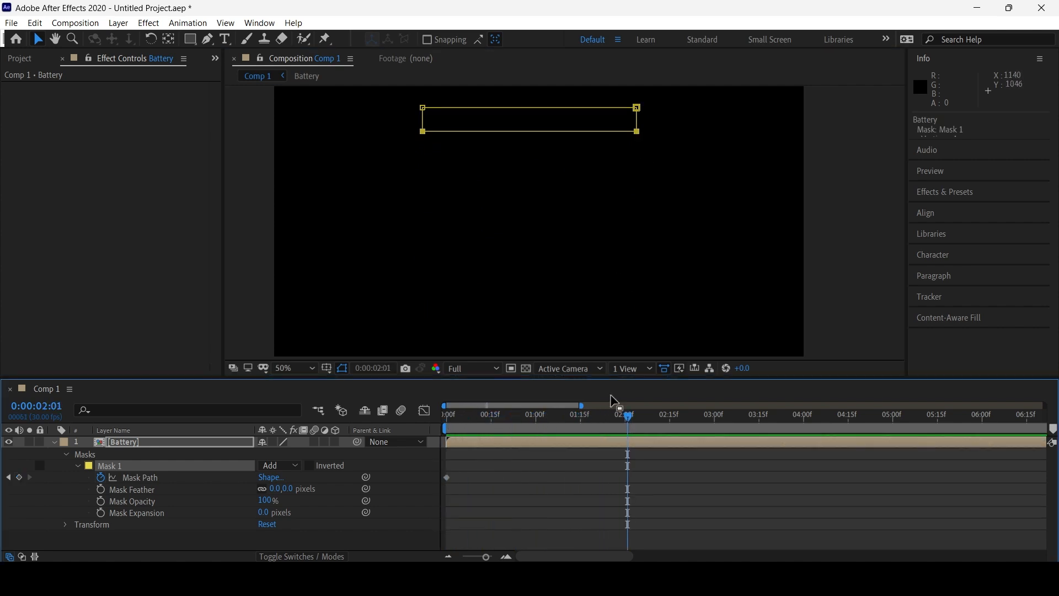
{"action": "left_click_drag", "start_coordinate": [694, 168], "coordinate": [394, 123]}
{"action": "left_click_drag", "start_coordinate": [638, 131], "coordinate": [639, 334]}
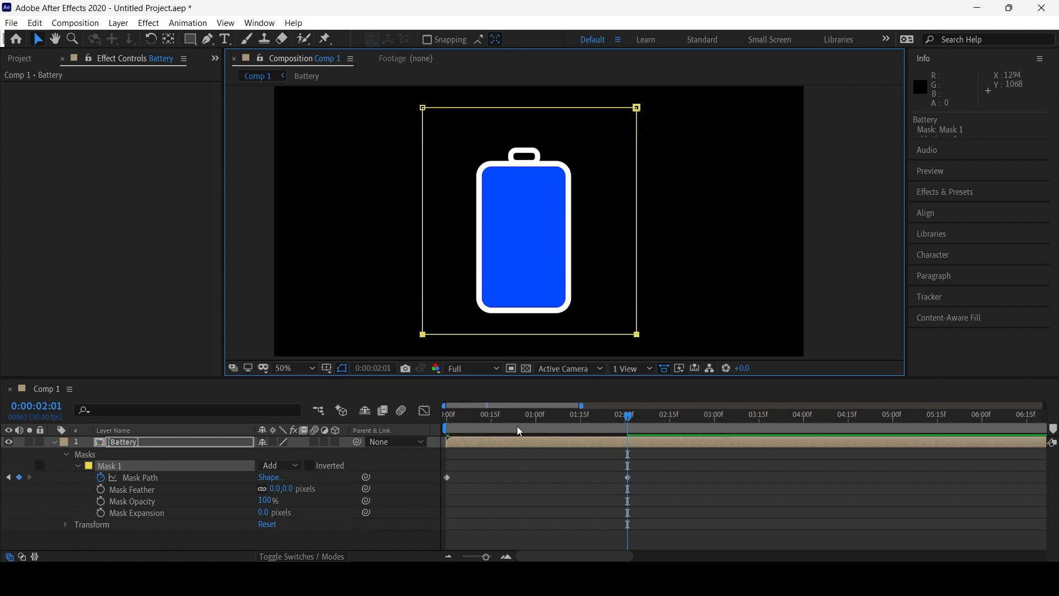
Play back the Battery layer's mask reveal from 0:00:00:00.
{"action": "left_click_drag", "start_coordinate": [521, 428], "coordinate": [396, 461]}
{"action": "left_click", "coordinate": [501, 516]}
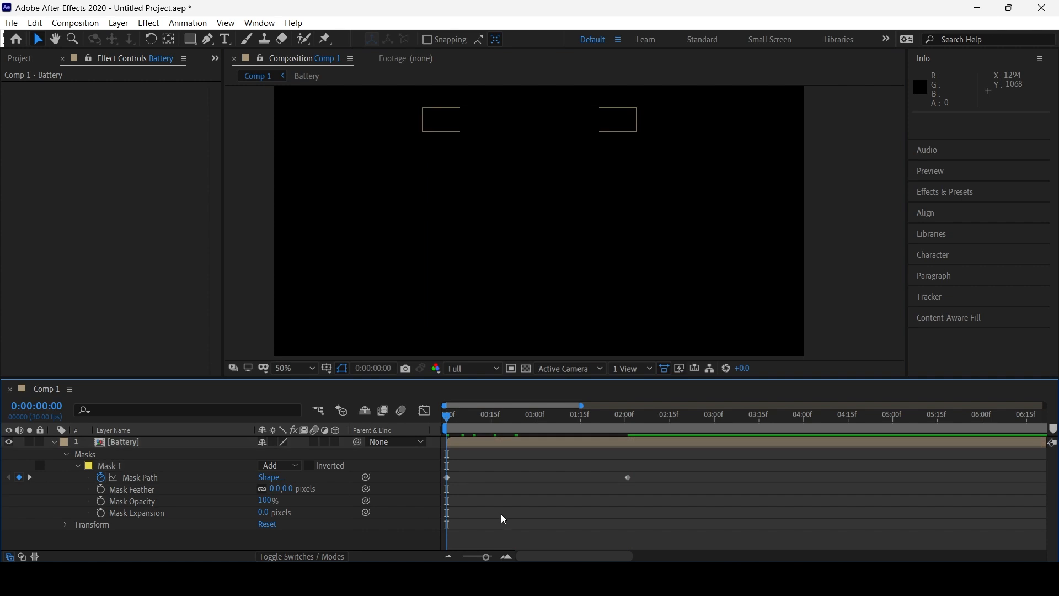
{"action": "key", "text": "space"}
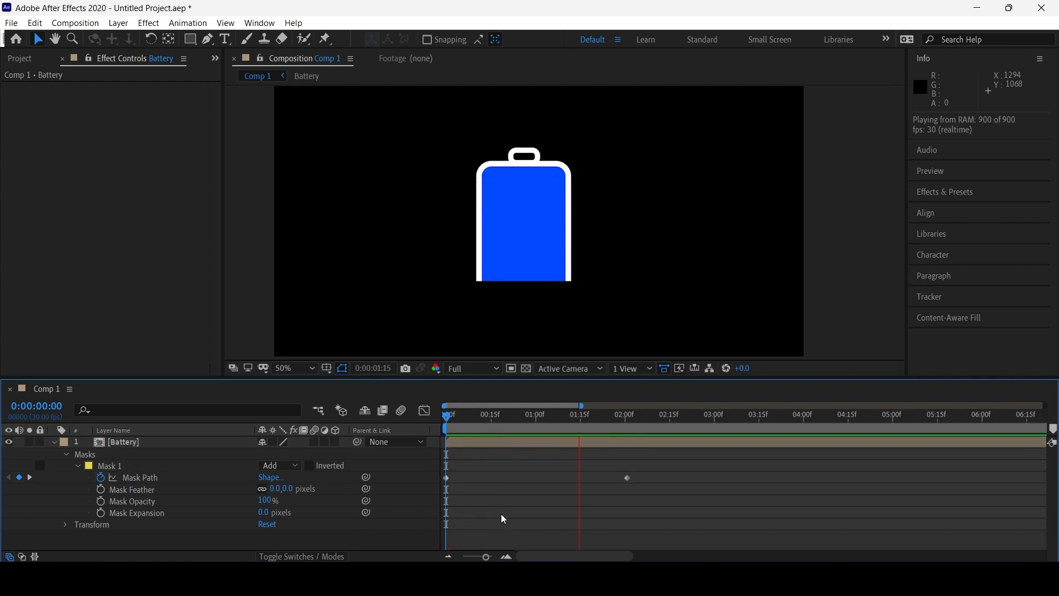
{"action": "left_click", "coordinate": [447, 444]}
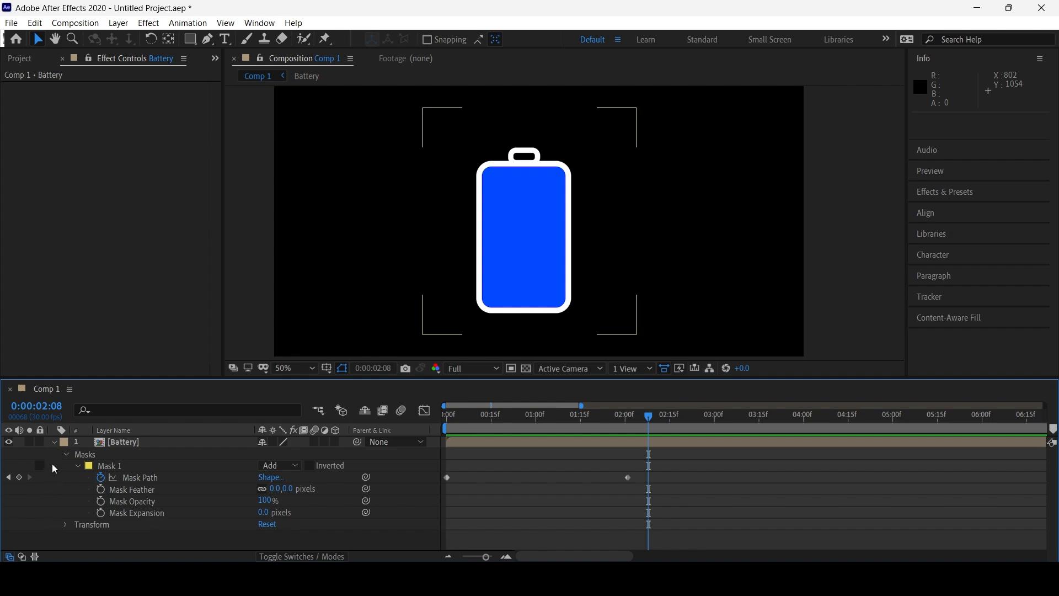
Delete Mask 1 from the Battery layer and open the Battery pre-composition.
{"action": "left_click", "coordinate": [123, 467]}
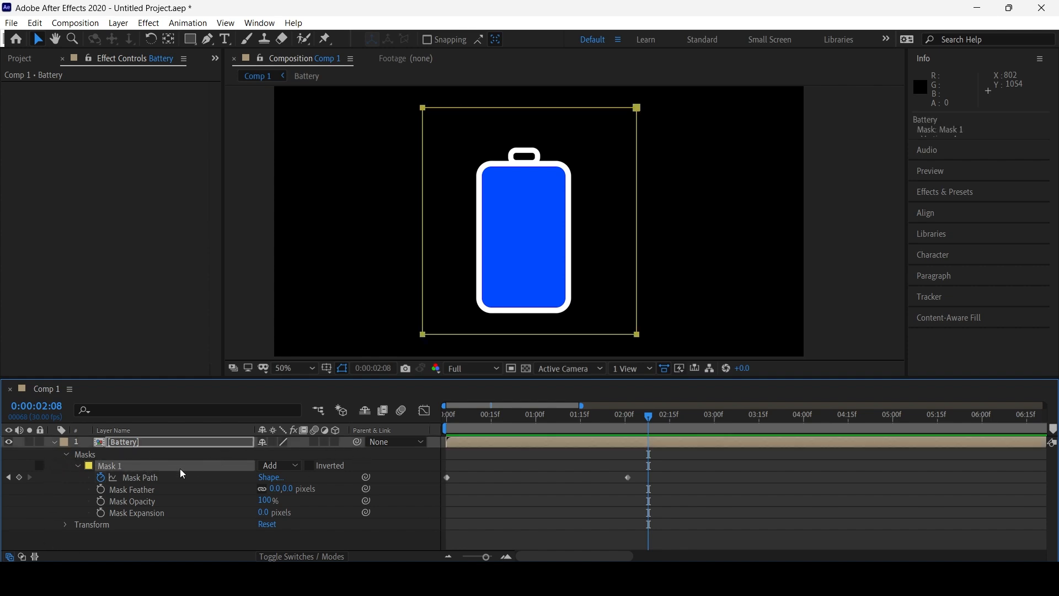
{"action": "key", "text": "Delete"}
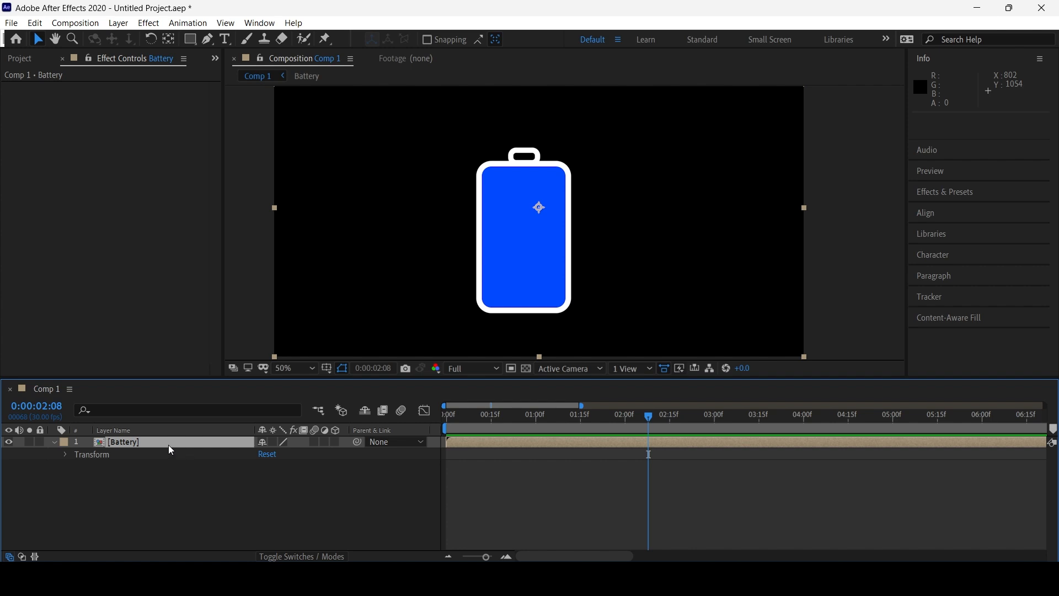
{"action": "left_click", "coordinate": [101, 443]}
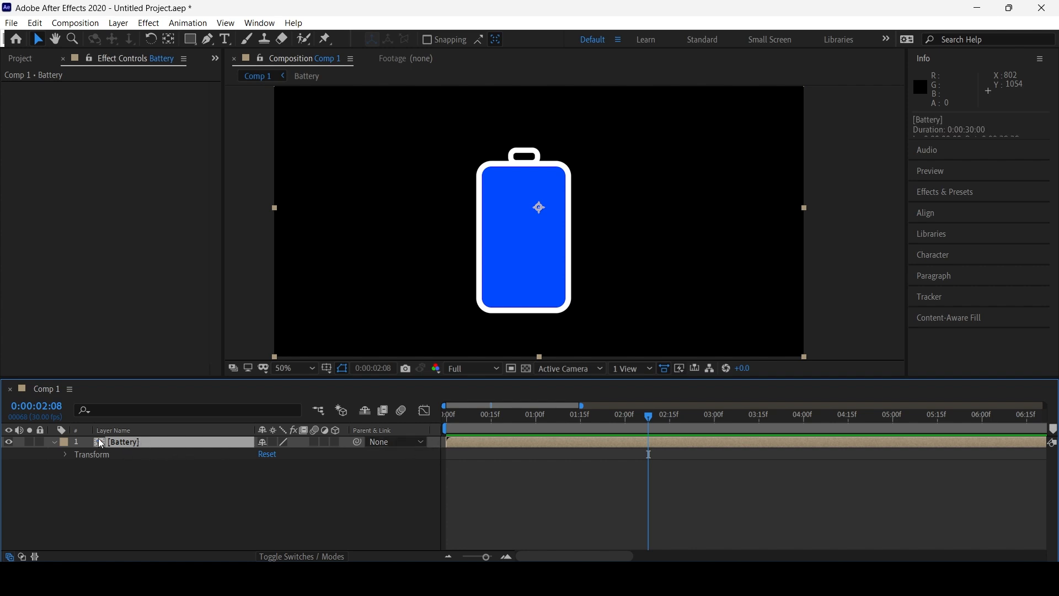
{"action": "double_click", "coordinate": [133, 443]}
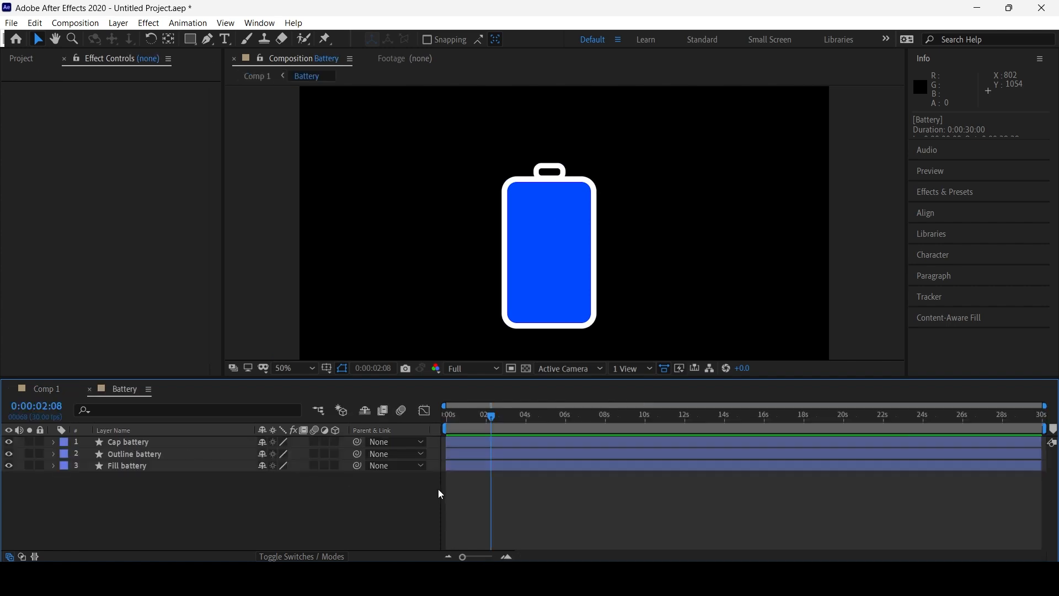
{"action": "scroll", "coordinate": [516, 226], "scroll_direction": "down", "scroll_amount": 2}
{"action": "scroll", "coordinate": [515, 226], "scroll_direction": "up", "scroll_amount": 2}
Draw a rectangular mask about 800 × 606 px on the Fill battery layer, enclosing the whole blue fill.
{"action": "left_click", "coordinate": [130, 467]}
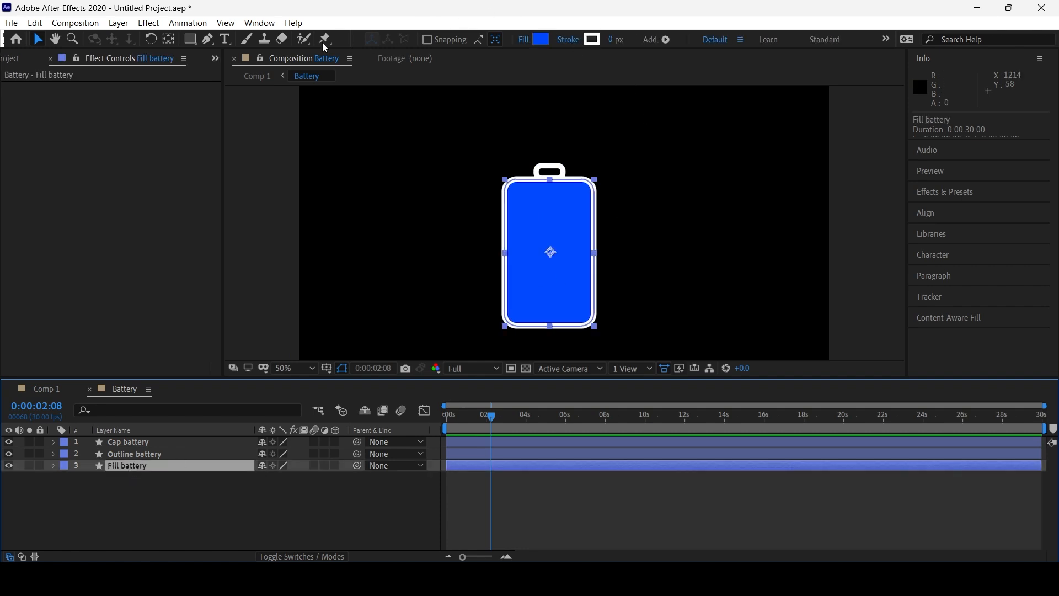
{"action": "left_click", "coordinate": [190, 39]}
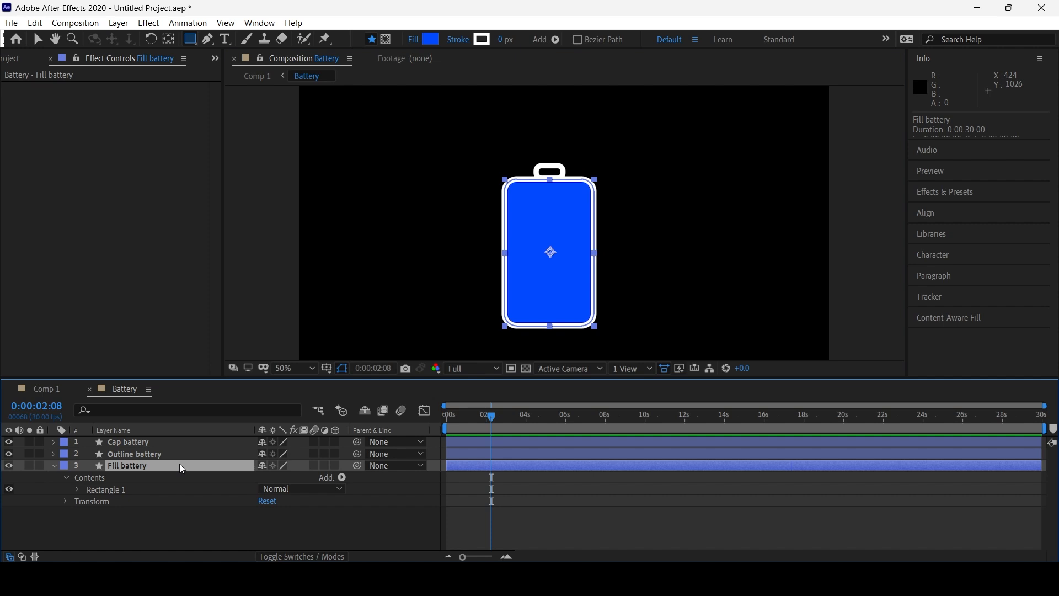
{"action": "left_click", "coordinate": [386, 40]}
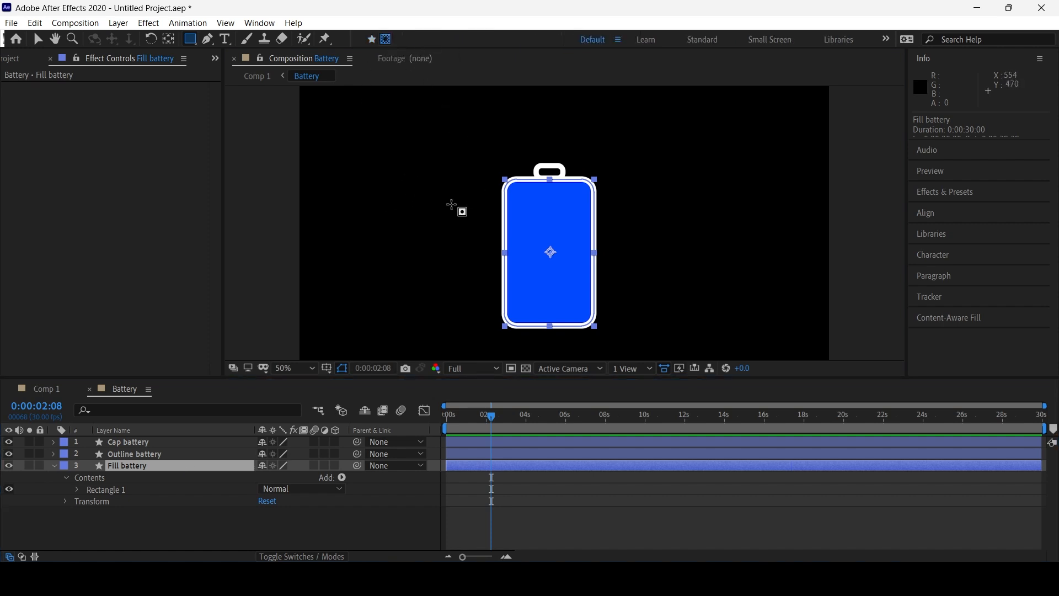
{"action": "left_click_drag", "start_coordinate": [440, 178], "coordinate": [662, 345]}
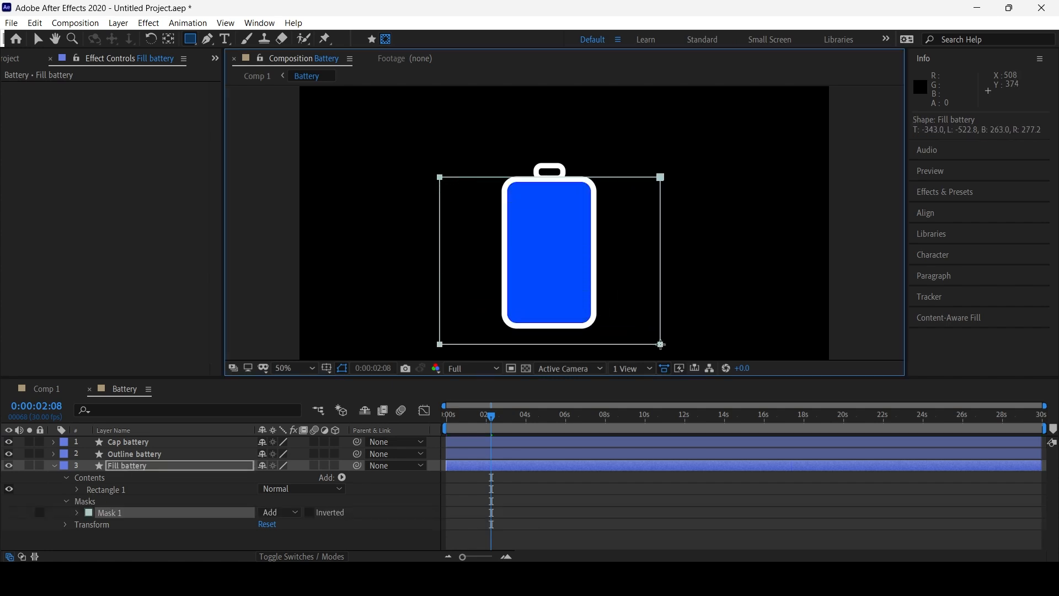
Keyframe the Fill battery mask path at 0:00:02:08, and at 0:00:00:00 lower its upper corner points so the fill is hidden.
{"action": "left_click", "coordinate": [78, 513]}
{"action": "left_click", "coordinate": [158, 512]}
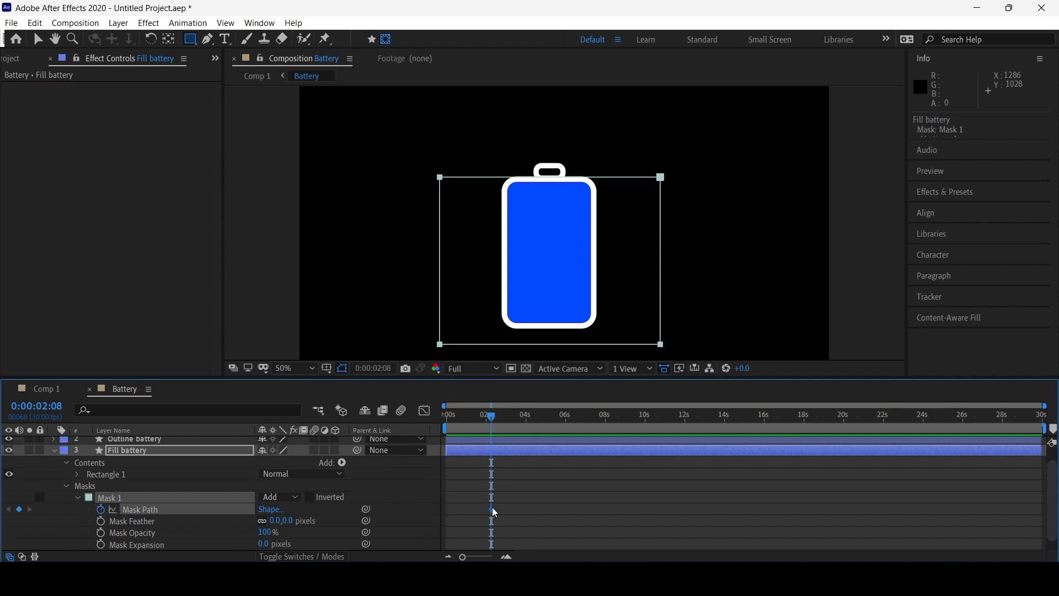
{"action": "left_click_drag", "start_coordinate": [486, 431], "coordinate": [447, 425]}
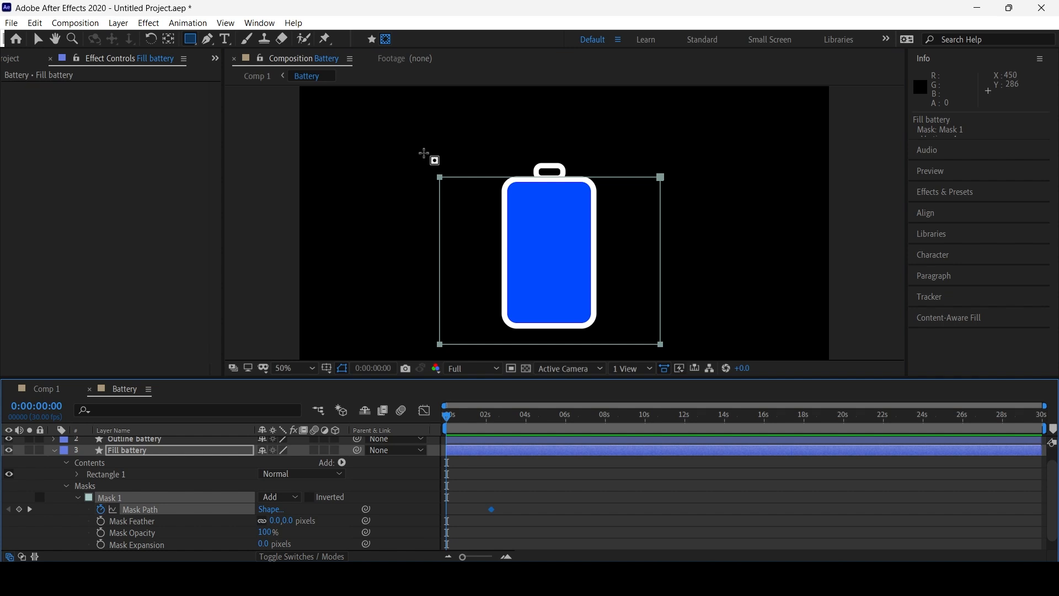
{"action": "mouse_move", "coordinate": [420, 149]}
{"action": "left_mouse_down"}
{"action": "mouse_move", "coordinate": [601, 200]}
{"action": "mouse_move", "coordinate": [692, 198]}
{"action": "mouse_move", "coordinate": [662, 189]}
{"action": "mouse_move", "coordinate": [669, 289]}
{"action": "mouse_move", "coordinate": [660, 342]}
{"action": "left_mouse_up"}
Preview the rising battery fill in the Battery composition and in Comp 1.
{"action": "key", "text": "space"}
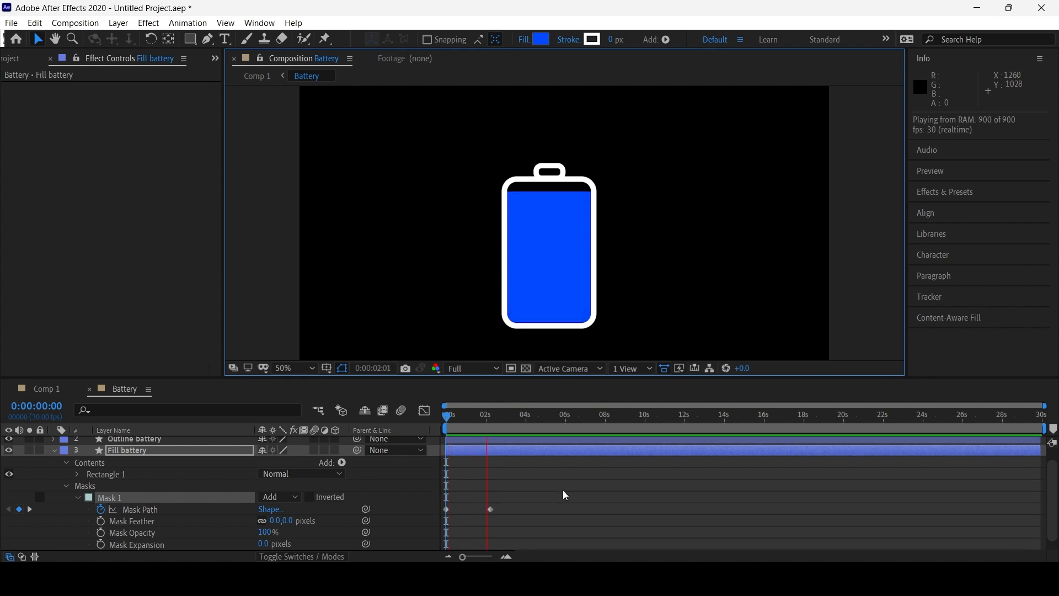
{"action": "key", "text": "space"}
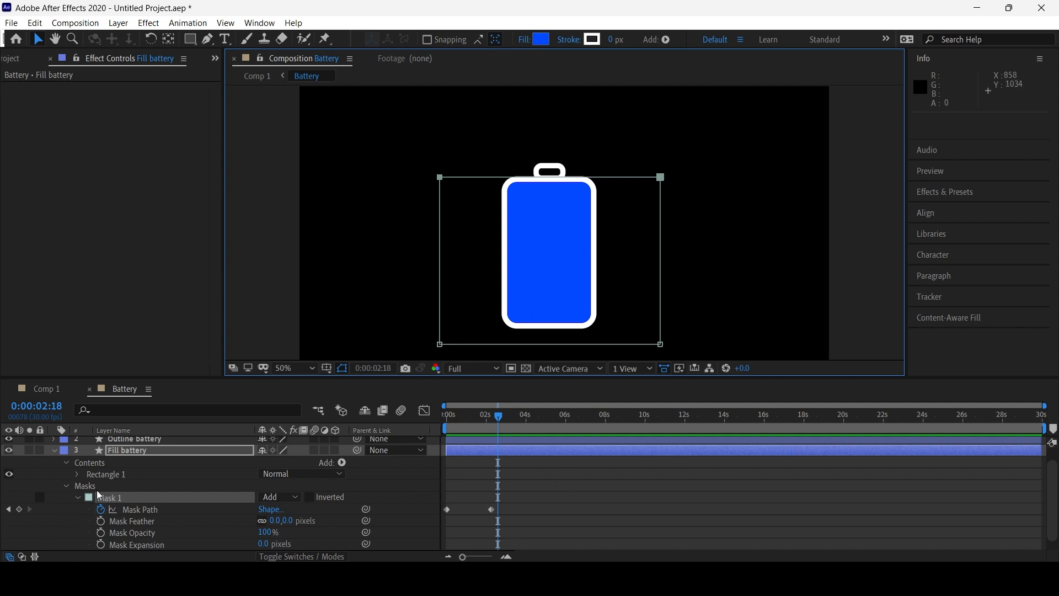
{"action": "left_click", "coordinate": [78, 500]}
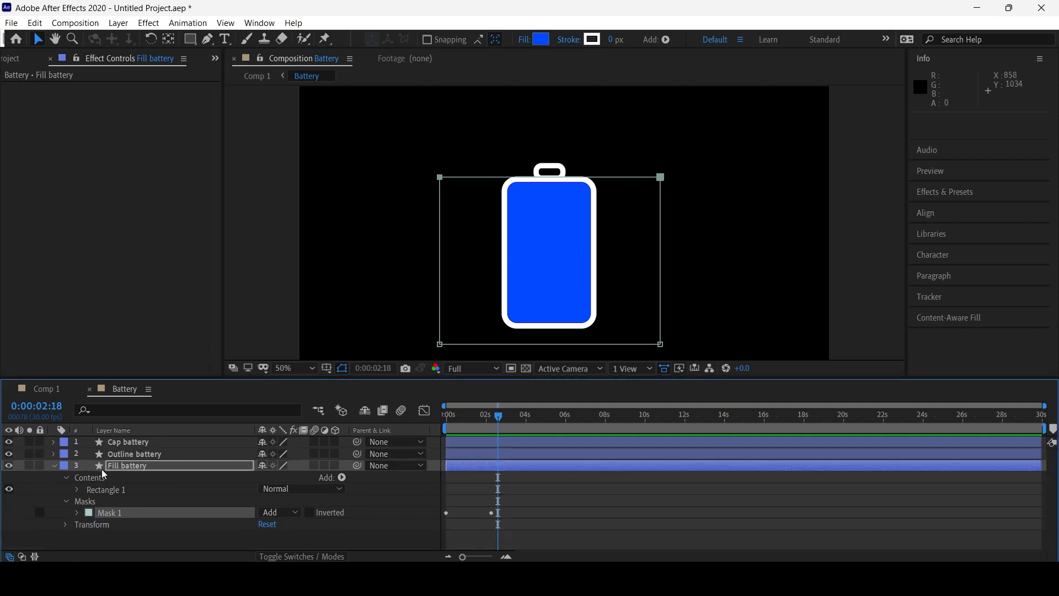
{"action": "left_click", "coordinate": [47, 389]}
{"action": "key", "text": "space"}
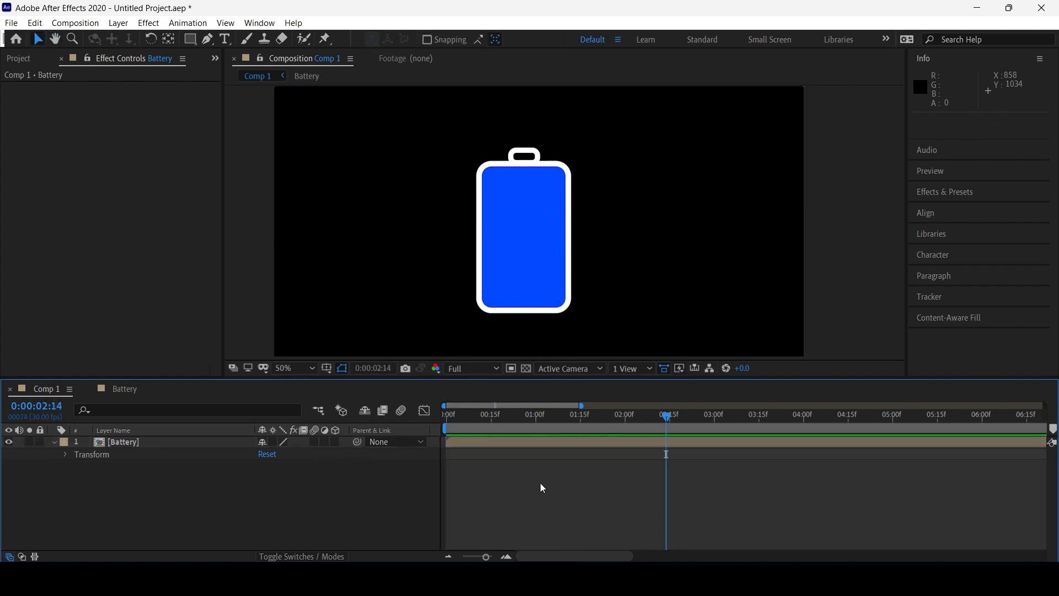
{"action": "key", "text": "space"}
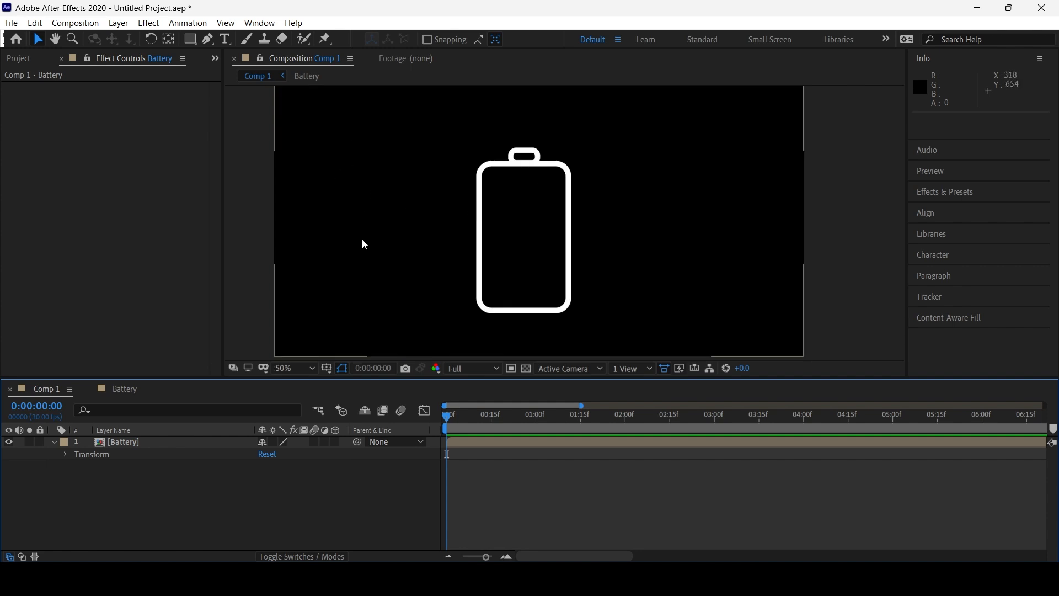
Draw a circle about 122 px in diameter with fill color 0049FF near the upper-left corner of Comp 1's frame.
{"action": "key", "text": "h"}
{"action": "left_click_drag", "start_coordinate": [371, 220], "coordinate": [402, 278]}
{"action": "key", "text": "v"}
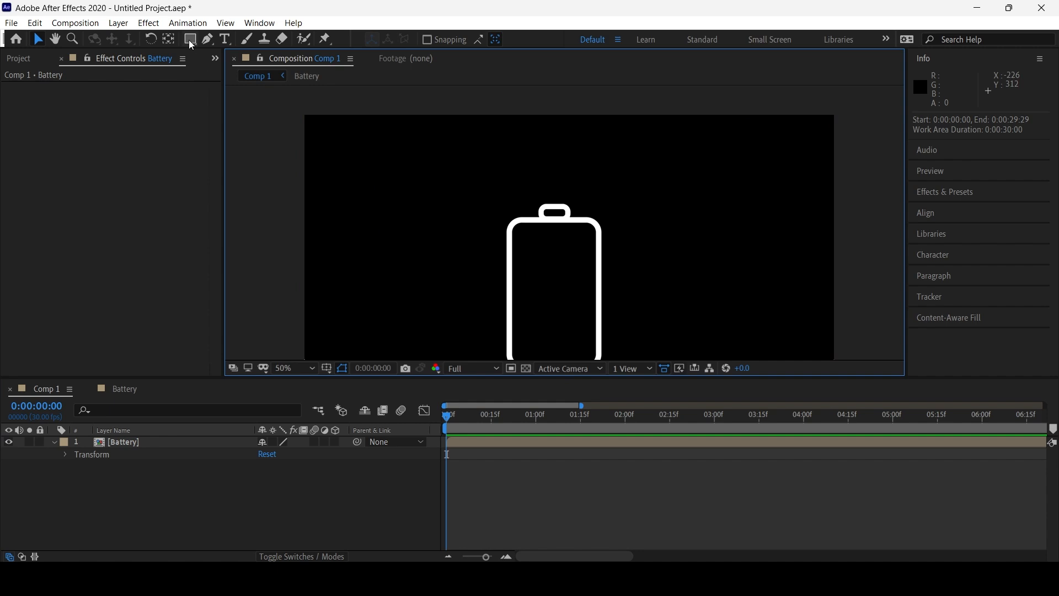
{"action": "left_click", "coordinate": [188, 40]}
{"action": "left_click", "coordinate": [215, 69]}
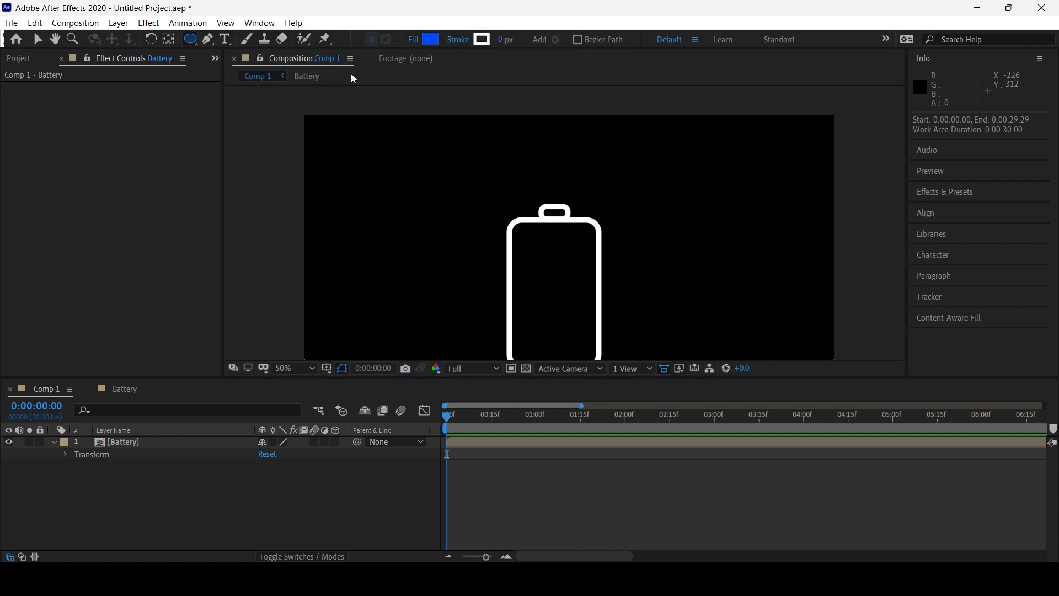
{"action": "left_click", "coordinate": [431, 38]}
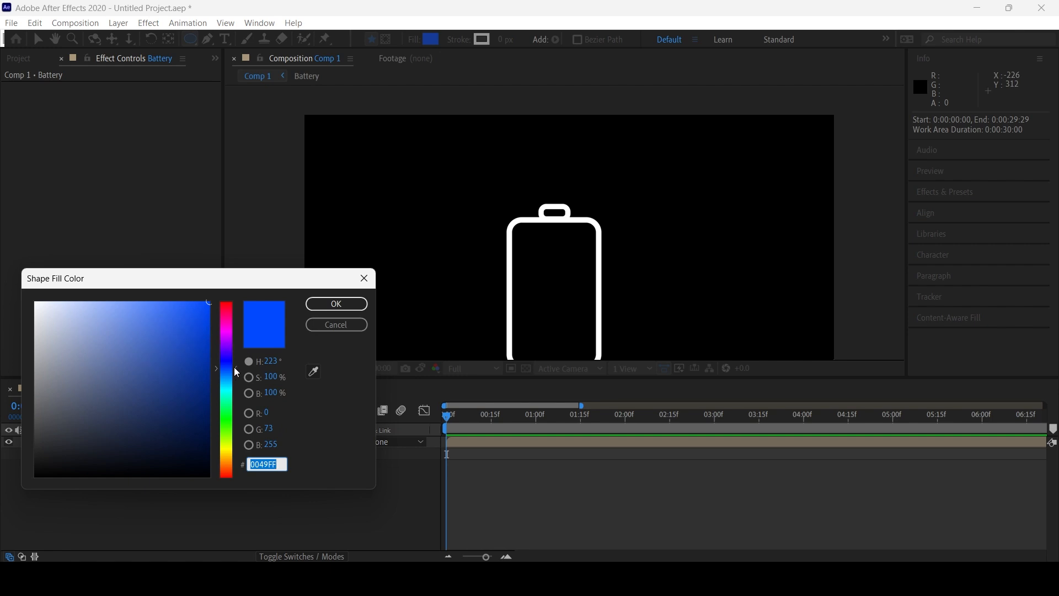
{"action": "left_click", "coordinate": [338, 308]}
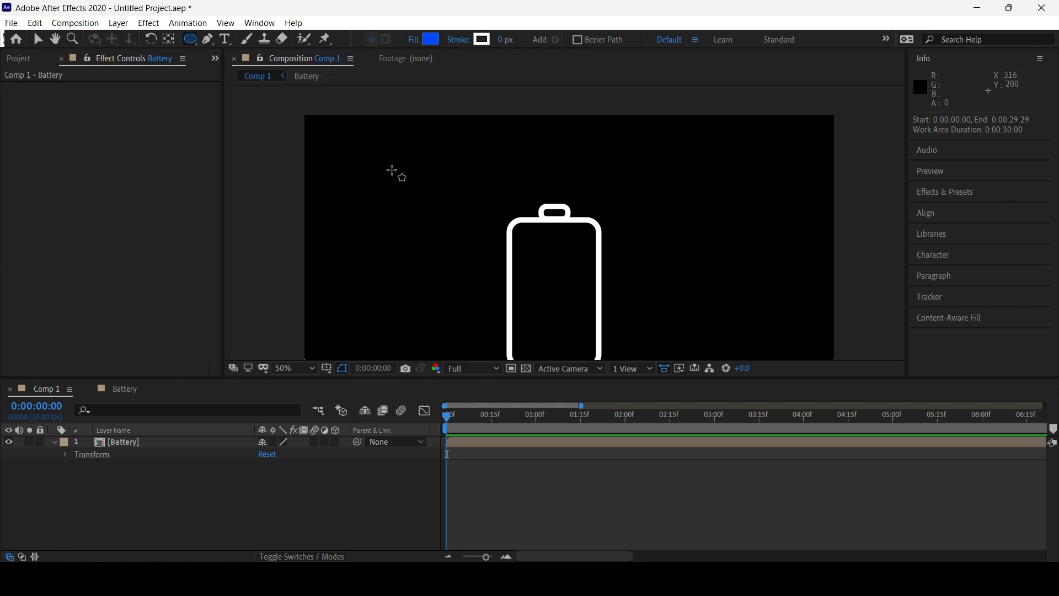
{"action": "left_click_drag", "start_coordinate": [388, 166], "coordinate": [420, 204]}
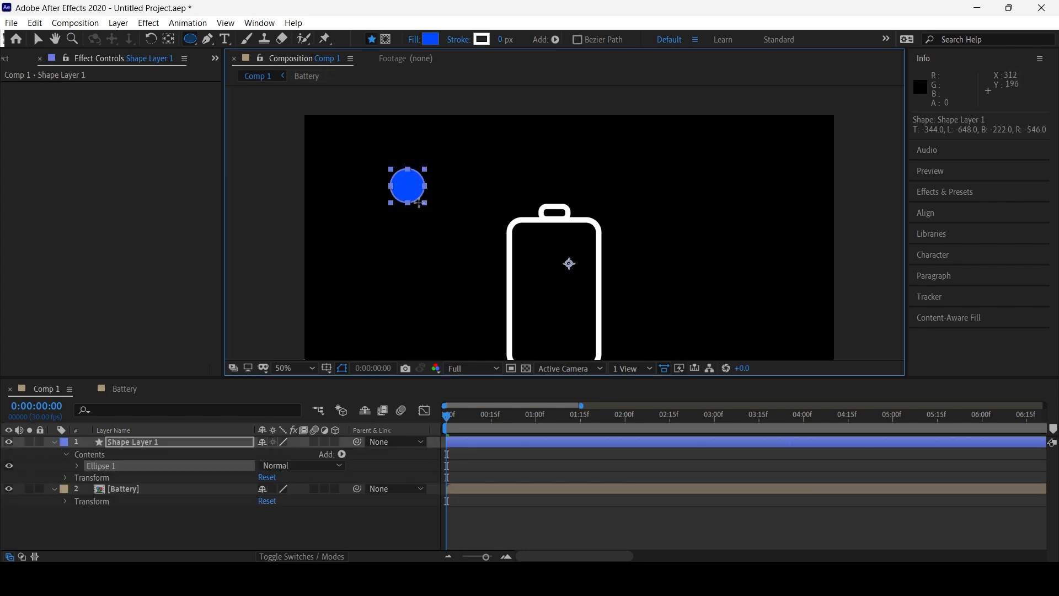
{"action": "left_click", "coordinate": [487, 463]}
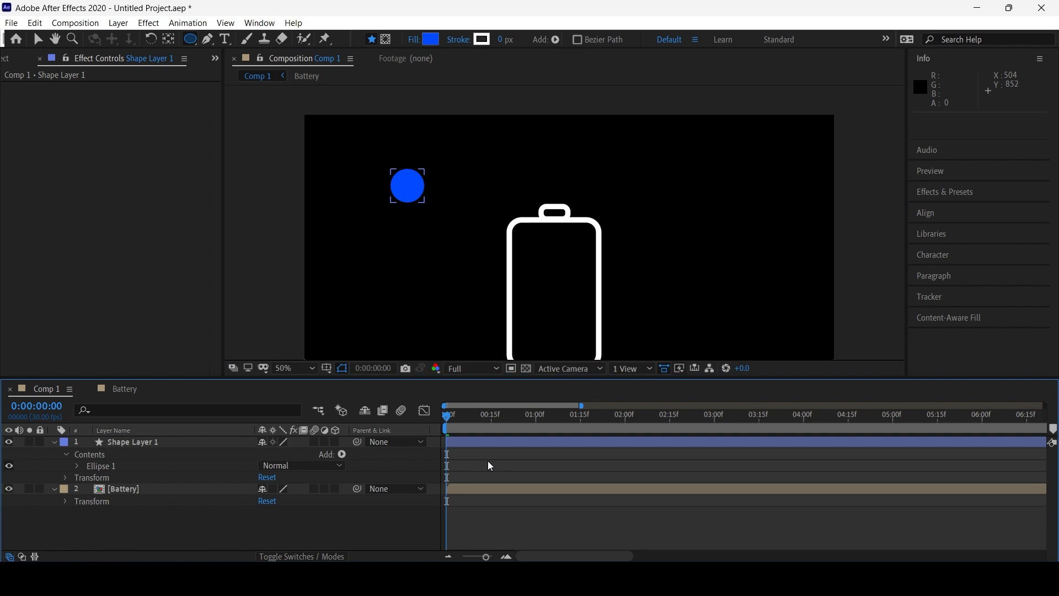
Move the anchor point of the circle's Shape Layer 1 to the circle's center.
{"action": "left_click", "coordinate": [187, 441]}
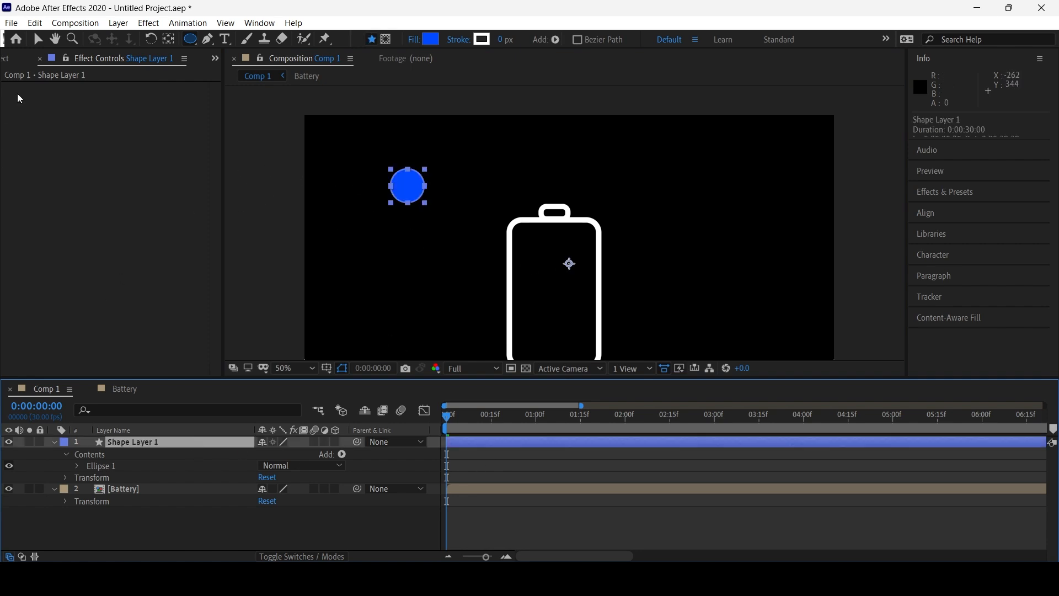
{"action": "left_click", "coordinate": [165, 44]}
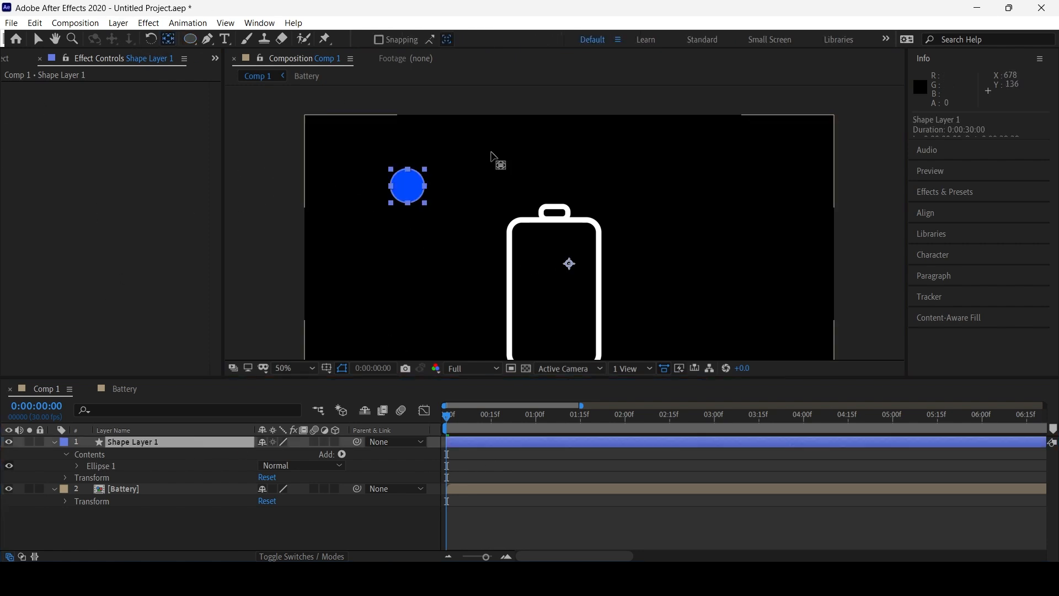
{"action": "left_click_drag", "start_coordinate": [570, 263], "coordinate": [409, 187]}
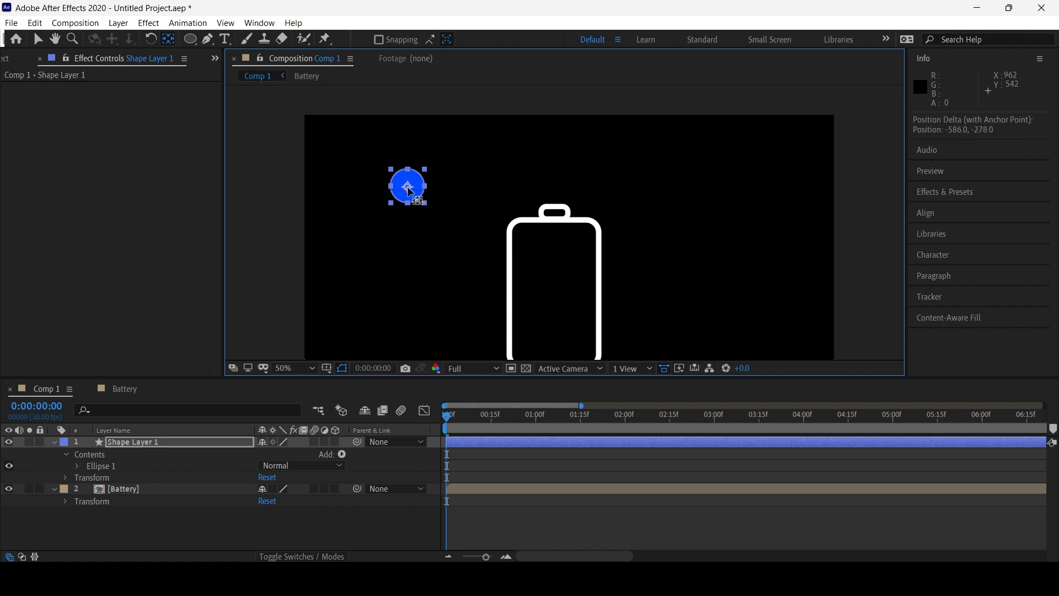
{"action": "left_click", "coordinate": [152, 480]}
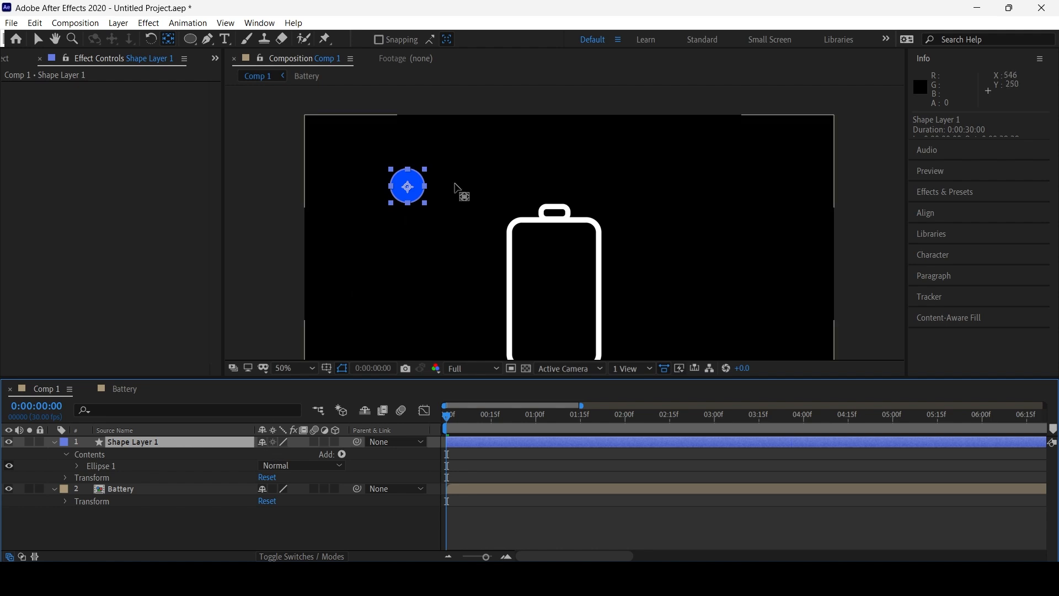
Move the blue circle outside the frame's left edge, to position about -166, 246.
{"action": "key", "text": "v"}
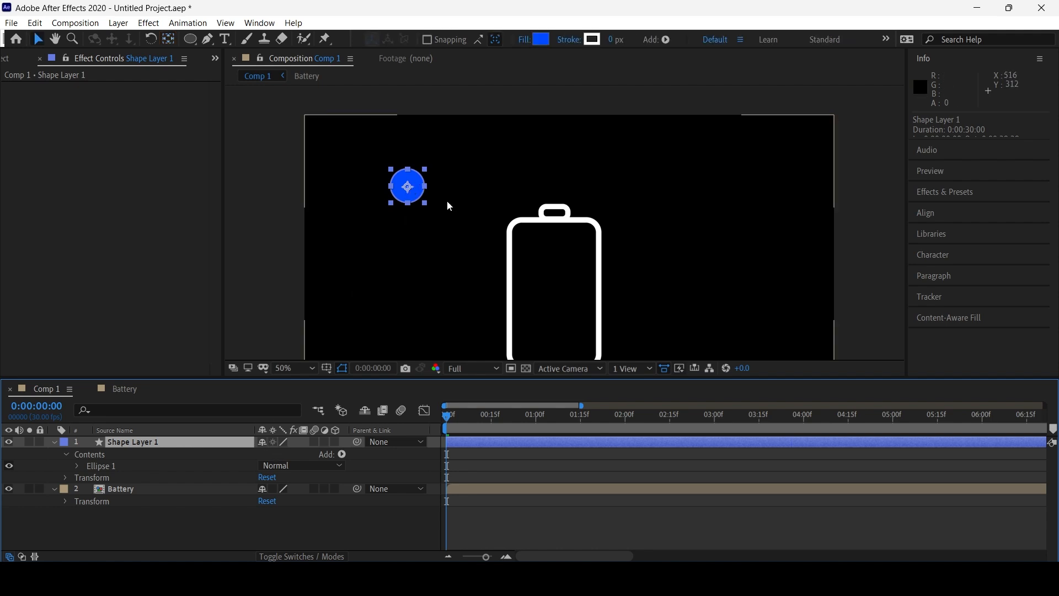
{"action": "key", "text": "comma"}
{"action": "key", "text": "comma"}
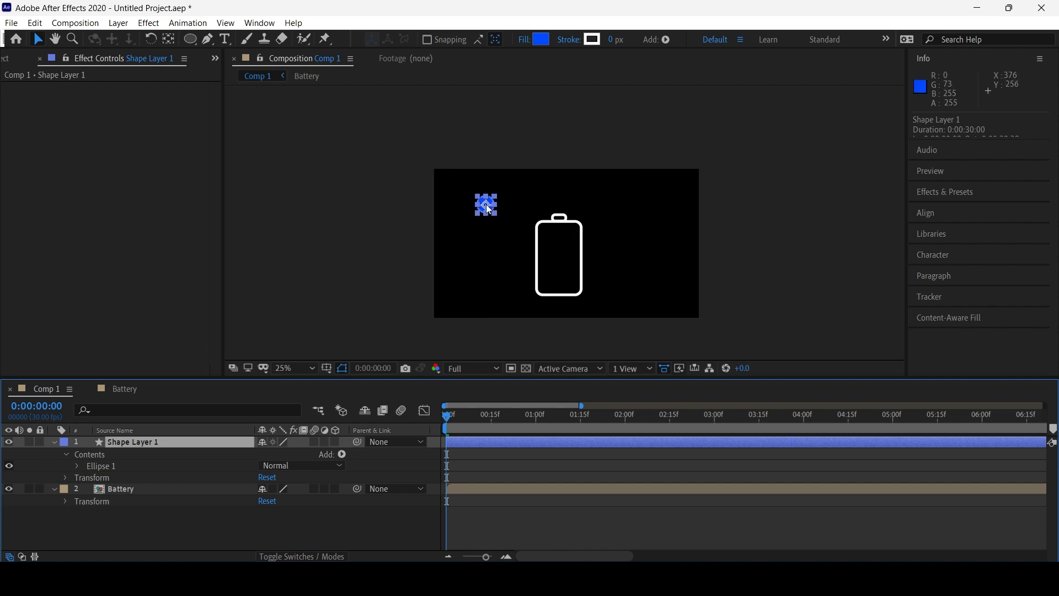
{"action": "left_click", "coordinate": [488, 209]}
{"action": "left_click_drag", "start_coordinate": [487, 207], "coordinate": [411, 202]}
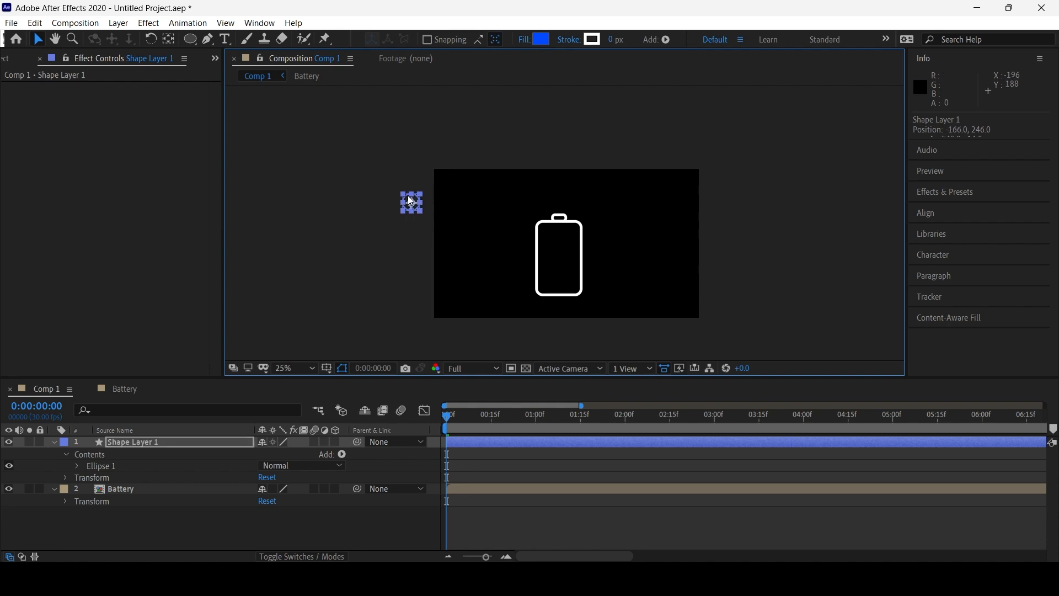
Add a first Position keyframe to the circle's Shape Layer 1 at 0:00:00:00, with the circle outside the frame's left edge.
{"action": "left_click", "coordinate": [487, 466]}
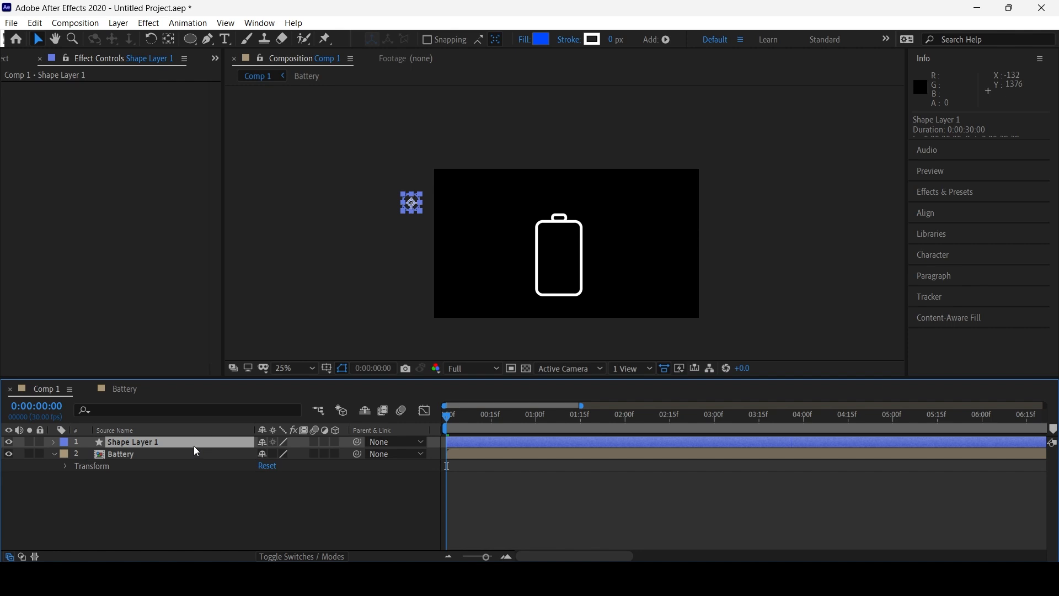
{"action": "key", "text": "p"}
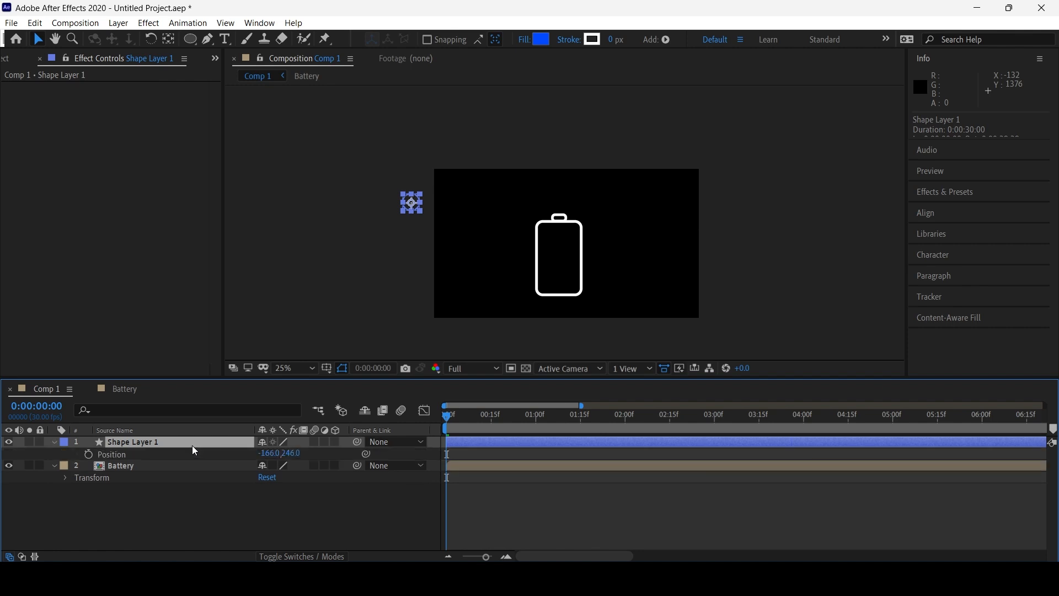
{"action": "left_click", "coordinate": [89, 455]}
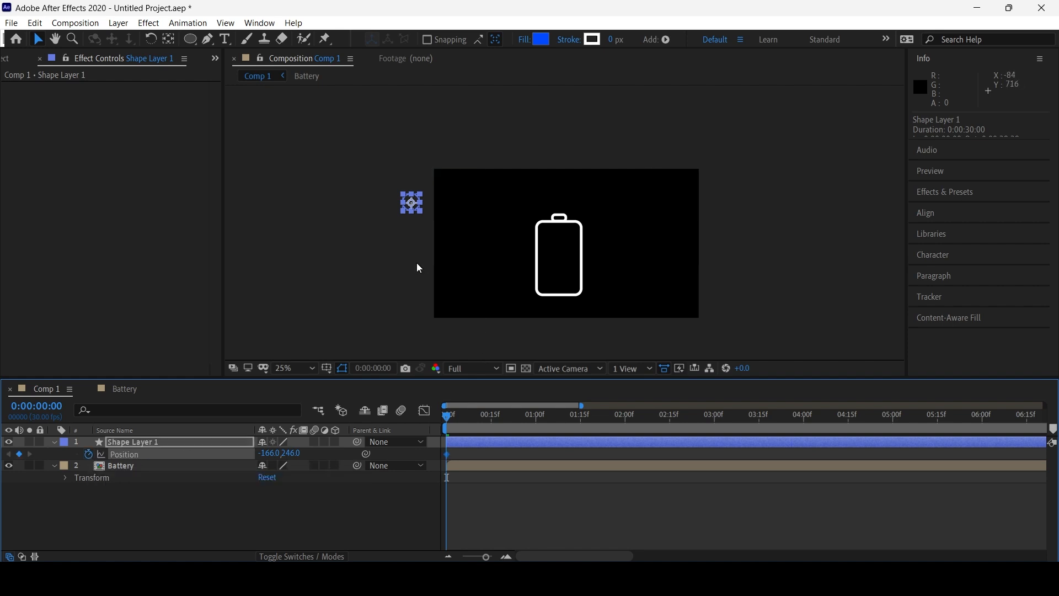
Add a Position keyframe at 0:00:00:11 with the circle just inside the frame's left edge, at about 114, 362.
{"action": "left_click_drag", "start_coordinate": [448, 415], "coordinate": [538, 425]}
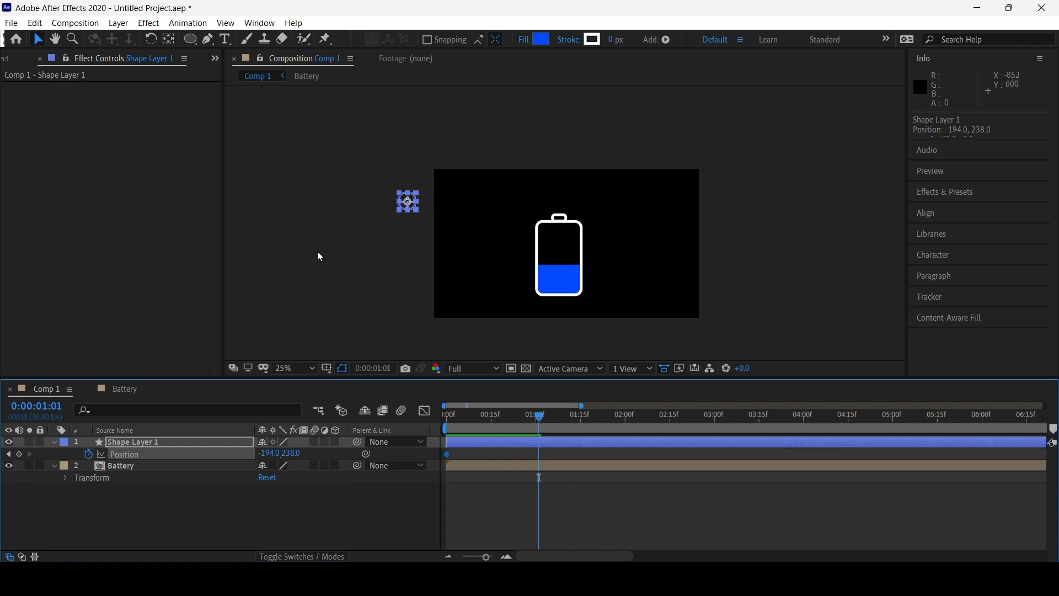
{"action": "left_click_drag", "start_coordinate": [406, 209], "coordinate": [555, 188]}
{"action": "key", "text": "period"}
{"action": "key", "text": "period"}
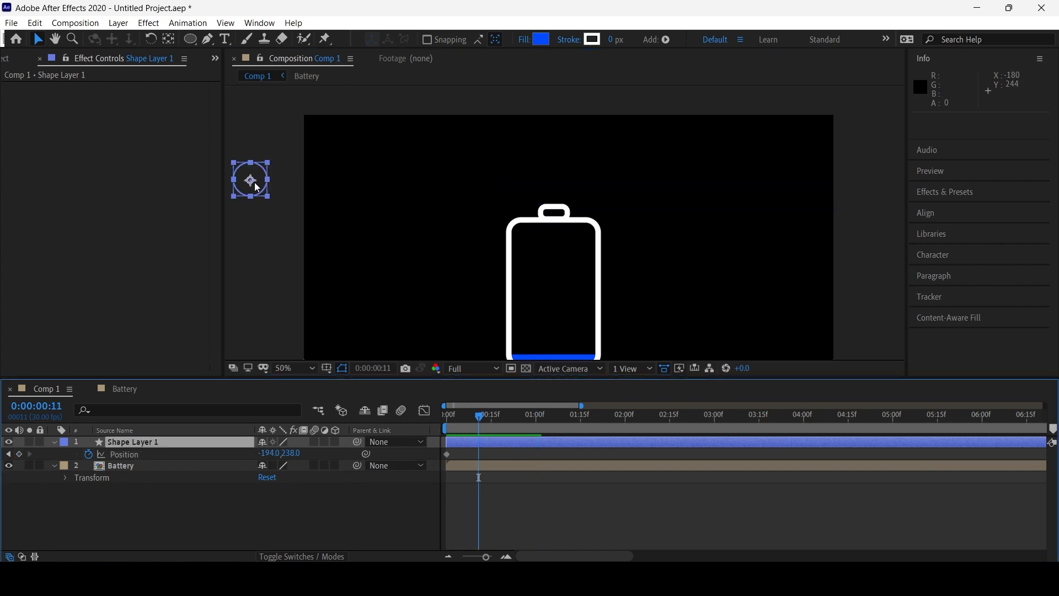
{"action": "left_click_drag", "start_coordinate": [250, 179], "coordinate": [336, 215]}
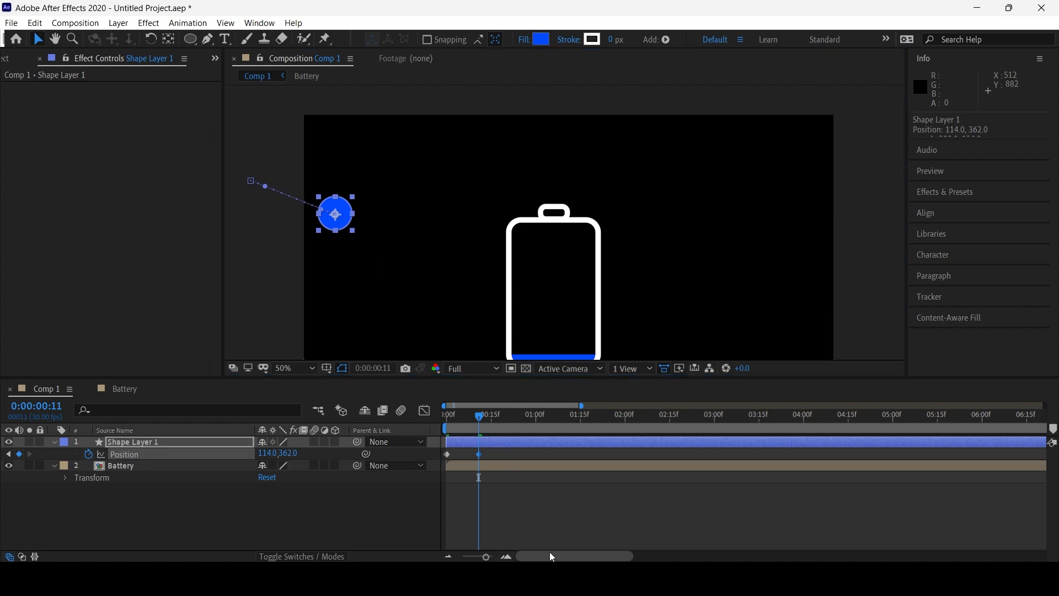
Preview the circle's entry and add a Position keyframe at 0:00:00:26 with the circle raised to about 344, 214.
{"action": "left_click", "coordinate": [448, 418]}
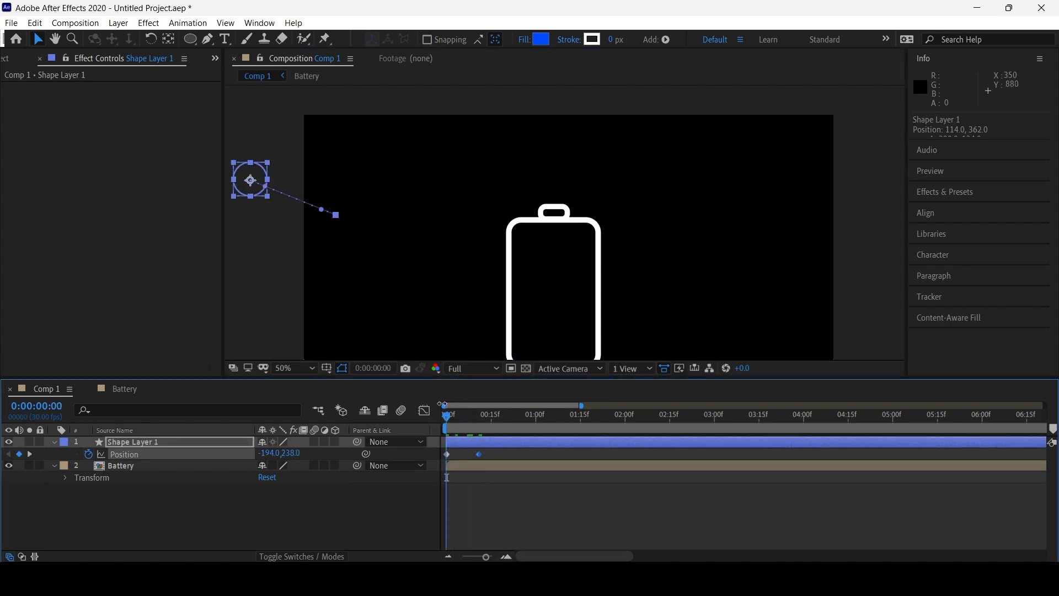
{"action": "key", "text": "space"}
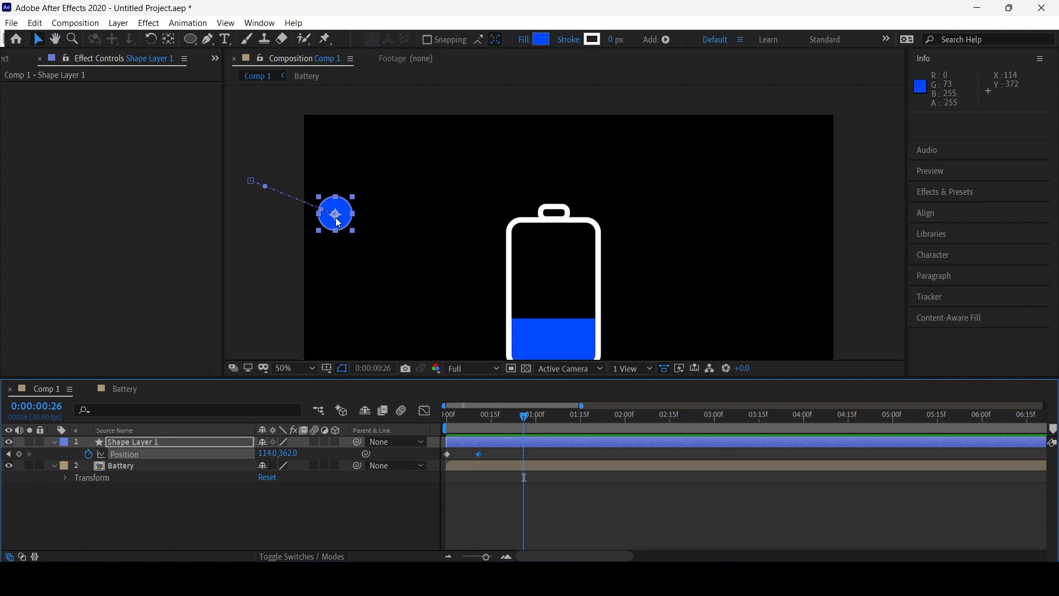
{"action": "left_click_drag", "start_coordinate": [338, 222], "coordinate": [400, 180]}
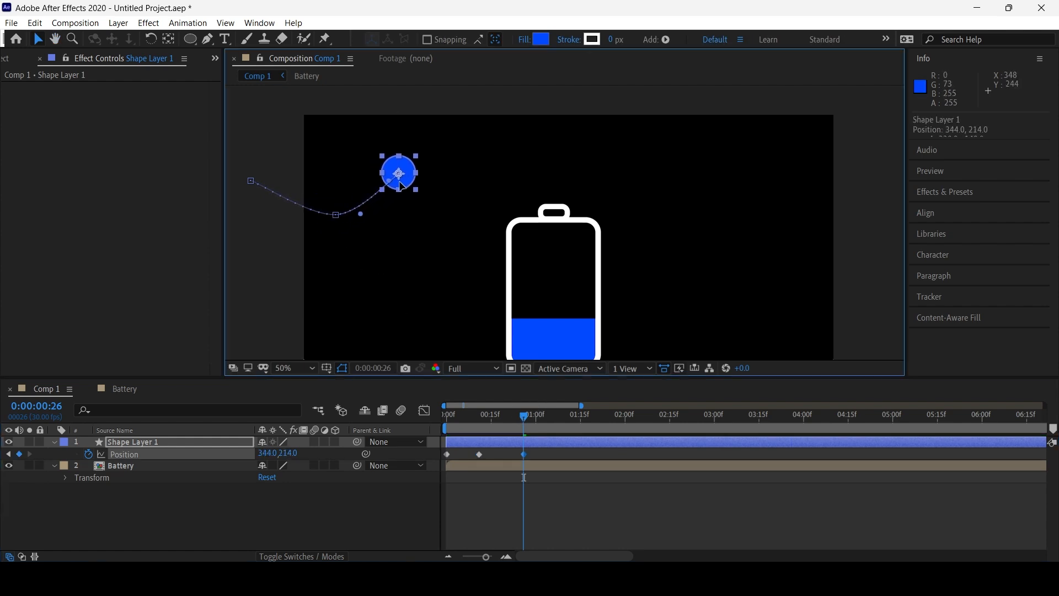
Add two more Position keyframes that lower the circle to the left of the battery and raise it above the cap to about 834, 84.
{"action": "left_click_drag", "start_coordinate": [526, 424], "coordinate": [569, 424]}
{"action": "left_click_drag", "start_coordinate": [407, 192], "coordinate": [454, 239]}
{"action": "left_click_drag", "start_coordinate": [570, 420], "coordinate": [598, 420]}
{"action": "left_click_drag", "start_coordinate": [448, 229], "coordinate": [537, 144]}
Keyframe the circle onto the battery cap at 914, 272 at 0:00:02:03 and back up to 1008, 104 shortly after, and preview the motion.
{"action": "left_click_drag", "start_coordinate": [601, 422], "coordinate": [633, 421]}
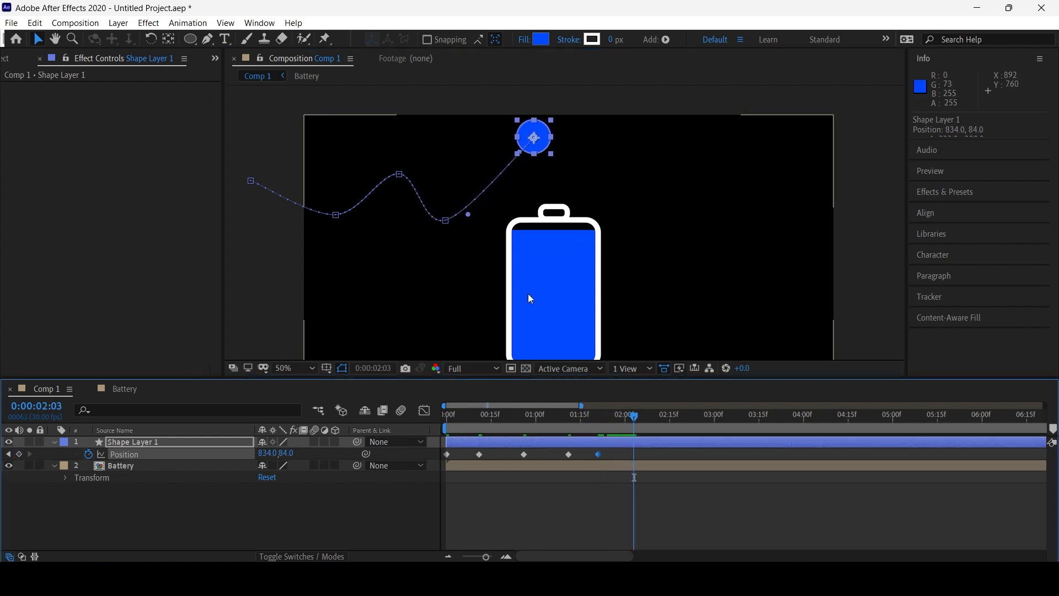
{"action": "left_click_drag", "start_coordinate": [548, 143], "coordinate": [570, 191]}
{"action": "left_click_drag", "start_coordinate": [634, 415], "coordinate": [652, 415]}
{"action": "left_click_drag", "start_coordinate": [574, 182], "coordinate": [600, 136]}
{"action": "key", "text": "space"}
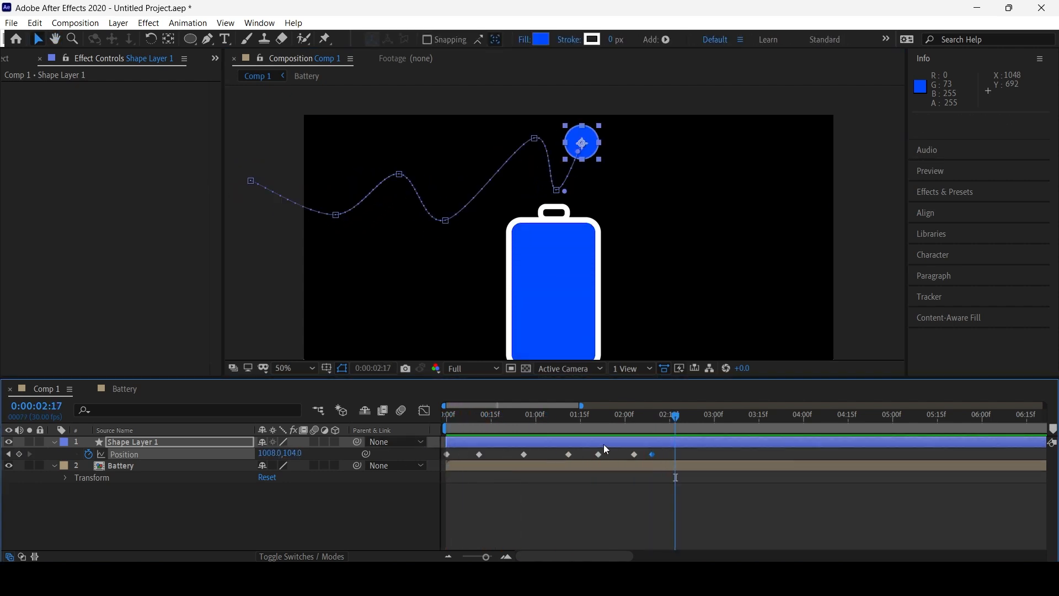
{"action": "key", "text": "space"}
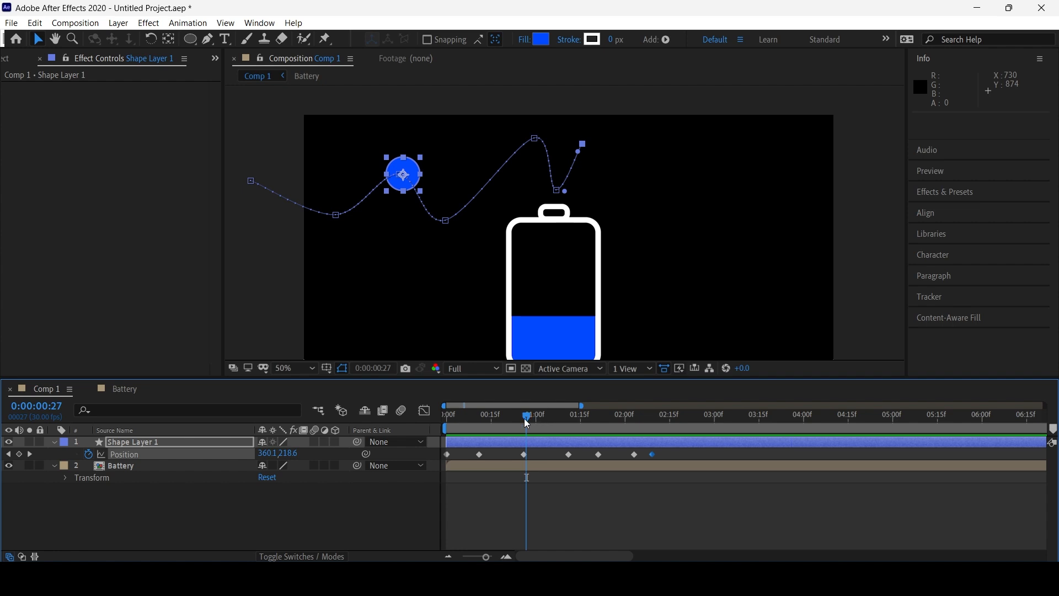
Place the playhead at 0:00:02:03, where the circle touches the cap, and open the Battery pre-composition.
{"action": "left_click_drag", "start_coordinate": [528, 428], "coordinate": [636, 435]}
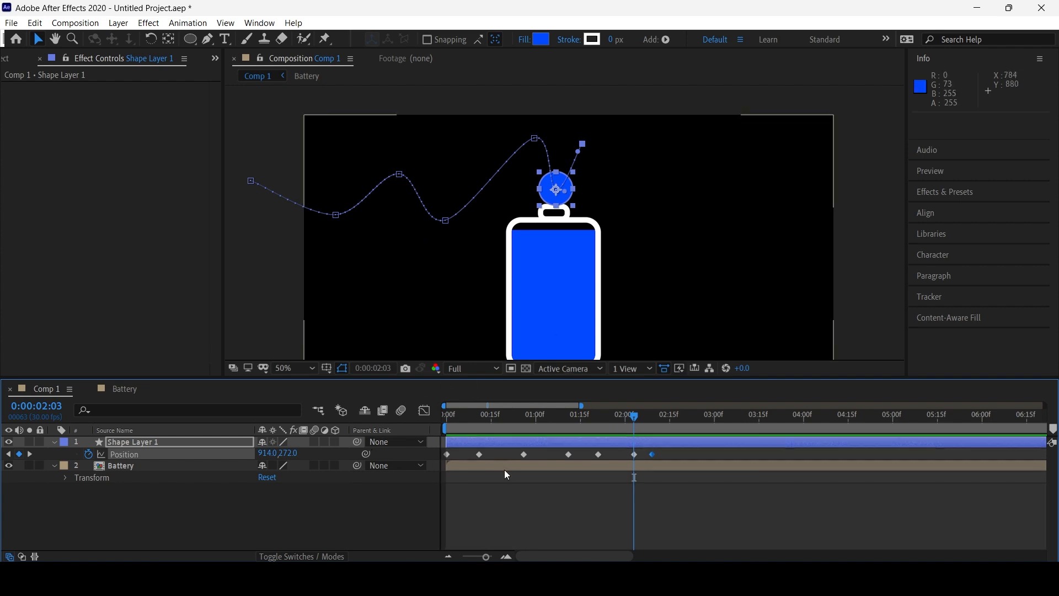
{"action": "left_click", "coordinate": [504, 468]}
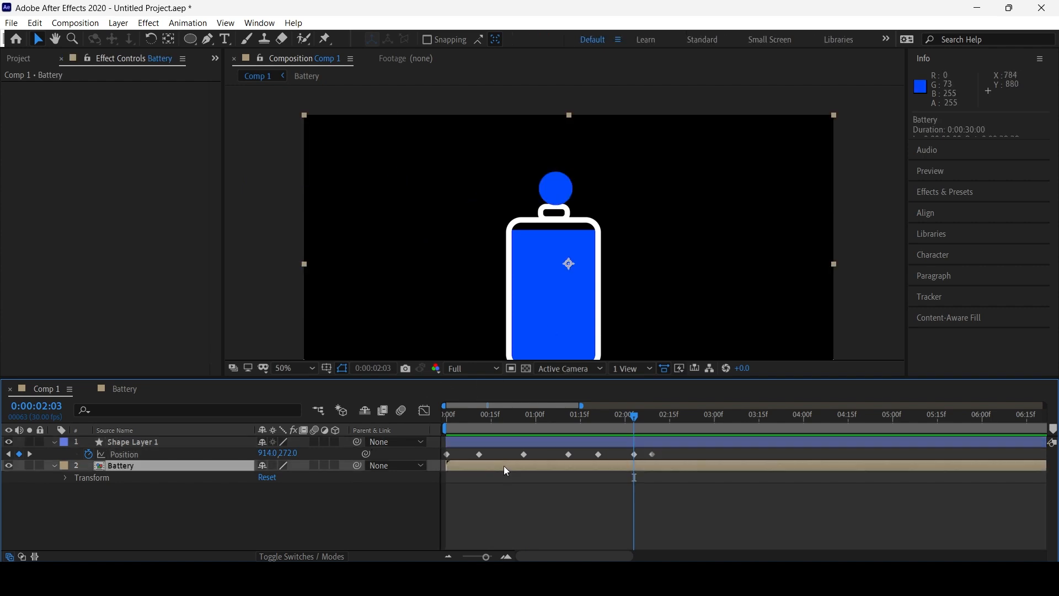
{"action": "double_click", "coordinate": [507, 471]}
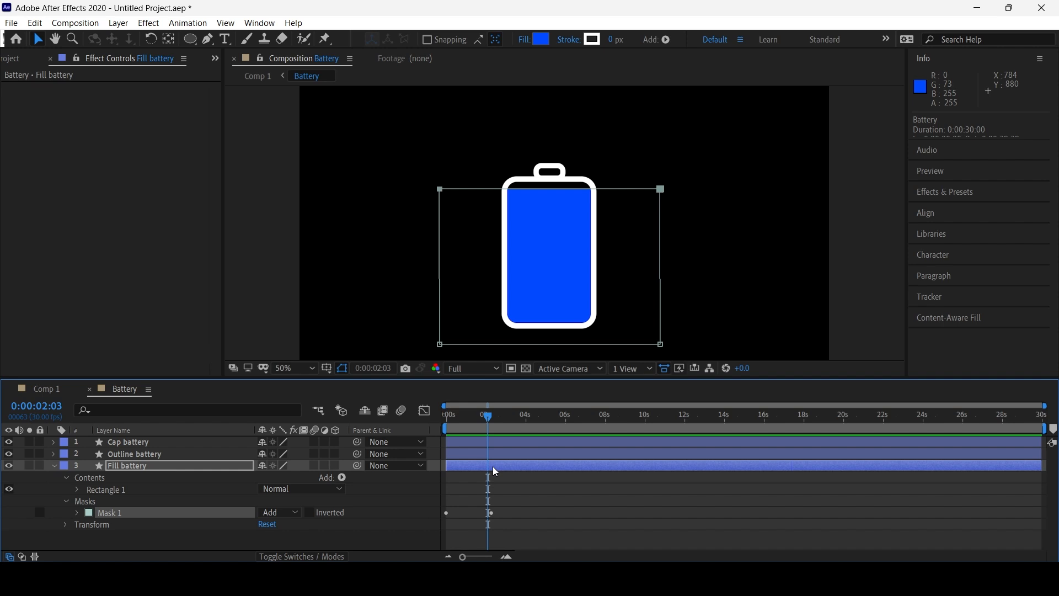
Reveal the Mask Path keyframes of the Fill battery layer and shift both so the first sits at 0:00:02:03.
{"action": "left_click", "coordinate": [67, 477]}
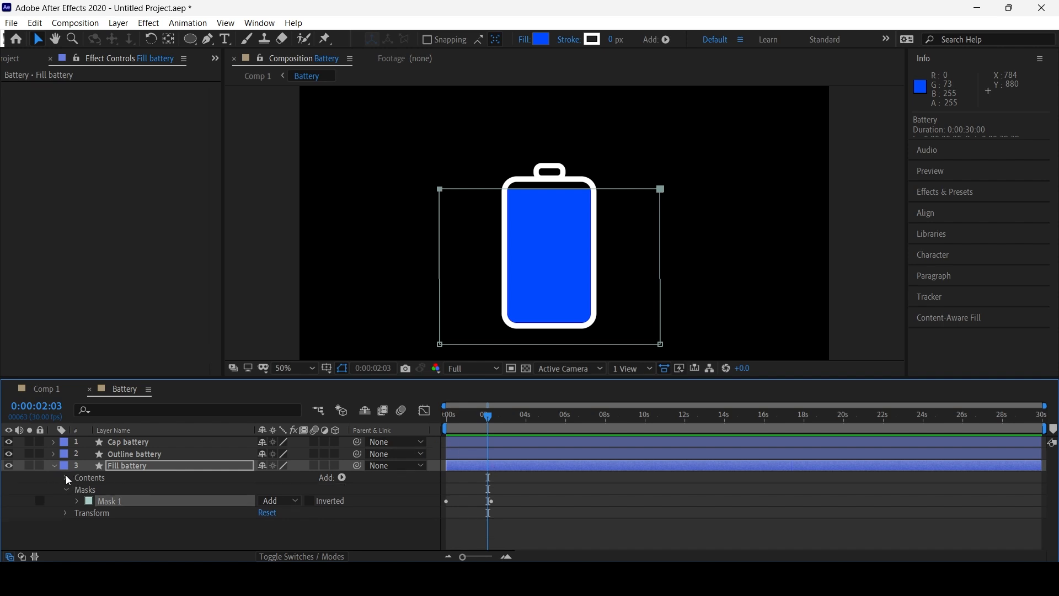
{"action": "left_click", "coordinate": [67, 478]}
{"action": "left_click", "coordinate": [77, 490]}
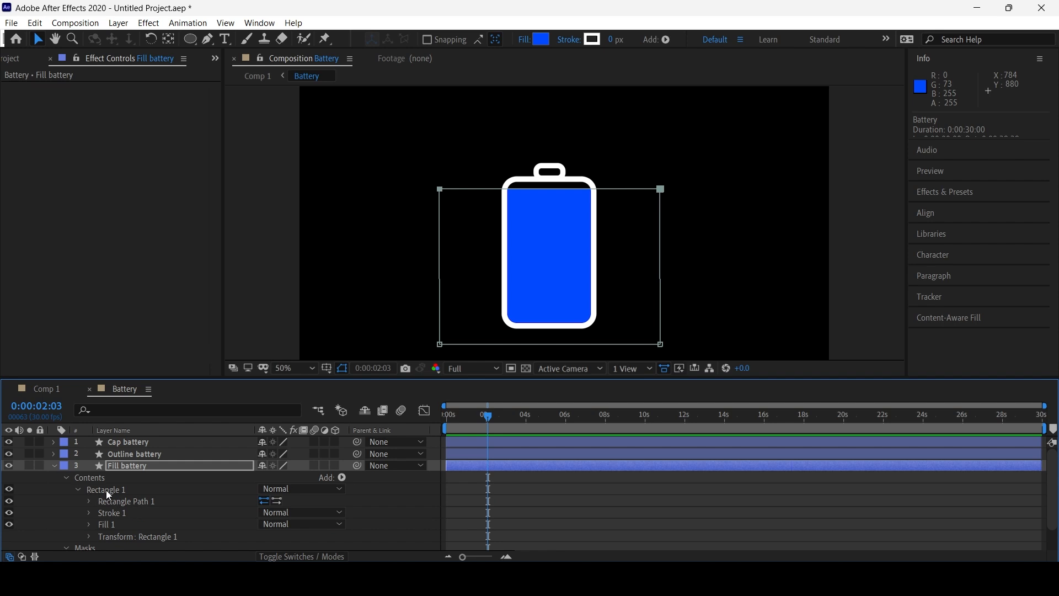
{"action": "scroll", "coordinate": [117, 495], "scroll_direction": "down", "scroll_amount": 2}
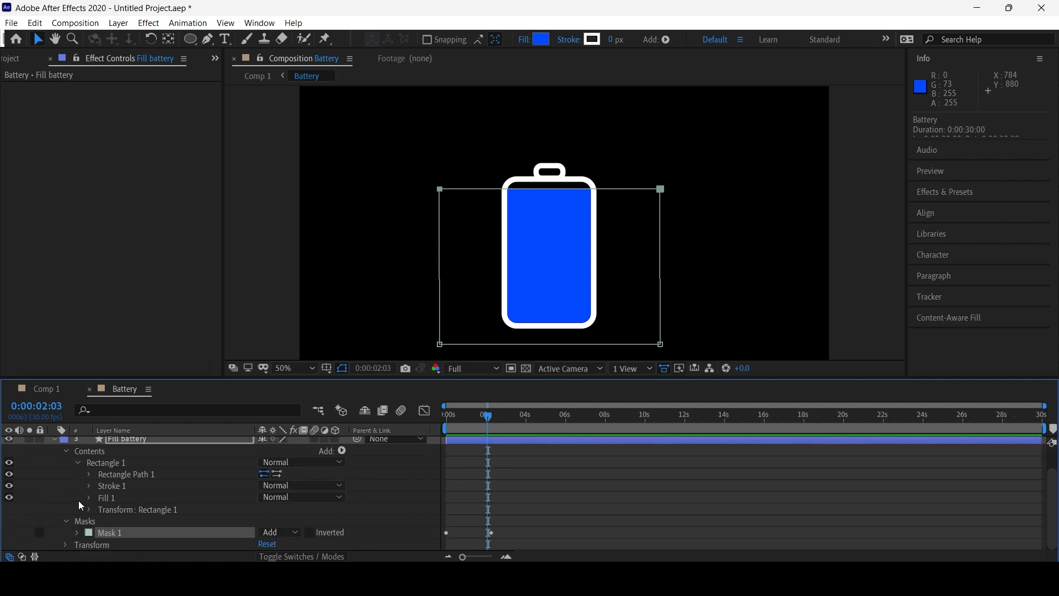
{"action": "scroll", "coordinate": [114, 498], "scroll_direction": "up", "scroll_amount": 2}
{"action": "scroll", "coordinate": [114, 498], "scroll_direction": "down", "scroll_amount": 2}
{"action": "scroll", "coordinate": [114, 498], "scroll_direction": "up", "scroll_amount": 2}
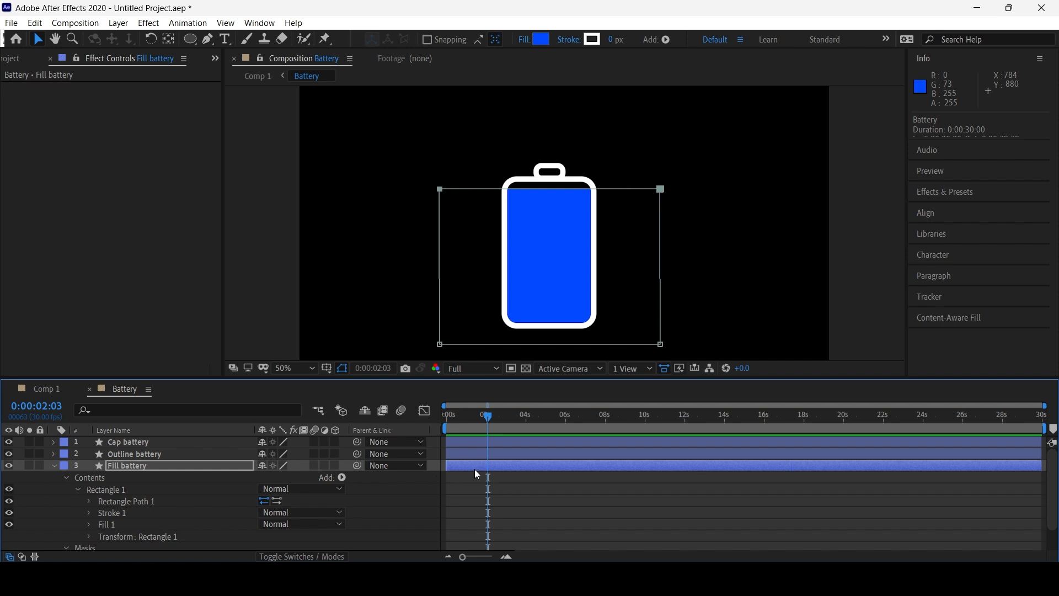
{"action": "key", "text": "Return"}
{"action": "key", "text": "u"}
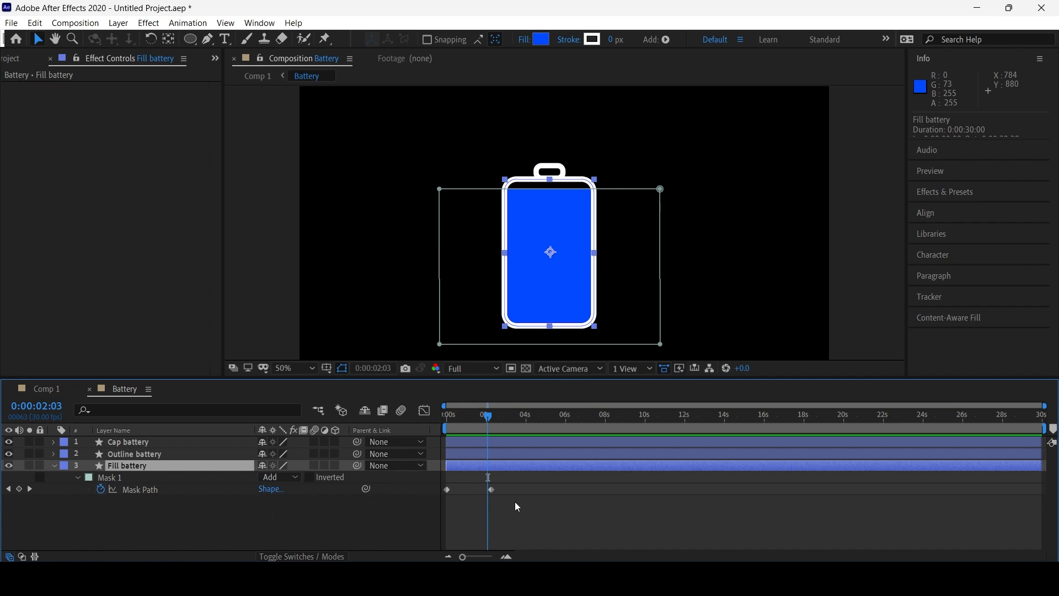
{"action": "left_click_drag", "start_coordinate": [516, 502], "coordinate": [491, 499]}
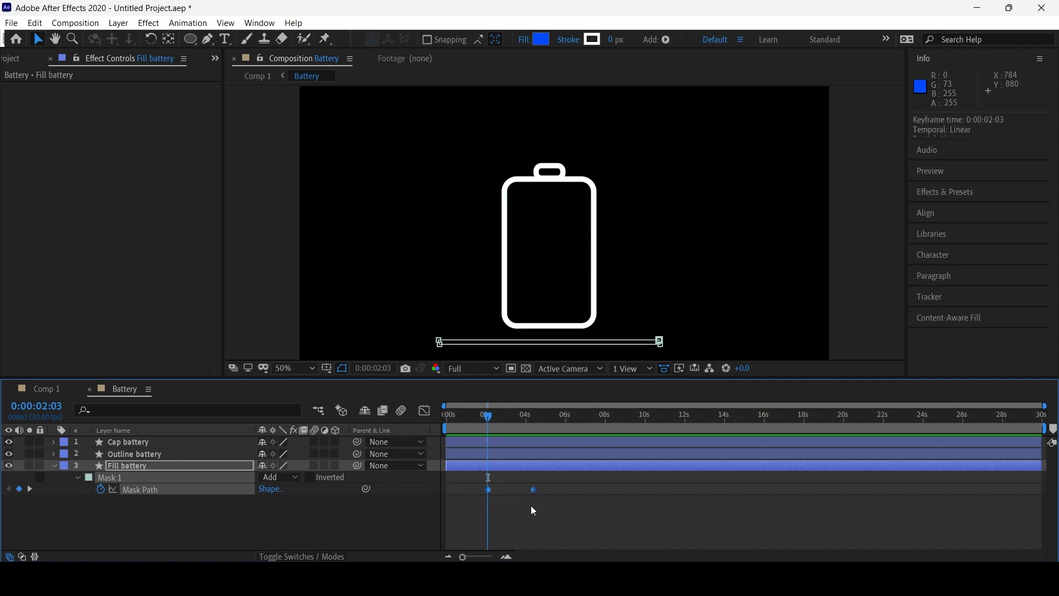
{"action": "left_click", "coordinate": [519, 518]}
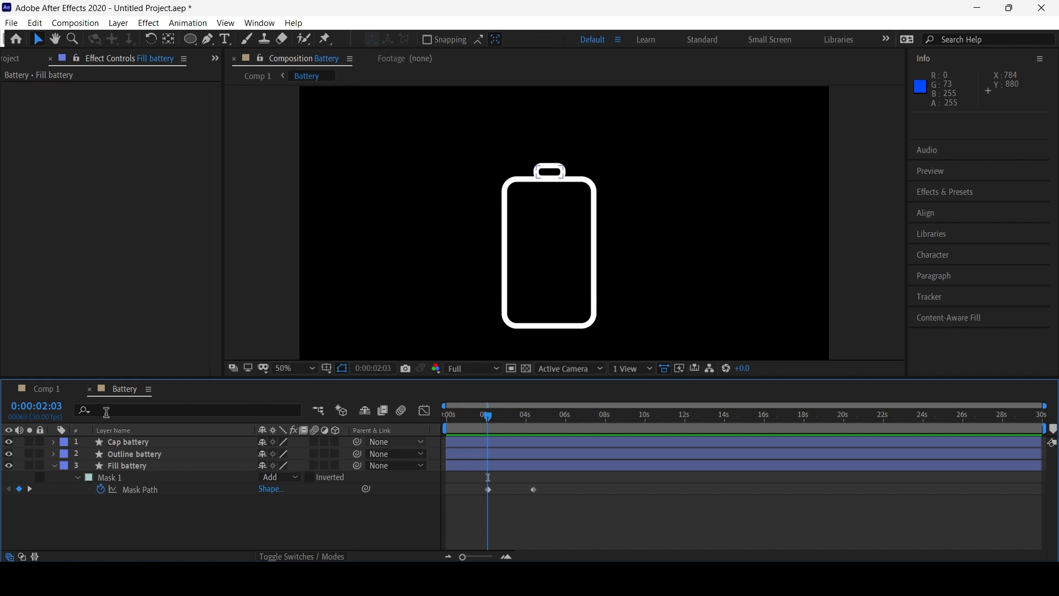
Preview in Comp 1 how the battery fill starts rising in relation to the bouncing circle.
{"action": "left_click", "coordinate": [48, 390]}
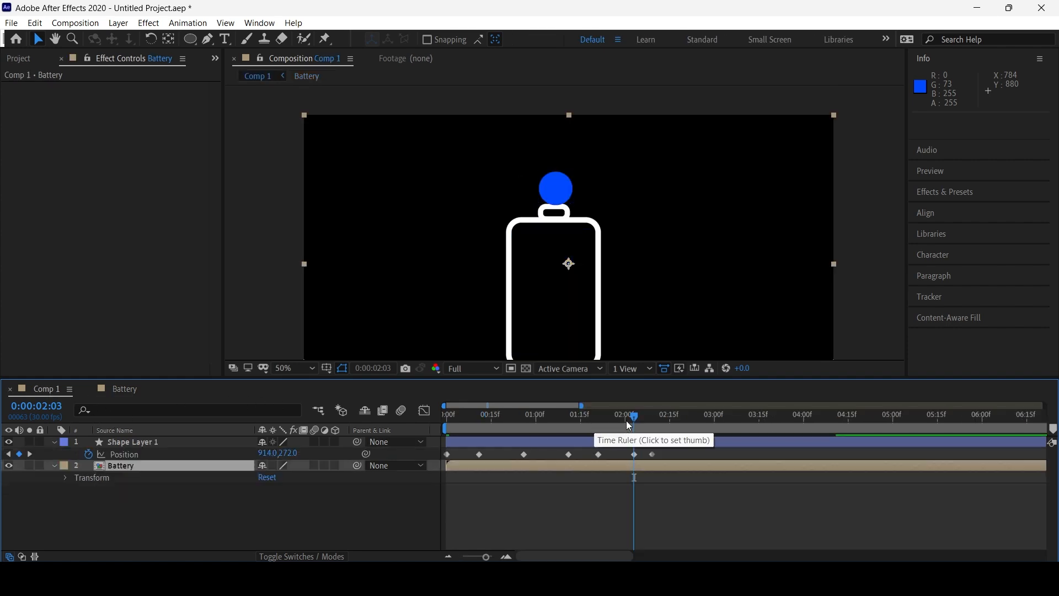
{"action": "left_click_drag", "start_coordinate": [629, 426], "coordinate": [595, 425]}
{"action": "key", "text": "space"}
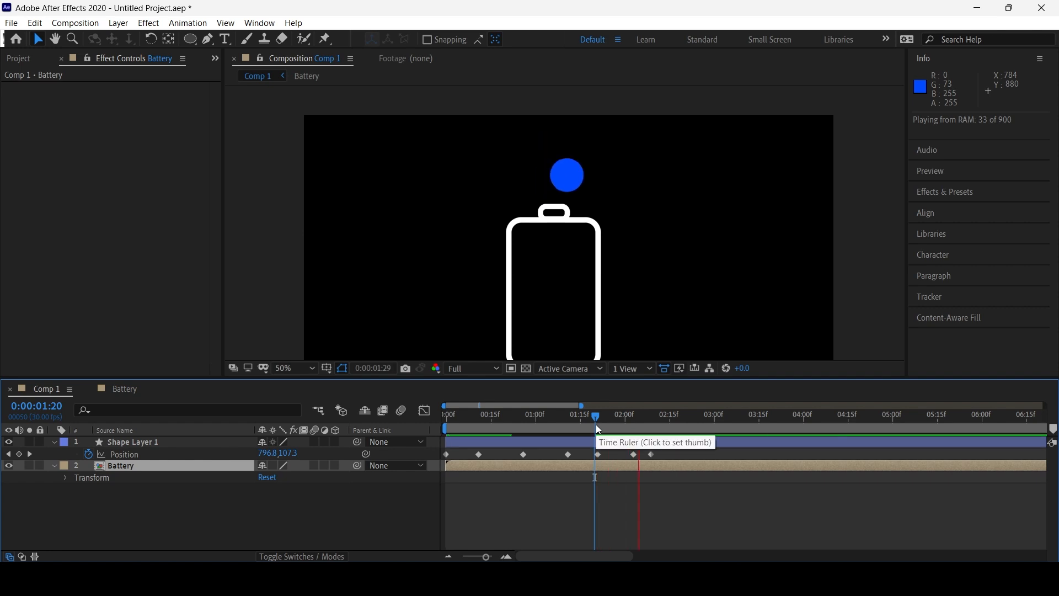
{"action": "key", "text": "space"}
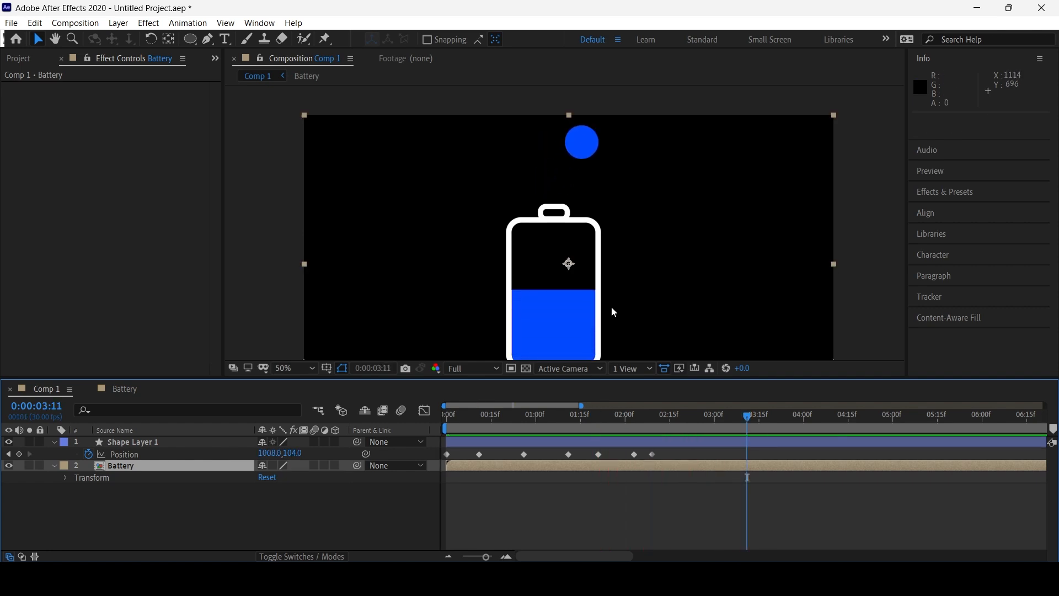
{"action": "key", "text": "h"}
{"action": "left_click_drag", "start_coordinate": [617, 309], "coordinate": [602, 286]}
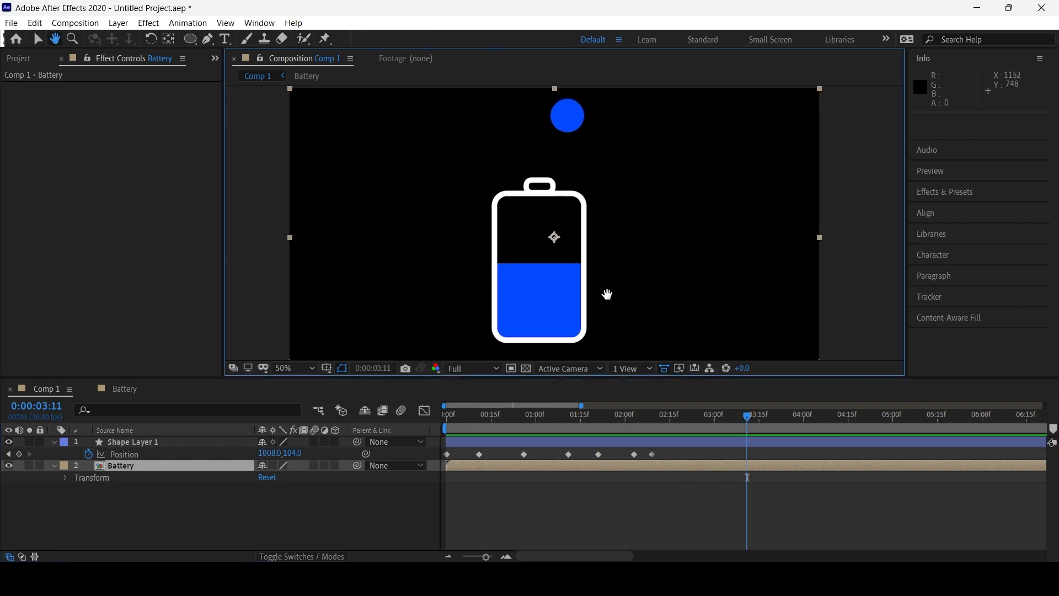
{"action": "key", "text": "v"}
{"action": "left_click", "coordinate": [582, 427]}
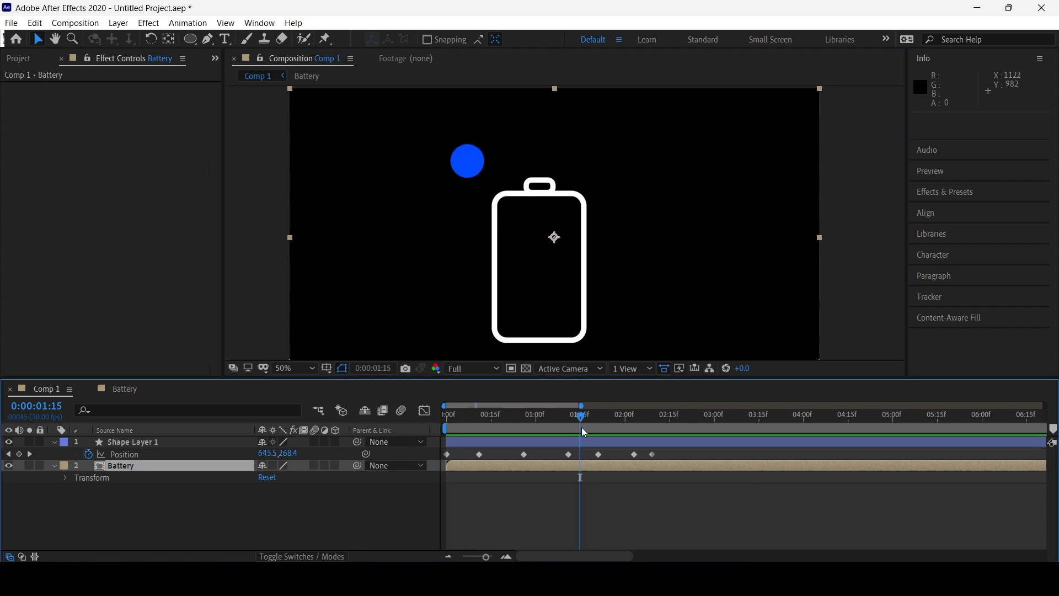
{"action": "key", "text": "space"}
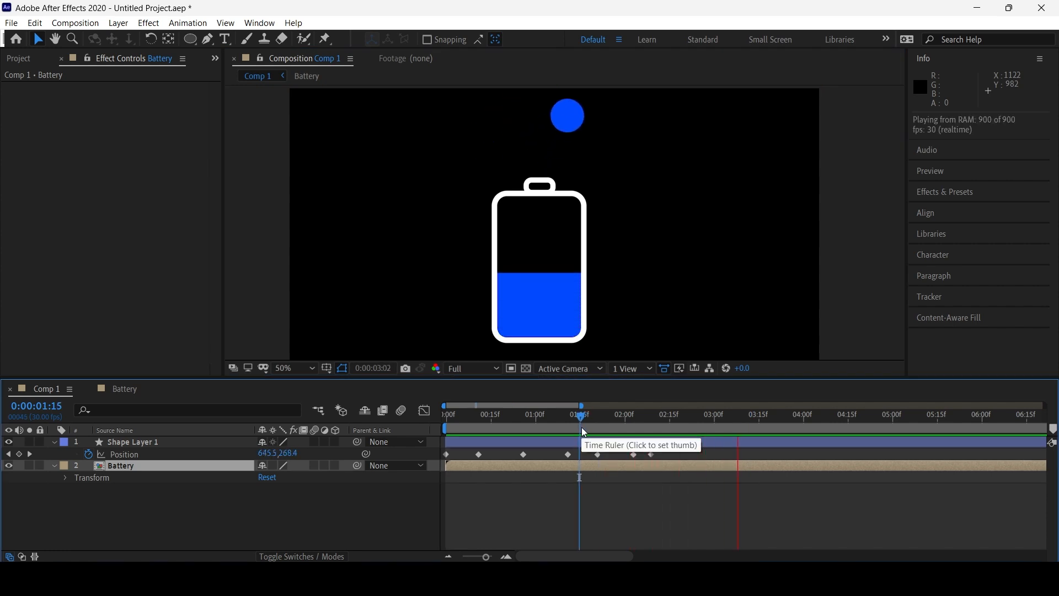
{"action": "key", "text": "space"}
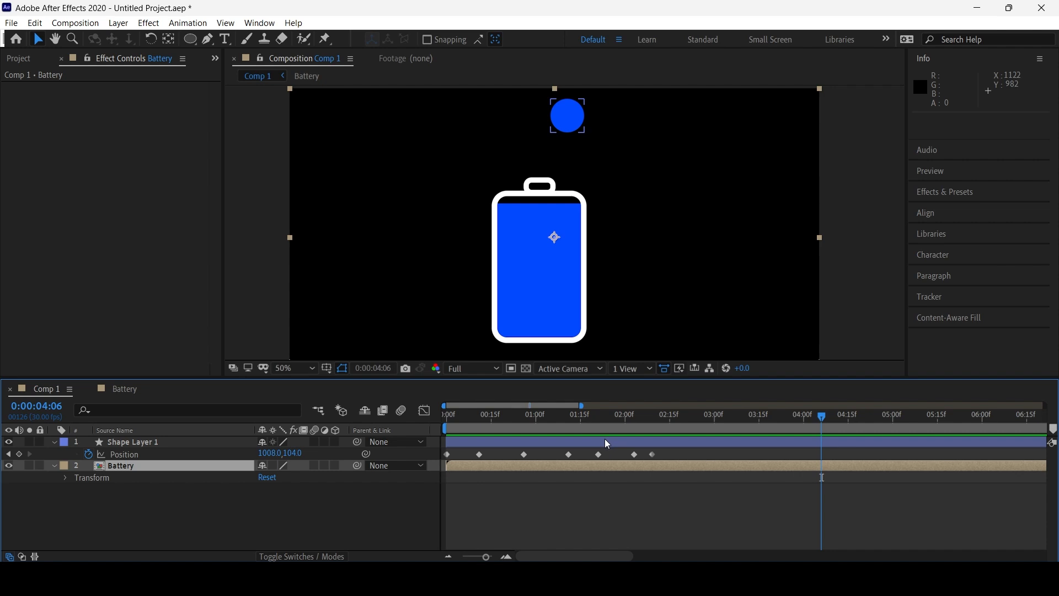
Move the playhead to 0:00:01:24 and set the composition view magnification to Fit up to 100%.
{"action": "left_click", "coordinate": [607, 428]}
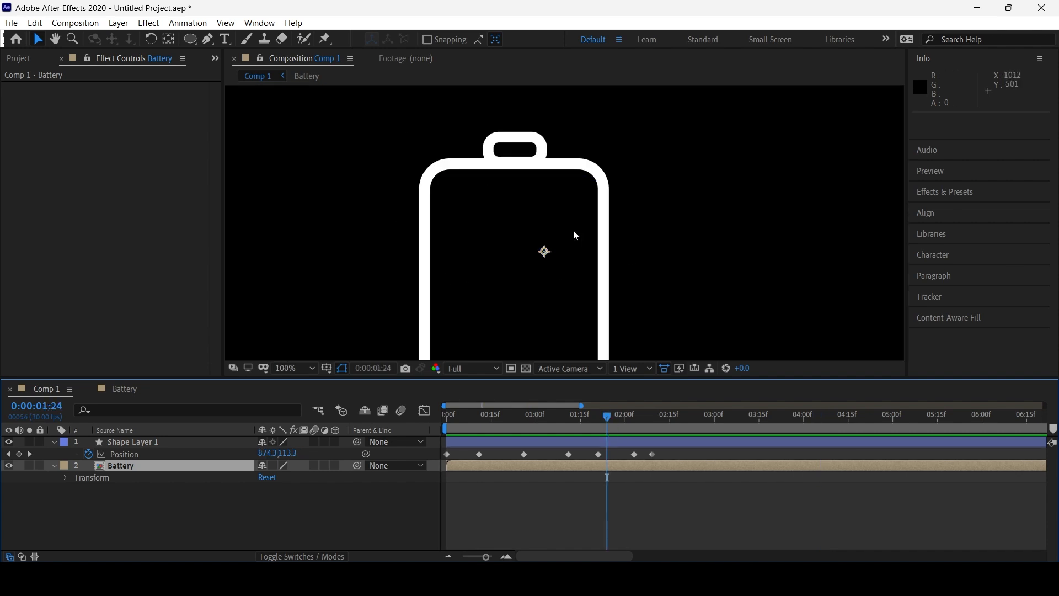
{"action": "key", "text": "period"}
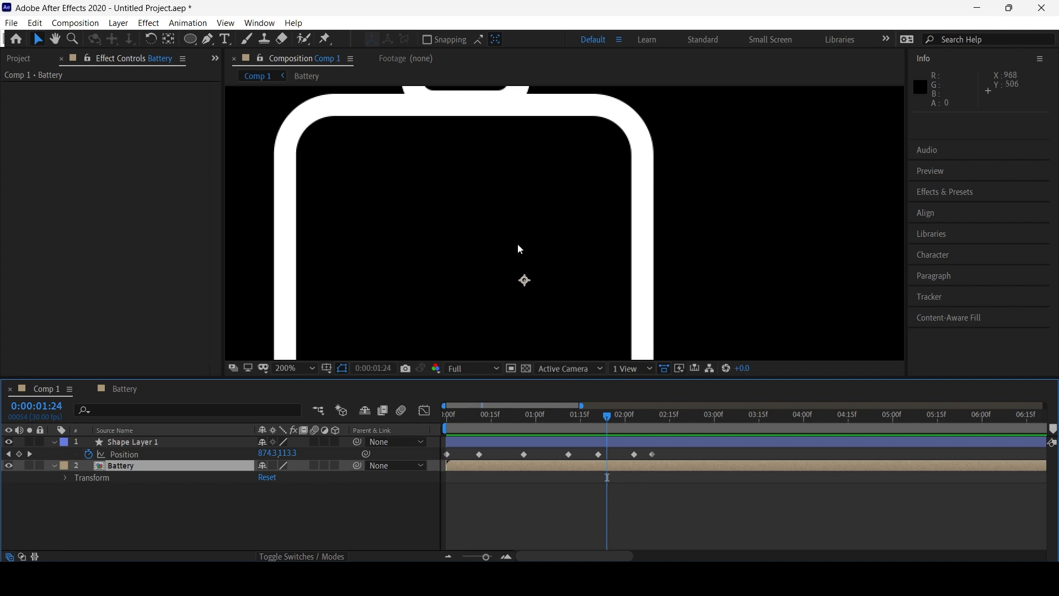
{"action": "left_click", "coordinate": [56, 40]}
{"action": "left_click_drag", "start_coordinate": [383, 139], "coordinate": [321, 15]}
{"action": "left_click", "coordinate": [300, 369]}
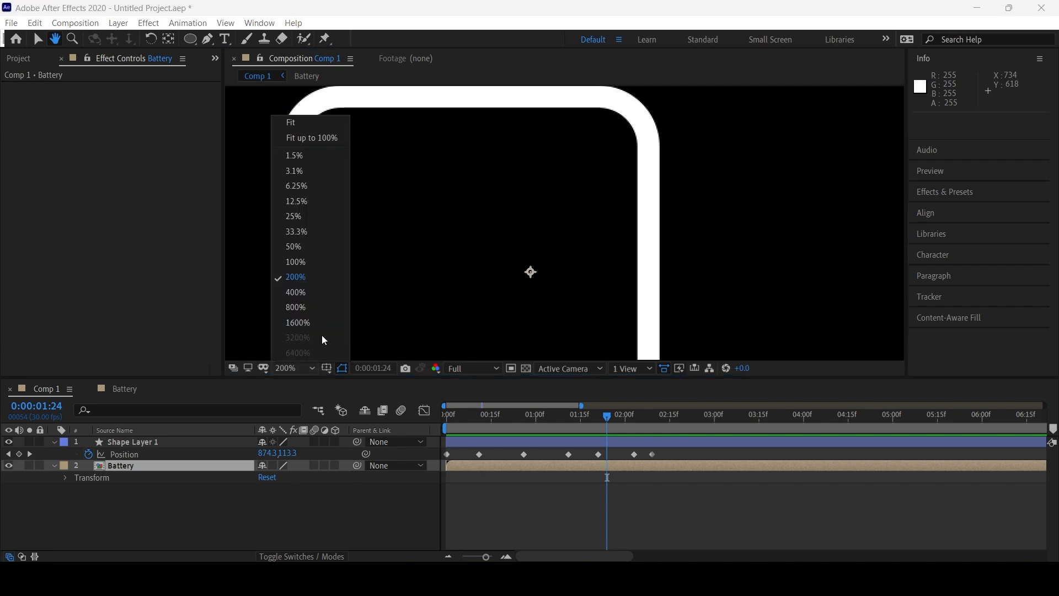
{"action": "left_click", "coordinate": [312, 139]}
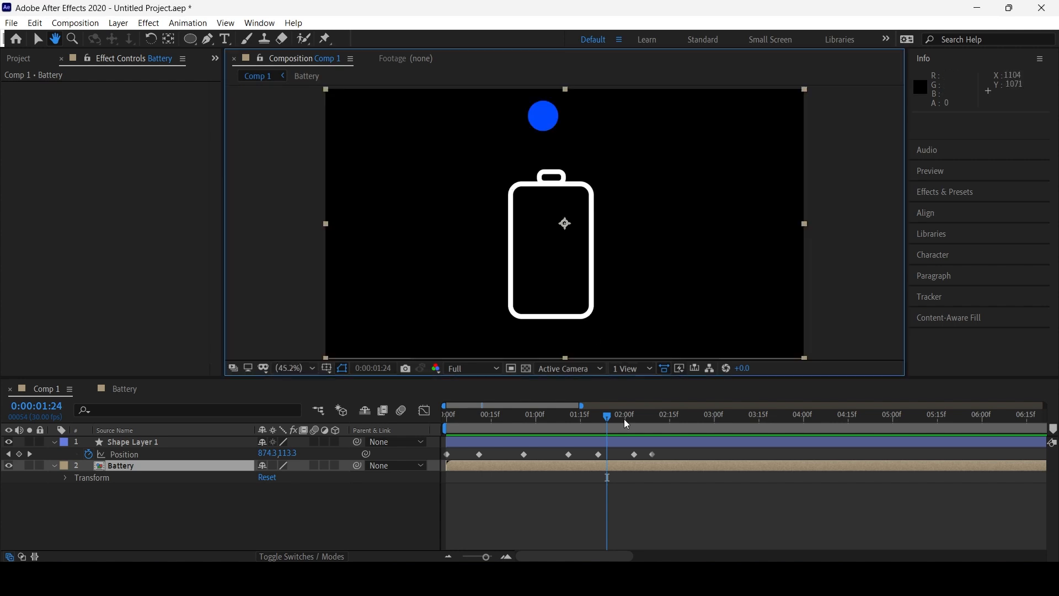
Add the text "Recharge" in blue Montserrat Medium at 64 px and centre it just below the battery.
{"action": "key", "text": "v"}
{"action": "left_click", "coordinate": [546, 508]}
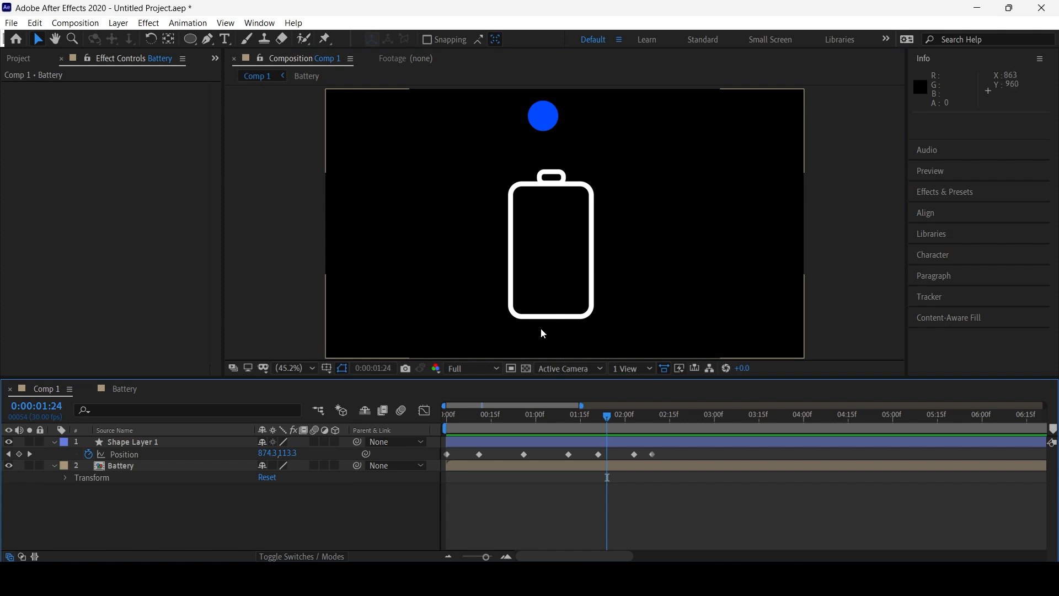
{"action": "left_click", "coordinate": [226, 40]}
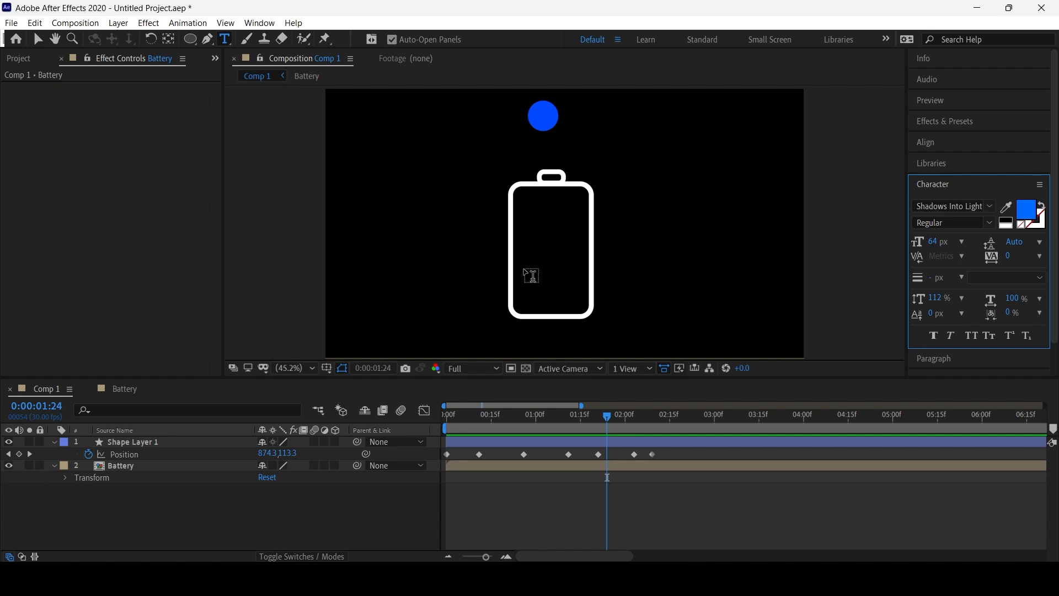
{"action": "left_click", "coordinate": [518, 334]}
{"action": "type", "text": "R"}
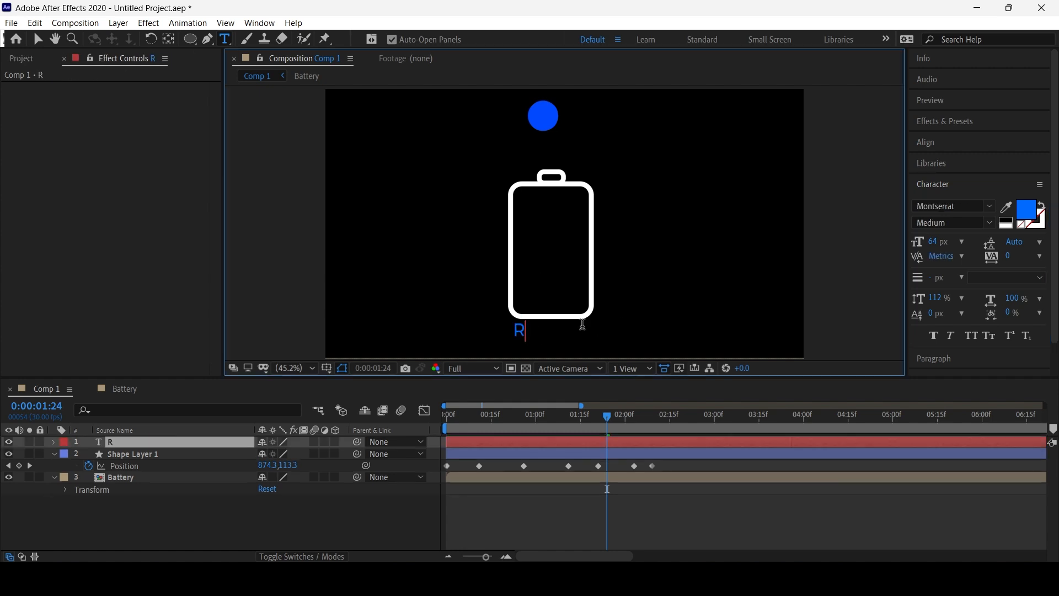
{"action": "type", "text": "echarge"}
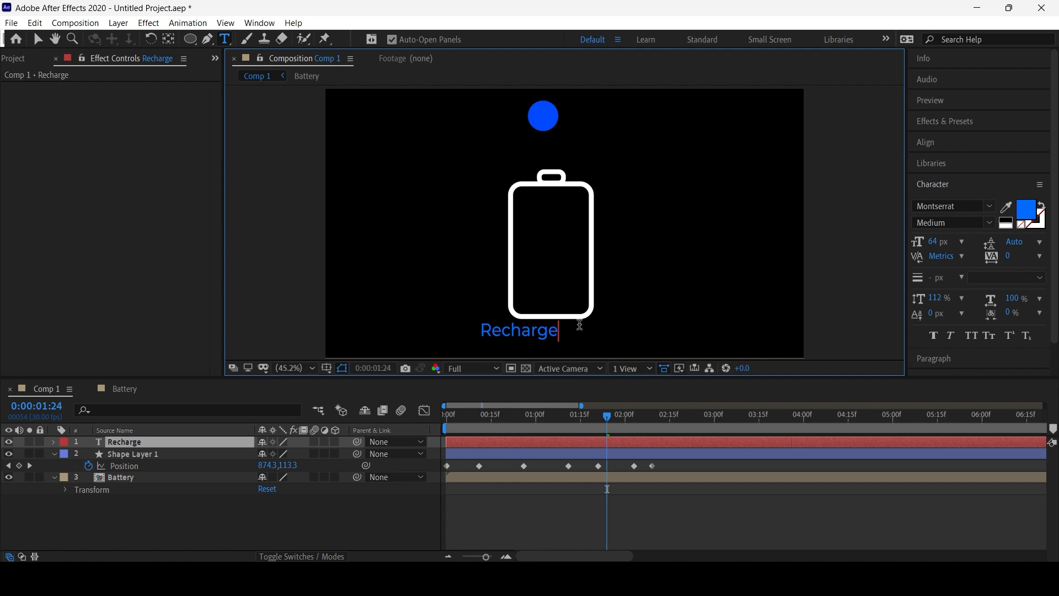
{"action": "key", "text": "ctrl+Return"}
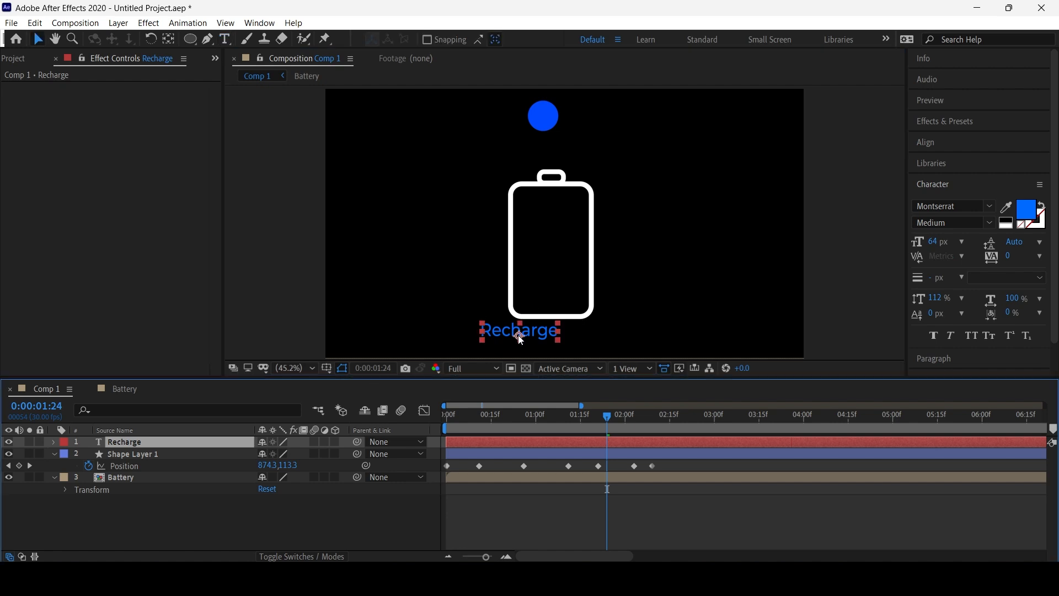
{"action": "left_click_drag", "start_coordinate": [522, 339], "coordinate": [553, 337]}
Change the fill color of the Recharge text to red, FF0000.
{"action": "left_click", "coordinate": [554, 443]}
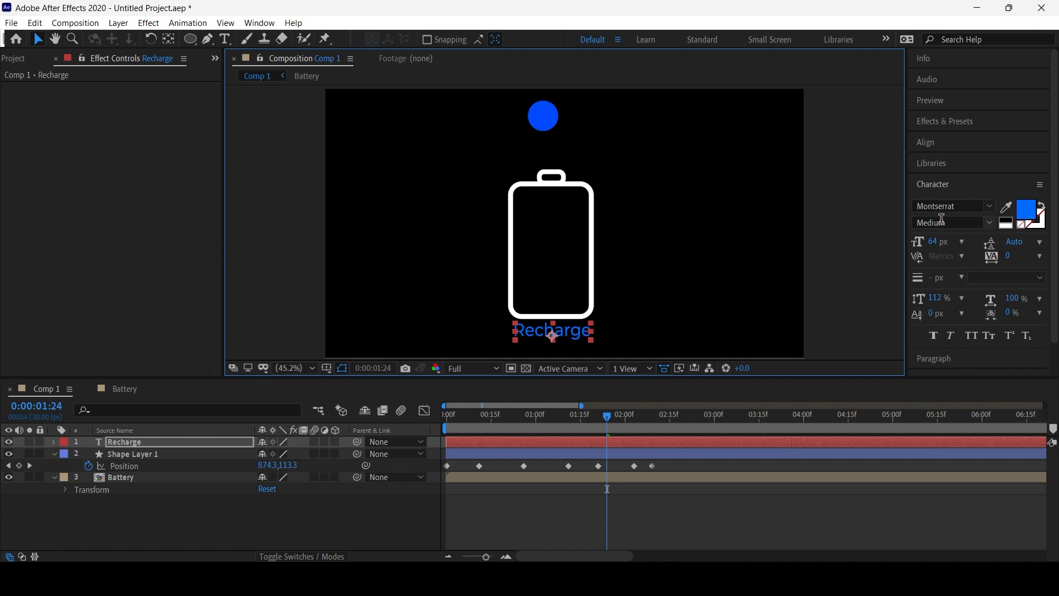
{"action": "left_click", "coordinate": [1027, 211]}
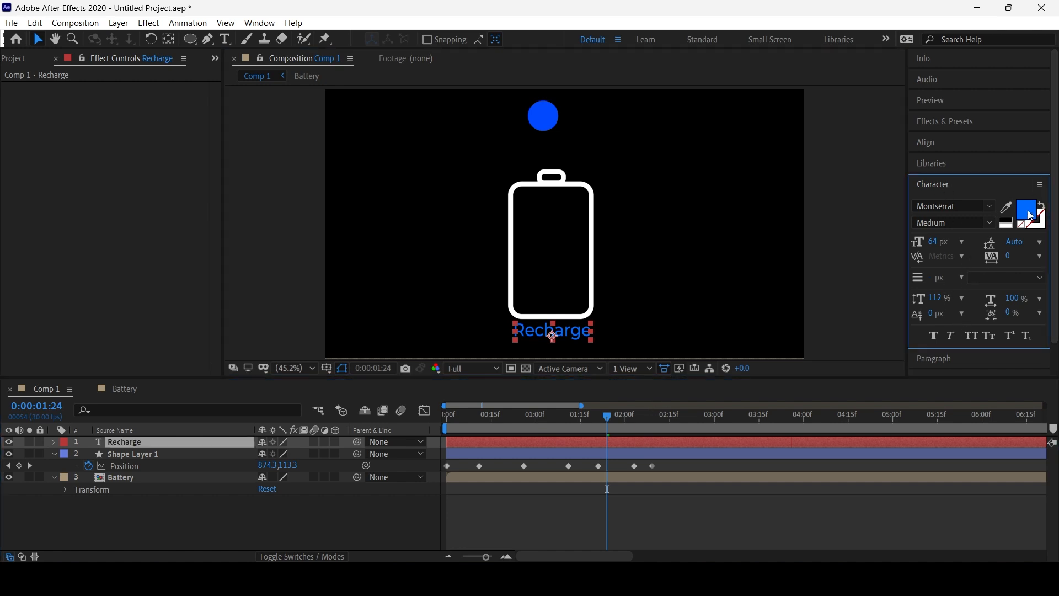
{"action": "left_click", "coordinate": [230, 316]}
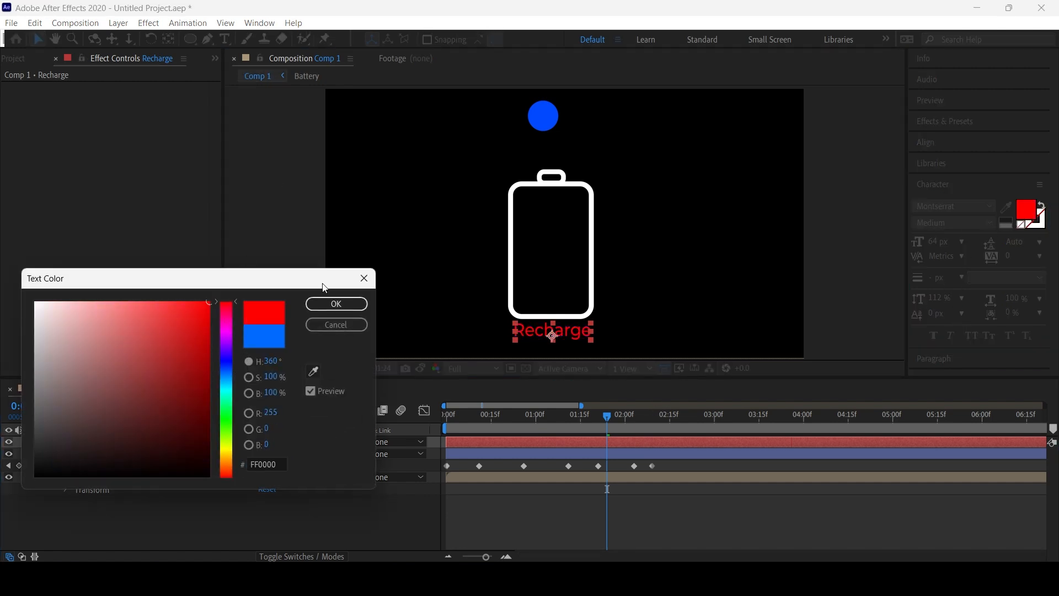
{"action": "left_click", "coordinate": [331, 303]}
{"action": "left_click", "coordinate": [455, 499]}
Apply Easy Ease to all Position keyframes of Shape Layer 1 and preview the animation from the start.
{"action": "left_click_drag", "start_coordinate": [476, 418], "coordinate": [405, 445]}
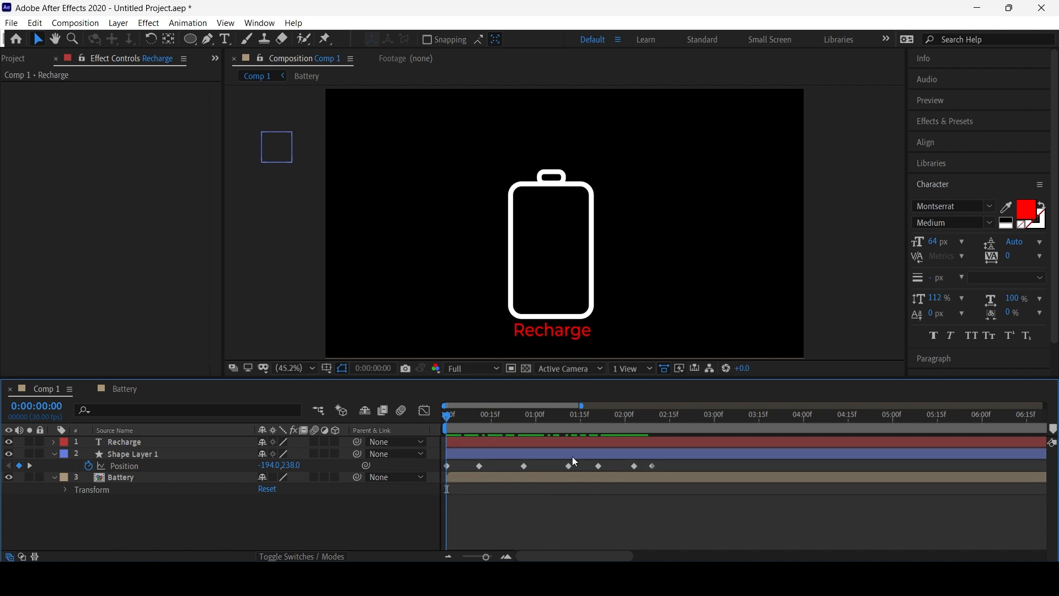
{"action": "left_click_drag", "start_coordinate": [671, 475], "coordinate": [438, 475]}
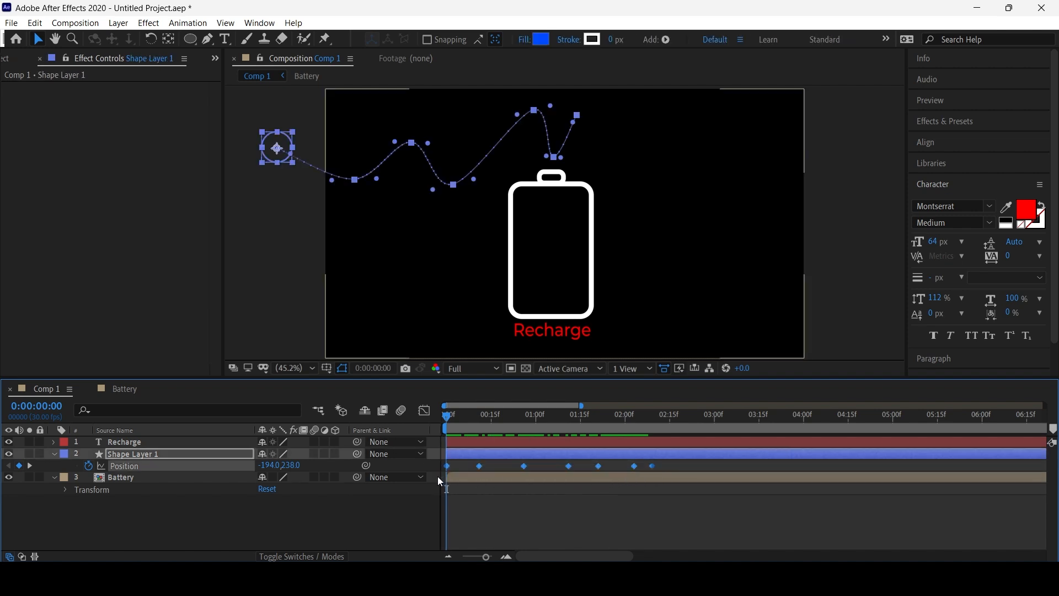
{"action": "key", "text": "F9"}
{"action": "key", "text": "space"}
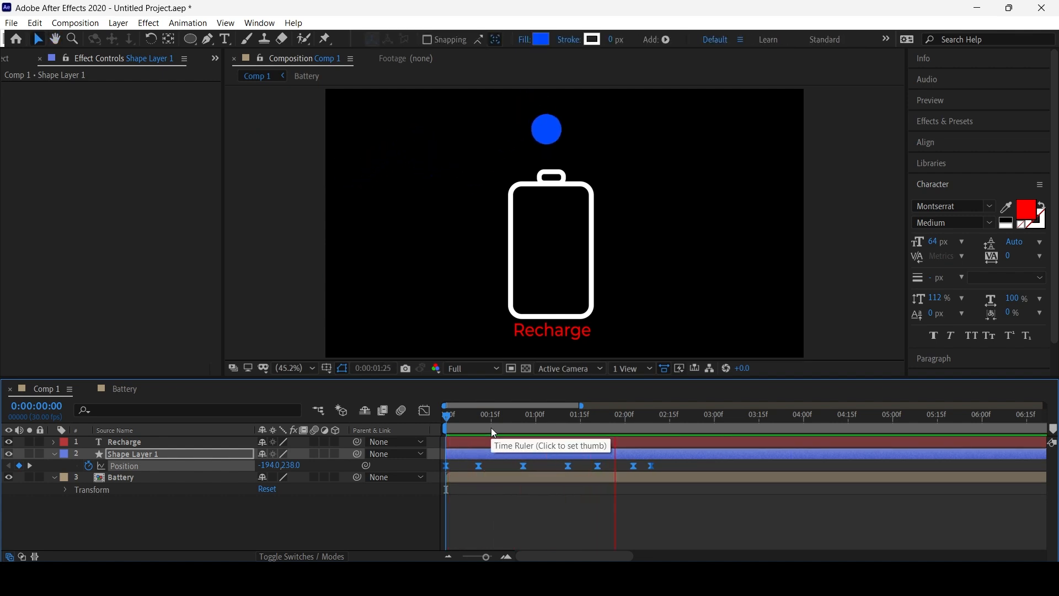
{"action": "key", "text": "space"}
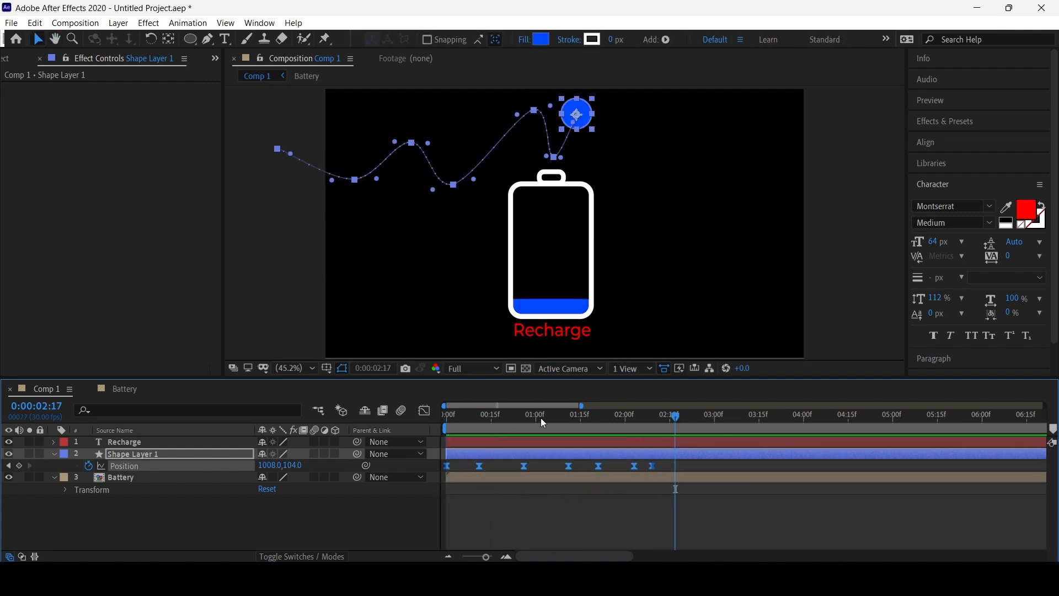
Apply Easy Ease to the Fill battery layer's Mask Path keyframes in the Battery pre-composition and preview the result in Comp 1.
{"action": "left_click", "coordinate": [151, 481]}
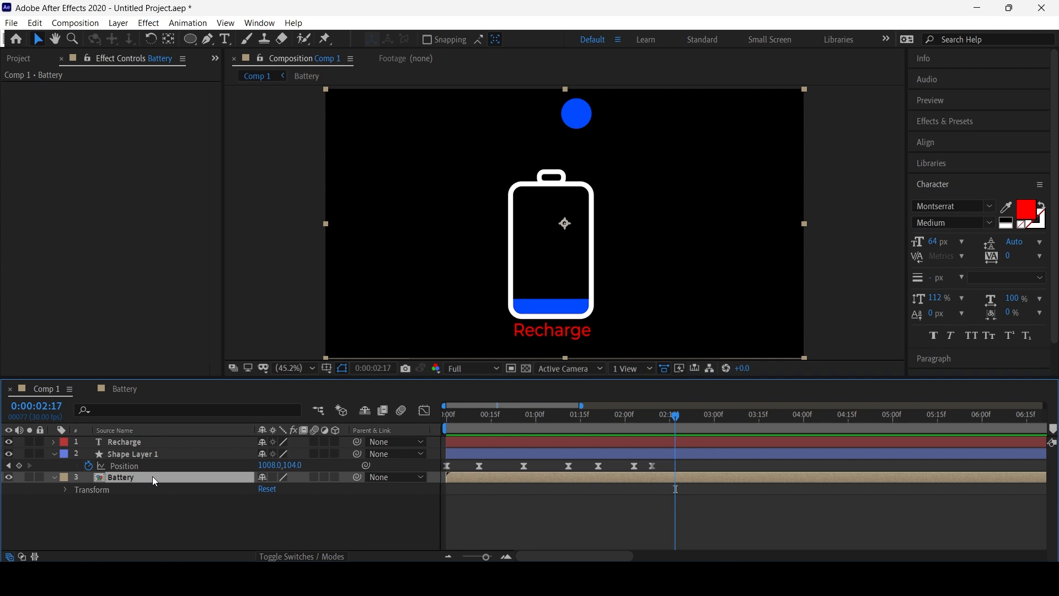
{"action": "left_click", "coordinate": [126, 389]}
{"action": "left_click_drag", "start_coordinate": [593, 504], "coordinate": [455, 483]}
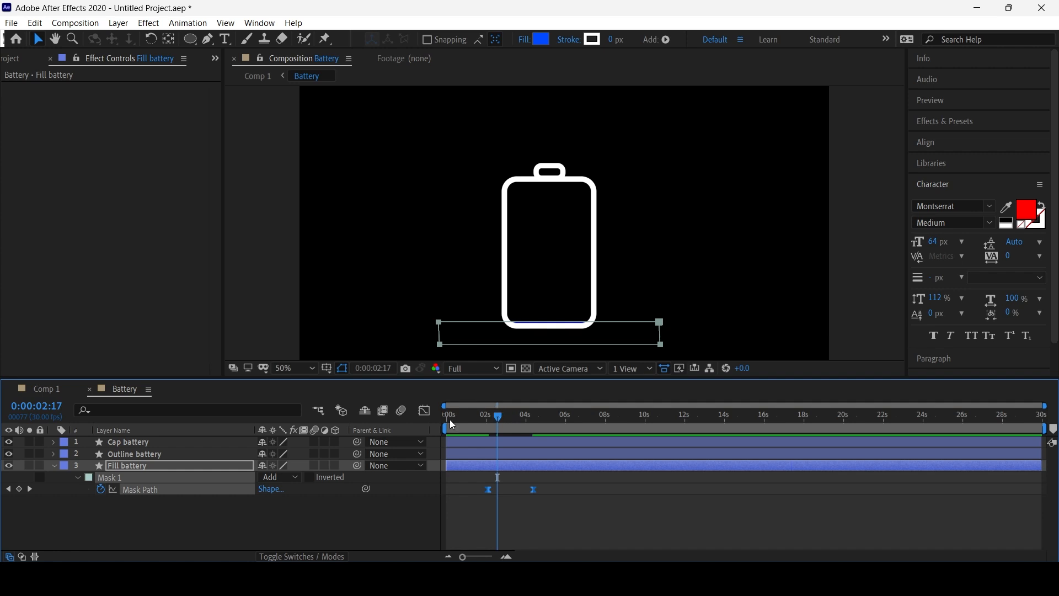
{"action": "left_click", "coordinate": [56, 390]}
{"action": "left_click_drag", "start_coordinate": [457, 421], "coordinate": [409, 428]}
{"action": "key", "text": "space"}
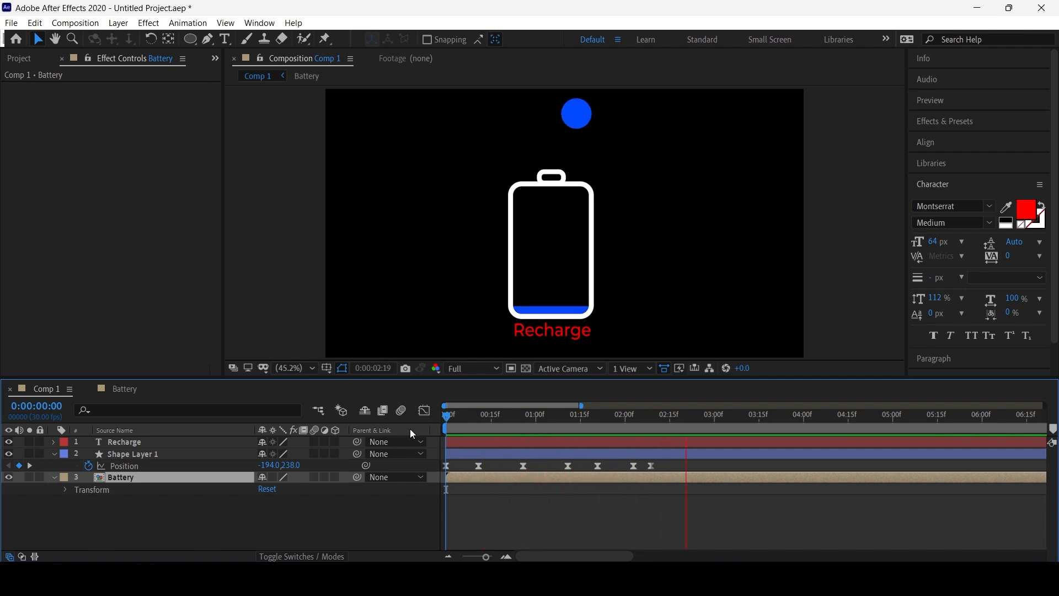
{"action": "key", "text": "space"}
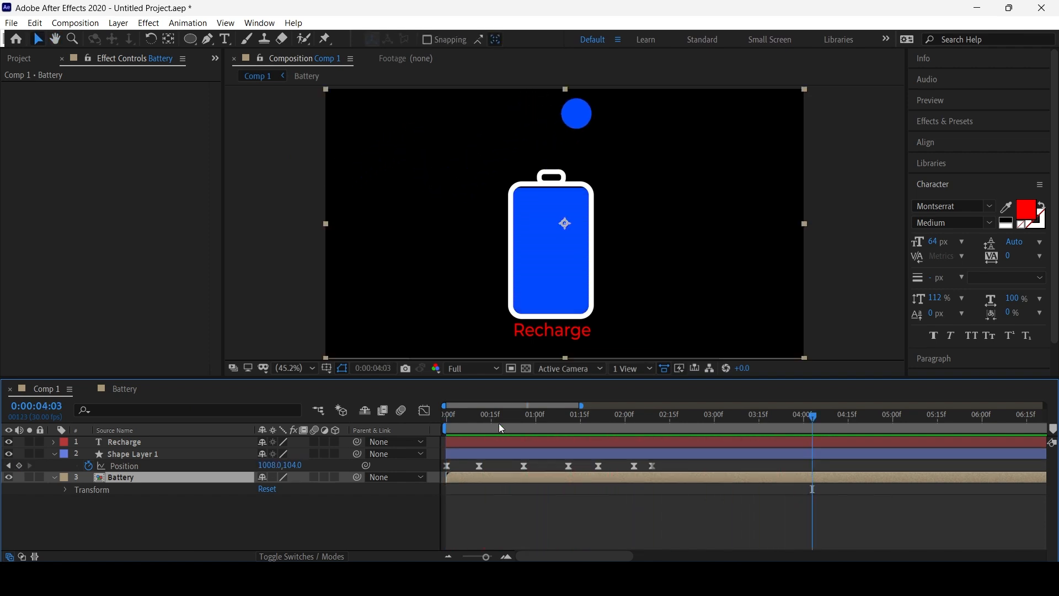
At 0:00:03:05, move the blue circle back onto the battery cap at Position 904.0, 262.0 and preview the motion.
{"action": "scroll", "coordinate": [513, 245], "scroll_direction": "down", "scroll_amount": 2}
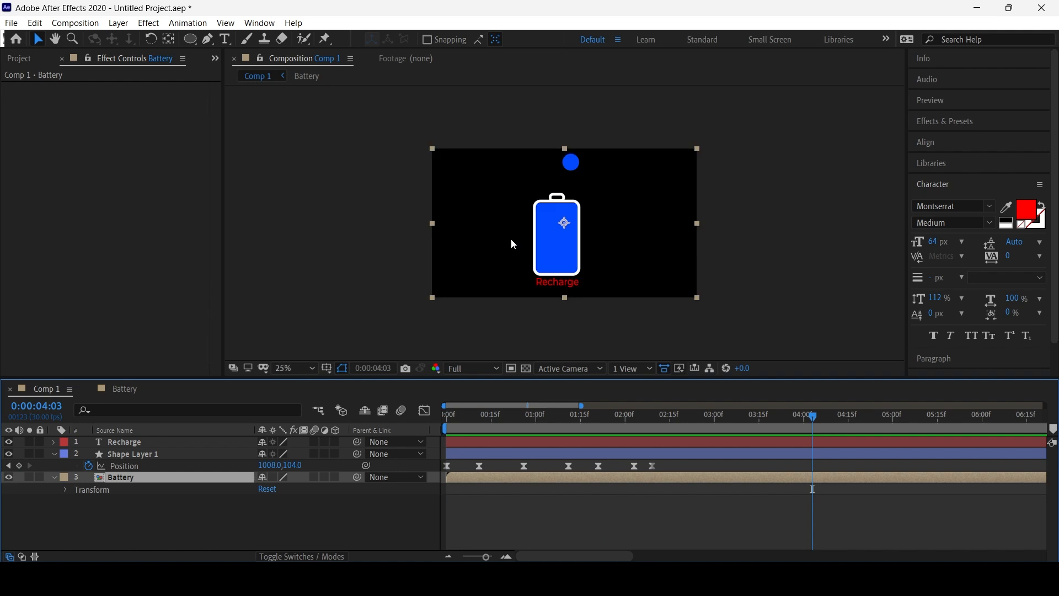
{"action": "scroll", "coordinate": [512, 241], "scroll_direction": "up", "scroll_amount": 2}
{"action": "left_click", "coordinate": [550, 506]}
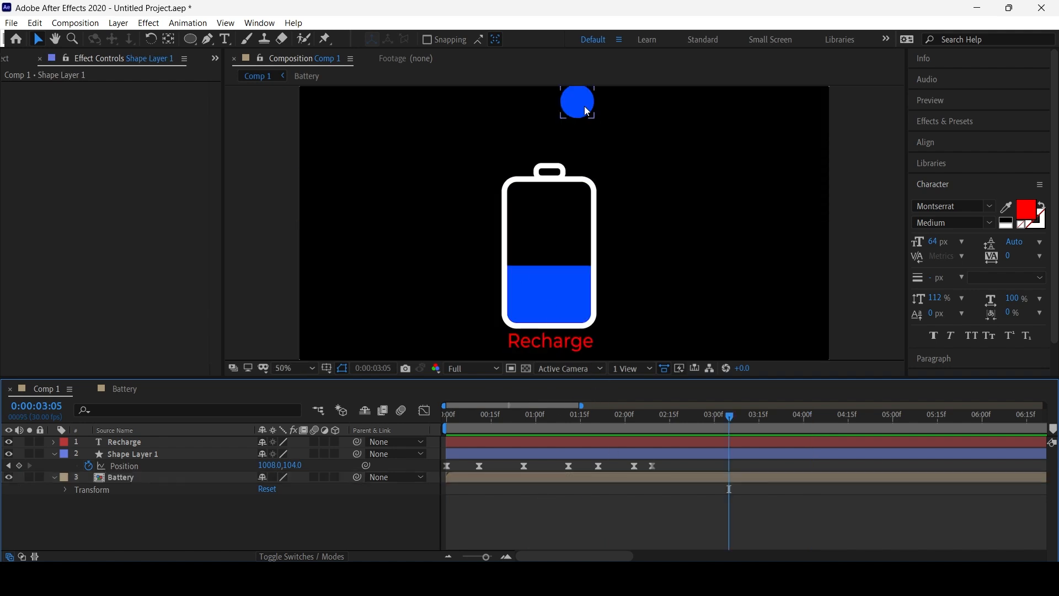
{"action": "left_click_drag", "start_coordinate": [584, 105], "coordinate": [551, 145]}
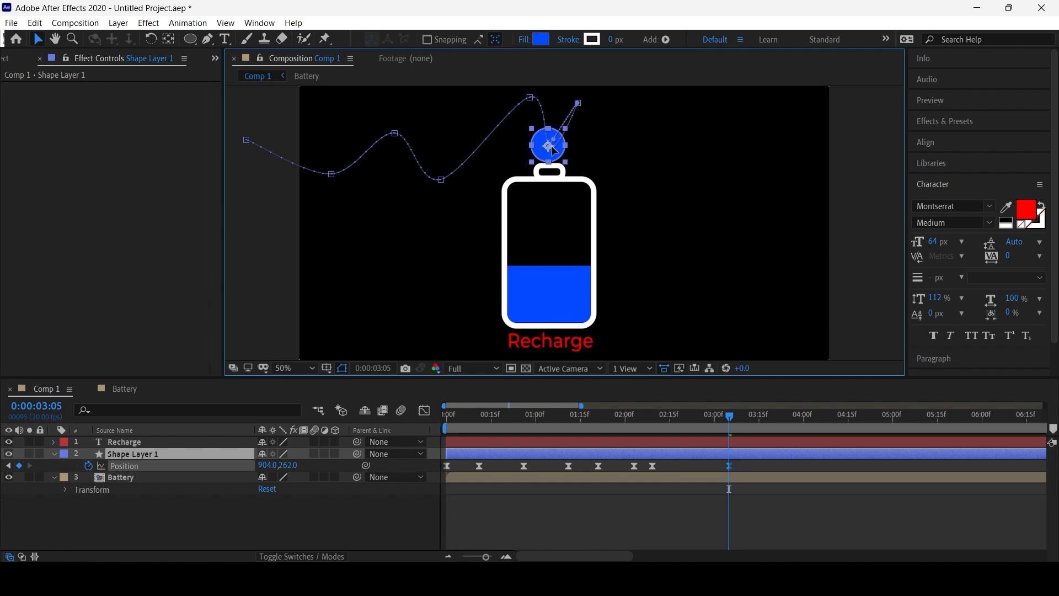
{"action": "left_click", "coordinate": [672, 515]}
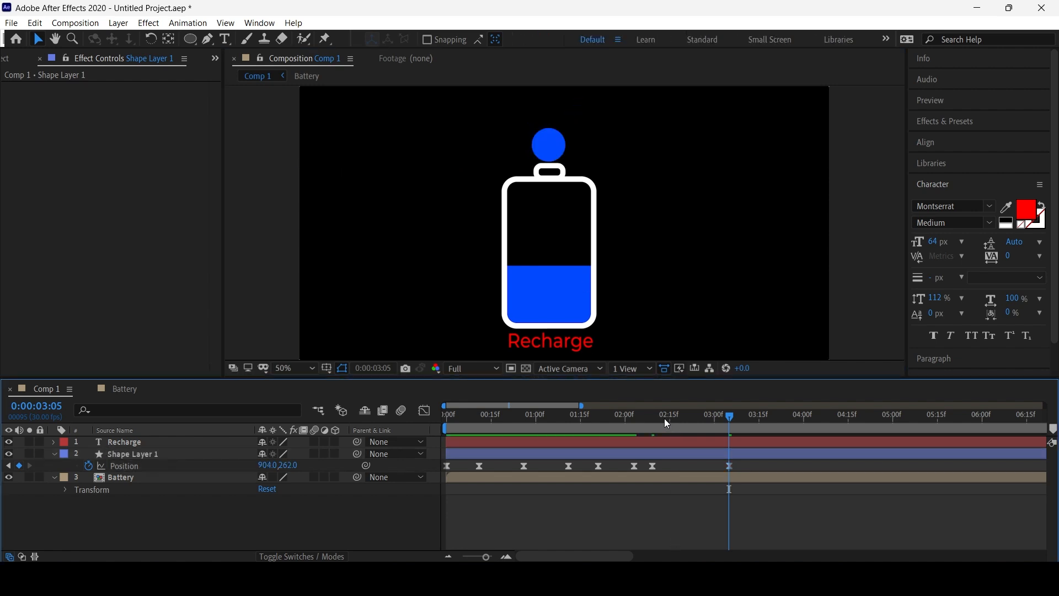
{"action": "left_click", "coordinate": [645, 419]}
{"action": "key", "text": "space"}
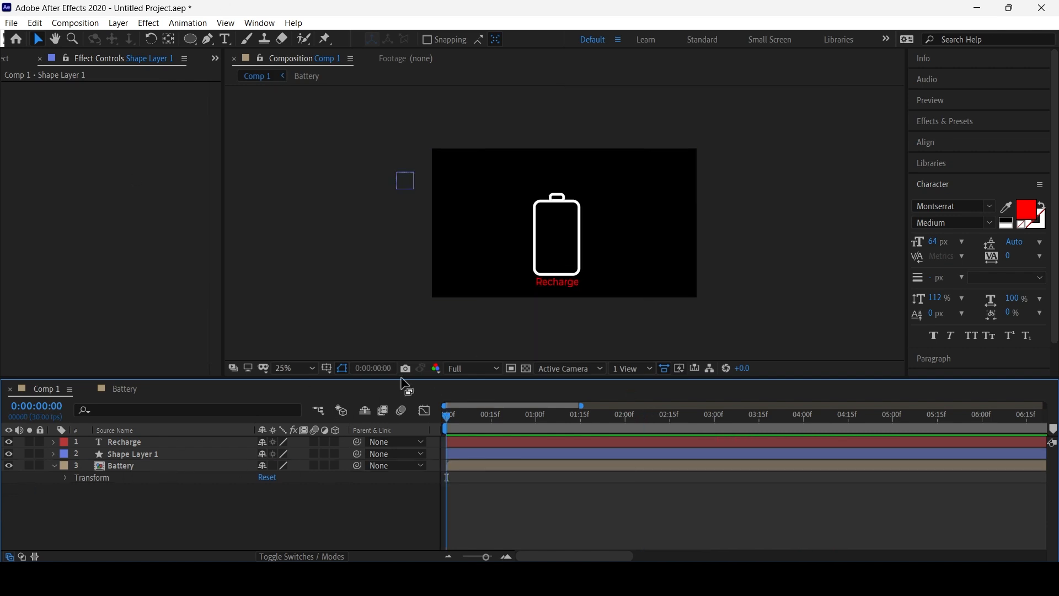
Search the effects for "glow" and apply the Stylize Glow effect to the Battery layer.
{"action": "left_click", "coordinate": [468, 418]}
{"action": "left_click_drag", "start_coordinate": [474, 419], "coordinate": [488, 418]}
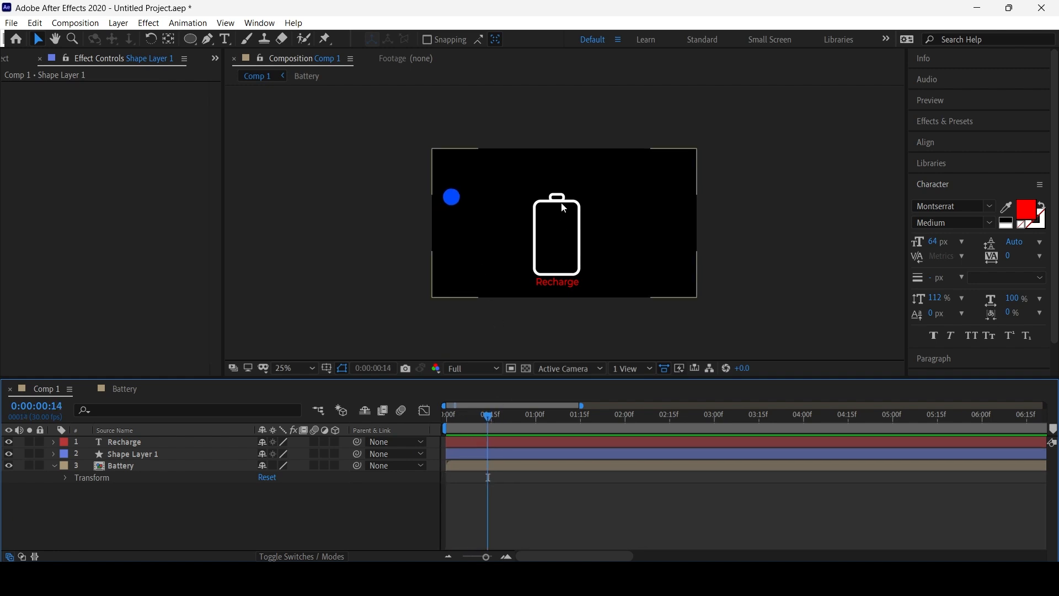
{"action": "left_click", "coordinate": [157, 465]}
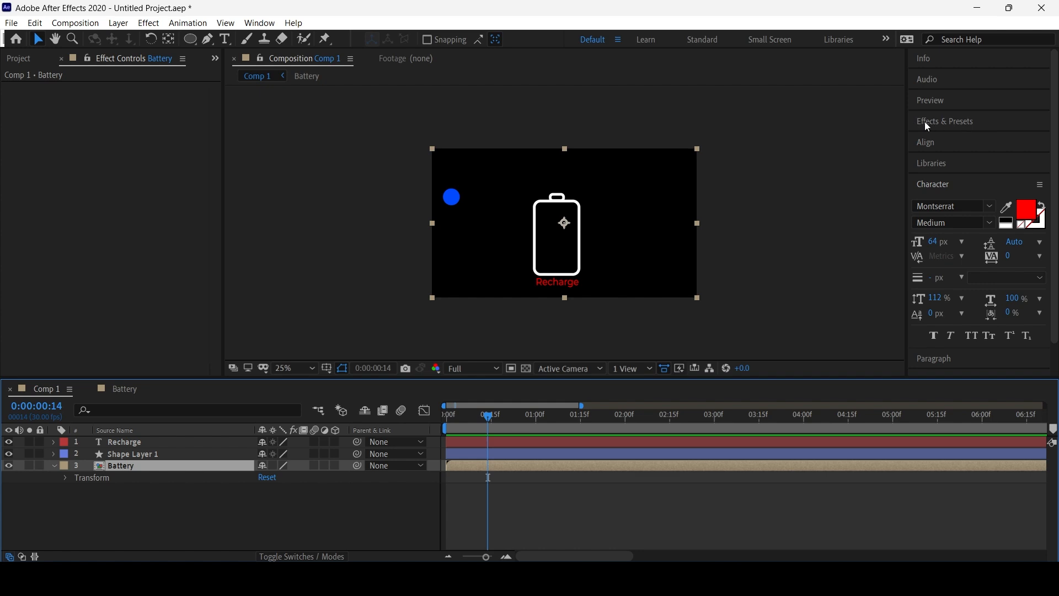
{"action": "left_click", "coordinate": [956, 122]}
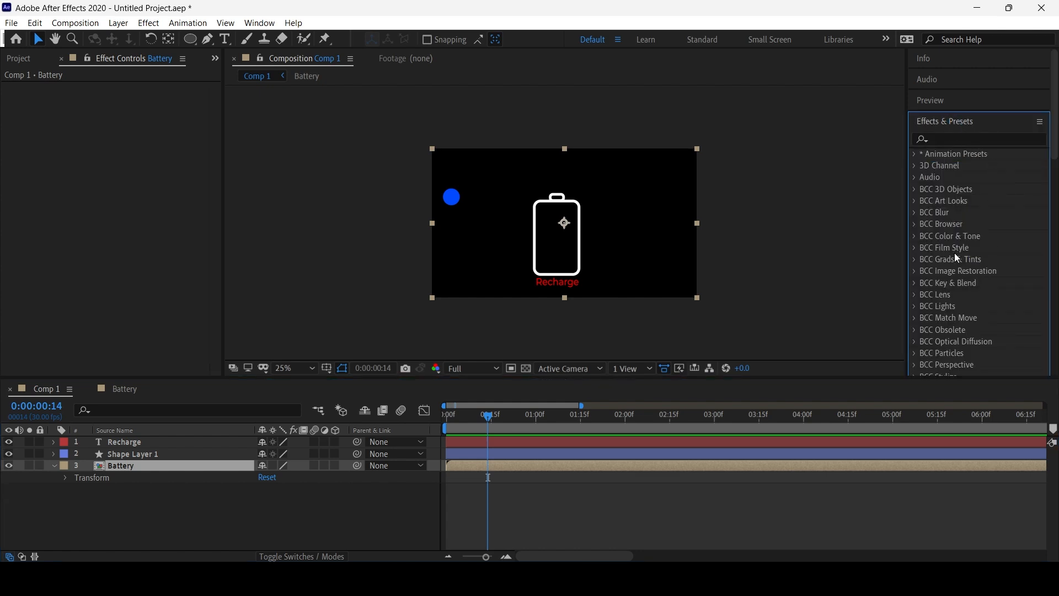
{"action": "left_click", "coordinate": [966, 138]}
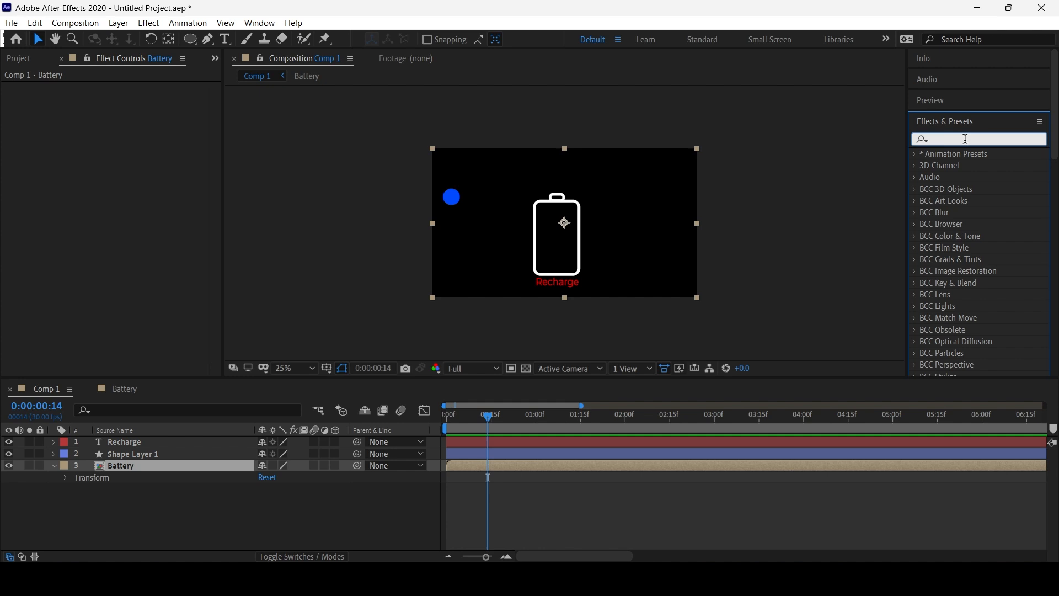
{"action": "type", "text": "glow"}
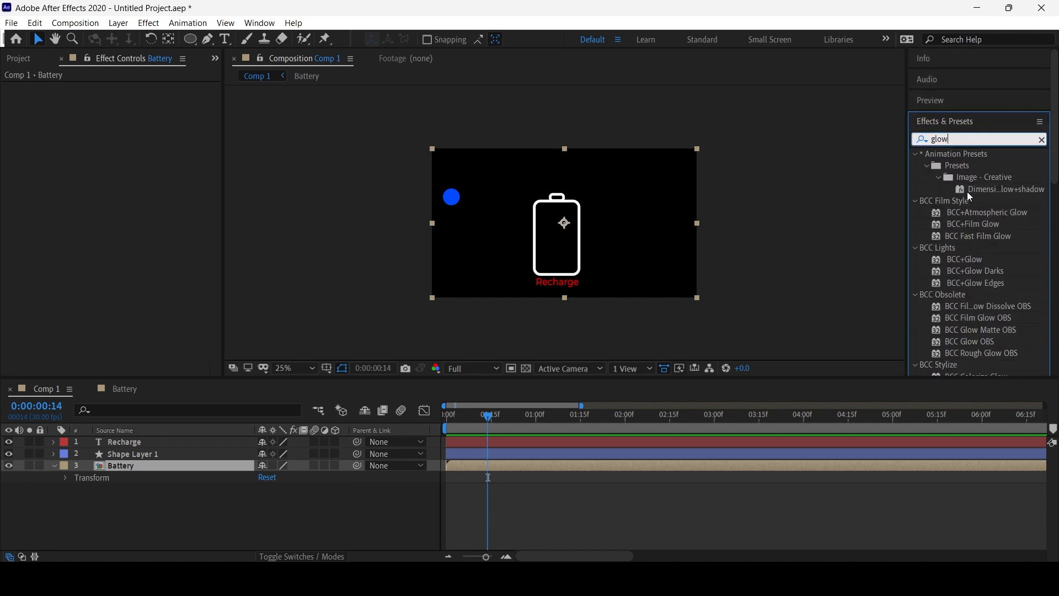
{"action": "scroll", "coordinate": [962, 210], "scroll_direction": "down", "scroll_amount": 3}
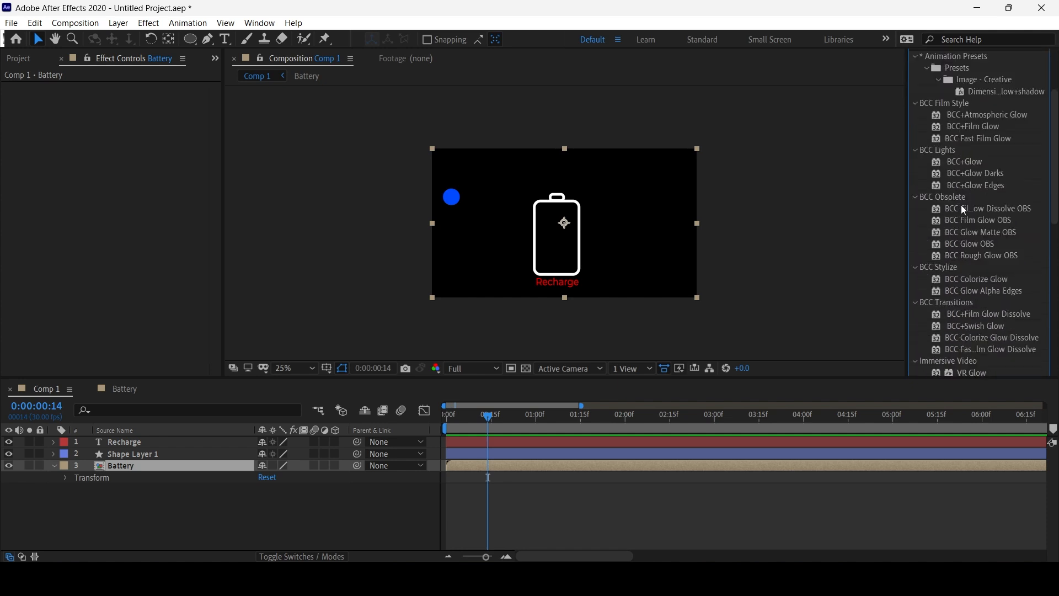
{"action": "scroll", "coordinate": [967, 236], "scroll_direction": "down", "scroll_amount": 4}
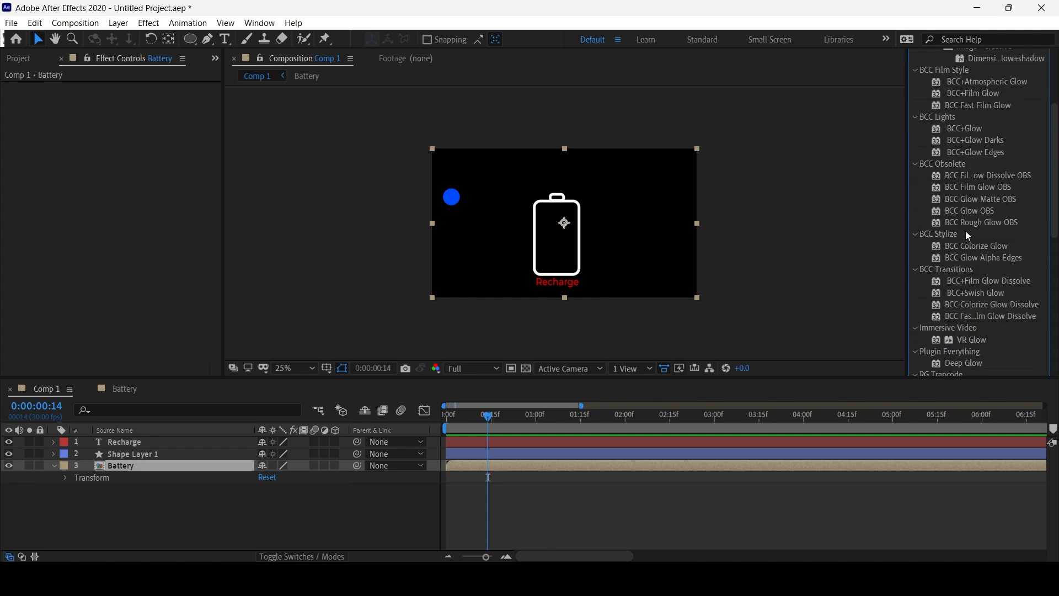
{"action": "scroll", "coordinate": [970, 234], "scroll_direction": "down", "scroll_amount": 4}
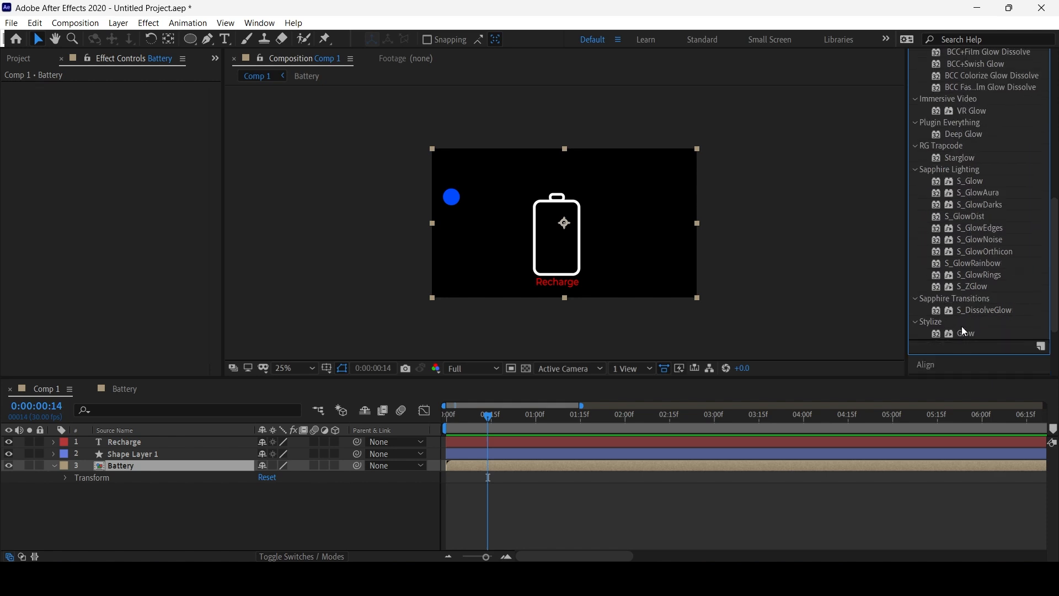
{"action": "left_click_drag", "start_coordinate": [975, 332], "coordinate": [197, 469]}
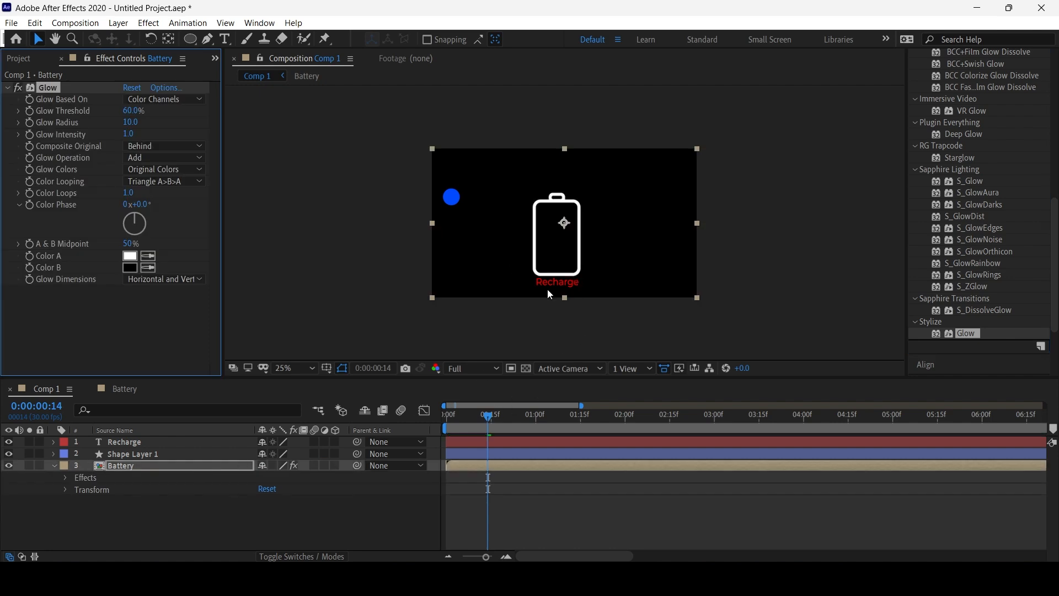
Set the Battery layer's Glow Radius to 86.0 with the playhead at 0:00:00:27.
{"action": "key", "text": "period"}
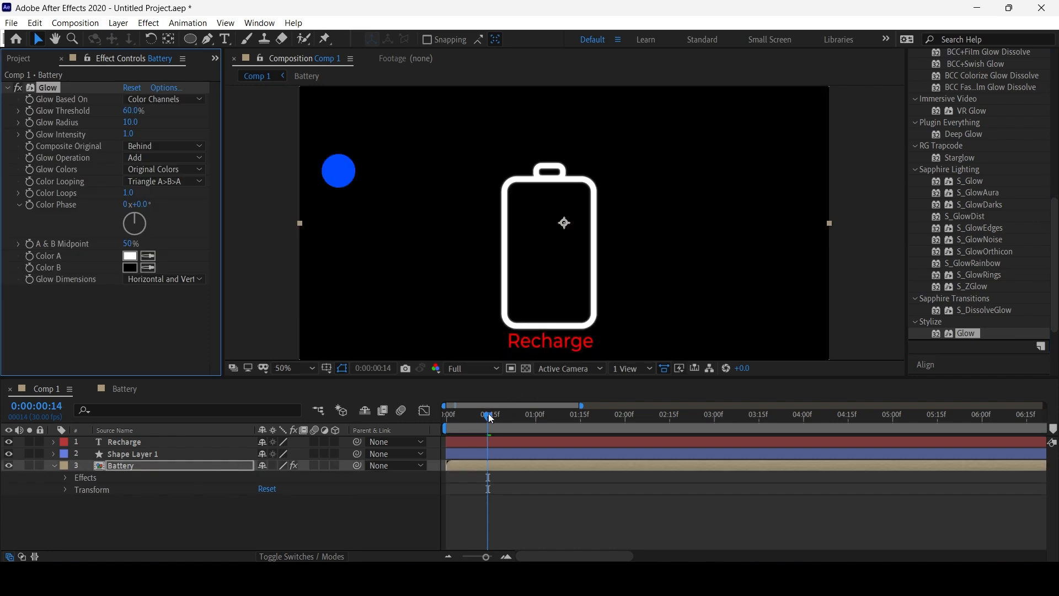
{"action": "left_click_drag", "start_coordinate": [490, 418], "coordinate": [527, 420]}
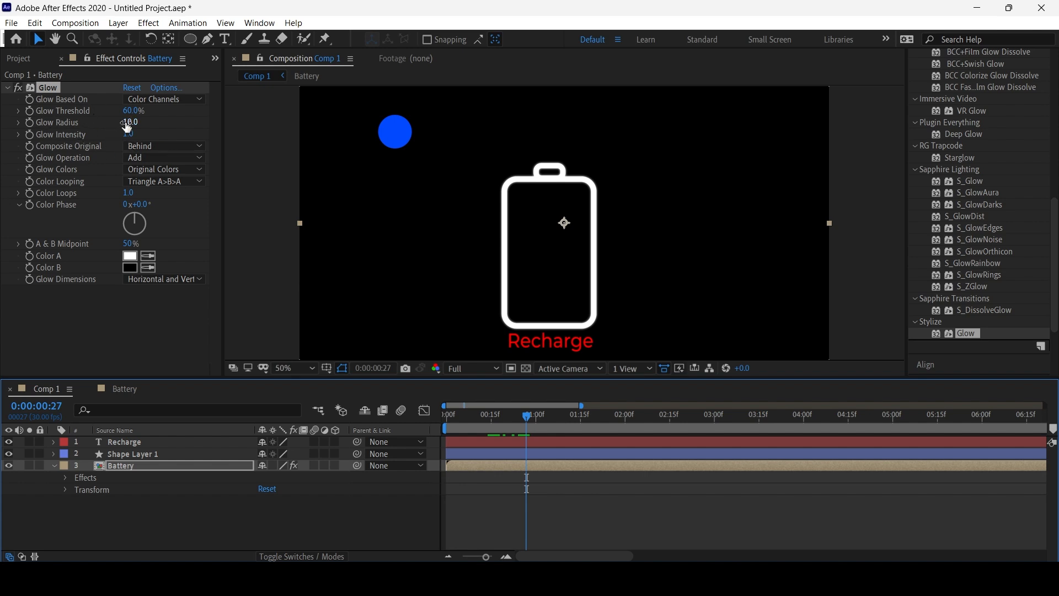
{"action": "left_click_drag", "start_coordinate": [128, 122], "coordinate": [179, 122]}
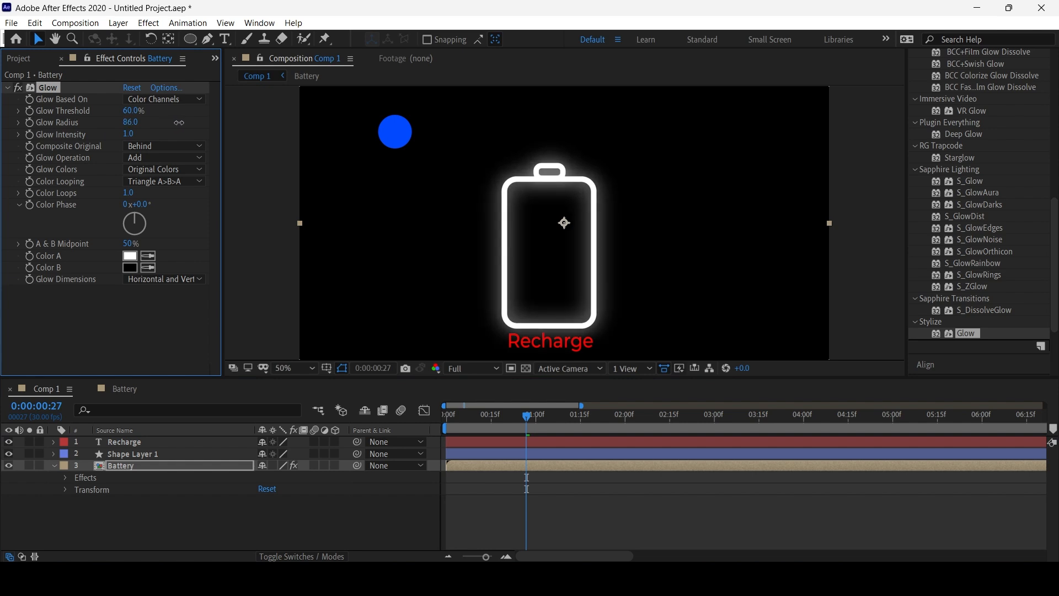
Check the Battery glow up to 0:00:03:26 and copy its Glow effect onto Shape Layer 1 and the Recharge text layer.
{"action": "left_click", "coordinate": [524, 410]}
{"action": "left_click_drag", "start_coordinate": [529, 423], "coordinate": [792, 407]}
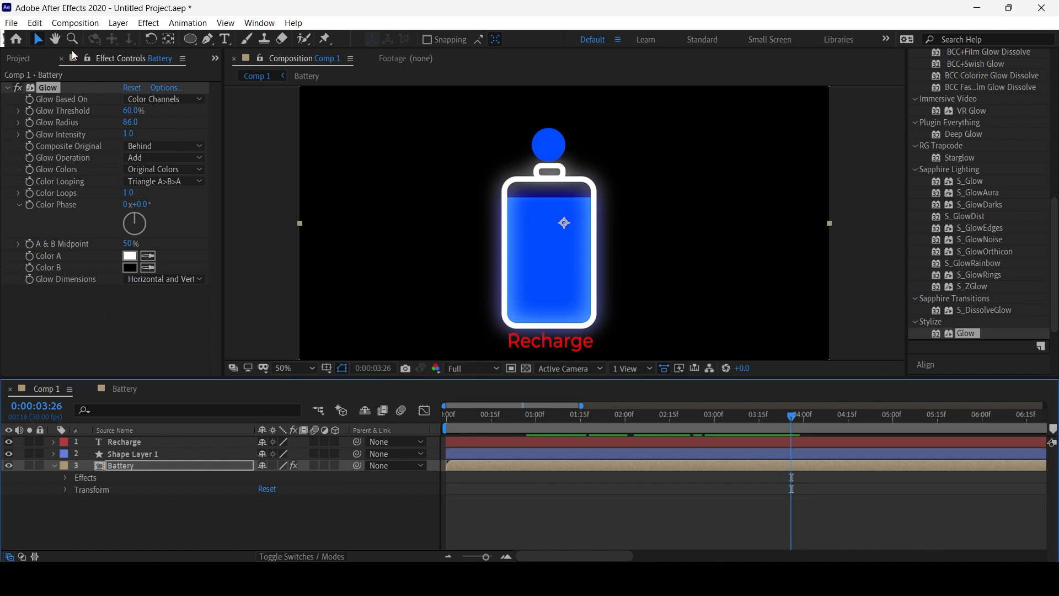
{"action": "left_click", "coordinate": [54, 85]}
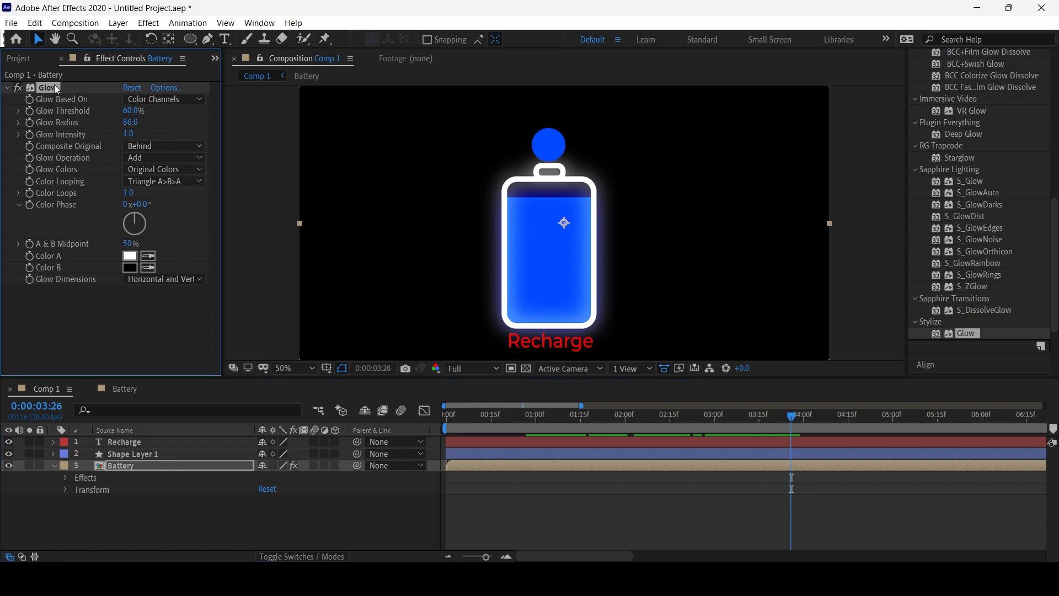
{"action": "left_click", "coordinate": [144, 456]}
{"action": "left_click", "coordinate": [147, 441], "text": "shift"}
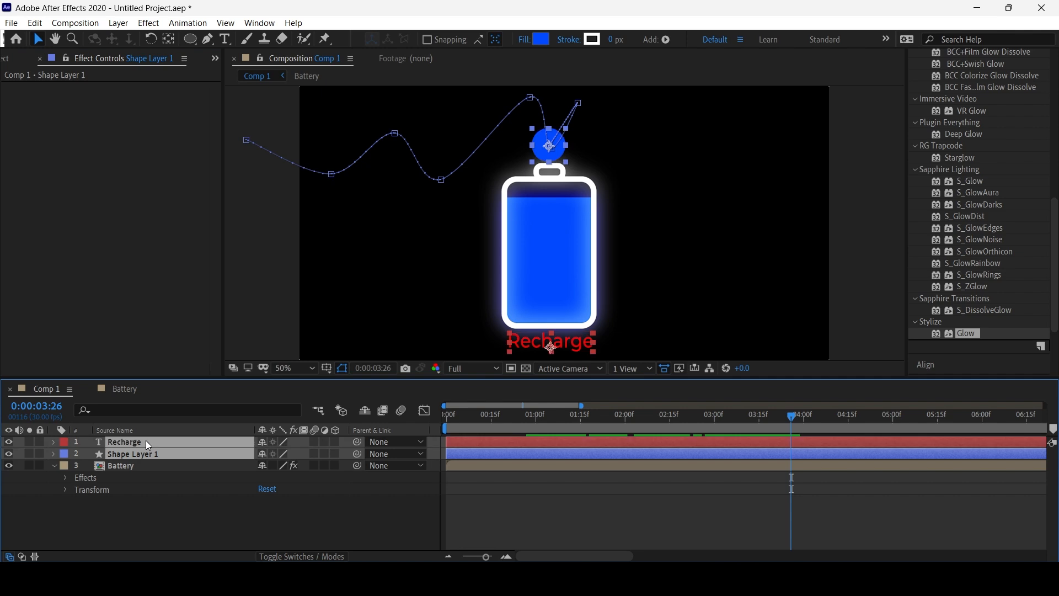
{"action": "key", "text": "ctrl+alt+shift+e"}
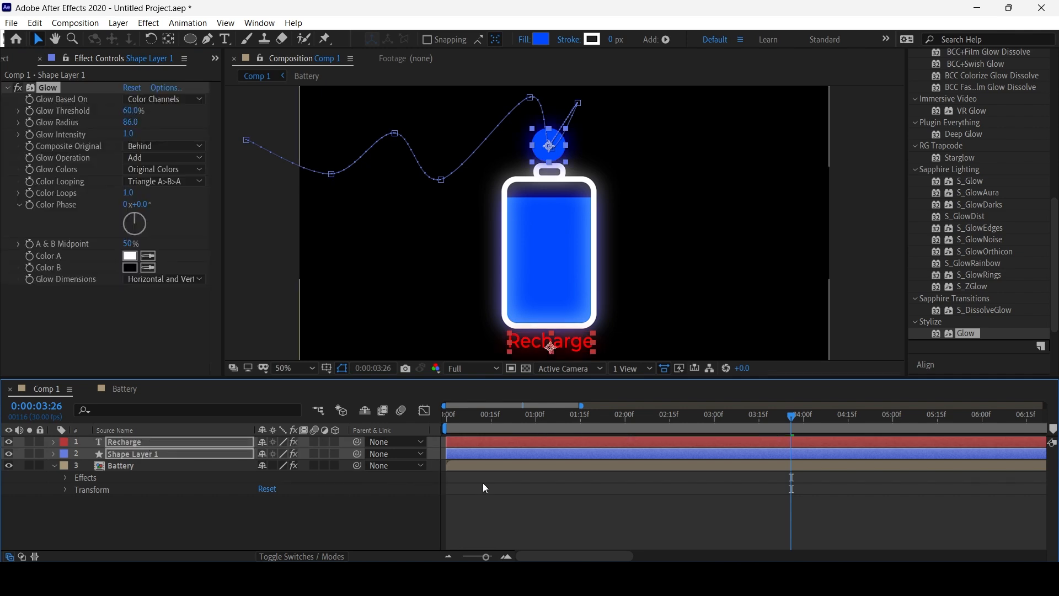
{"action": "left_click", "coordinate": [552, 518]}
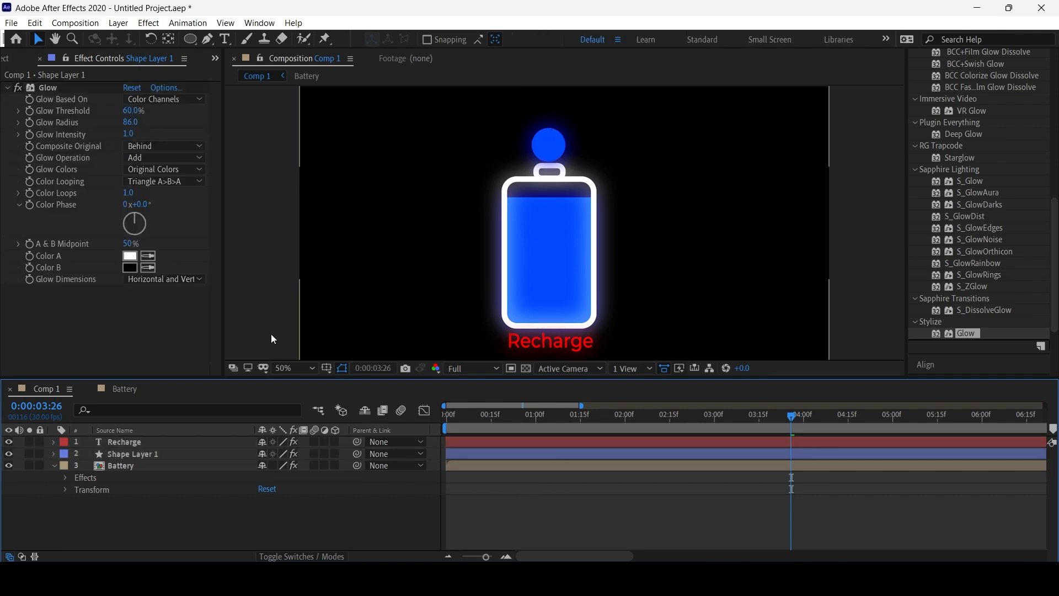
{"action": "scroll", "coordinate": [605, 197], "scroll_direction": "down", "scroll_amount": 2}
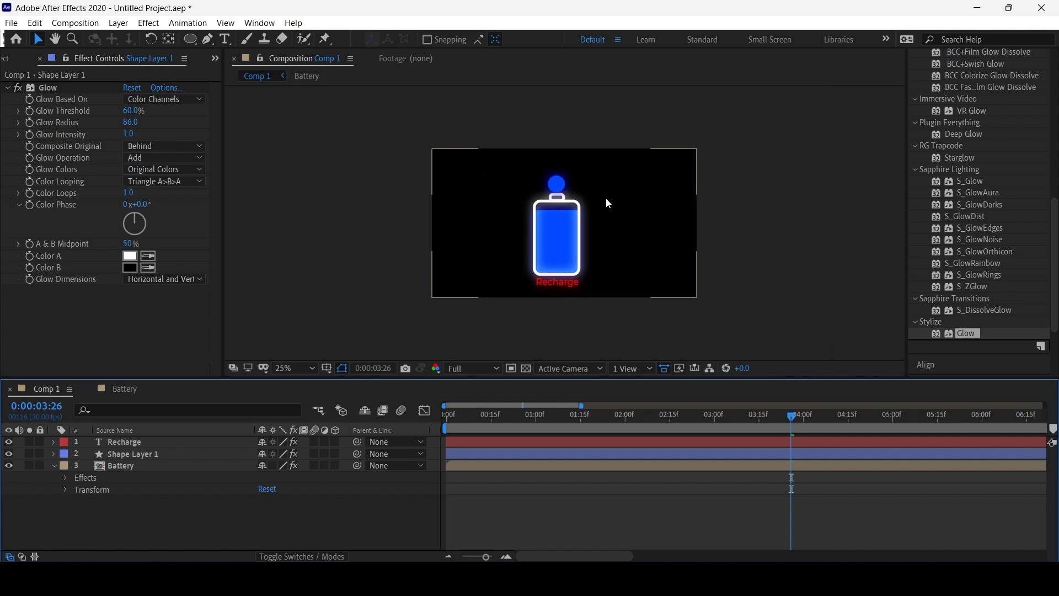
{"action": "scroll", "coordinate": [606, 203], "scroll_direction": "up", "scroll_amount": 2}
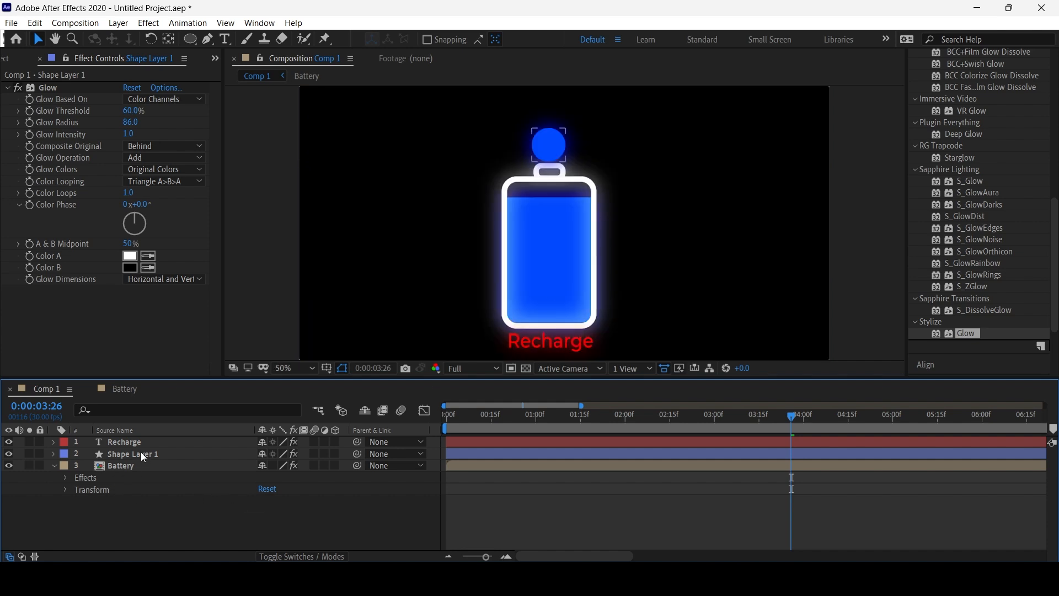
At 0:00:01:18, set the Recharge layer's Glow Threshold to 27.1%, Glow Radius to 30.0 and Glow Intensity to 1.5.
{"action": "left_click", "coordinate": [227, 444]}
{"action": "left_click_drag", "start_coordinate": [567, 414], "coordinate": [590, 415]}
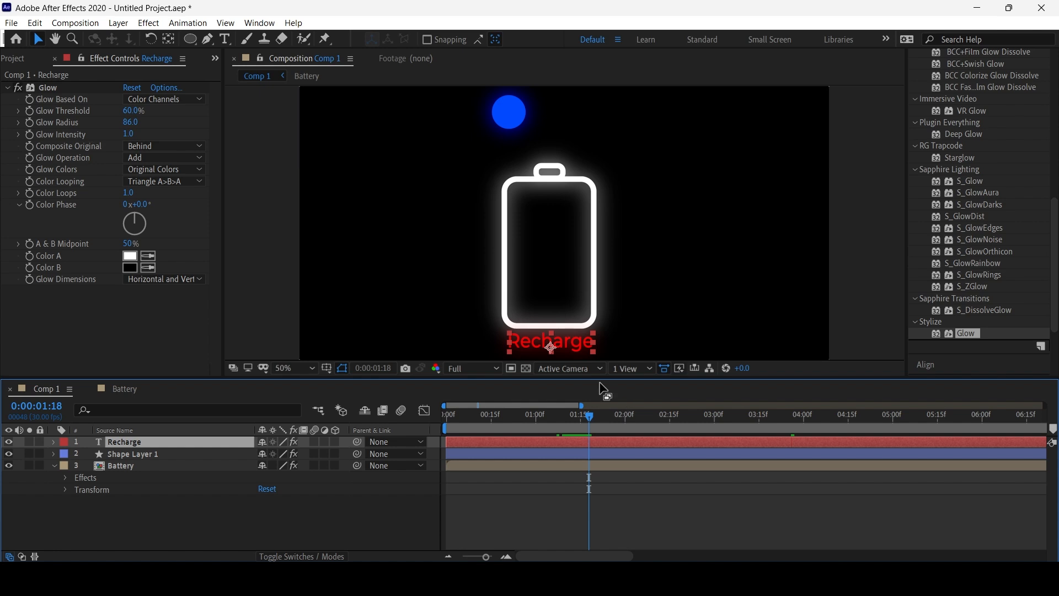
{"action": "left_click_drag", "start_coordinate": [648, 314], "coordinate": [631, 276]}
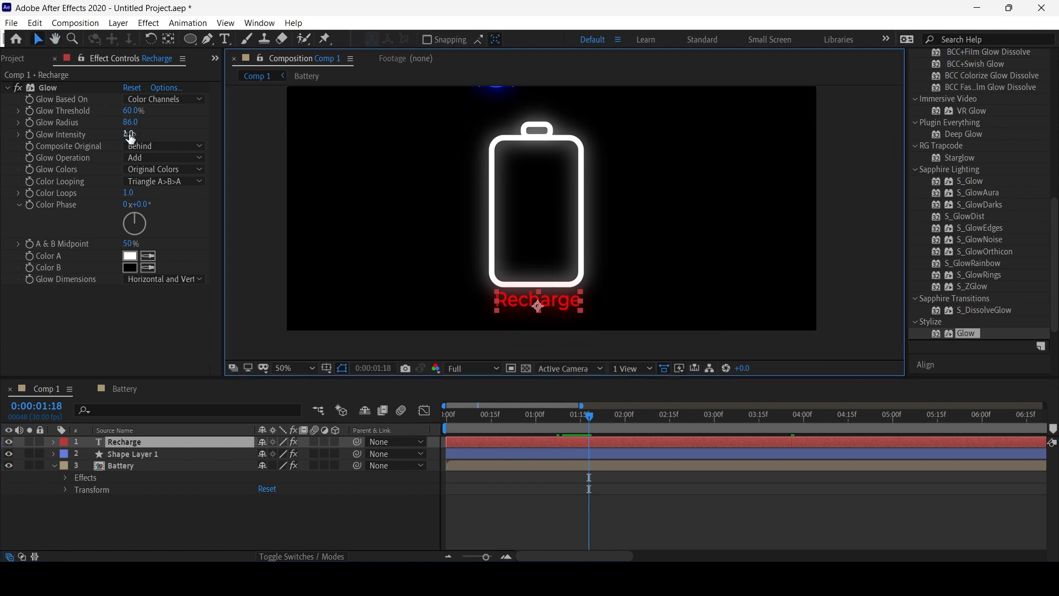
{"action": "left_click_drag", "start_coordinate": [132, 134], "coordinate": [160, 134]}
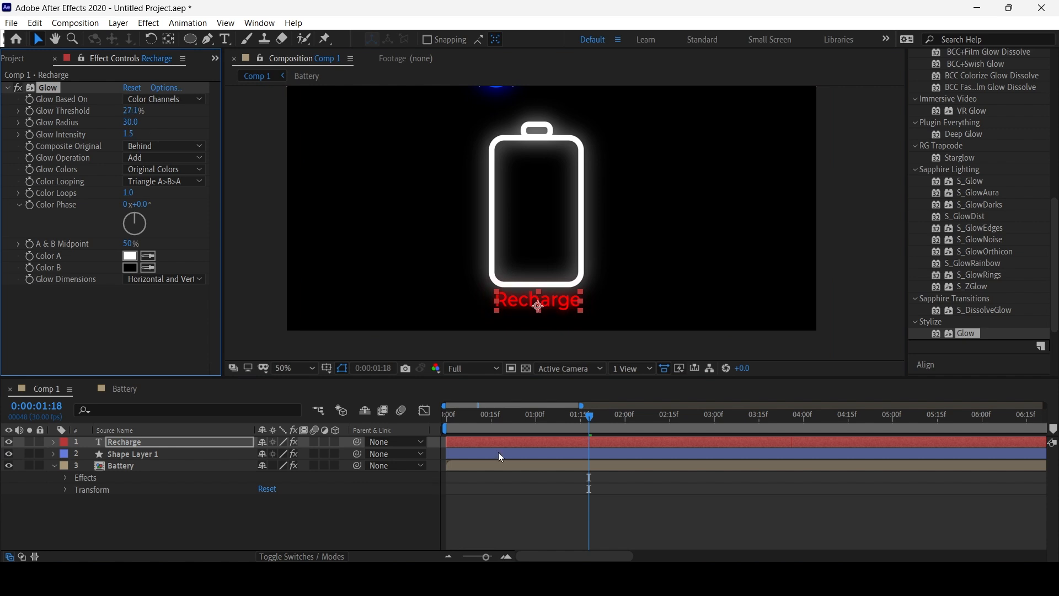
{"action": "left_click", "coordinate": [577, 451]}
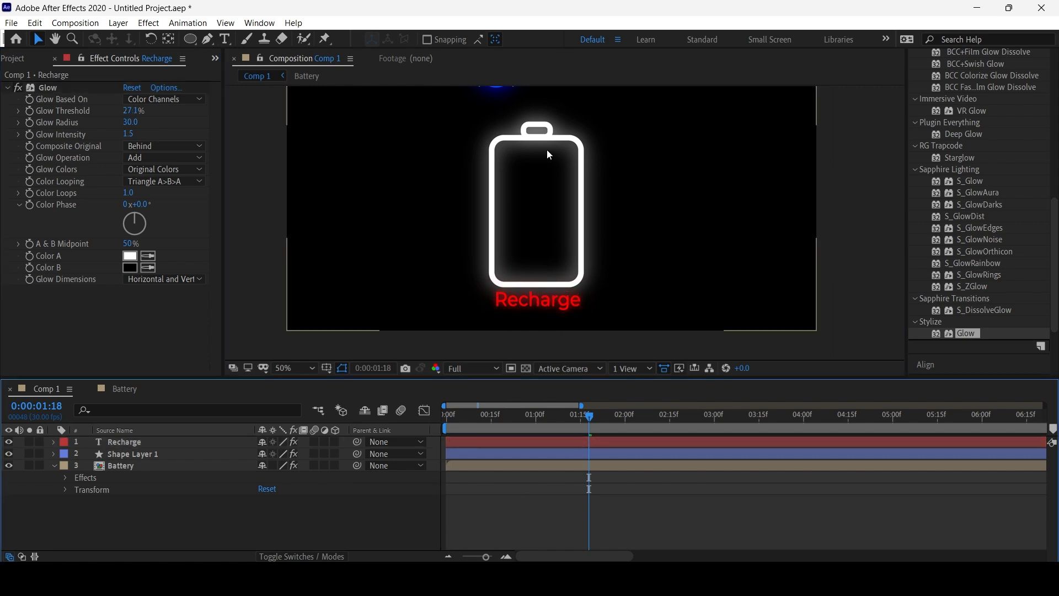
View the whole glowing composition and return the playhead to 0:00:00:00.
{"action": "key", "text": "h"}
{"action": "left_click_drag", "start_coordinate": [549, 155], "coordinate": [547, 247]}
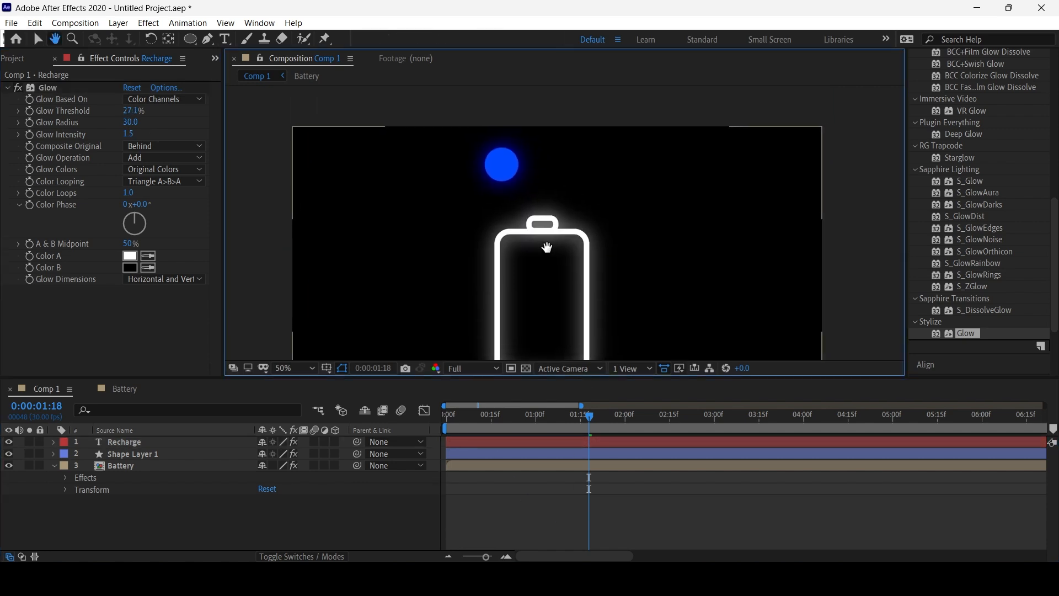
{"action": "key", "text": "v"}
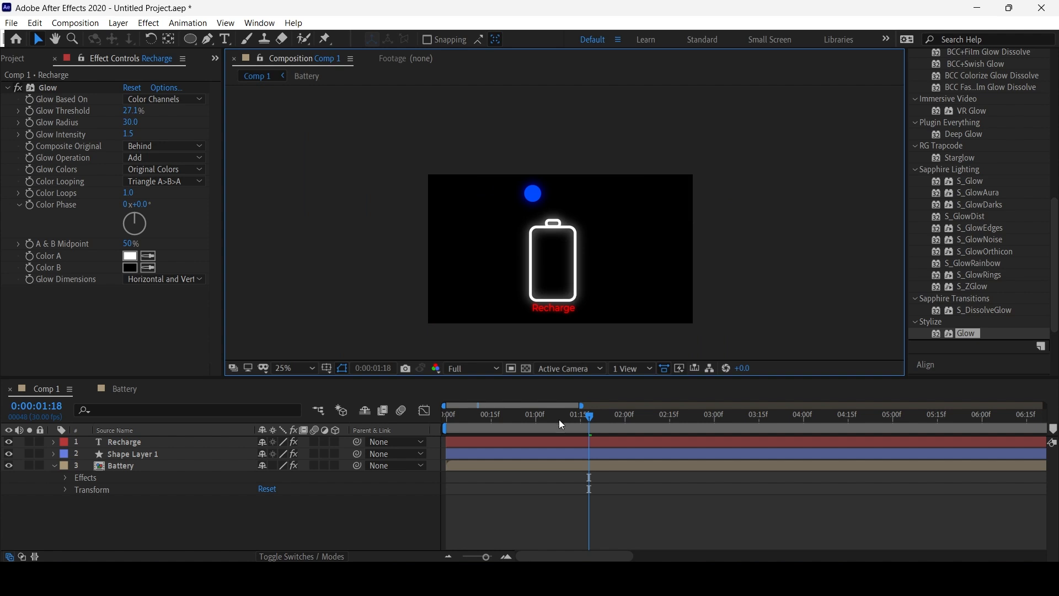
{"action": "left_click_drag", "start_coordinate": [558, 418], "coordinate": [435, 453]}
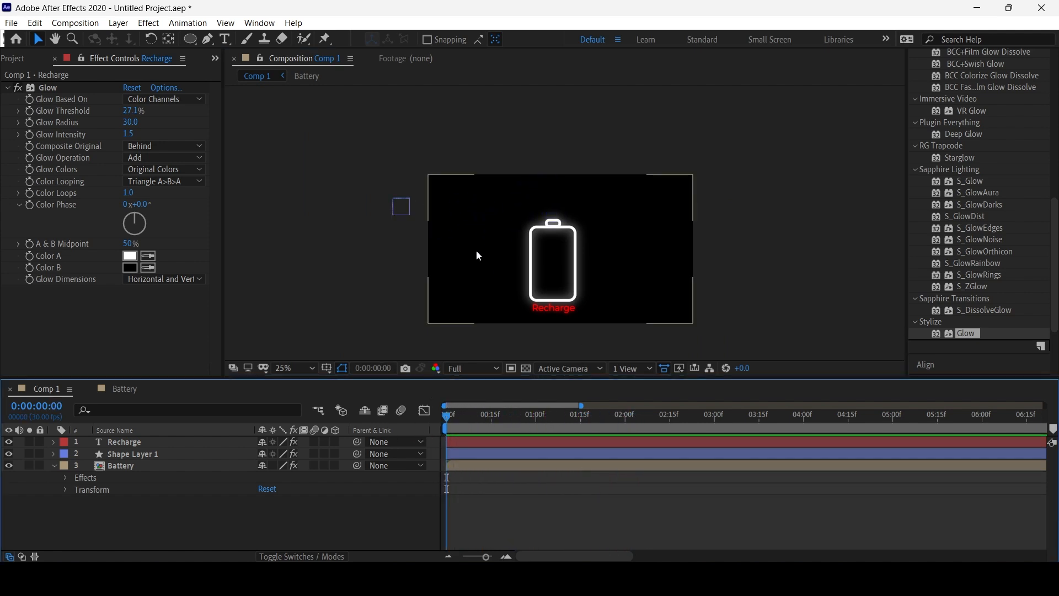
{"action": "left_click", "coordinate": [505, 239]}
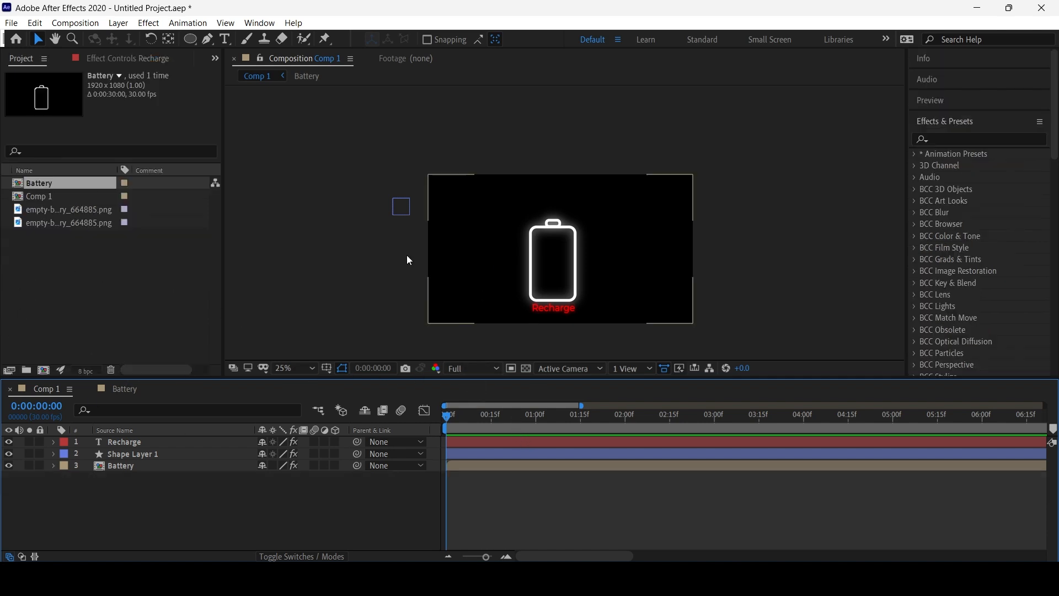
Frame the battery and Recharge text, and preview the Comp 1 animation from the start.
{"action": "scroll", "coordinate": [550, 319], "scroll_direction": "up", "scroll_amount": 2}
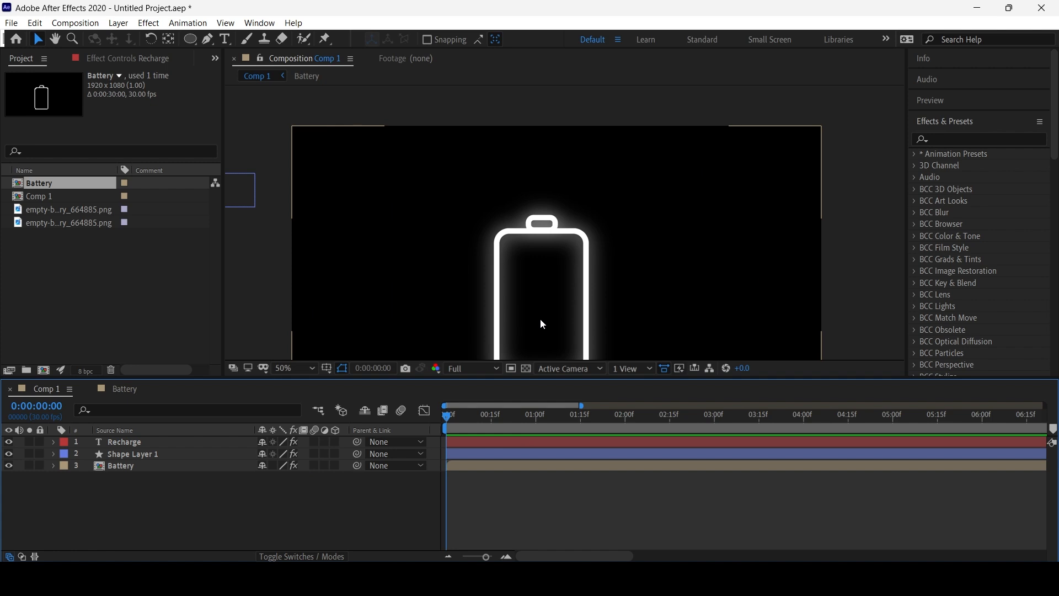
{"action": "left_click_drag", "start_coordinate": [501, 318], "coordinate": [529, 261]}
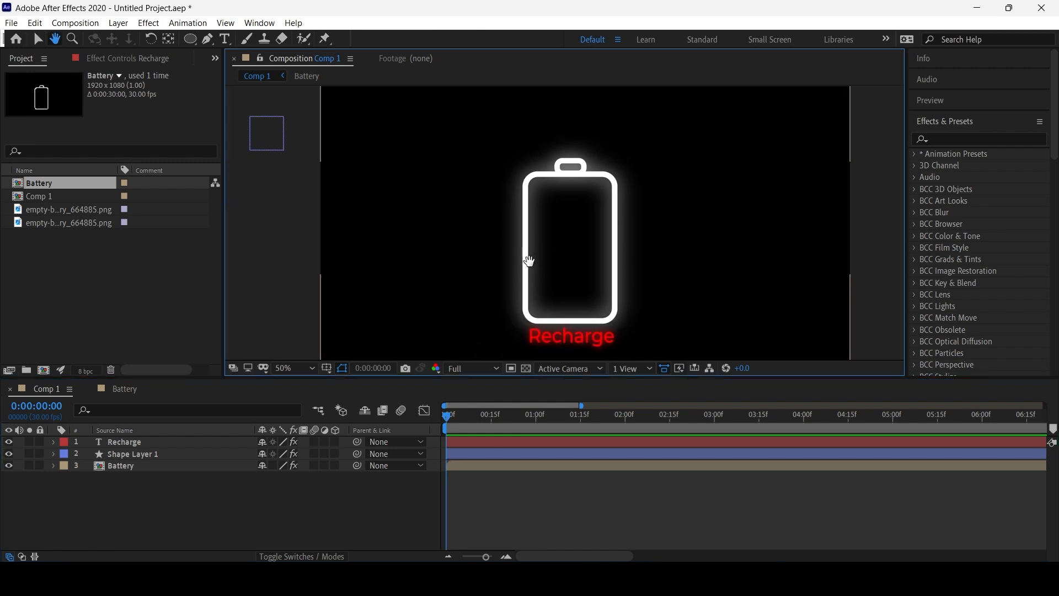
{"action": "key", "text": "v"}
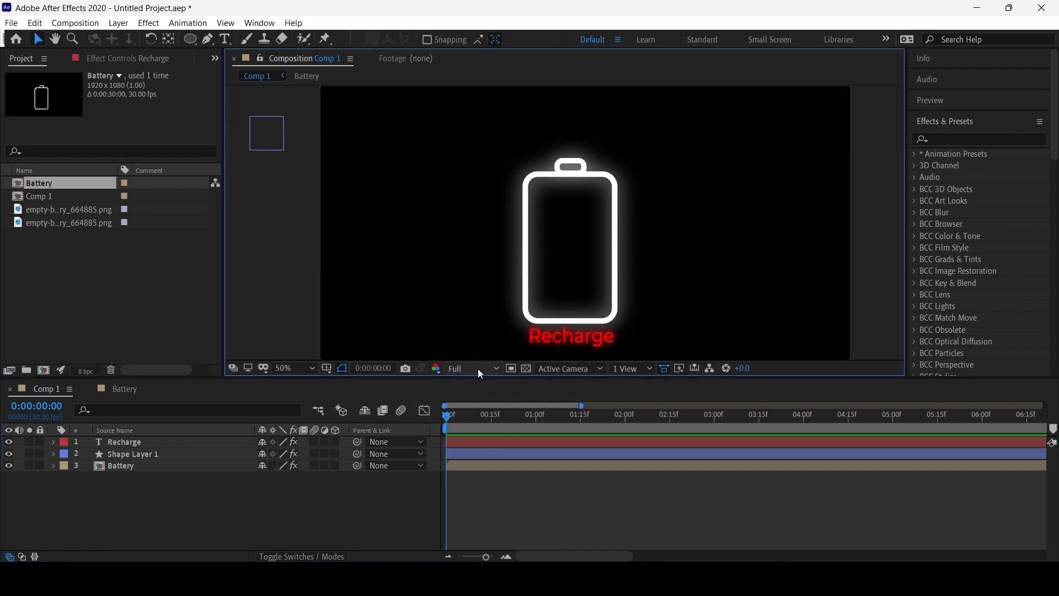
{"action": "left_click", "coordinate": [465, 415]}
{"action": "left_click_drag", "start_coordinate": [475, 412], "coordinate": [455, 418]}
{"action": "left_click_drag", "start_coordinate": [631, 419], "coordinate": [406, 411]}
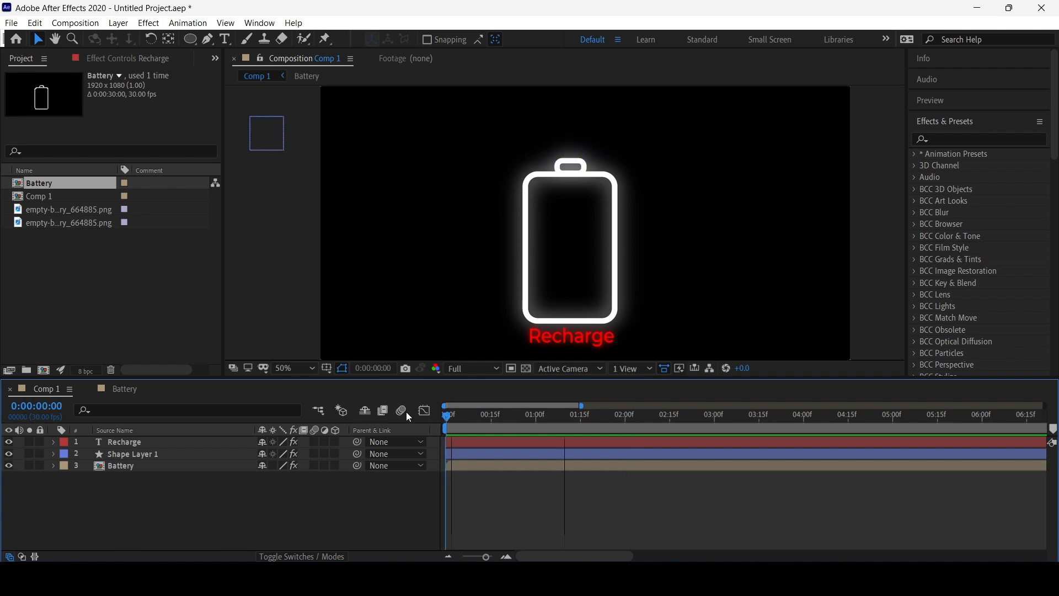
{"action": "key", "text": "space"}
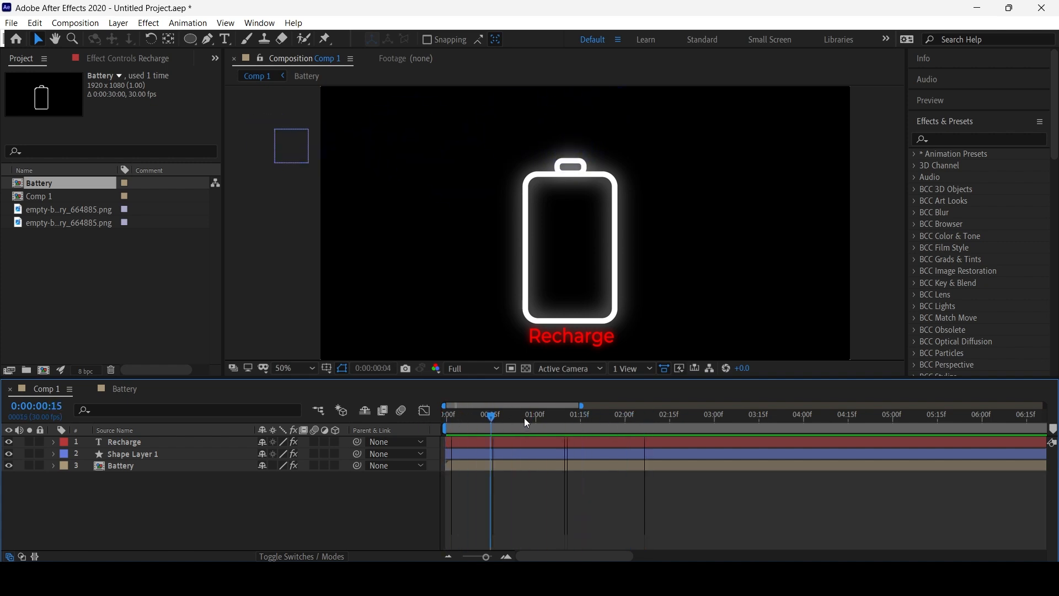
{"action": "key", "text": "space"}
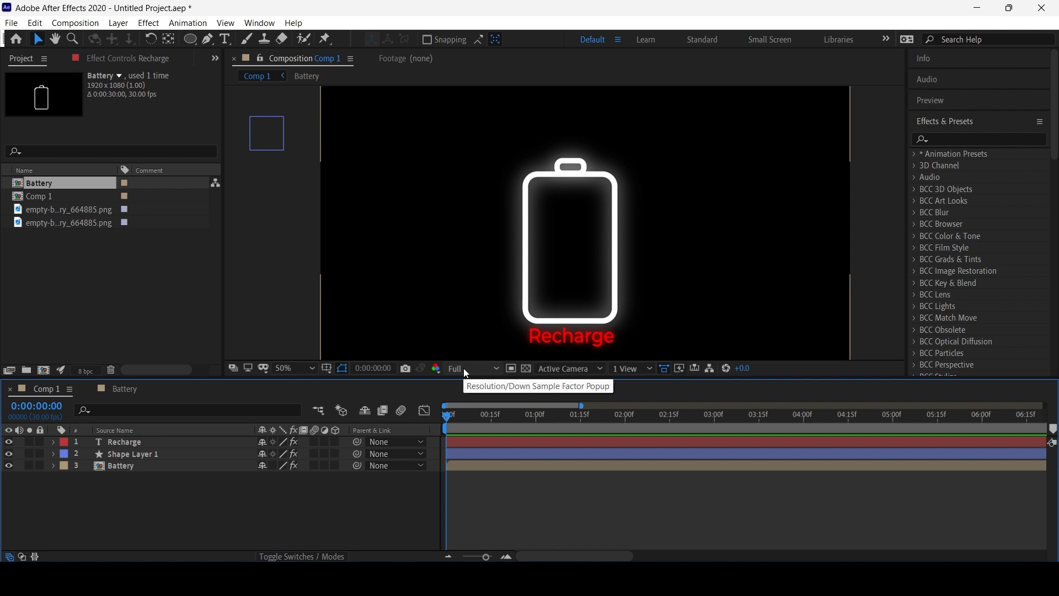
Switch the preview resolution to Quarter to inspect the battery's edges and the playback, and return it to Full.
{"action": "left_click", "coordinate": [463, 369]}
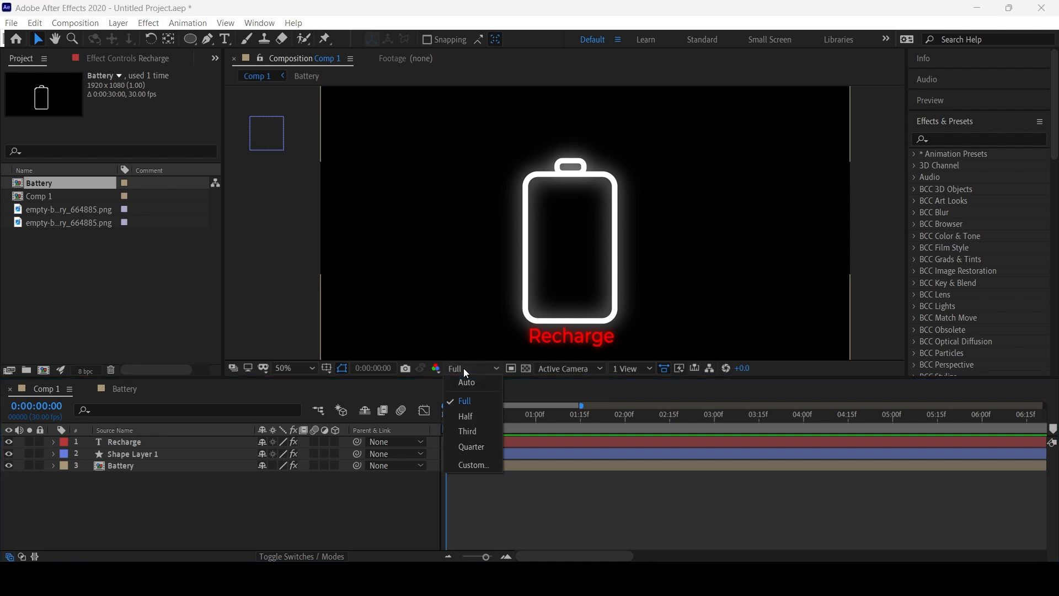
{"action": "left_click", "coordinate": [471, 448]}
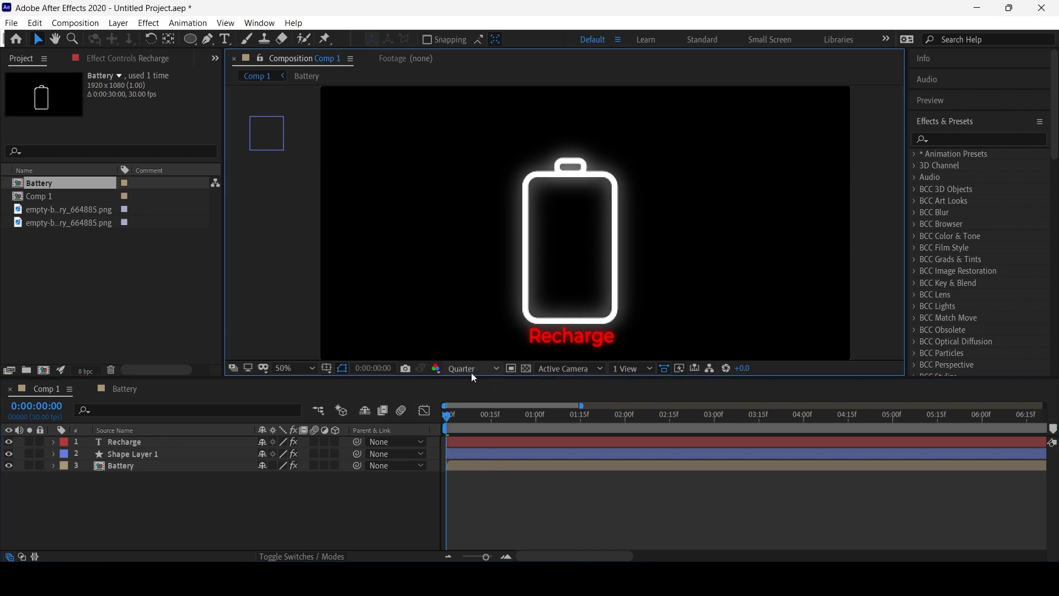
{"action": "scroll", "coordinate": [539, 285], "scroll_direction": "up", "scroll_amount": 1}
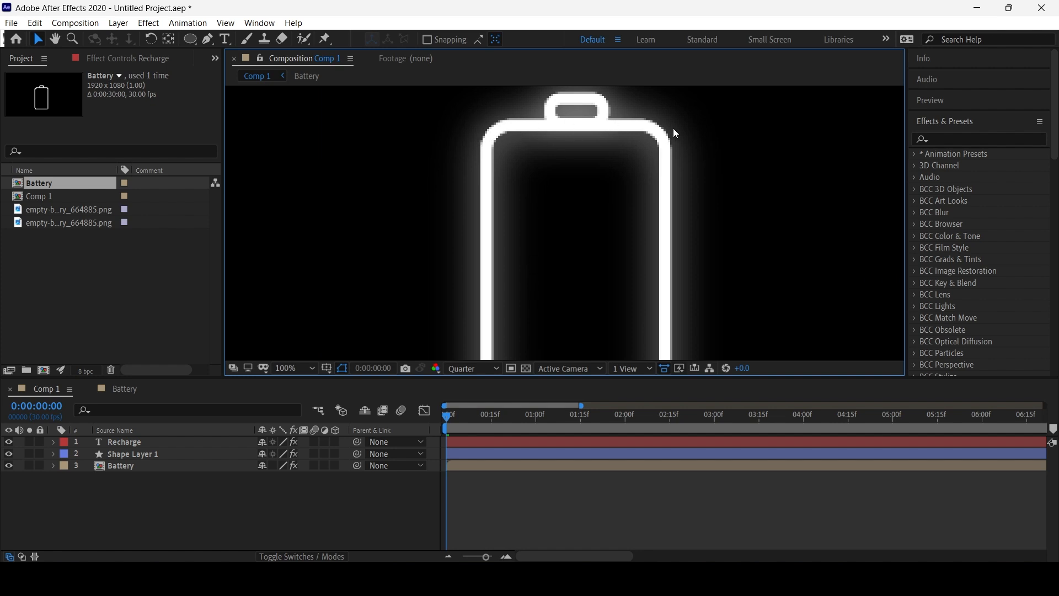
{"action": "scroll", "coordinate": [436, 160], "scroll_direction": "down", "scroll_amount": 4}
{"action": "scroll", "coordinate": [482, 202], "scroll_direction": "up", "scroll_amount": 2}
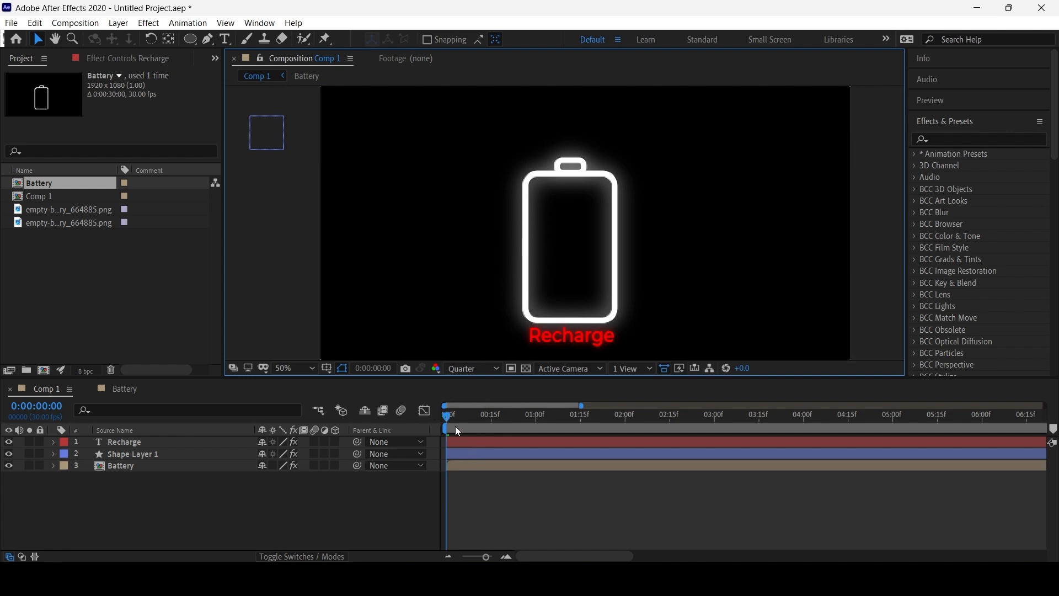
{"action": "left_click_drag", "start_coordinate": [454, 414], "coordinate": [445, 416]}
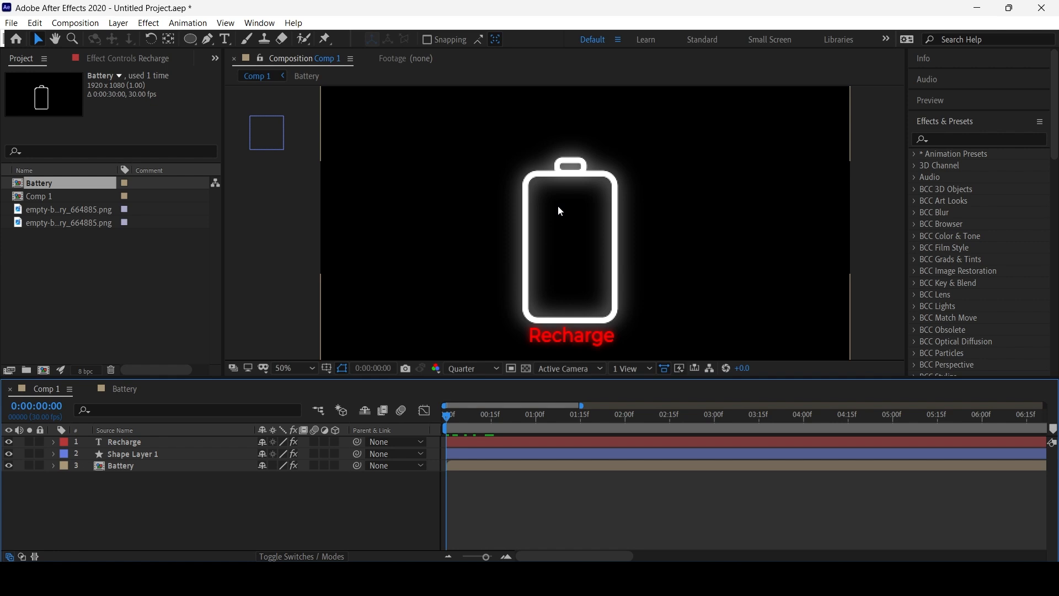
{"action": "left_click", "coordinate": [474, 372]}
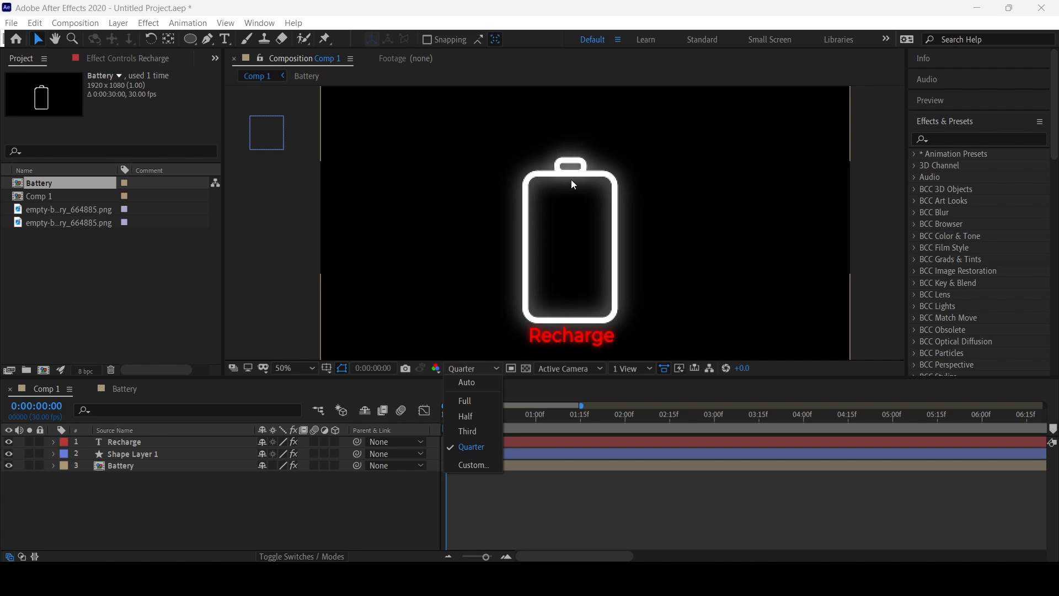
{"action": "left_click", "coordinate": [465, 401]}
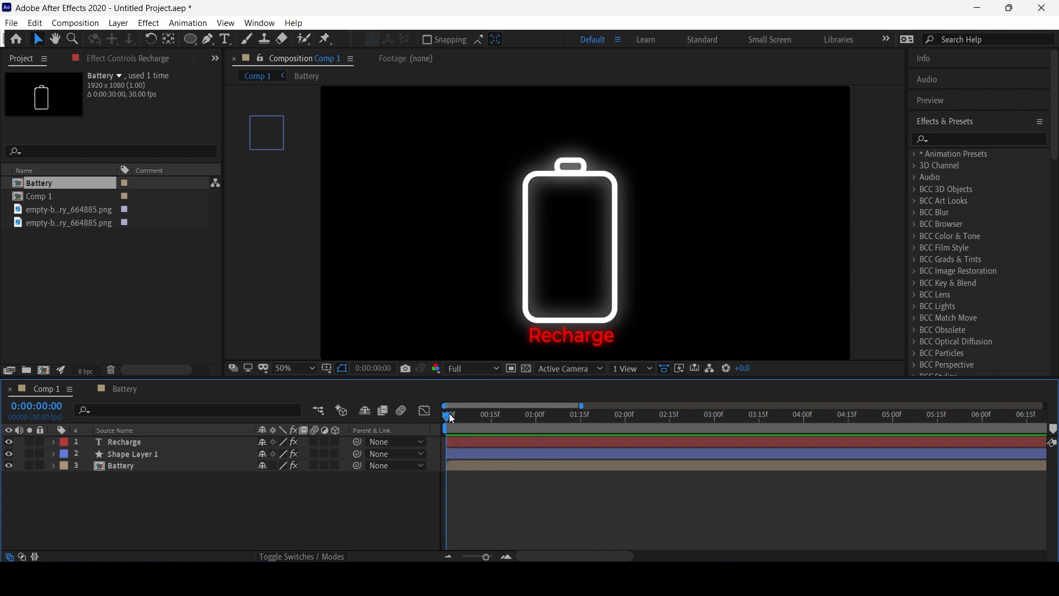
At 0:00:00:09, enable motion blur for Shape Layer 1 and for the composition.
{"action": "left_click_drag", "start_coordinate": [449, 412], "coordinate": [474, 461]}
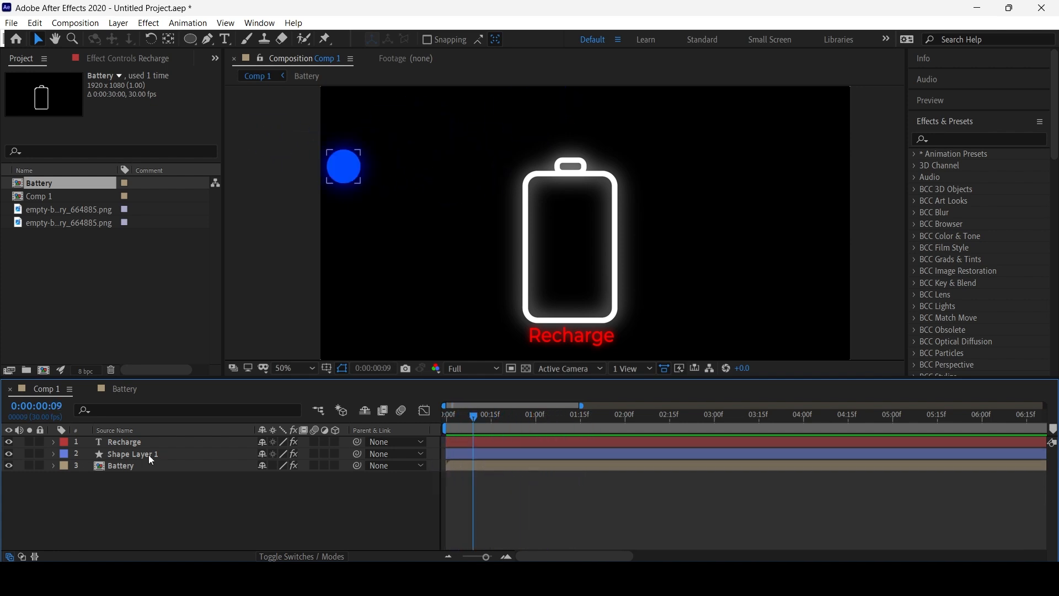
{"action": "left_click", "coordinate": [152, 455]}
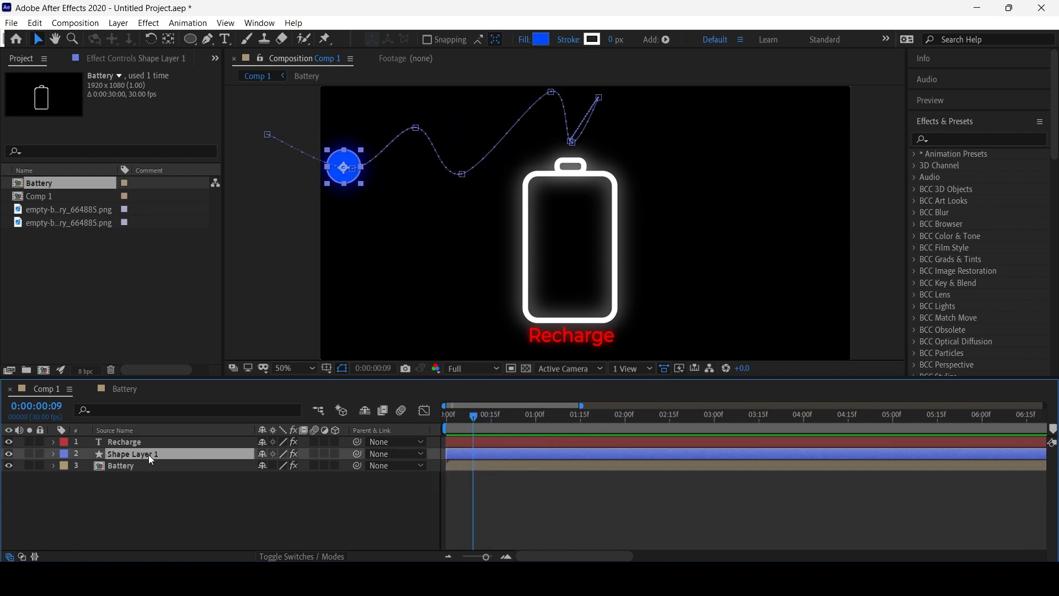
{"action": "left_click", "coordinate": [315, 454]}
{"action": "left_click", "coordinate": [465, 419]}
{"action": "left_click_drag", "start_coordinate": [466, 419], "coordinate": [474, 419]}
Examine the blue circle's motion blur close up between 0:00:00:09 and 0:00:01:19.
{"action": "key", "text": "period"}
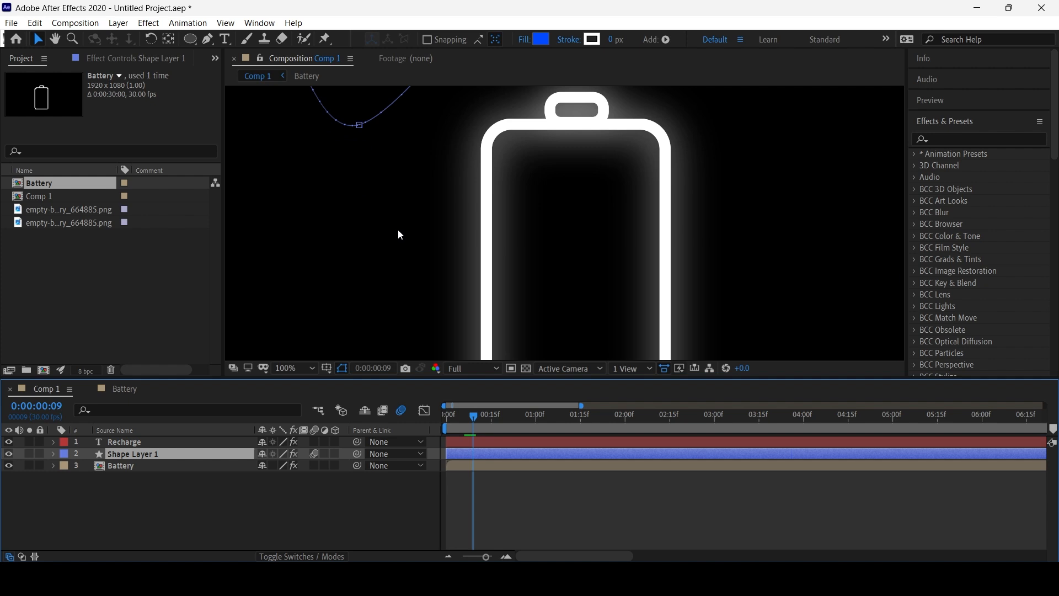
{"action": "key", "text": "h"}
{"action": "left_click_drag", "start_coordinate": [388, 230], "coordinate": [620, 313]}
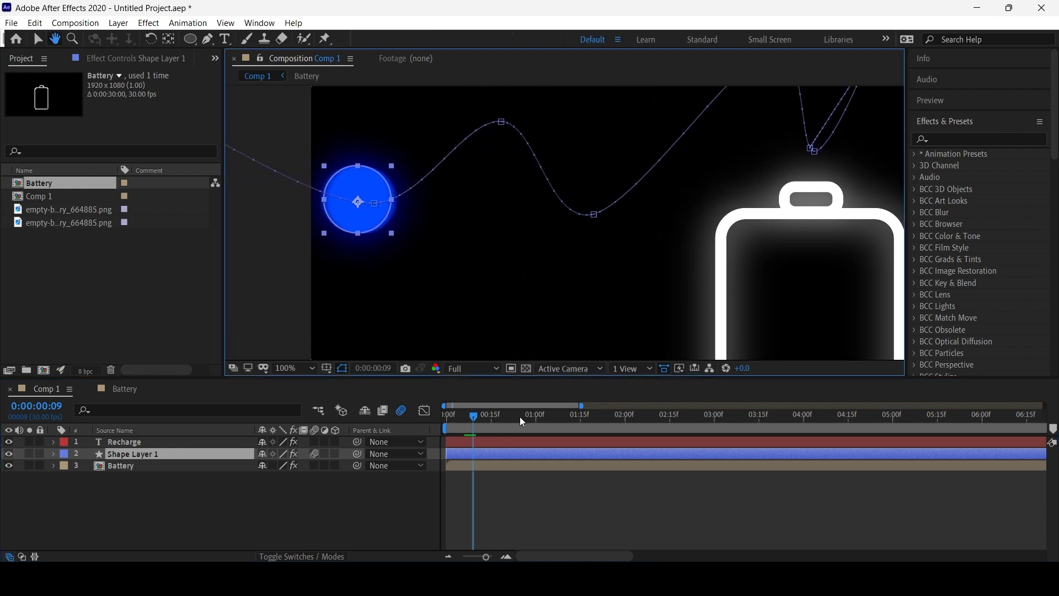
{"action": "key", "text": "v"}
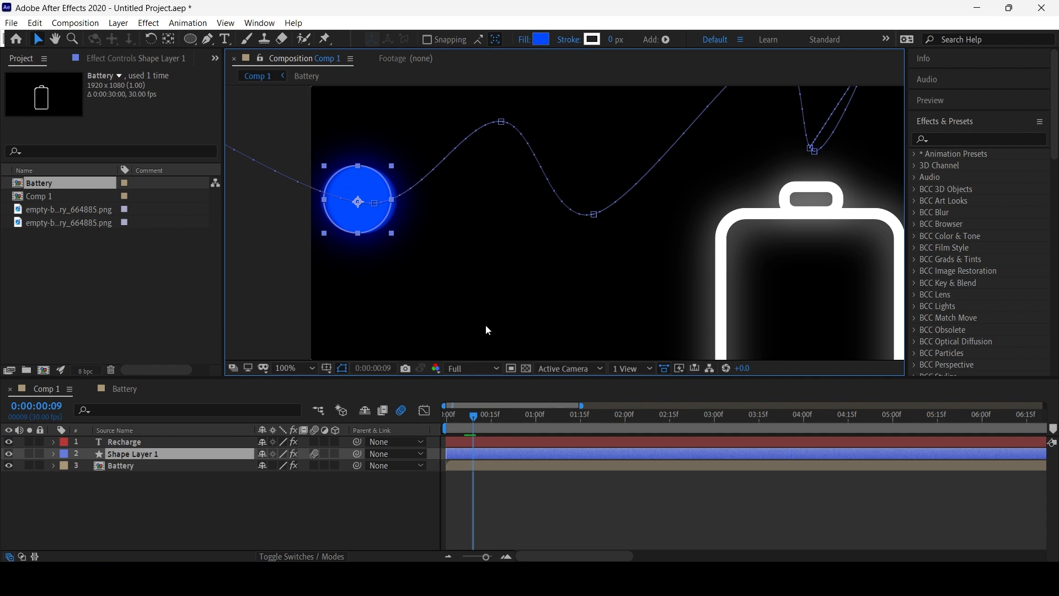
{"action": "left_click_drag", "start_coordinate": [478, 418], "coordinate": [591, 417]}
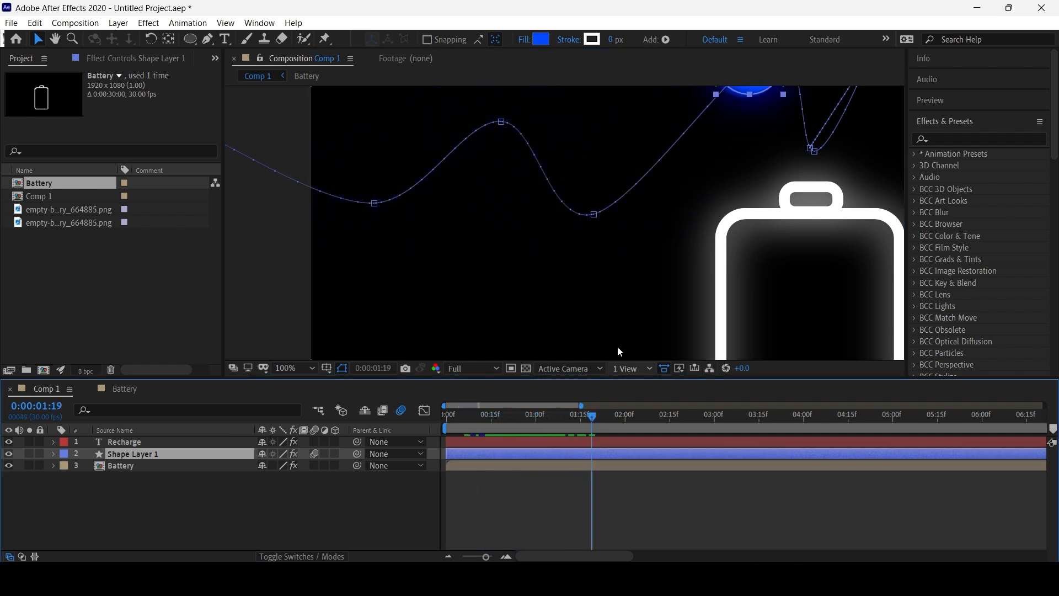
{"action": "key", "text": "comma"}
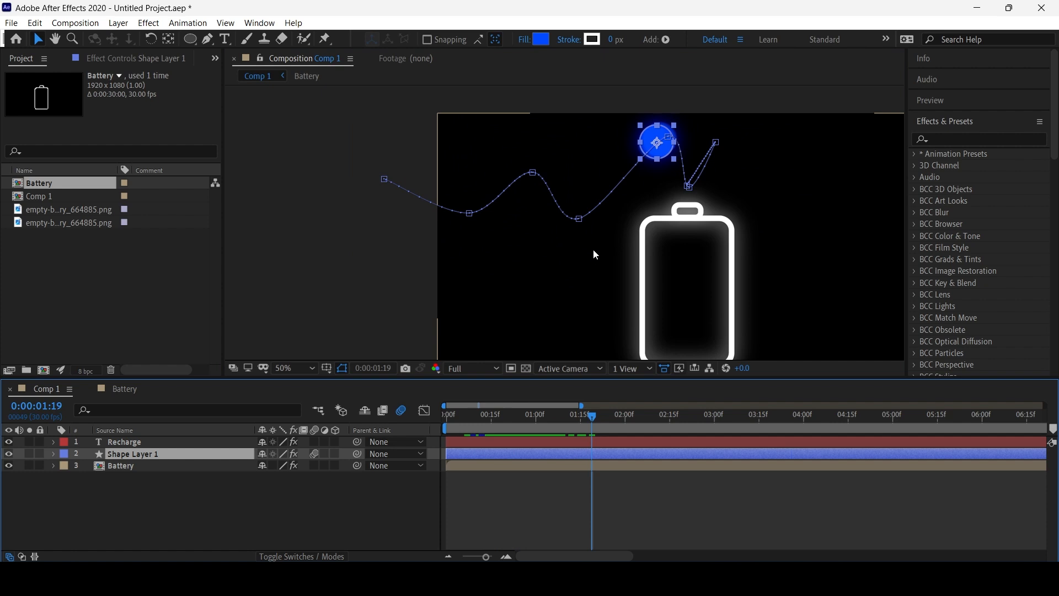
Add Comp 1 to the render queue for export and enlarge the area showing its render settings.
{"action": "left_click_drag", "start_coordinate": [594, 416], "coordinate": [508, 446]}
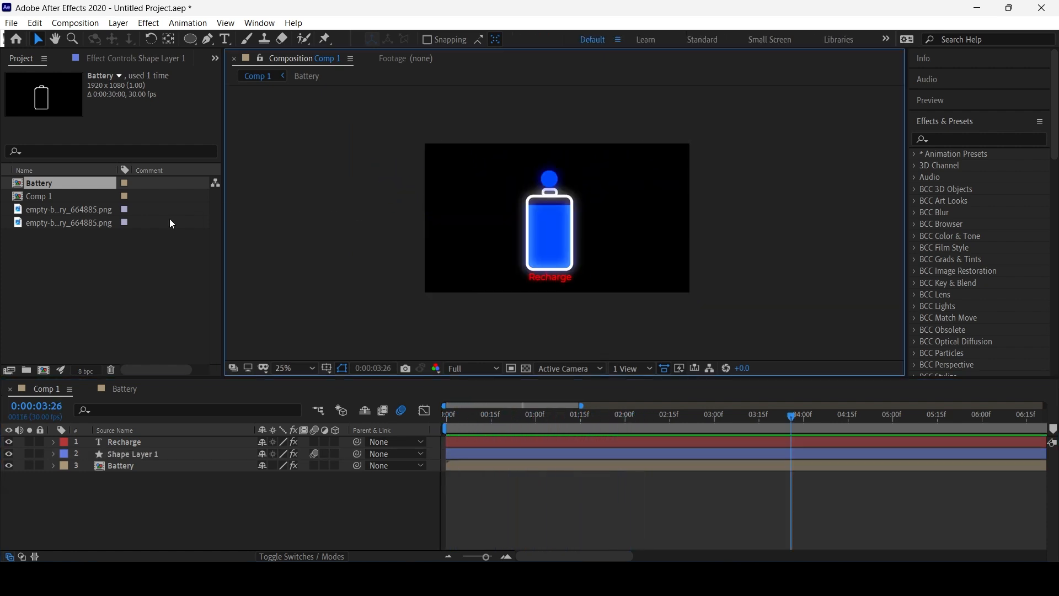
{"action": "left_click", "coordinate": [17, 26]}
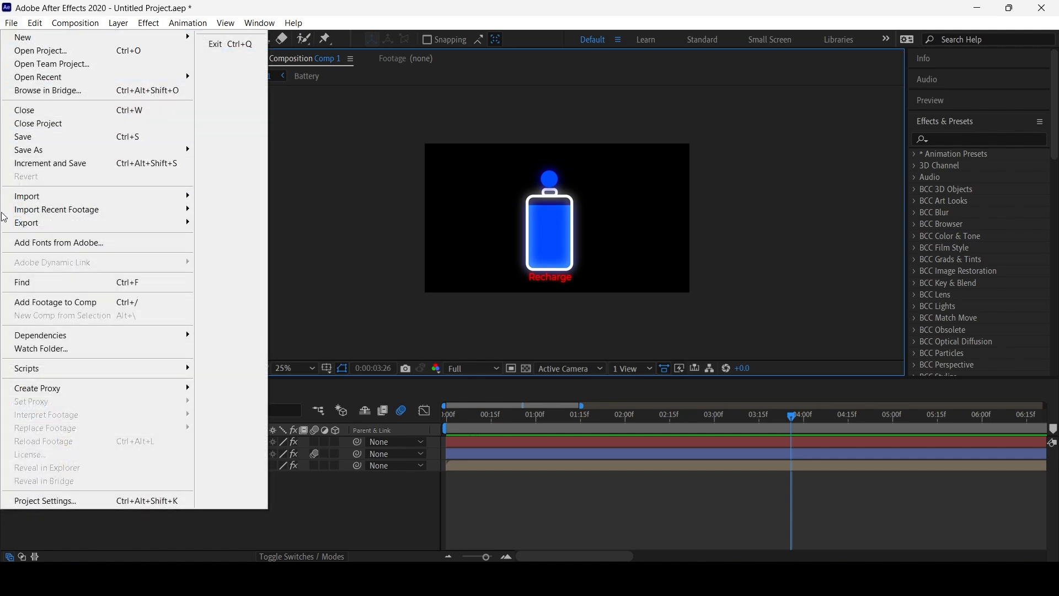
{"action": "mouse_move", "coordinate": [18, 225]}
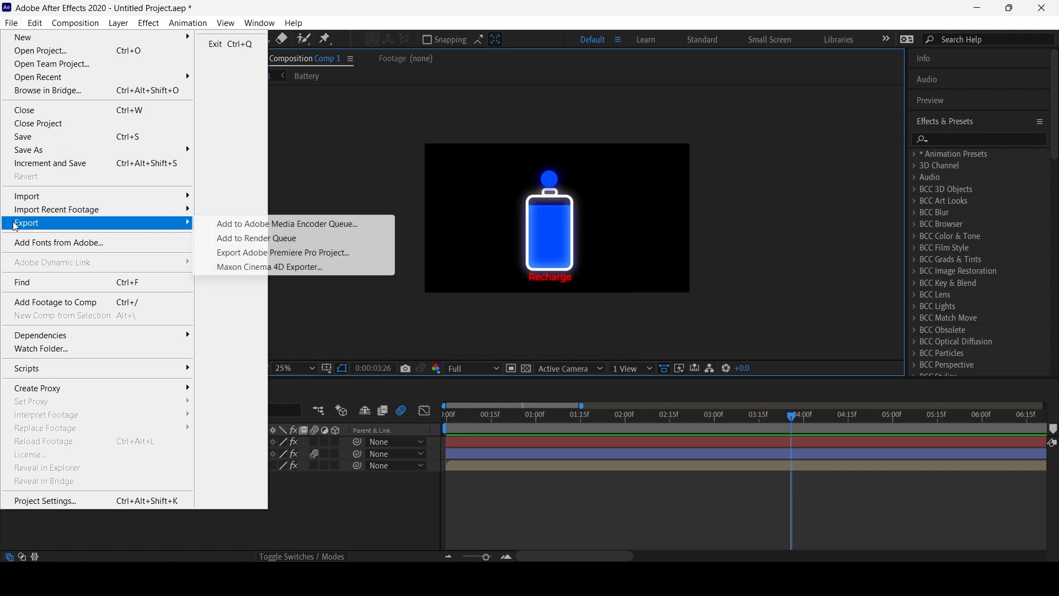
{"action": "left_click", "coordinate": [304, 238]}
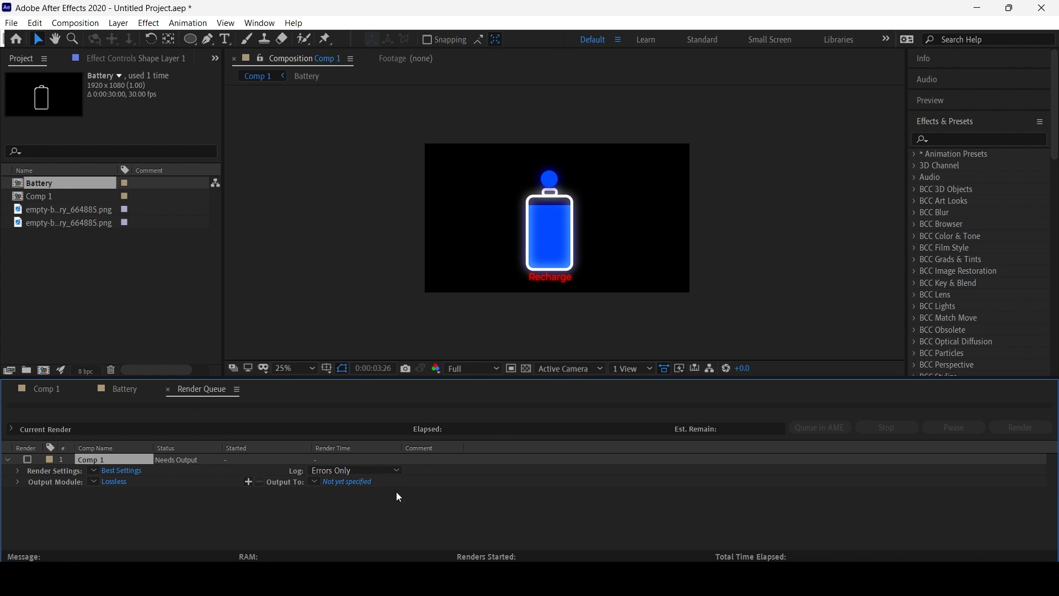
{"action": "left_click_drag", "start_coordinate": [378, 379], "coordinate": [380, 322]}
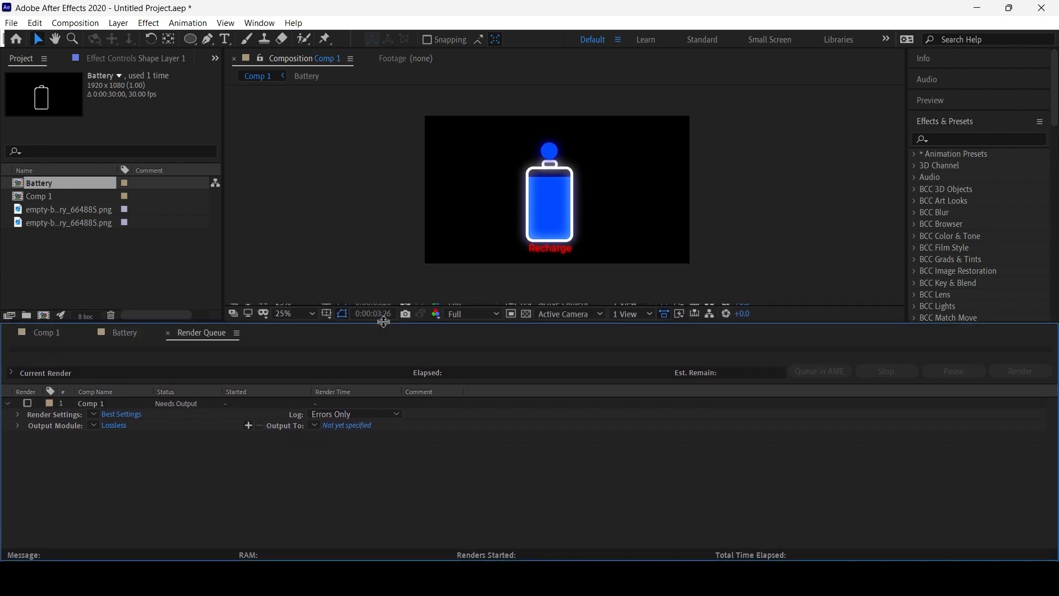
{"action": "left_click", "coordinate": [316, 424]}
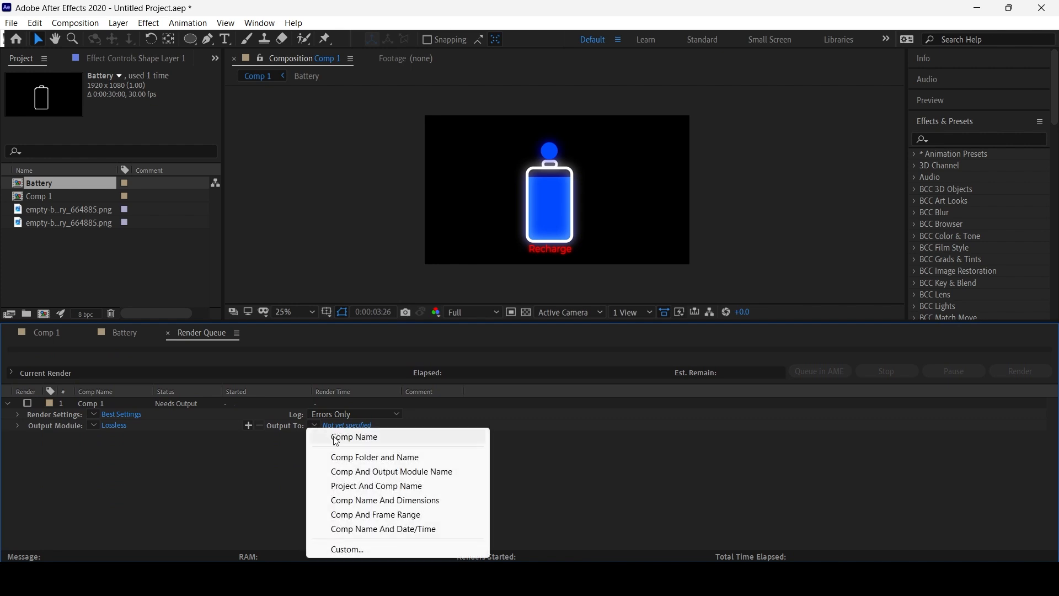
{"action": "left_click", "coordinate": [349, 549]}
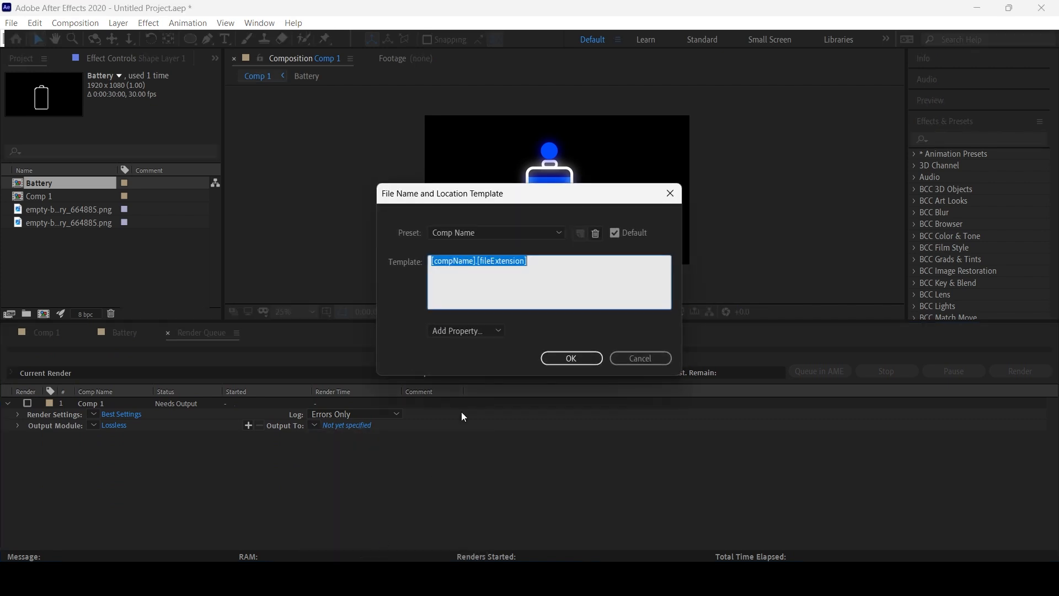
{"action": "left_click", "coordinate": [643, 357]}
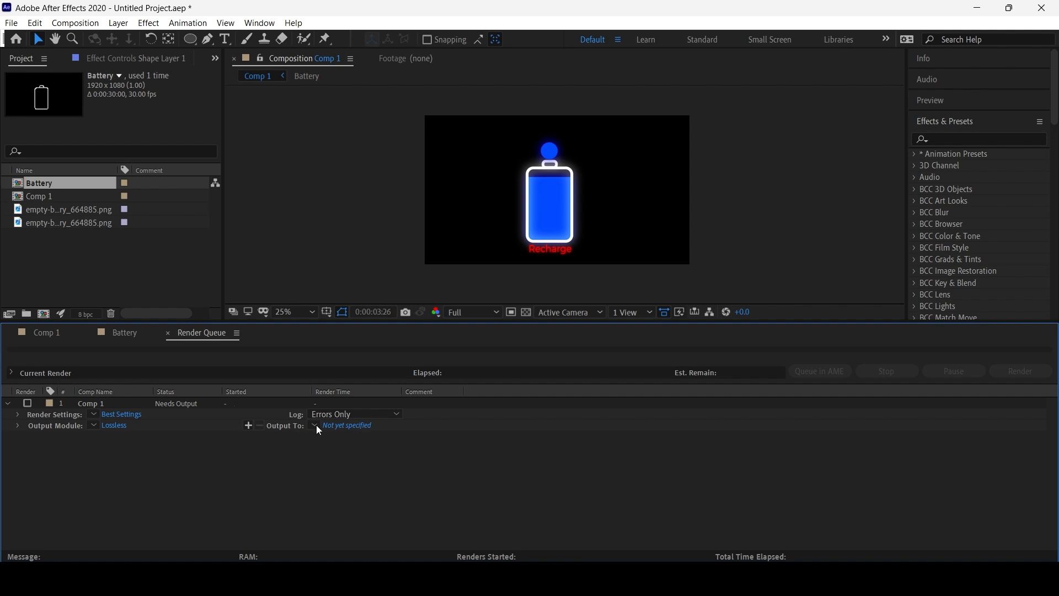
Set Comp 1's output to the Comp Name template in the AE Export folder inside Raw on drive E, and start the render.
{"action": "left_click", "coordinate": [316, 425]}
{"action": "left_click", "coordinate": [332, 443]}
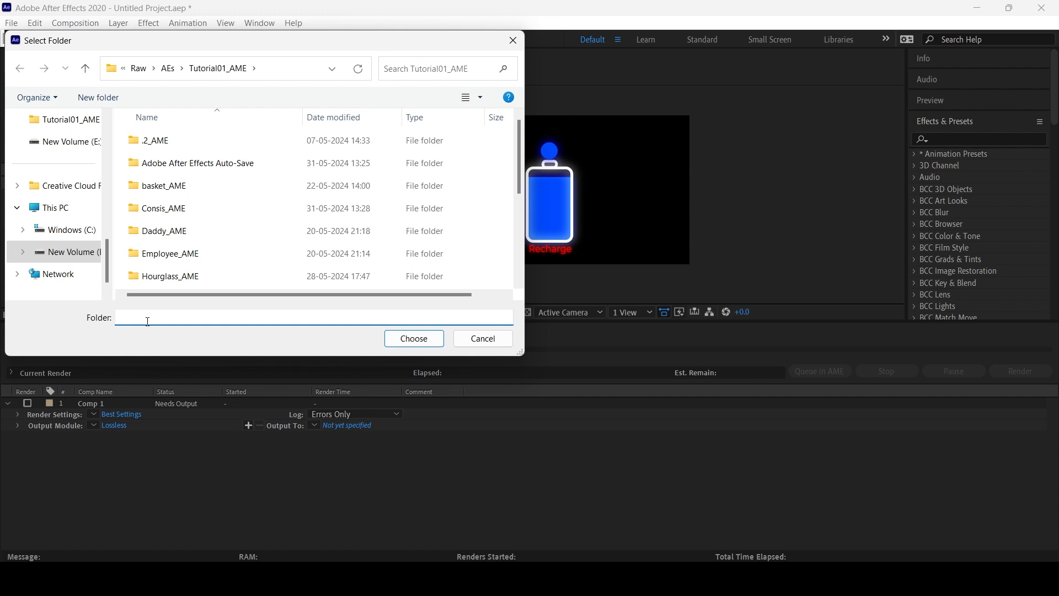
{"action": "key", "text": "ctrl+v"}
{"action": "key", "text": "Return"}
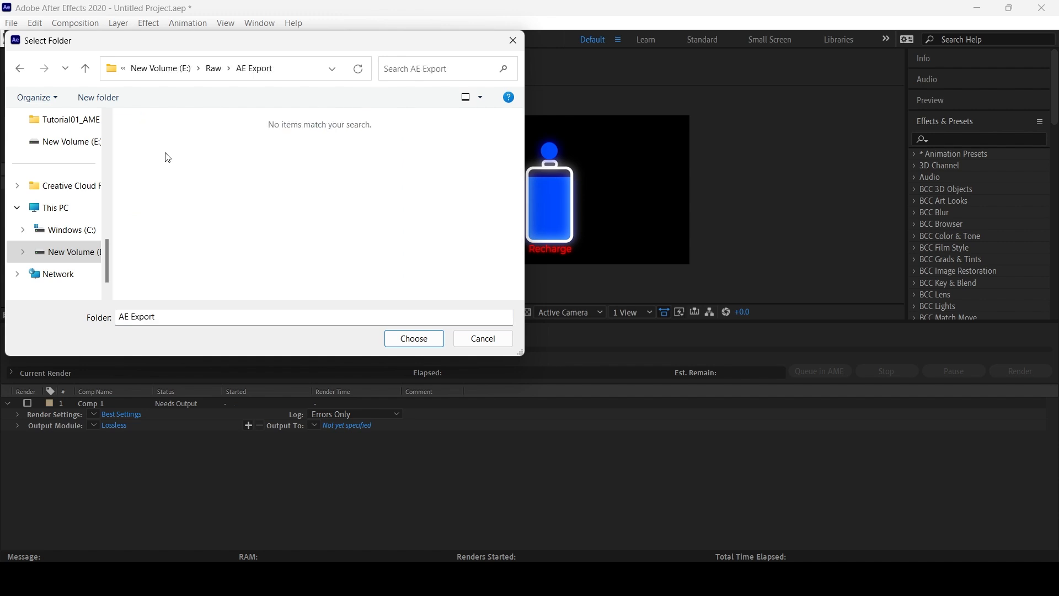
{"action": "left_click", "coordinate": [414, 339]}
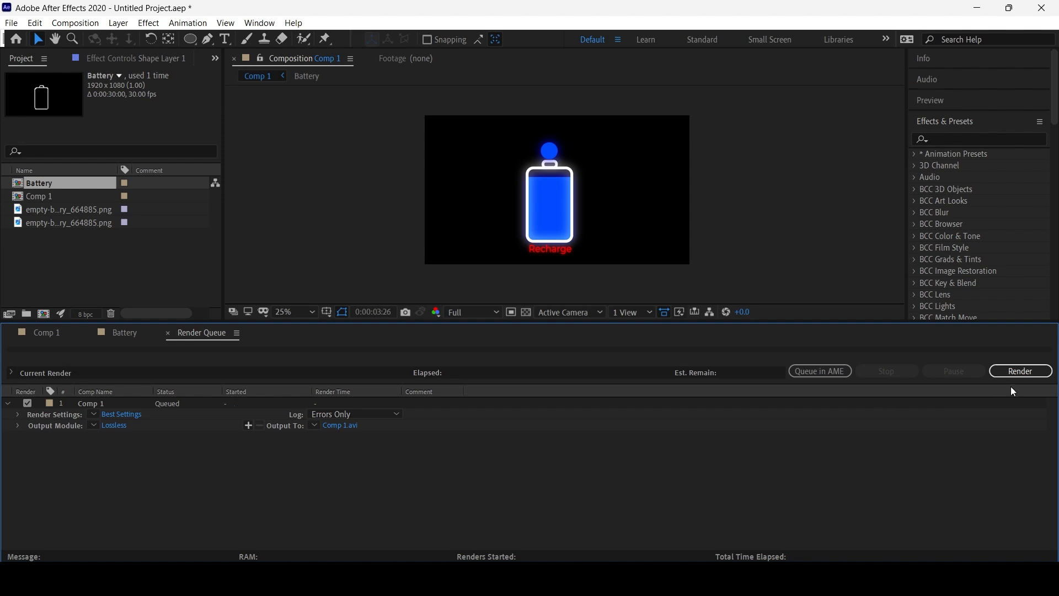
{"action": "left_click", "coordinate": [1018, 375]}
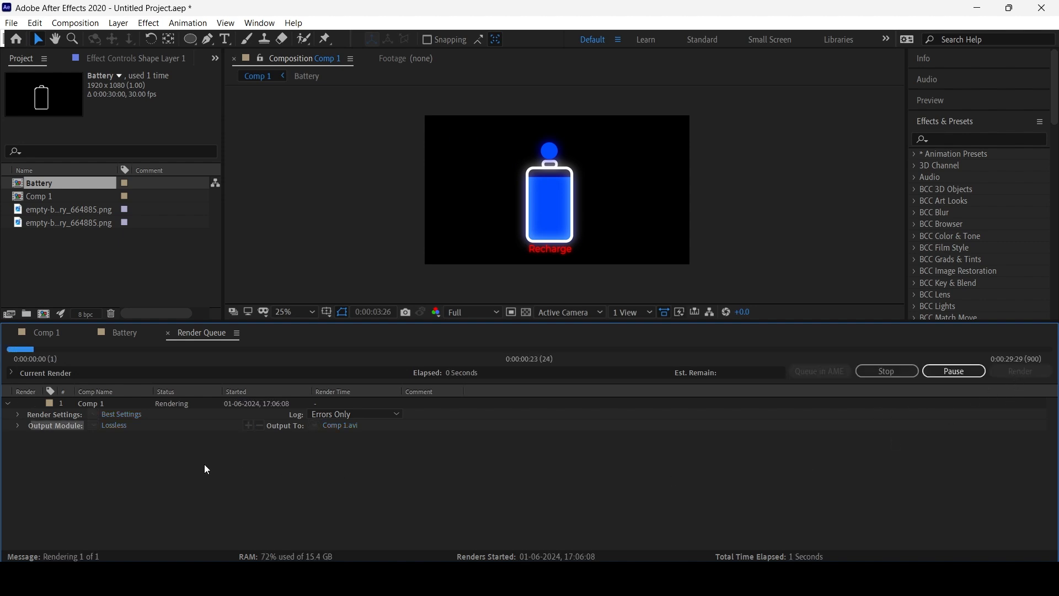